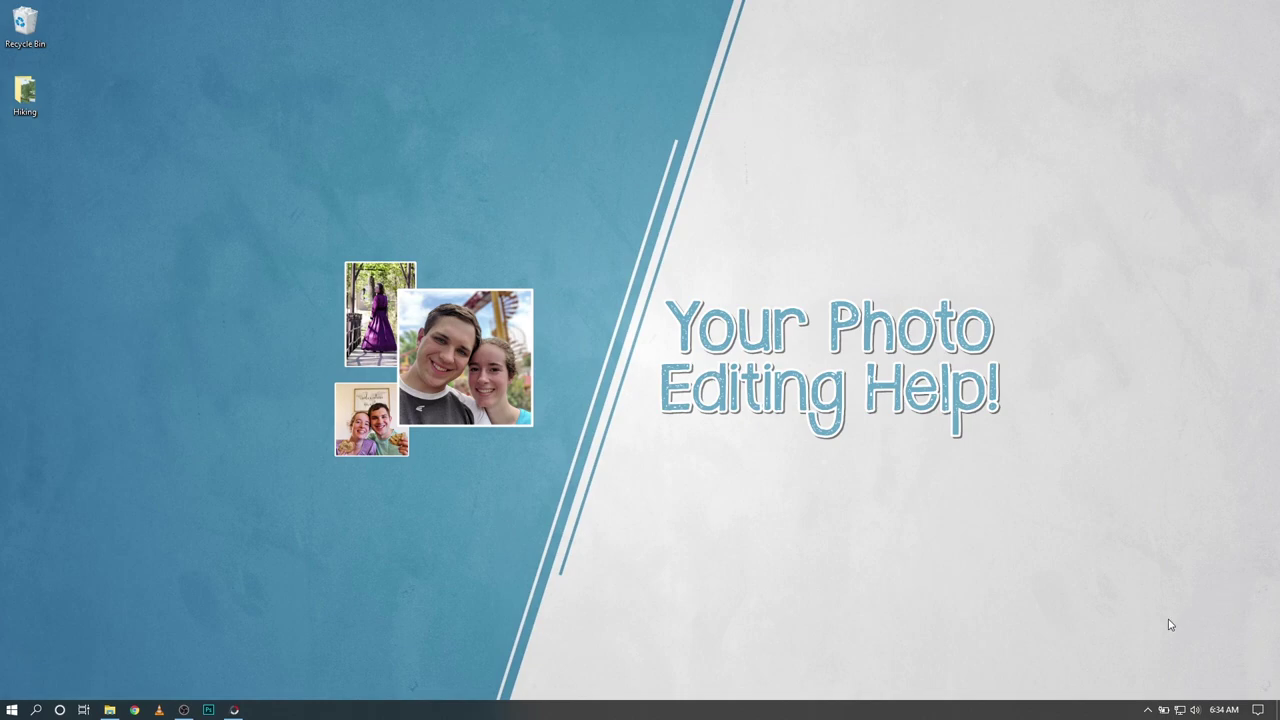
Switch to PhotoScape X and look through the home page's illustrated overview of editing tools, from Spot Healing Brush to Crop
click(234, 710)
mouse_move(235, 712)
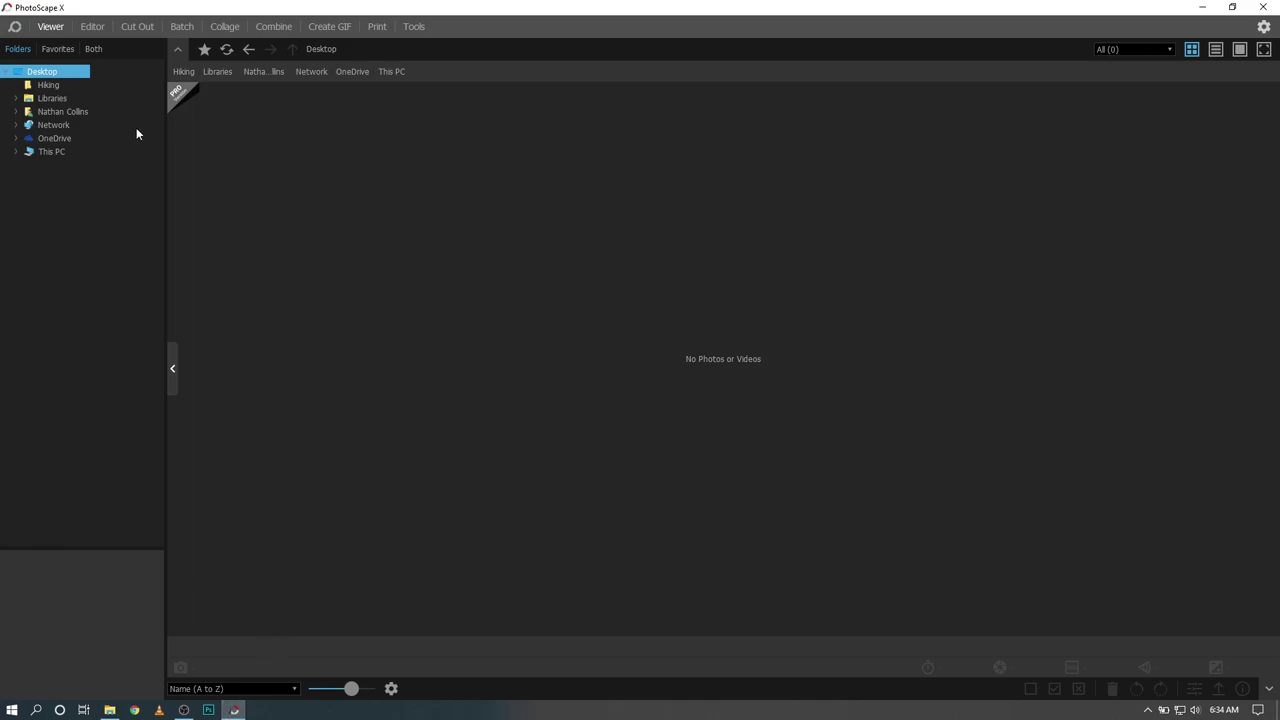
click(17, 25)
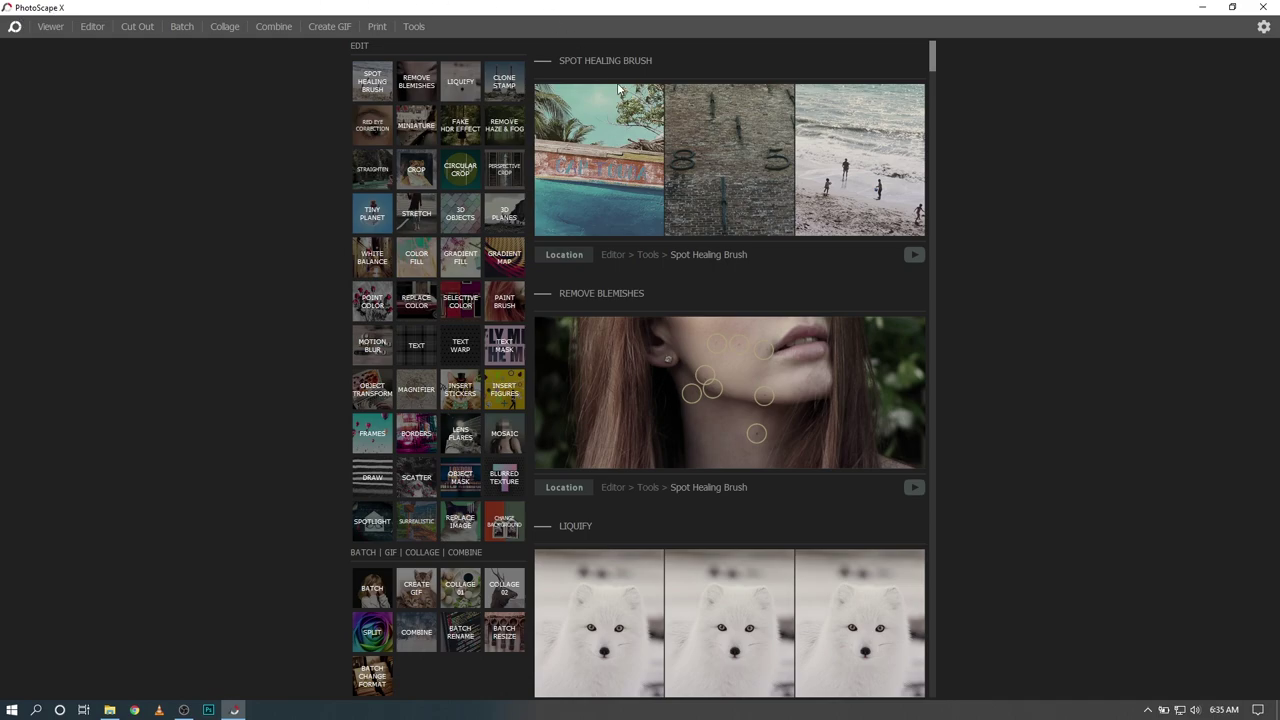
scroll(669, 200, down, 4)
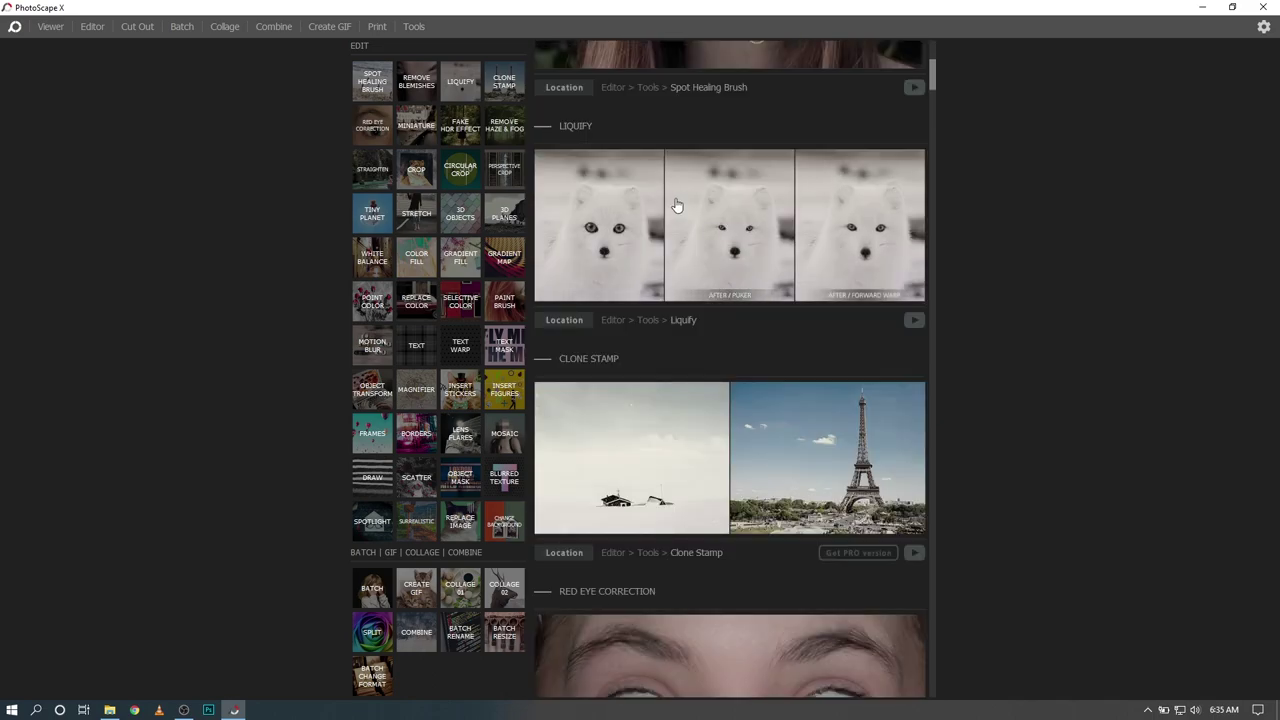
scroll(846, 343, down, 5)
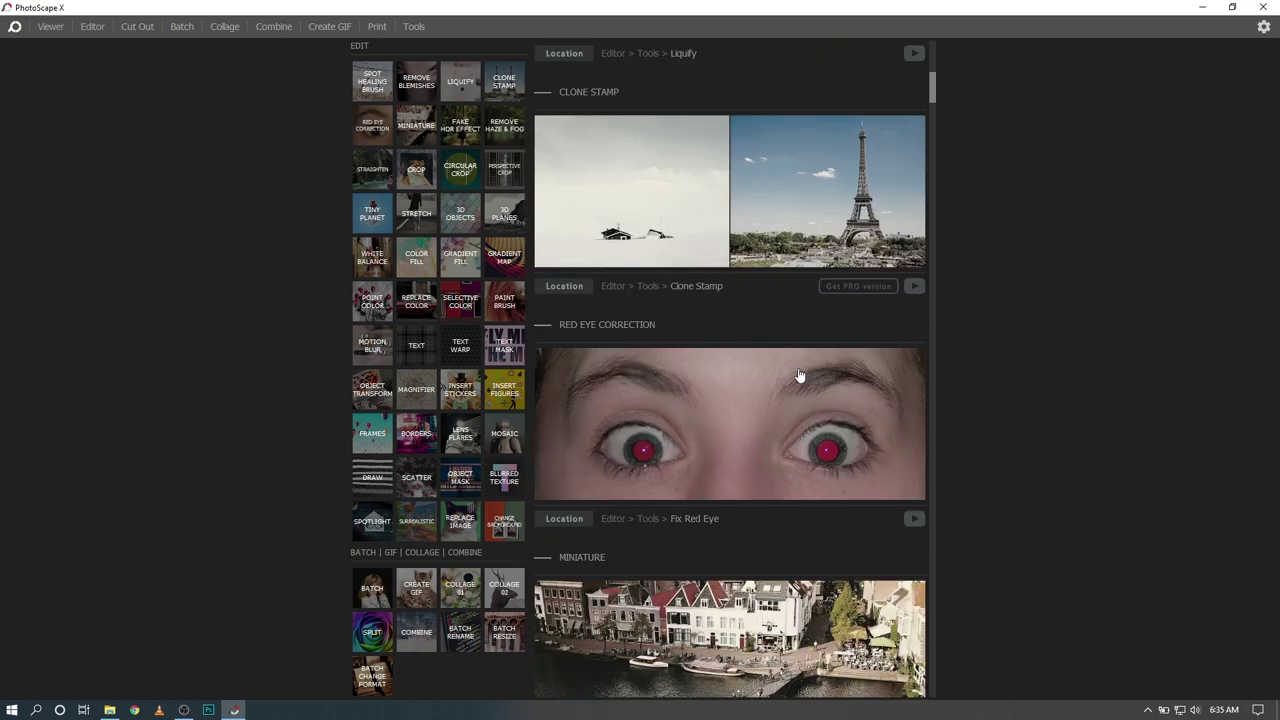
scroll(776, 390, down, 4)
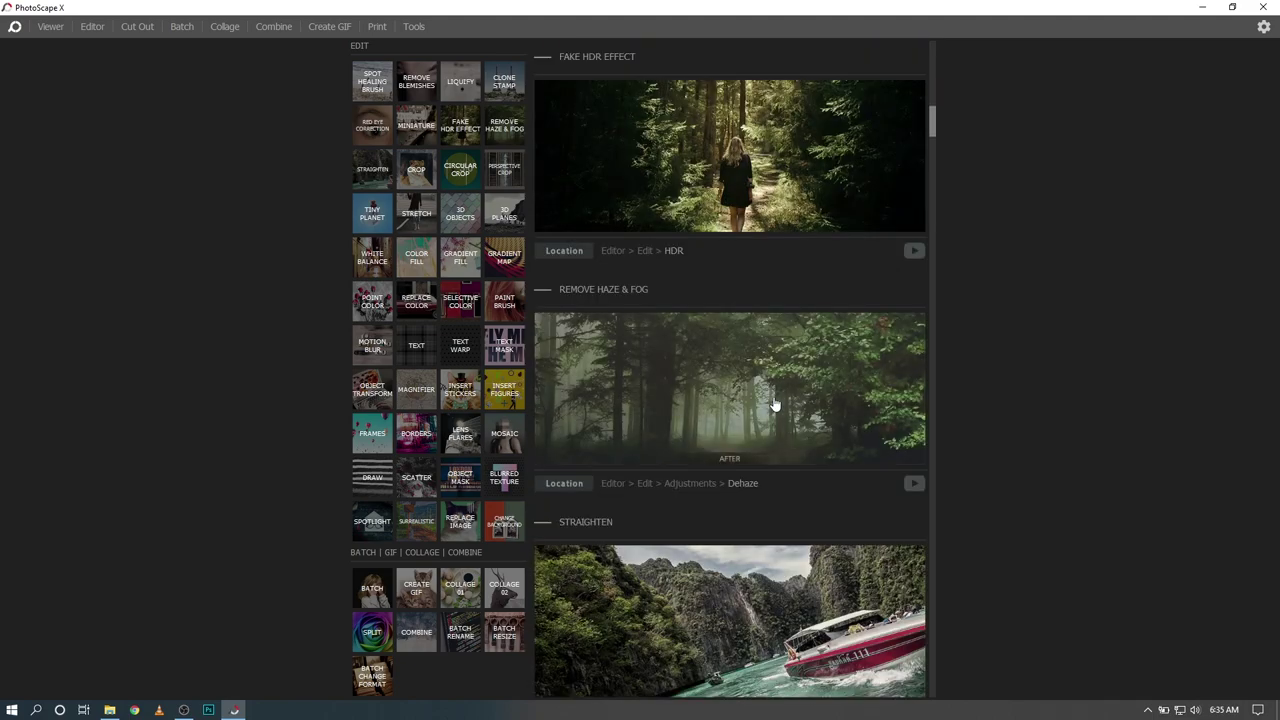
scroll(773, 403, down, 2)
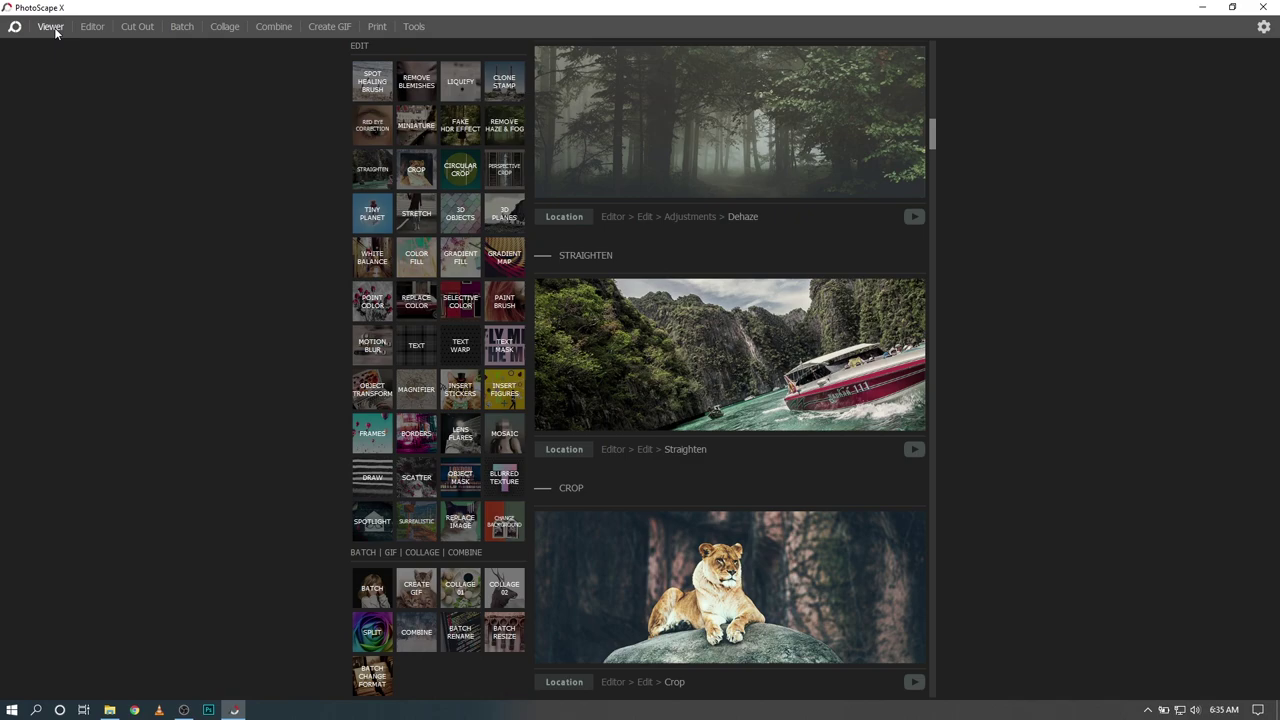
Open the Viewer and show both the favorite folders and the full folder tree in its sidebar
click(150, 77)
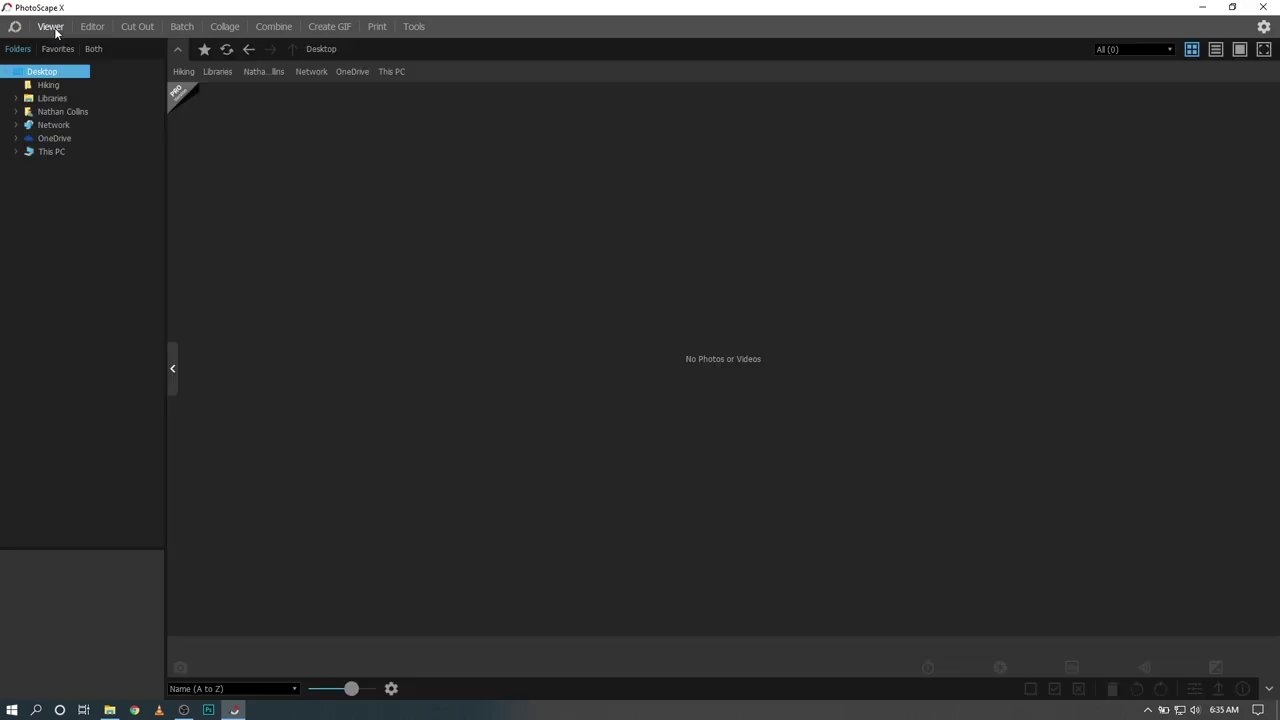
click(55, 74)
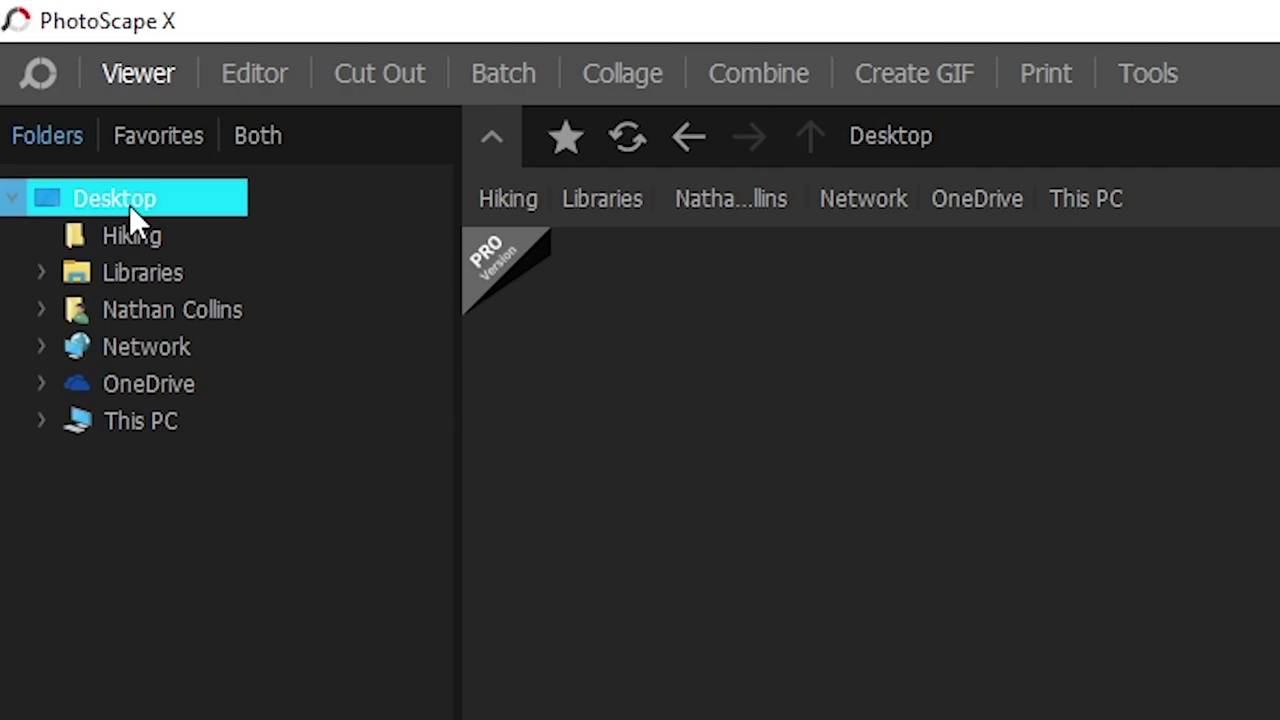
click(147, 141)
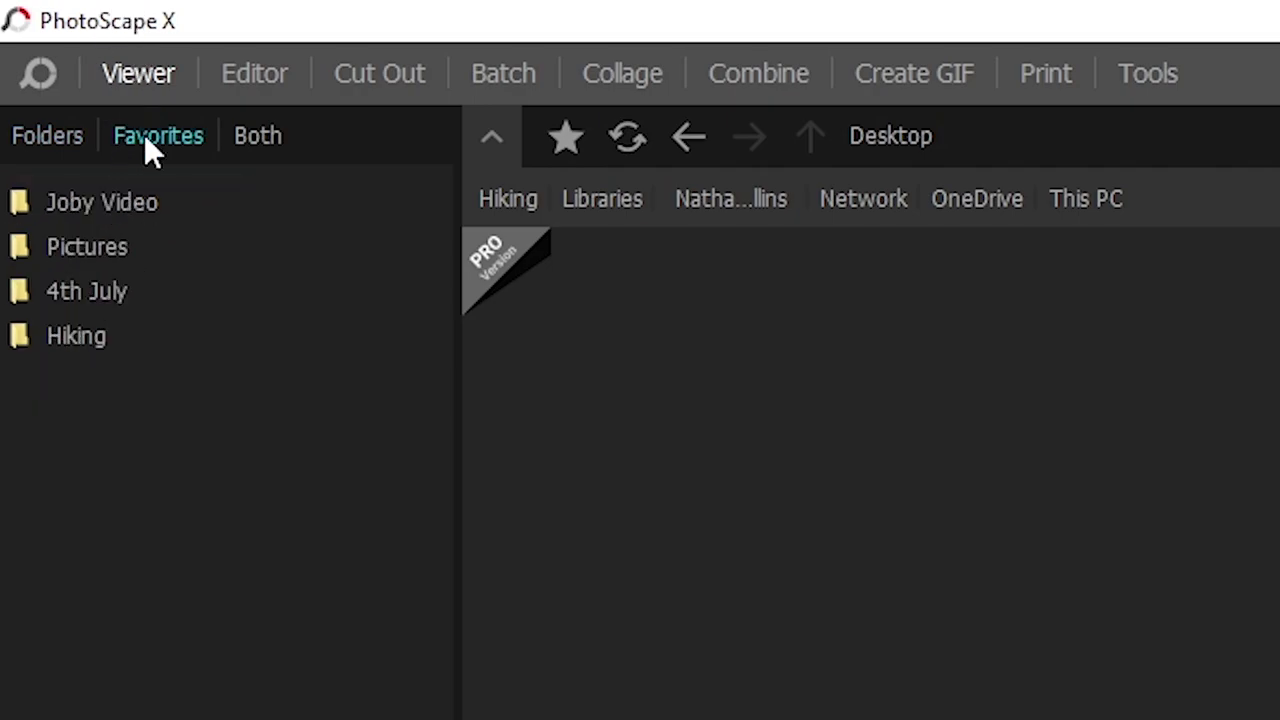
click(262, 139)
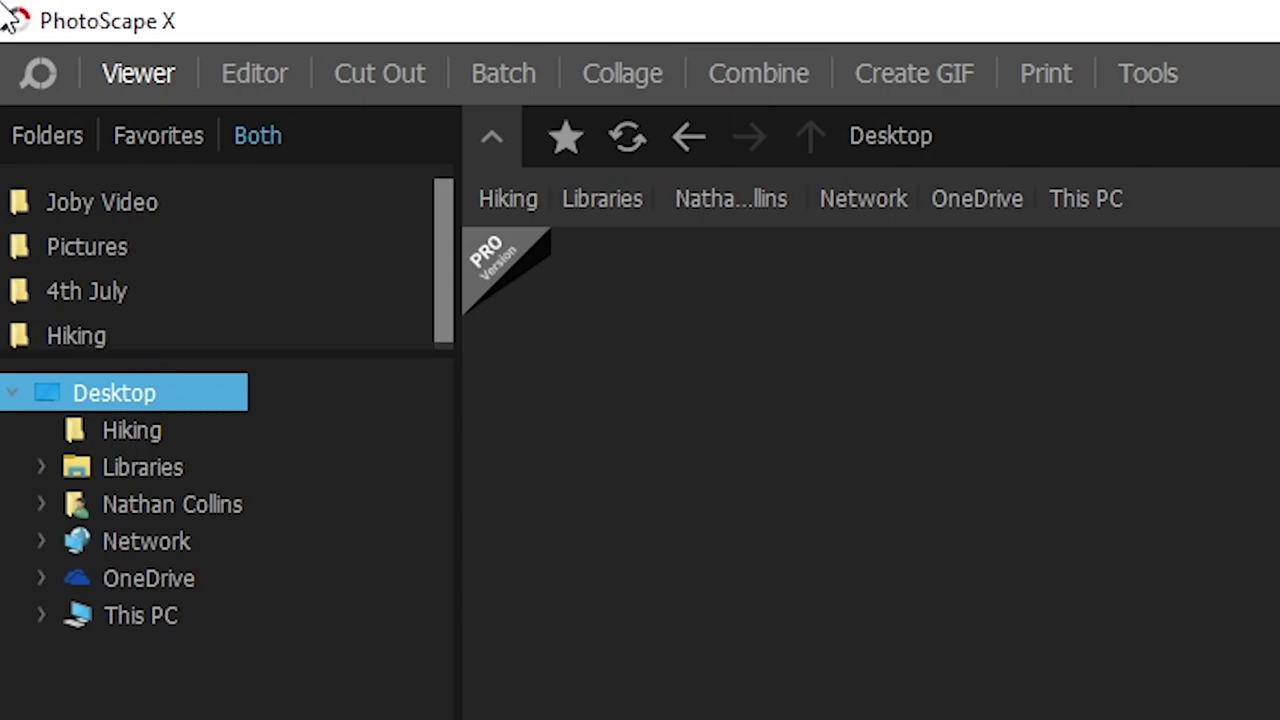
Browse the photos in the favorite folders Hiking, 4th July, Pictures and Joby Video, ending back in Hiking
click(80, 345)
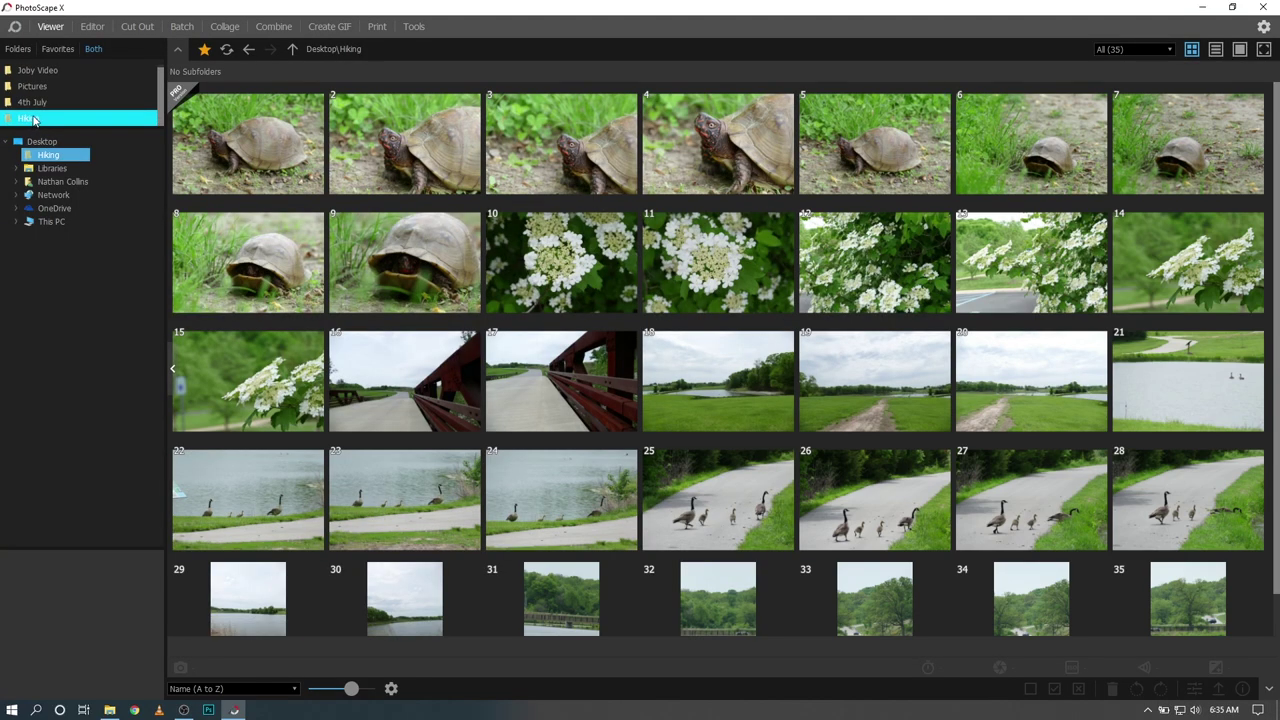
click(44, 106)
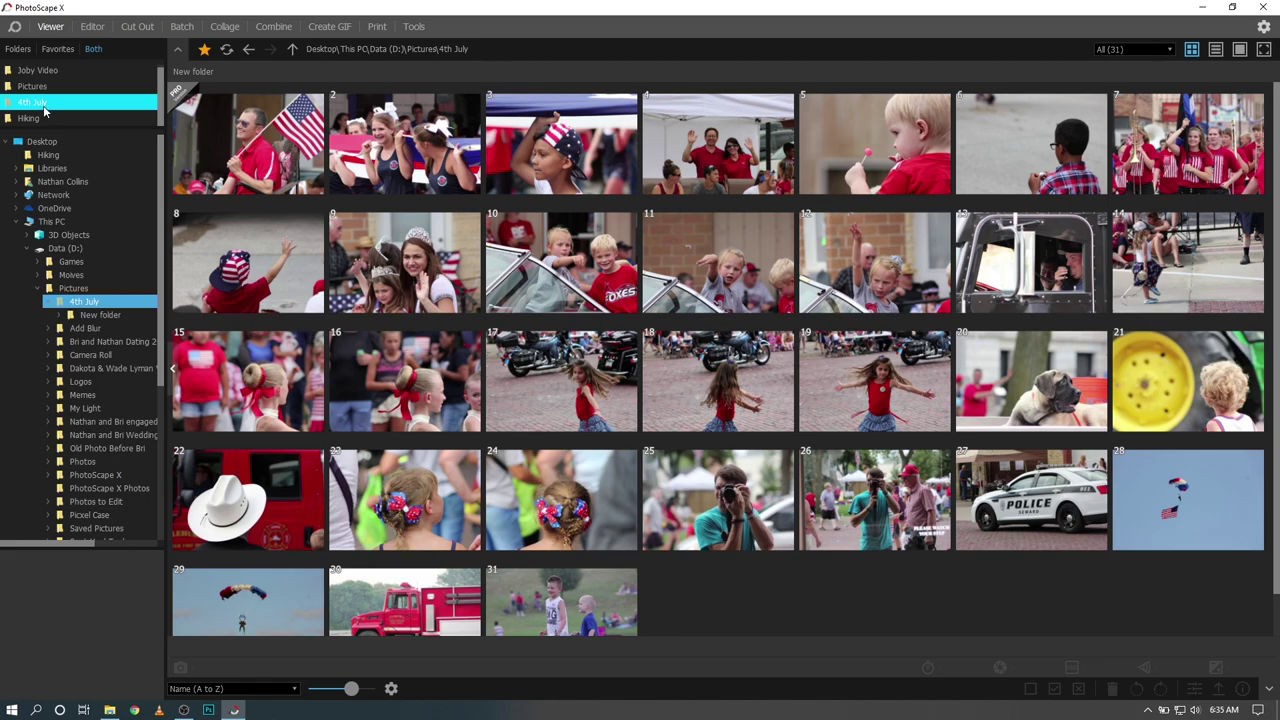
click(50, 90)
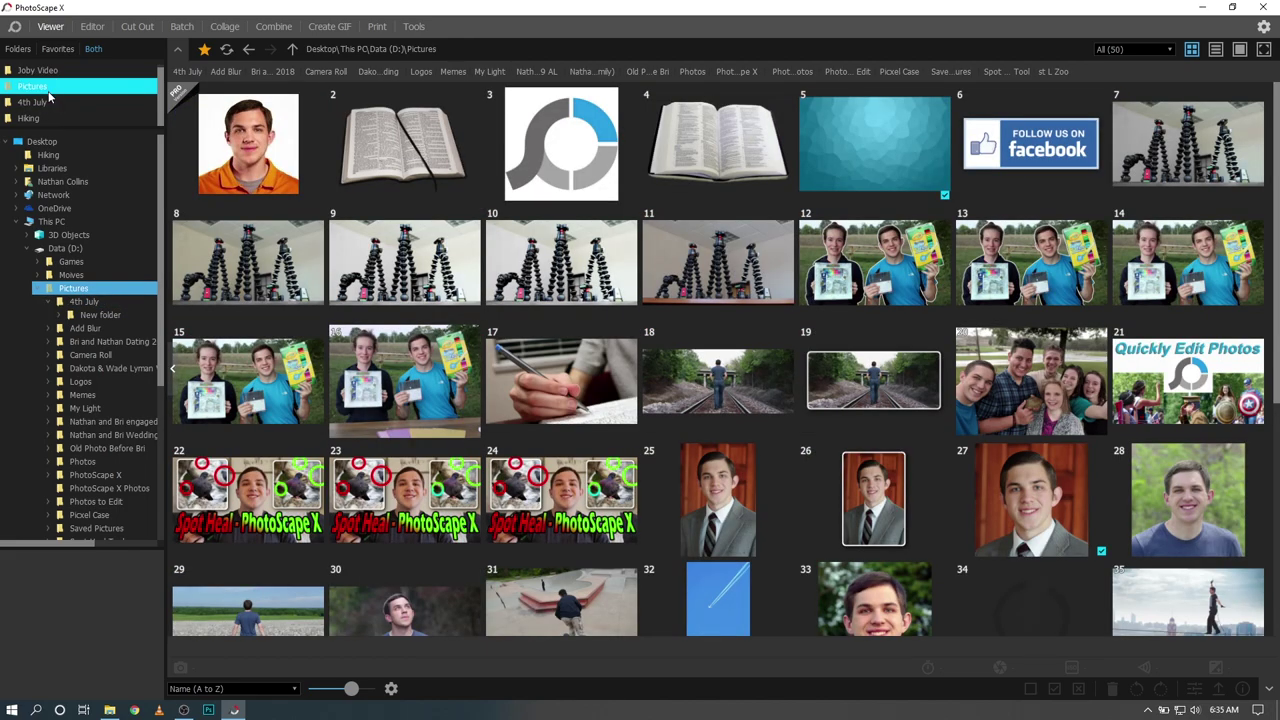
click(82, 74)
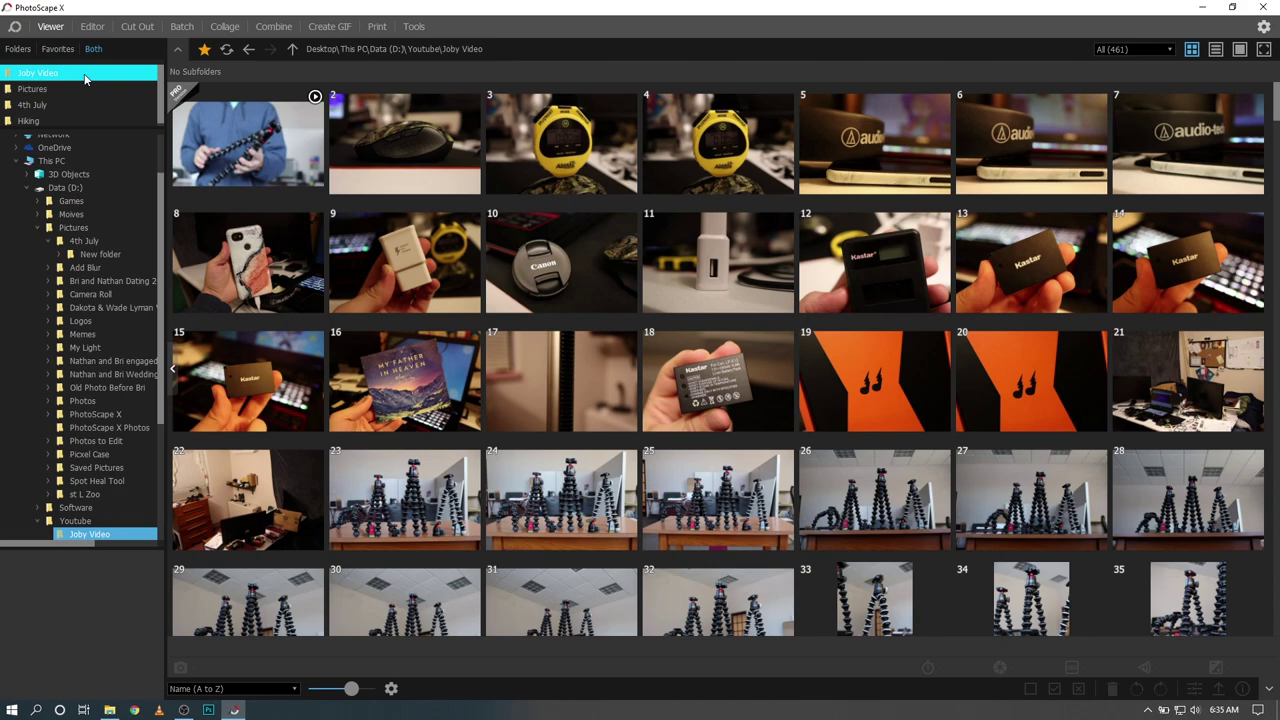
click(40, 120)
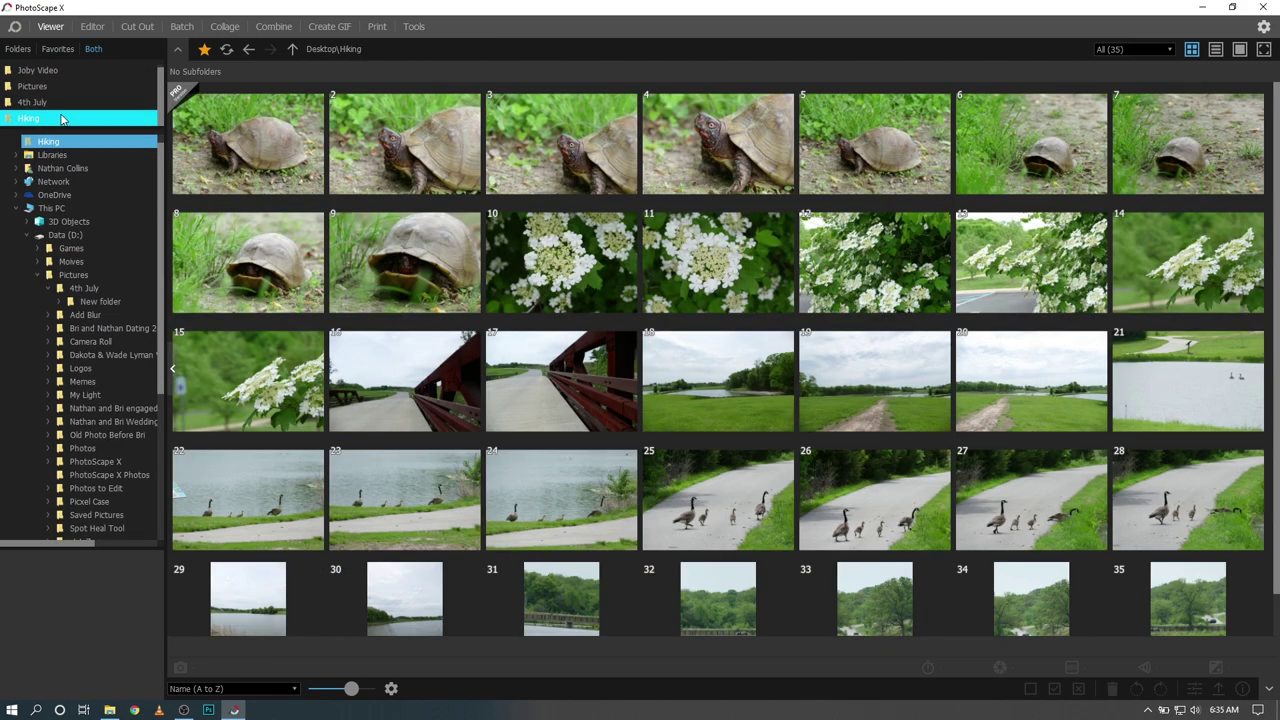
Give the first turtle photo in the Hiking folder a five-star rating
right_click(288, 156)
mouse_move(375, 546)
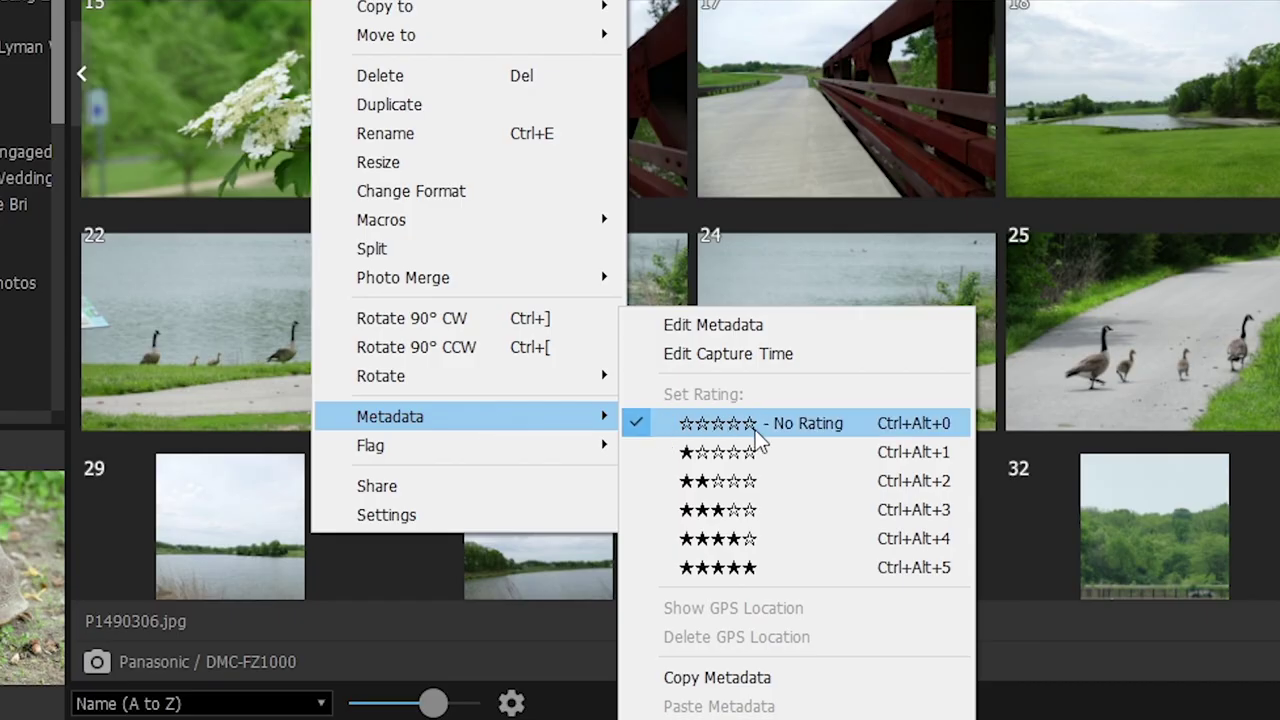
click(786, 566)
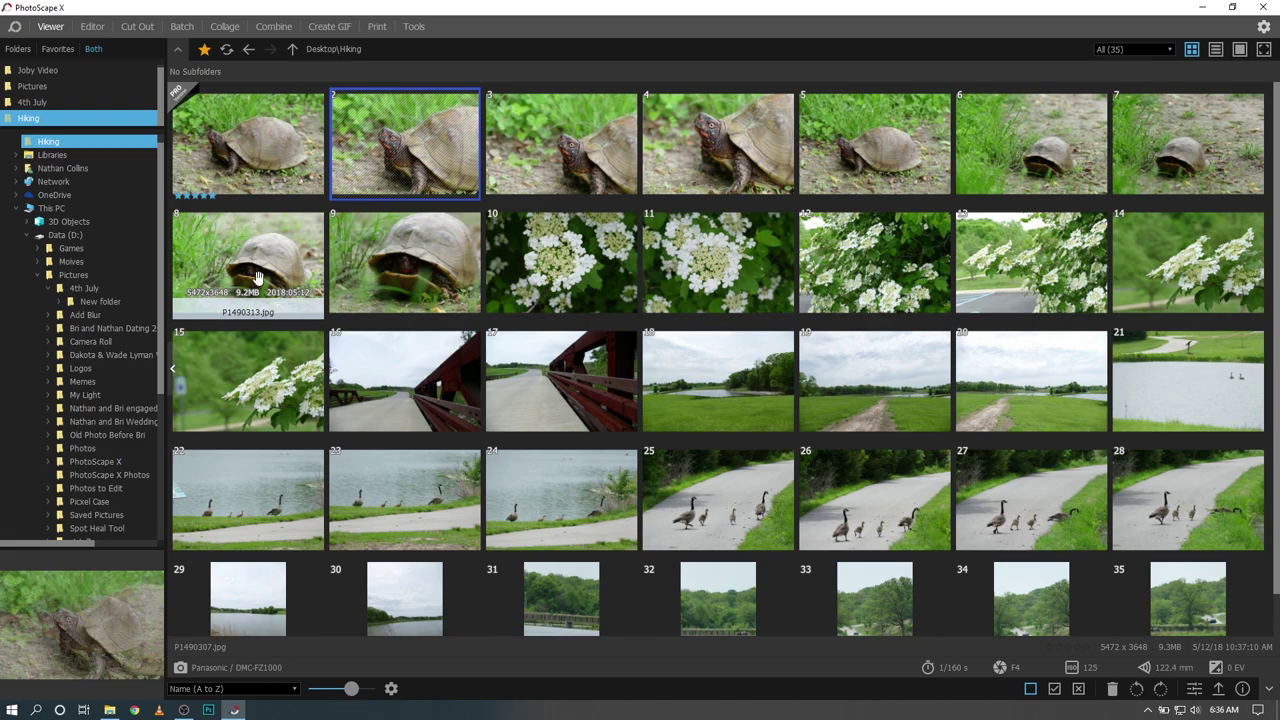
Flag the second turtle photo in the Hiking folder
click(427, 148)
right_click(427, 148)
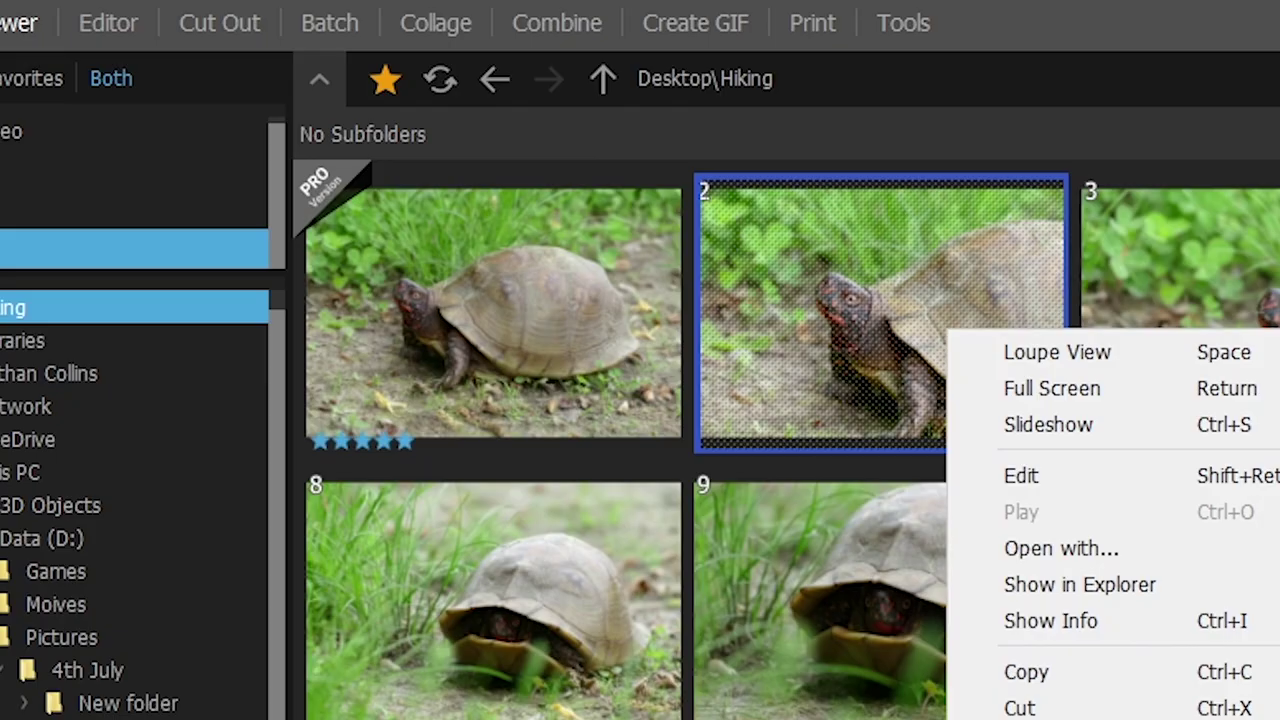
key(Escape)
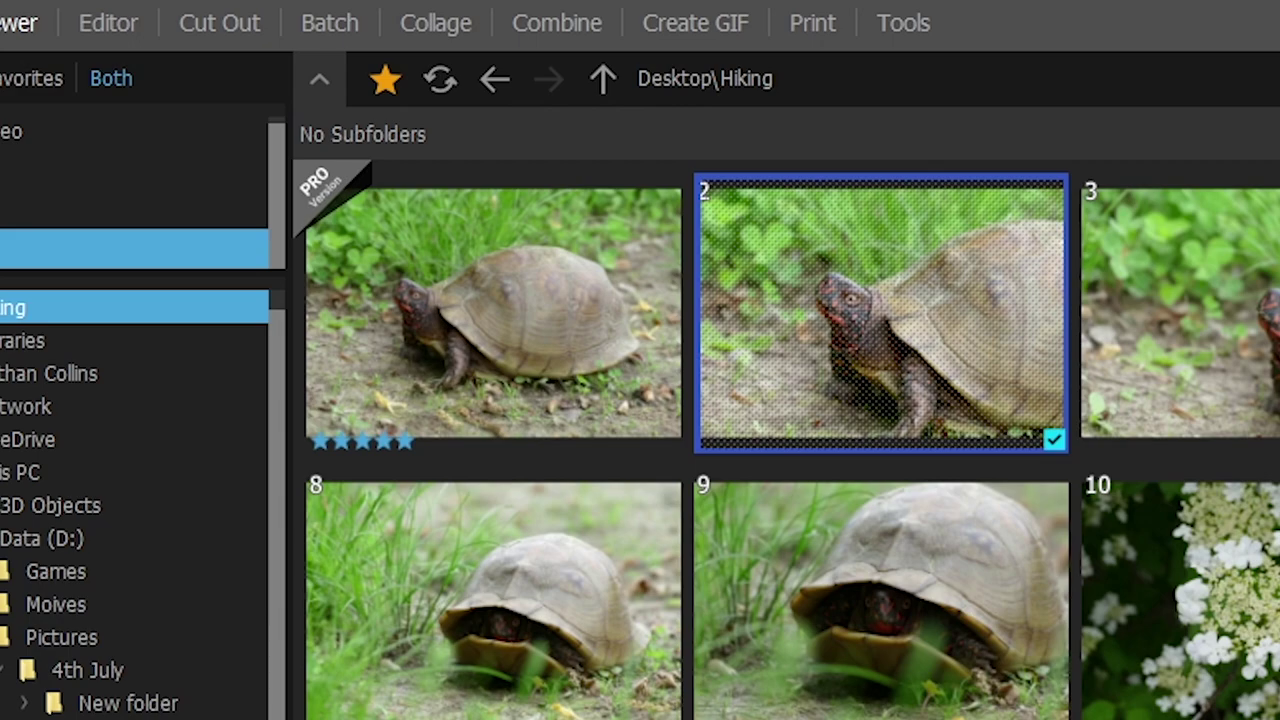
Apply a custom filter to the Hiking folder that shows only photos rated five stars
click(1140, 49)
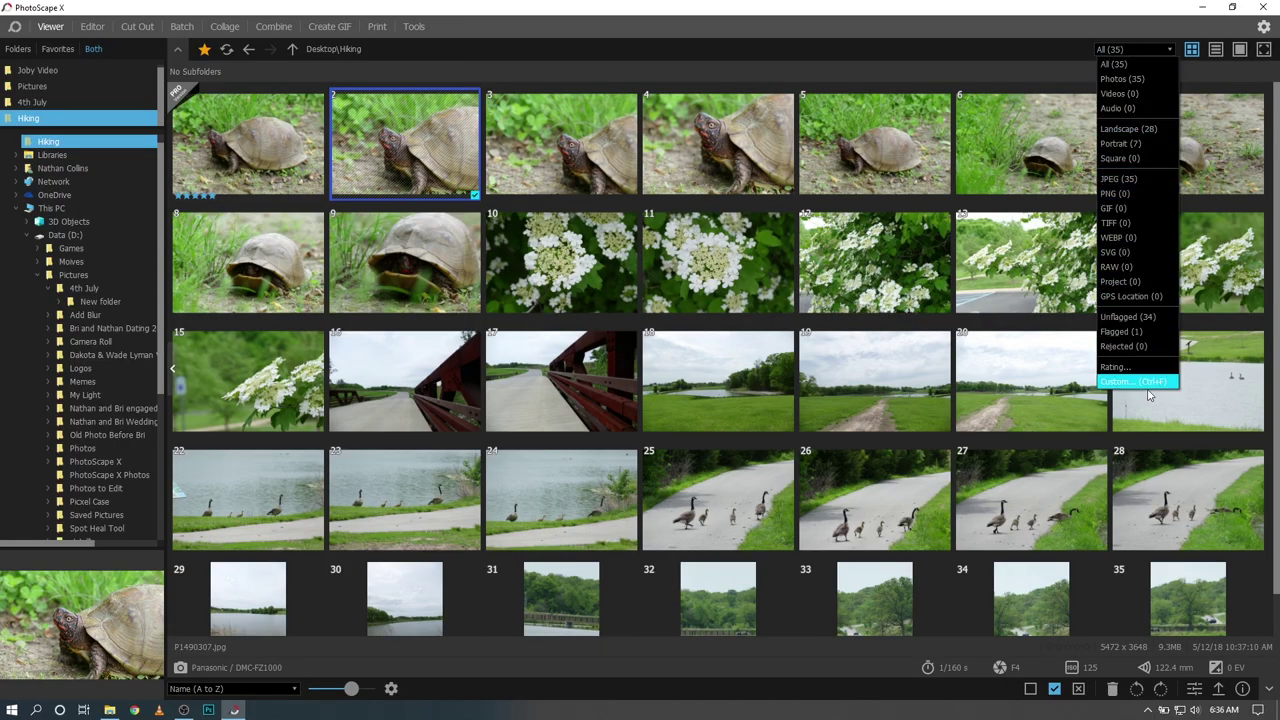
click(1118, 381)
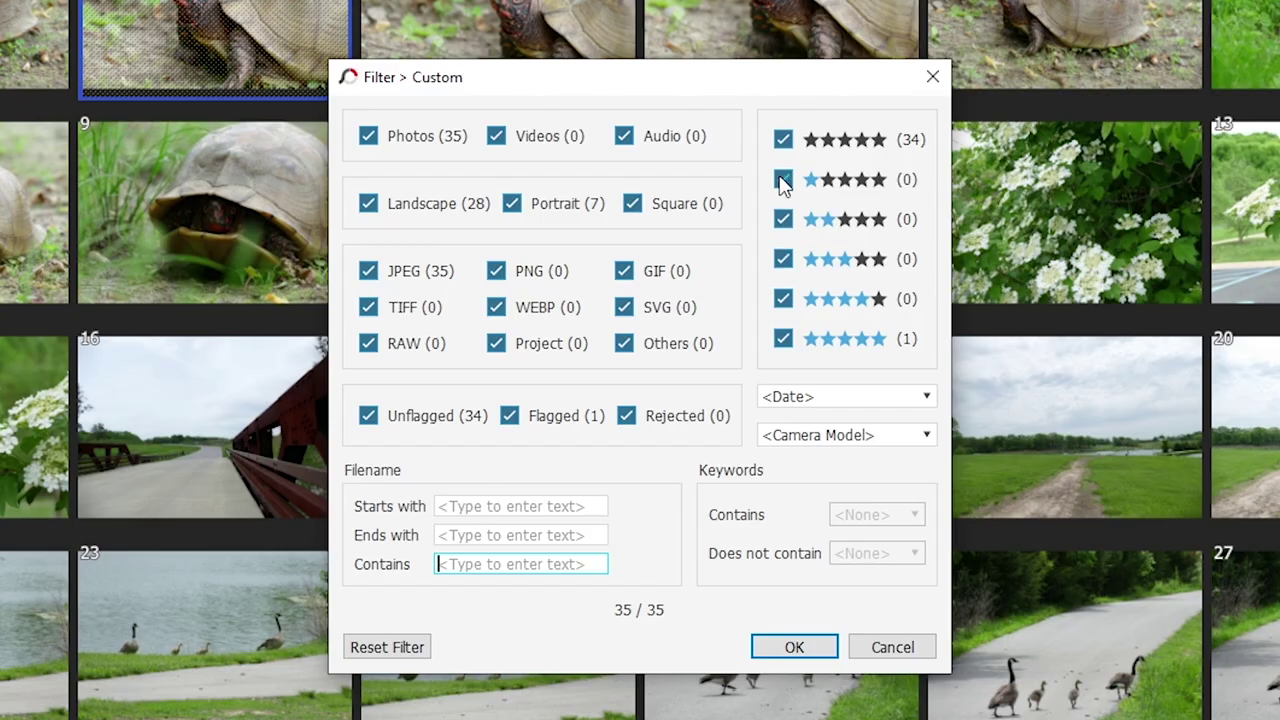
click(782, 180)
click(783, 219)
click(783, 139)
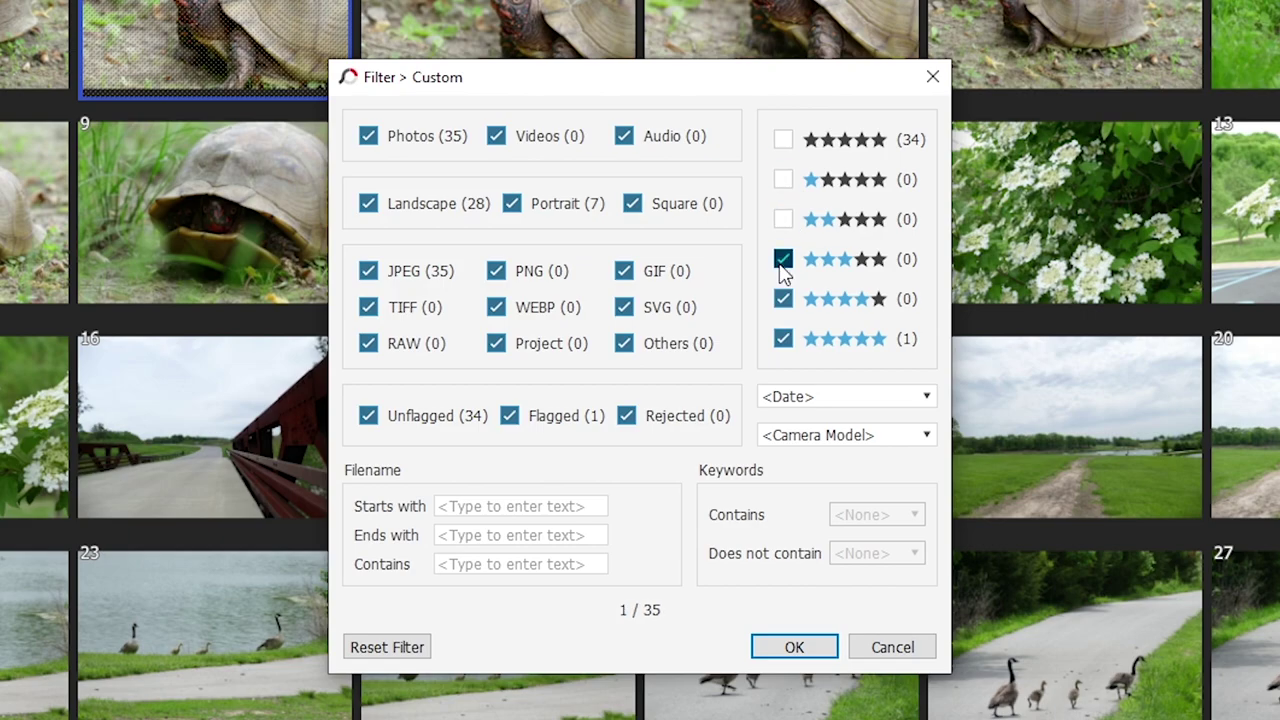
click(783, 259)
click(783, 299)
click(794, 647)
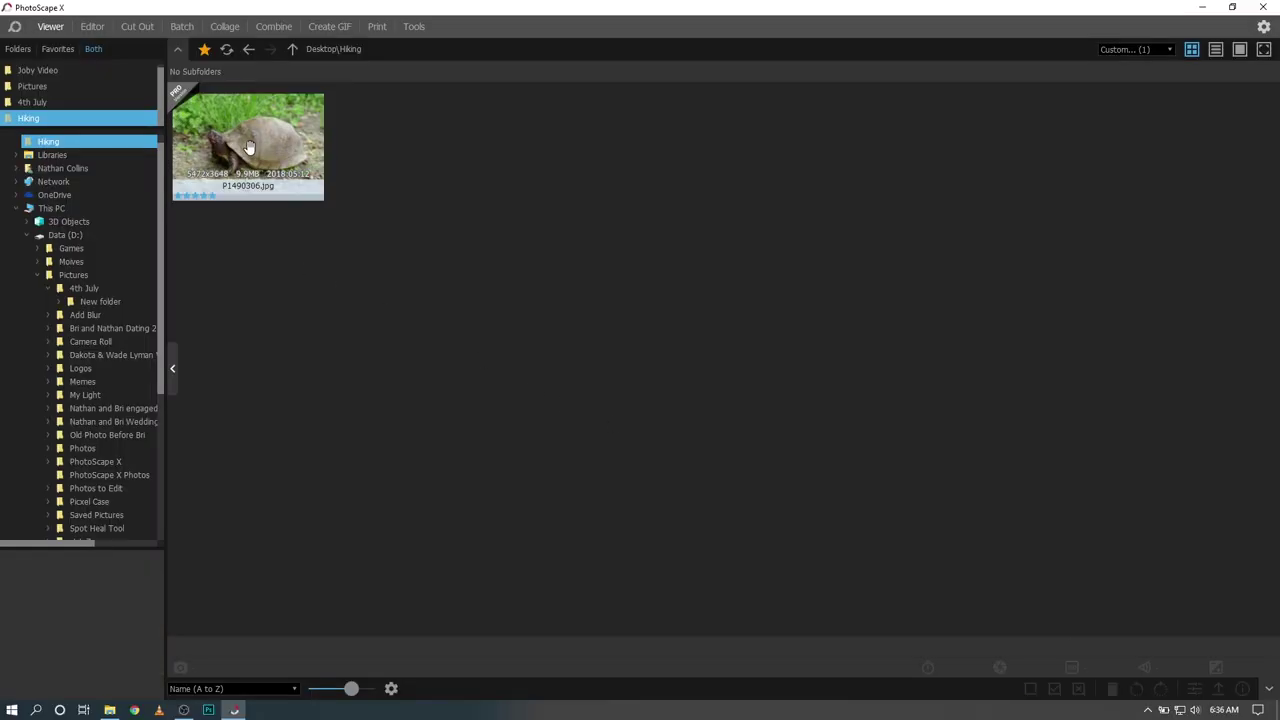
View the five-star turtle photo enlarged, inspect the turtle's head up close, fit the whole photo again and return to the thumbnails
double_click(249, 147)
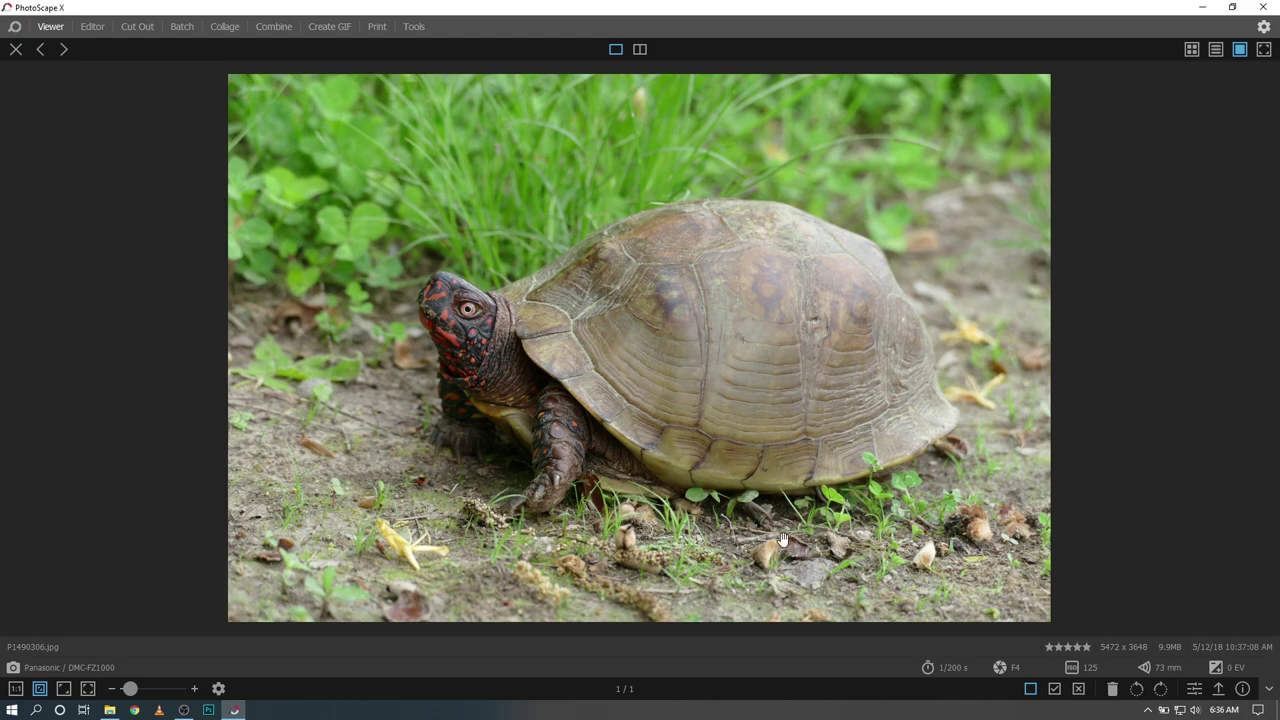
click(88, 688)
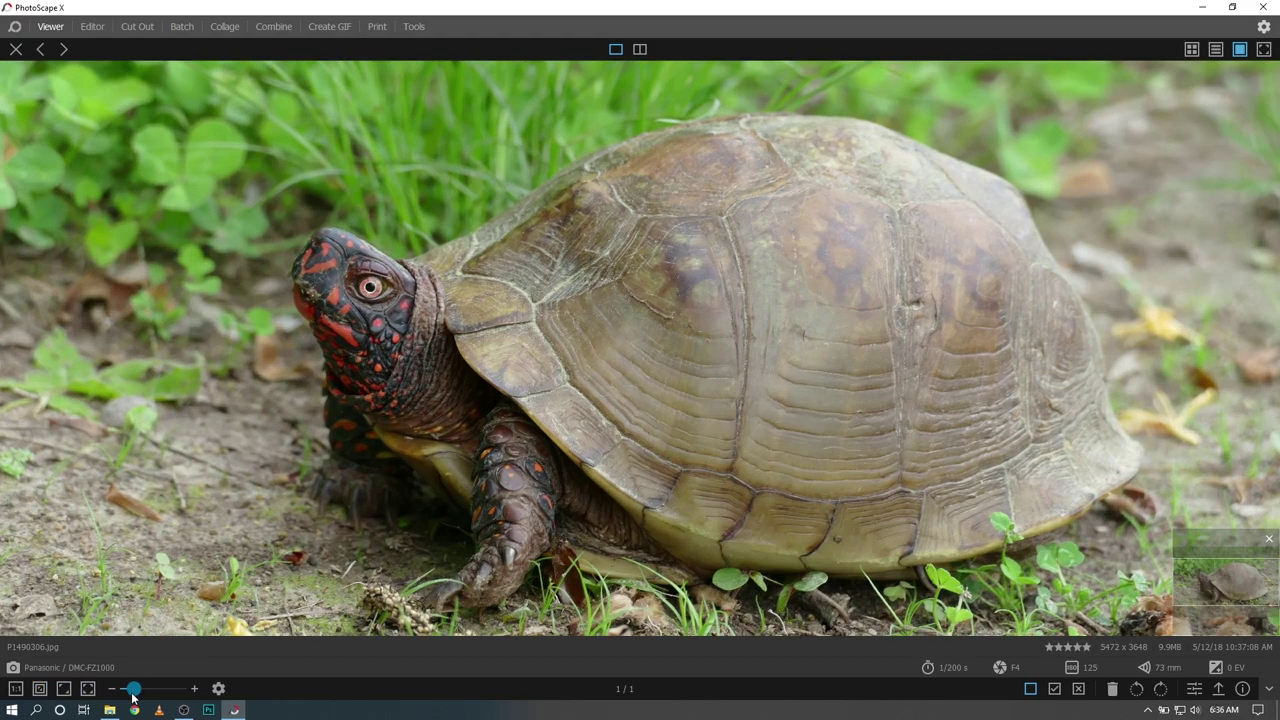
drag(133, 690, 144, 689)
drag(200, 294, 699, 387)
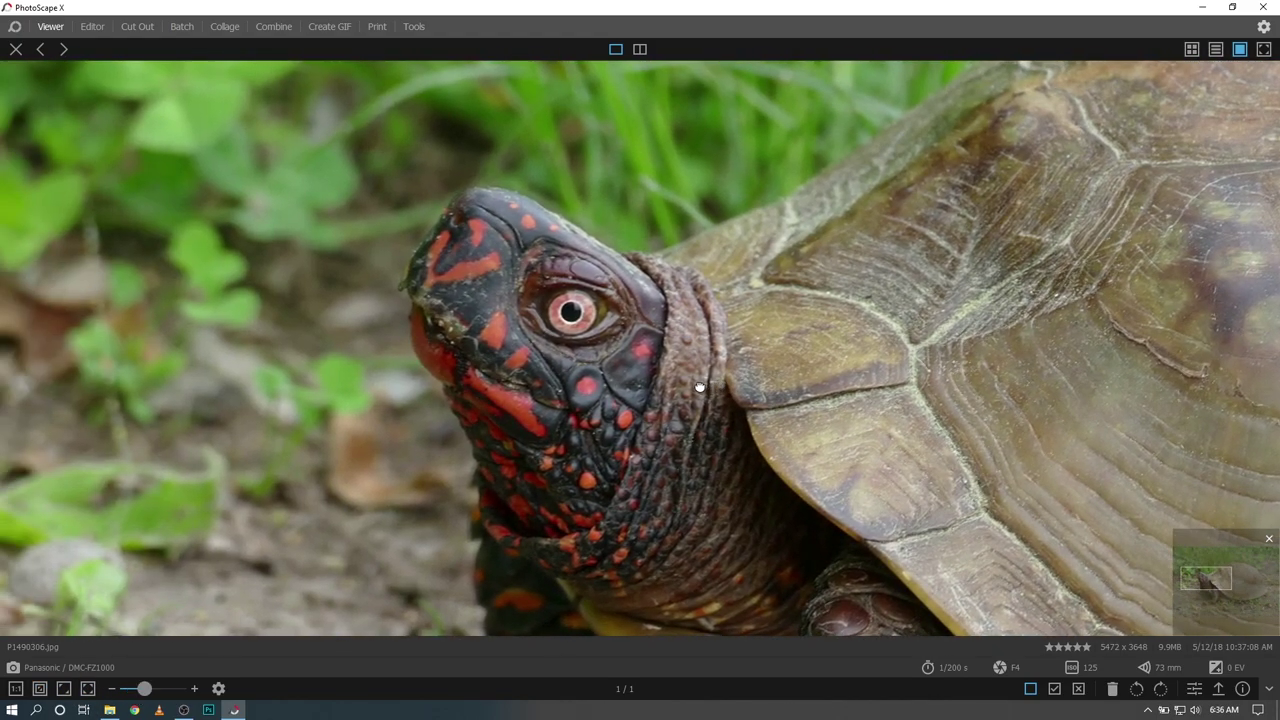
click(88, 688)
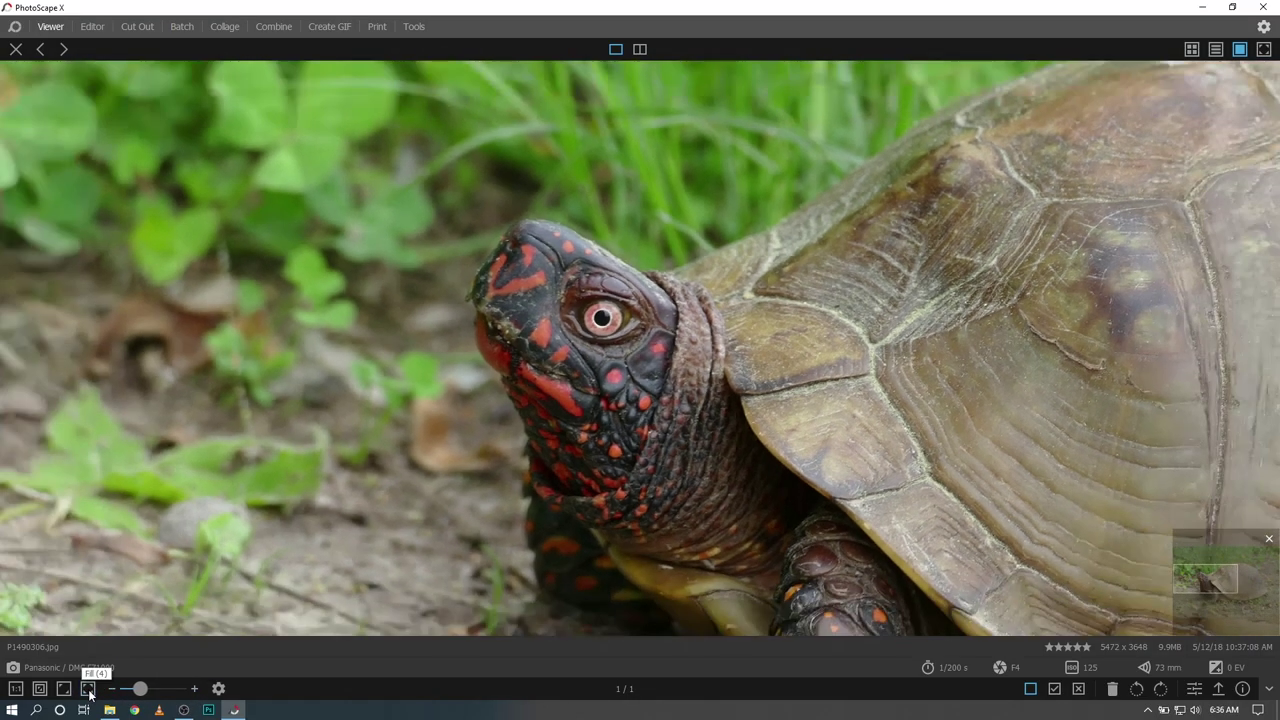
click(63, 688)
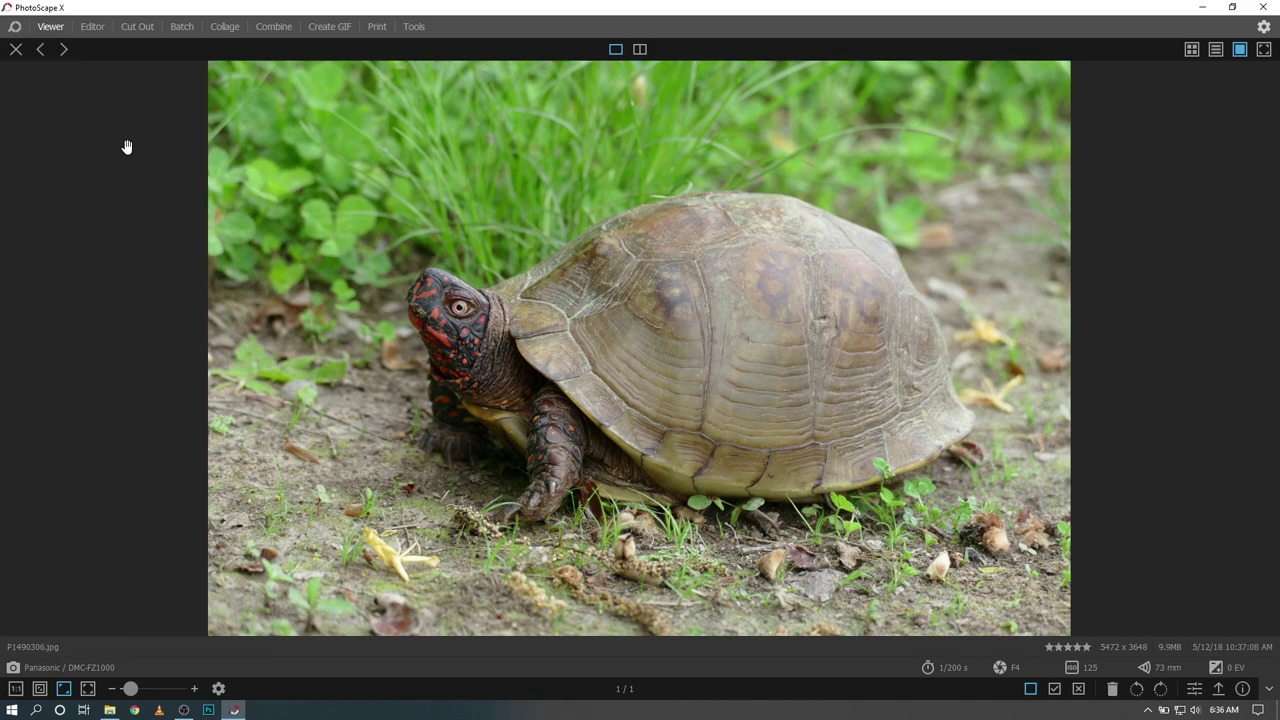
click(16, 50)
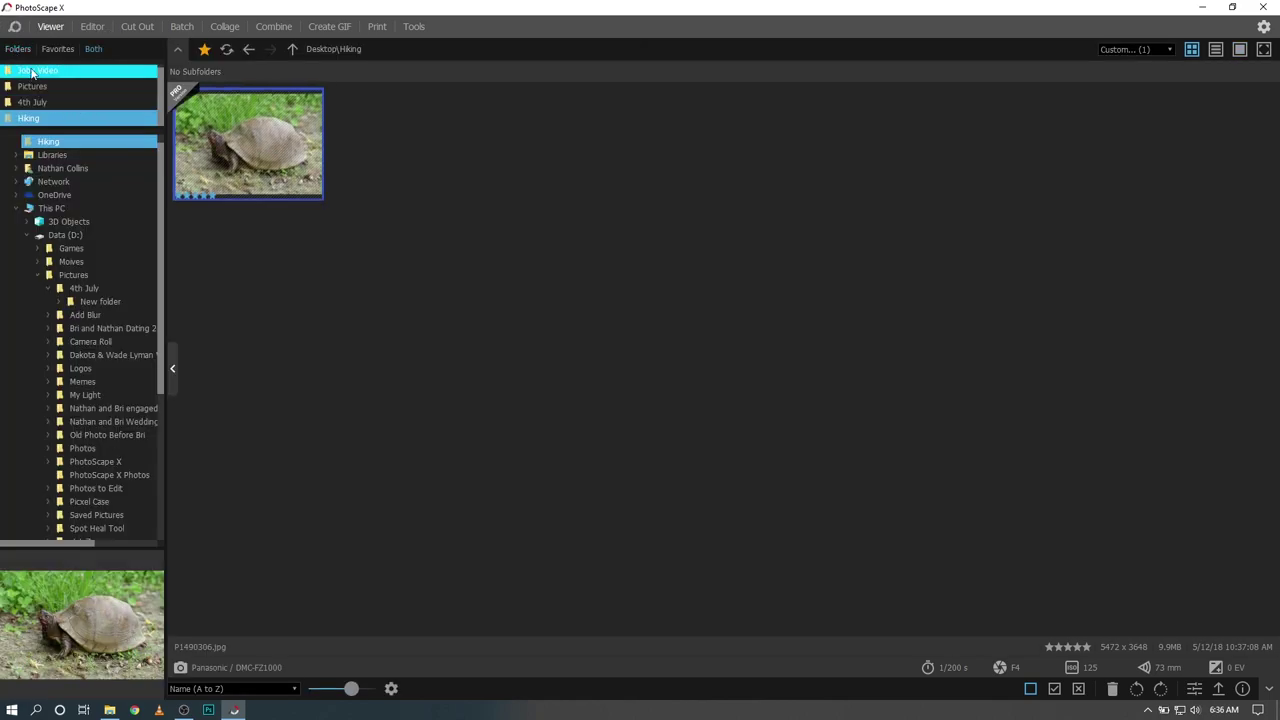
Clear the custom rating filter by opening the 4th July folder and returning to the Hiking folder
click(40, 102)
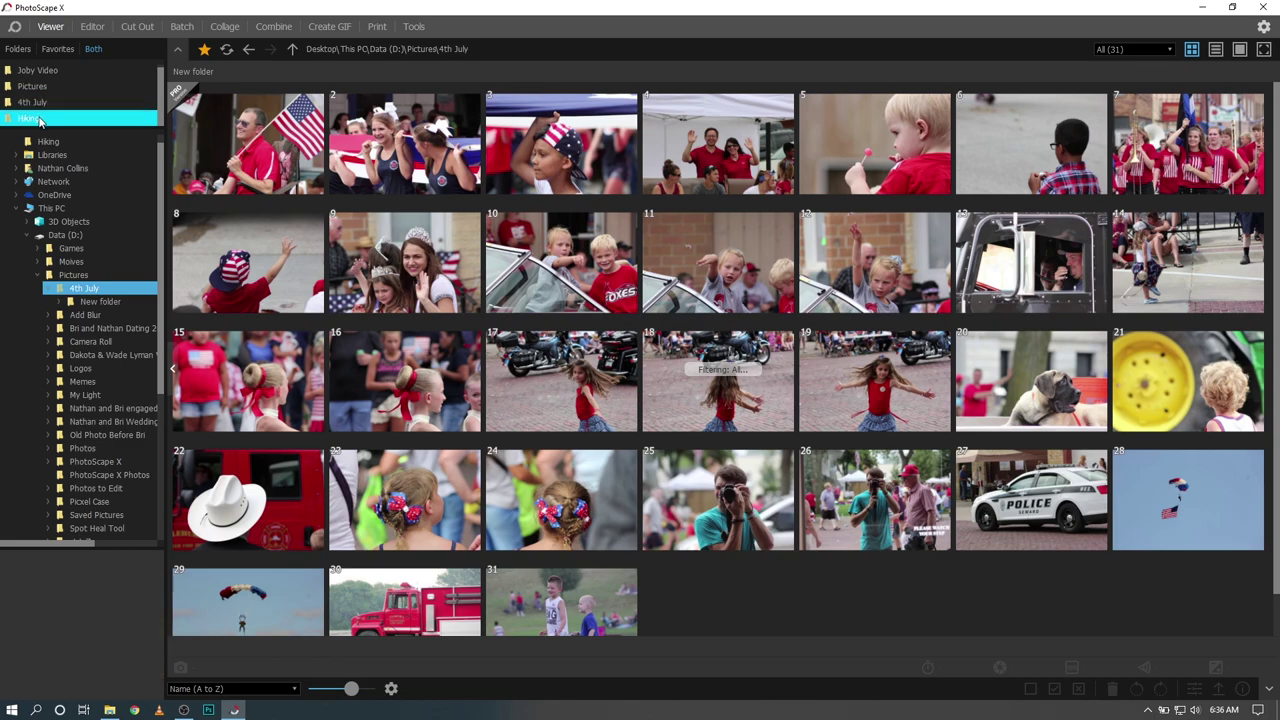
click(40, 118)
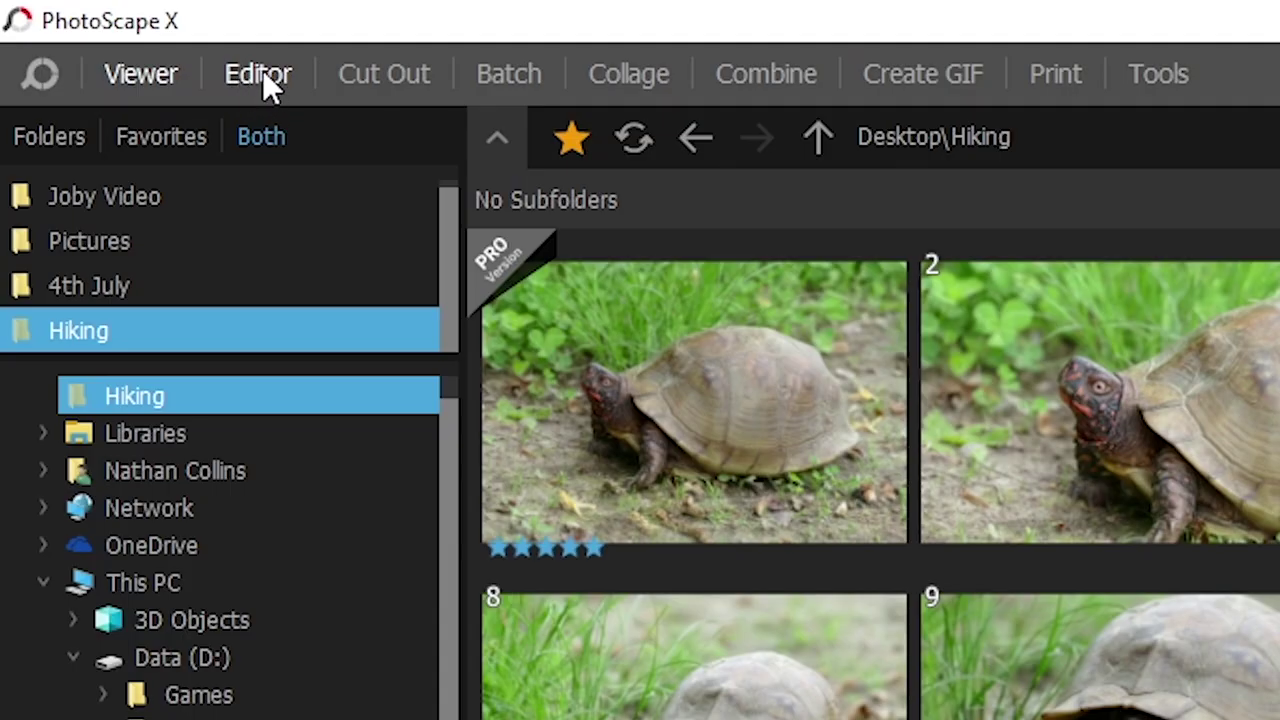
Create a blank 1280 x 720 image in the Editor from the YouTube Thumbnail preset with a white background
click(263, 70)
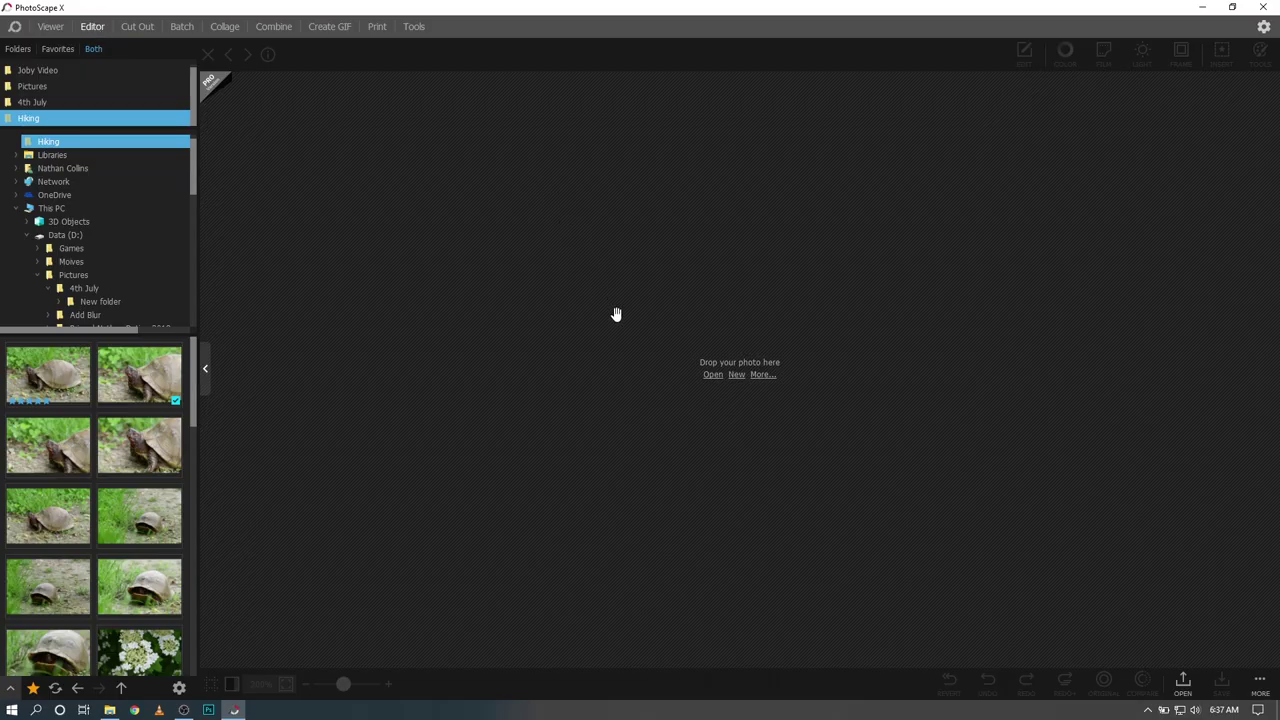
click(737, 375)
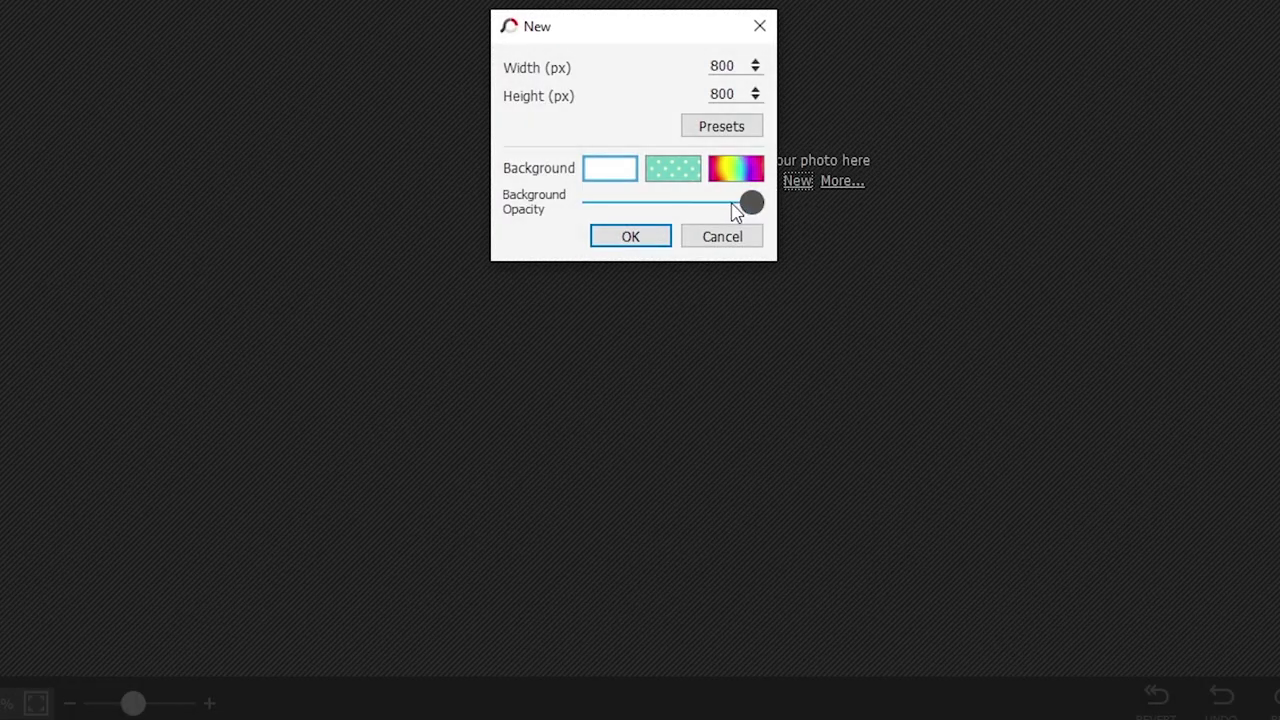
click(722, 133)
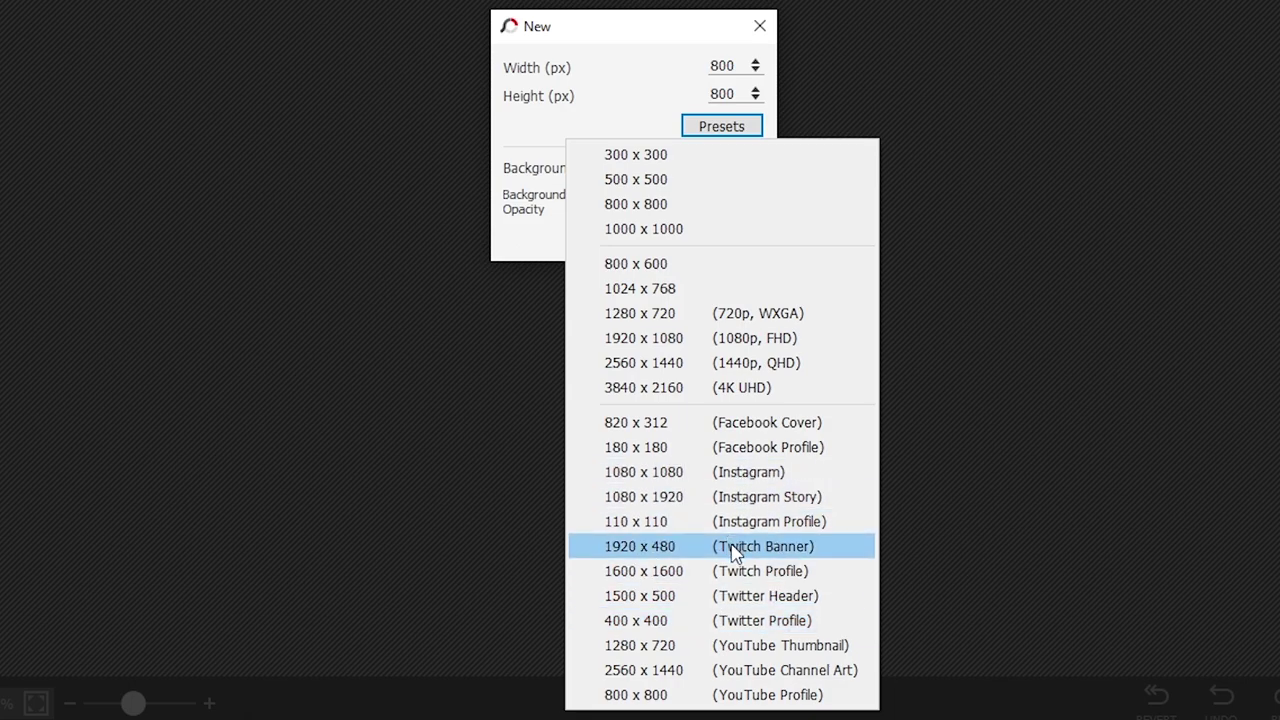
click(745, 648)
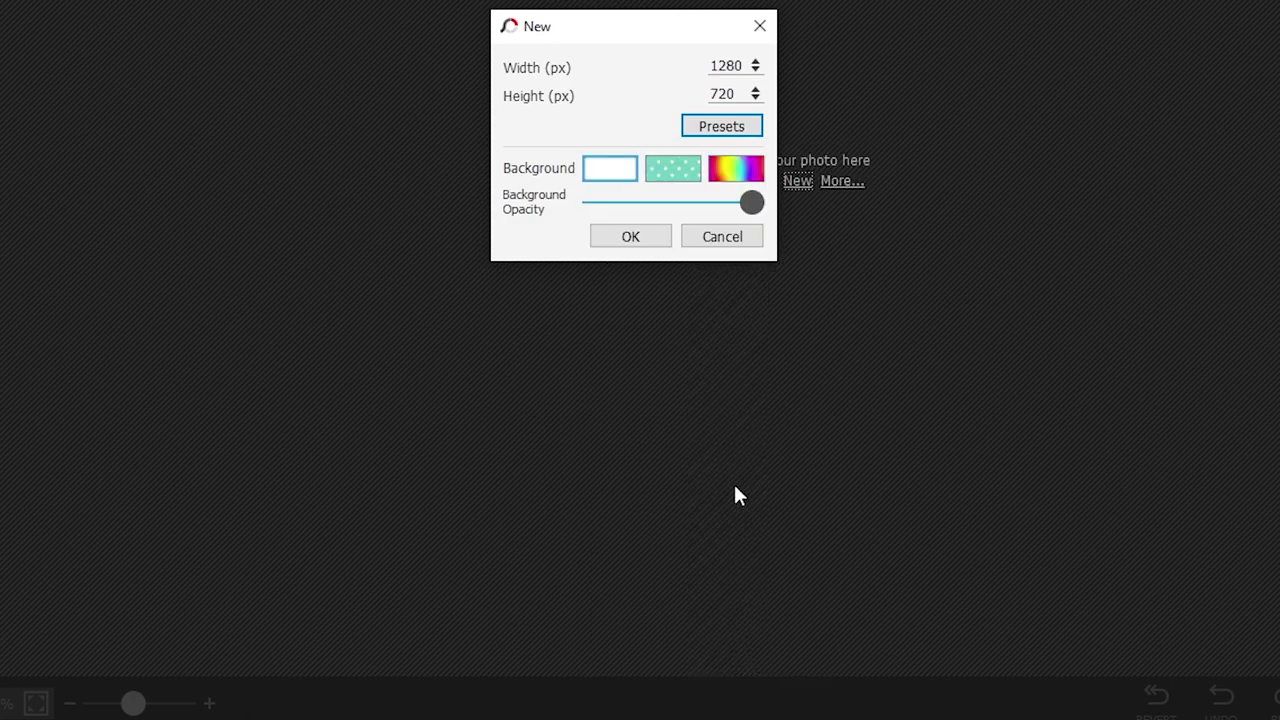
click(646, 240)
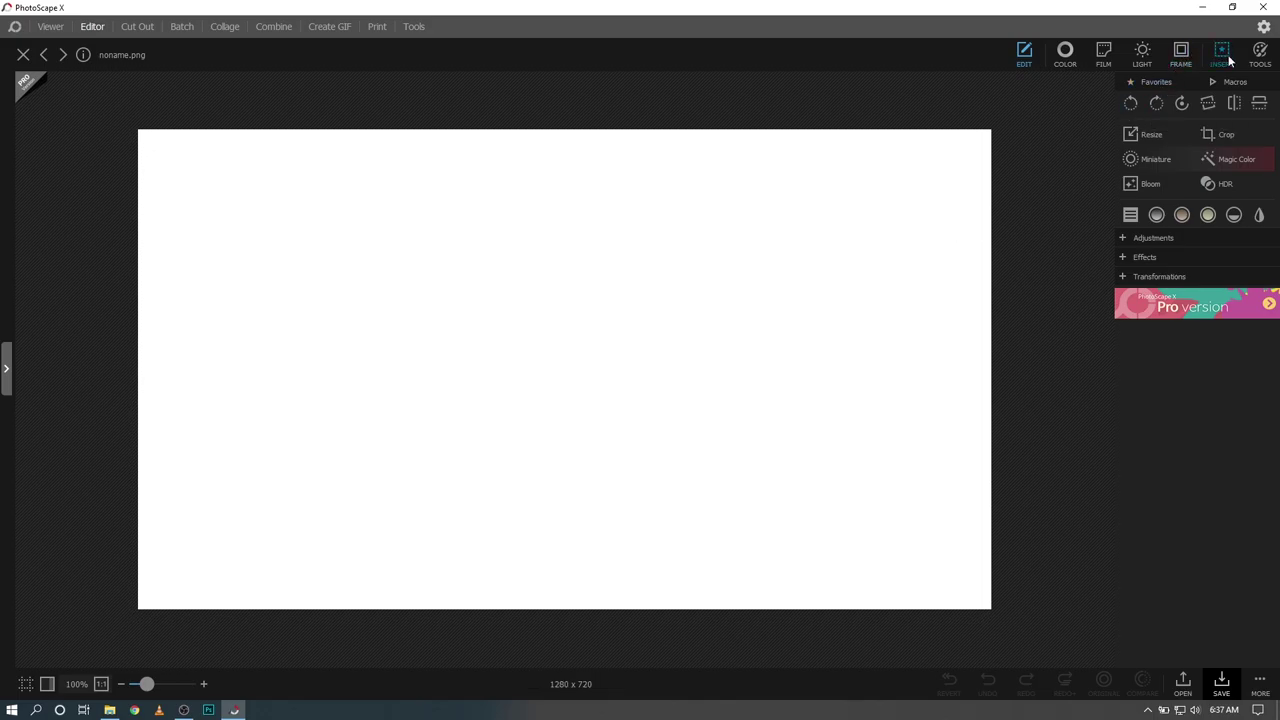
Look over the insert tools for the blank image and close the image without saving
click(1221, 52)
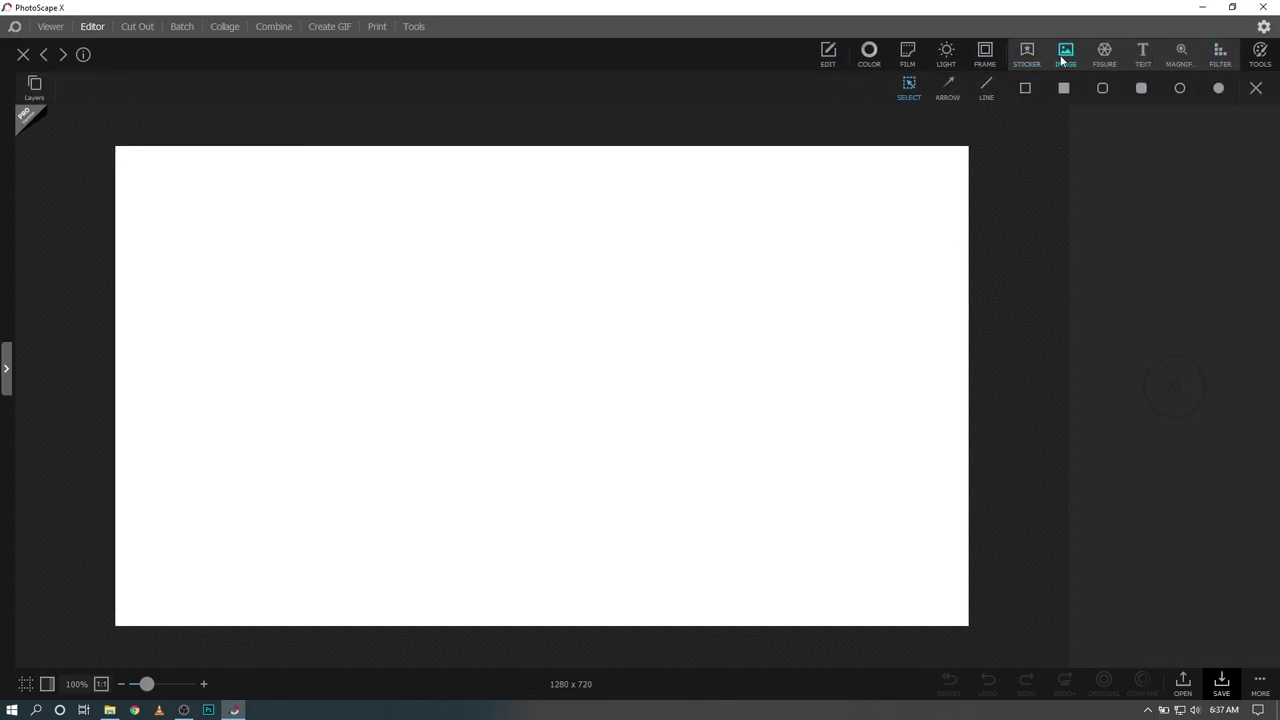
click(23, 56)
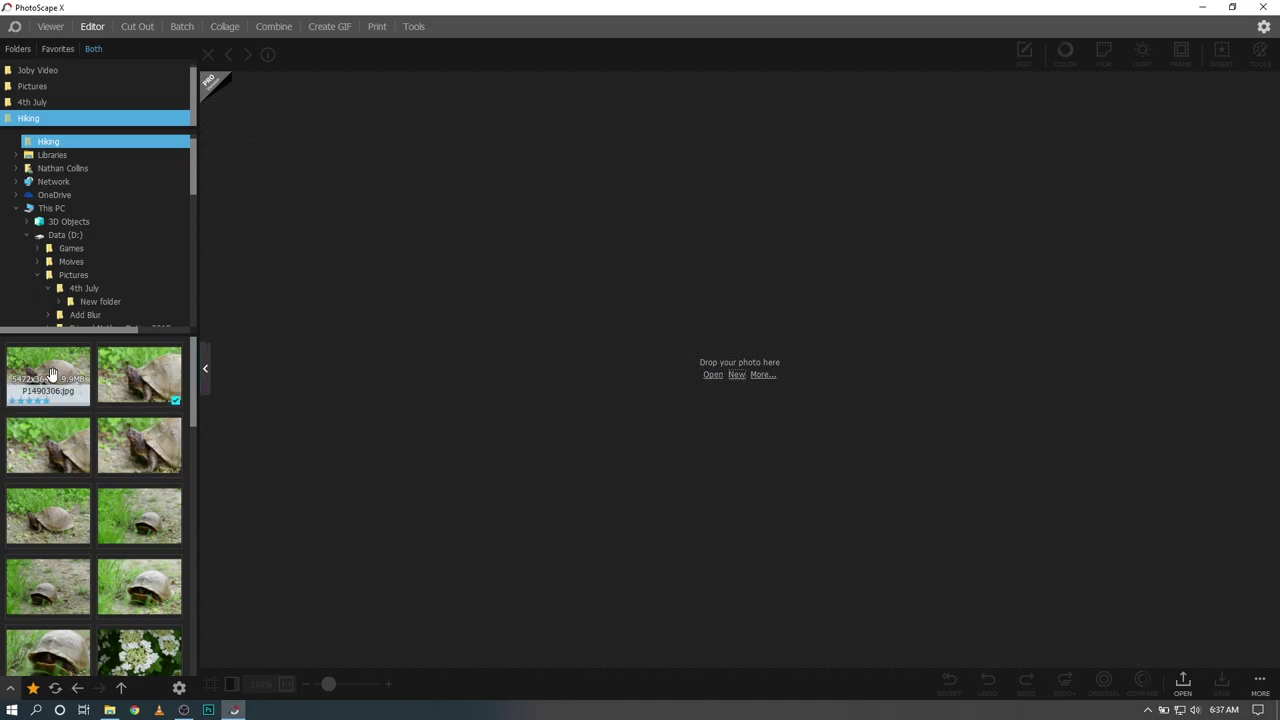
Open the five-star turtle photo P1490306.jpg from the Viewer in the Editor for editing
click(50, 26)
double_click(237, 155)
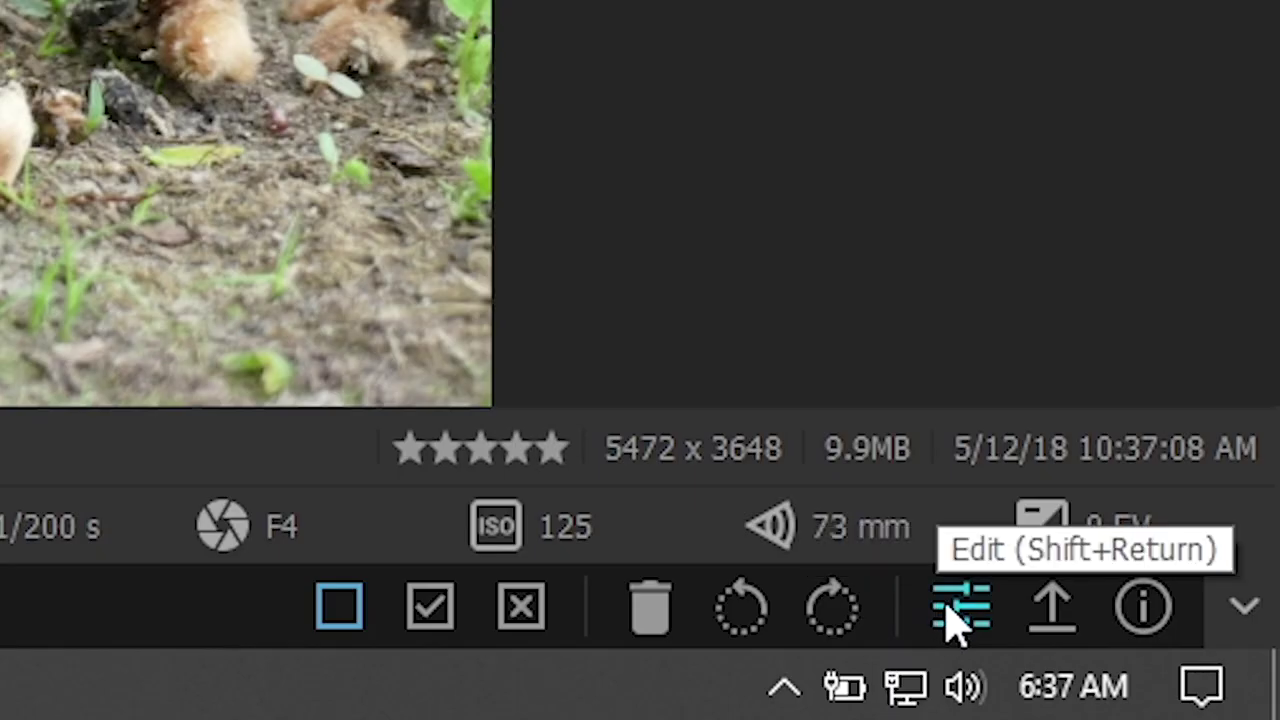
click(957, 615)
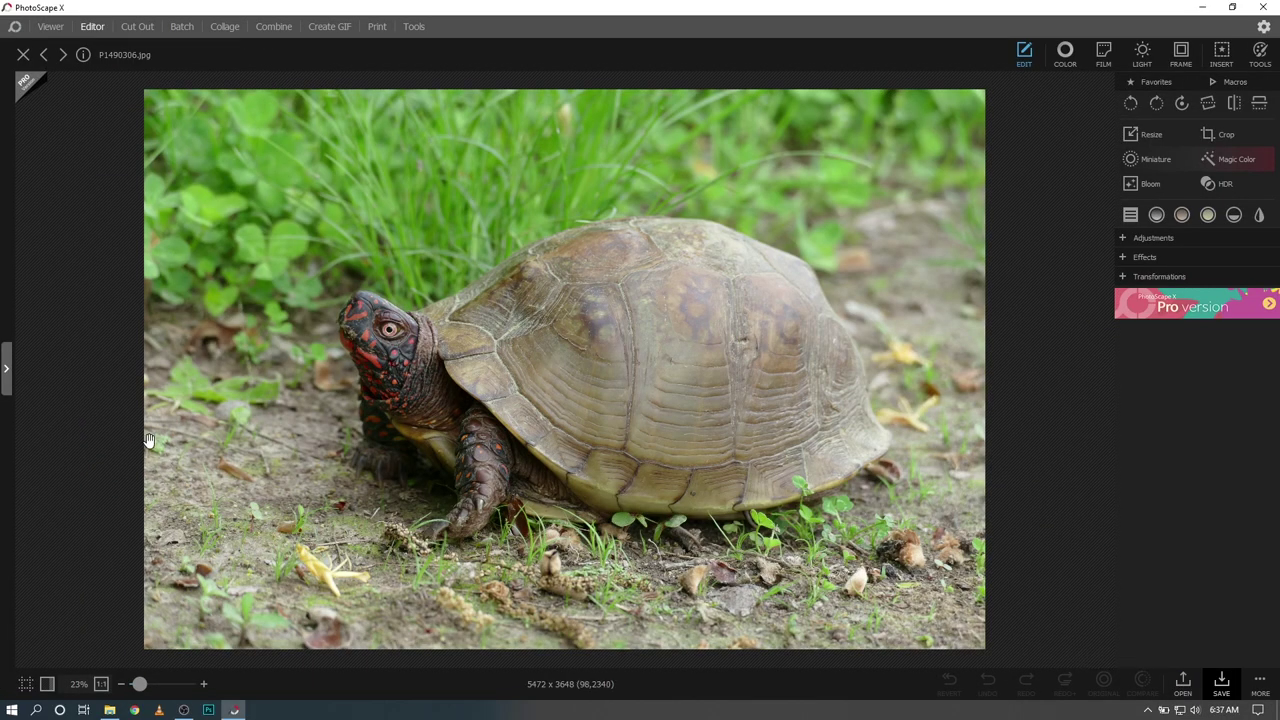
Expand the photo browser, switch to the second turtle photo and back to P1490306.jpg, browse the Hiking thumbnails and collapse the browser
click(5, 368)
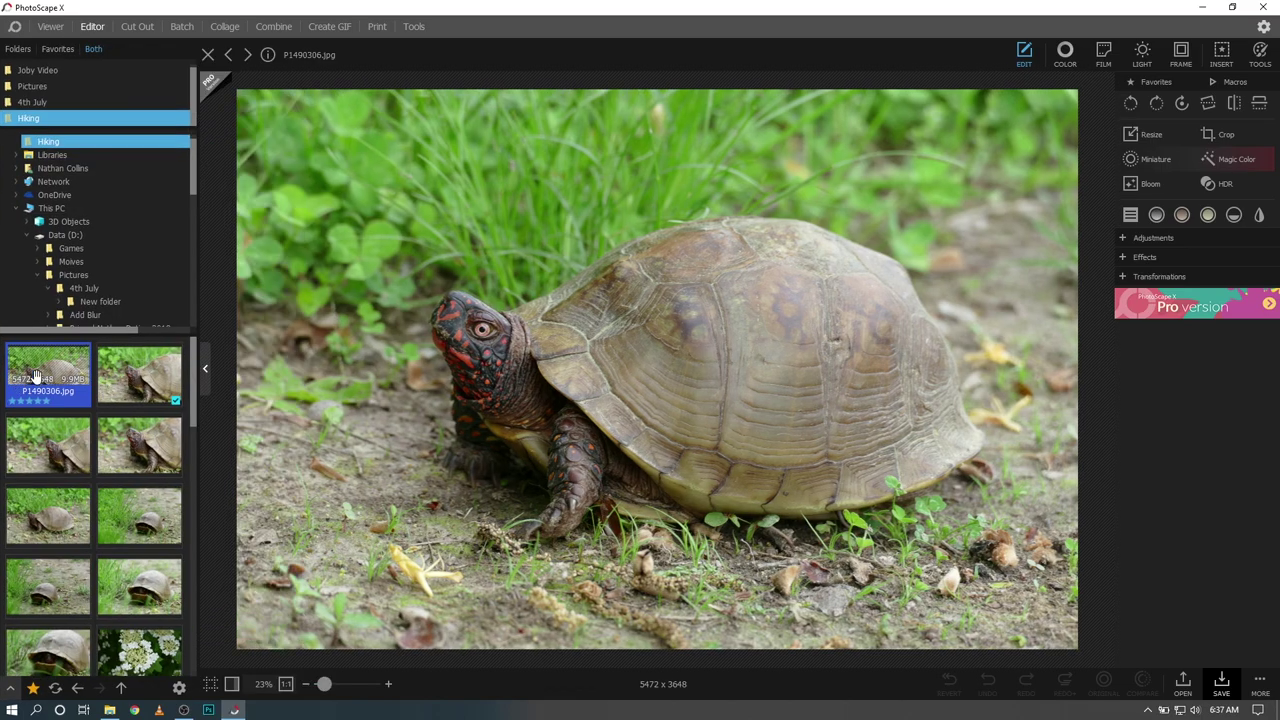
click(126, 374)
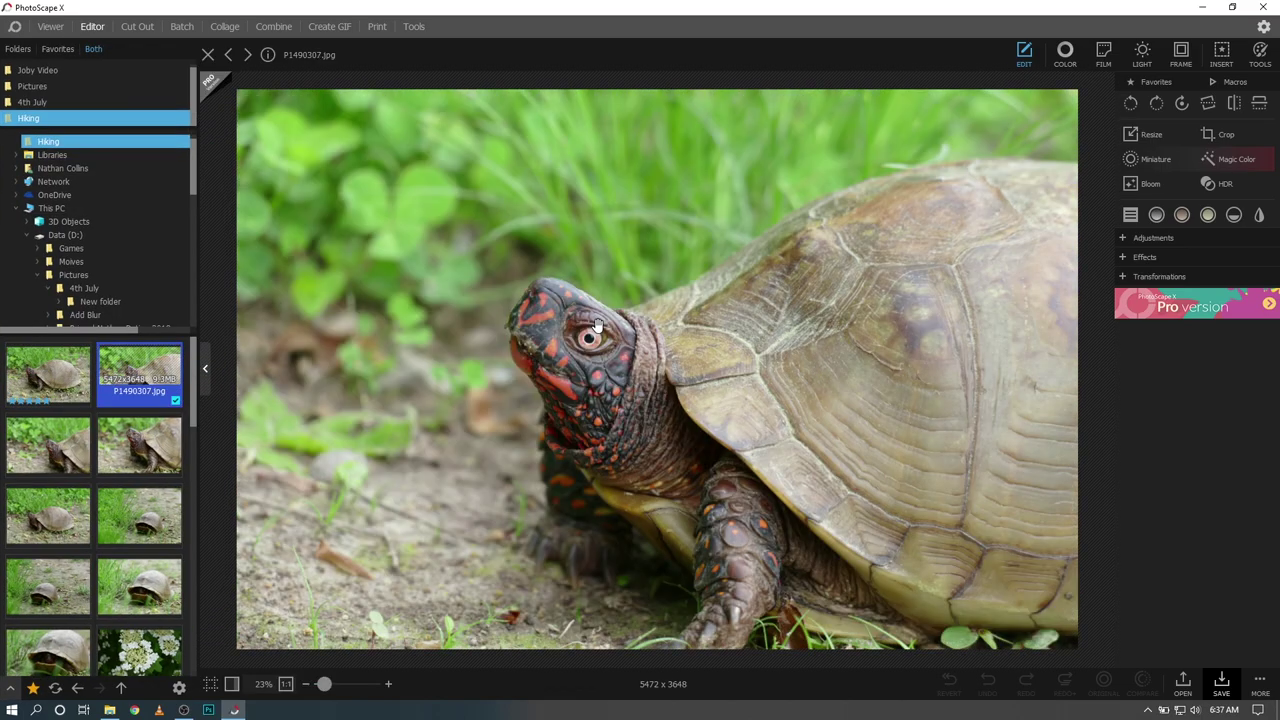
click(45, 385)
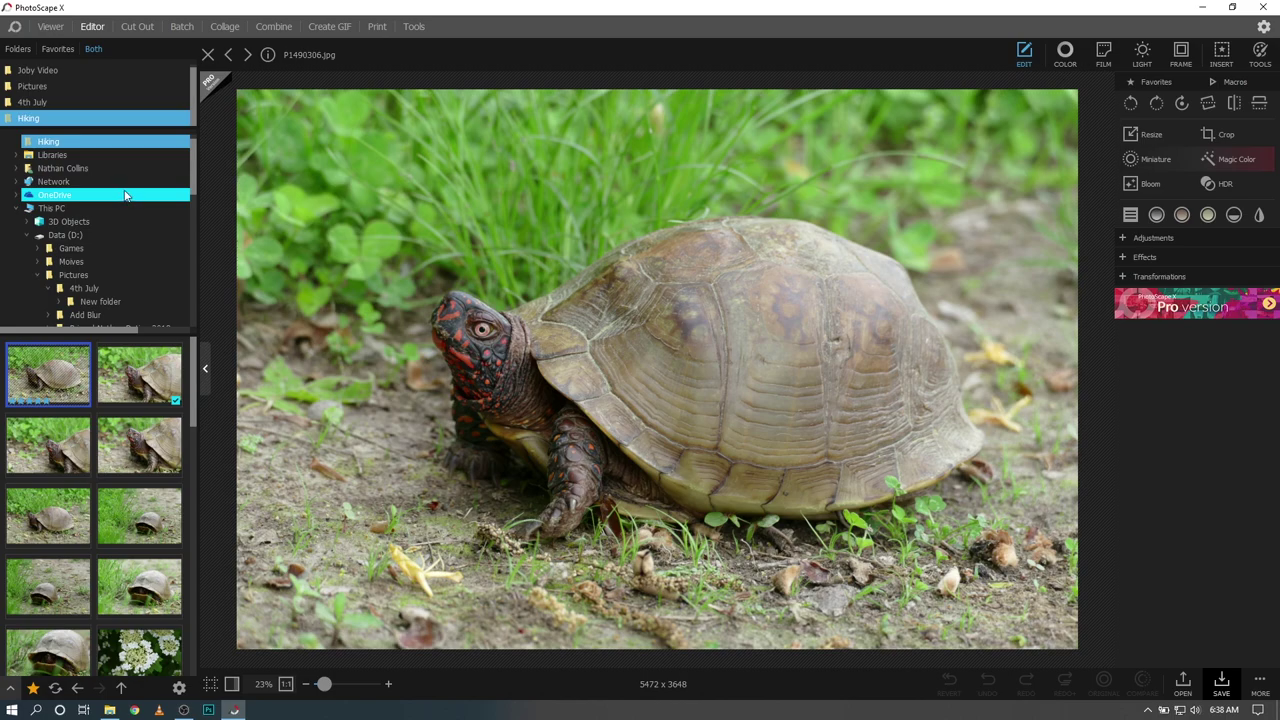
scroll(130, 395, down, 5)
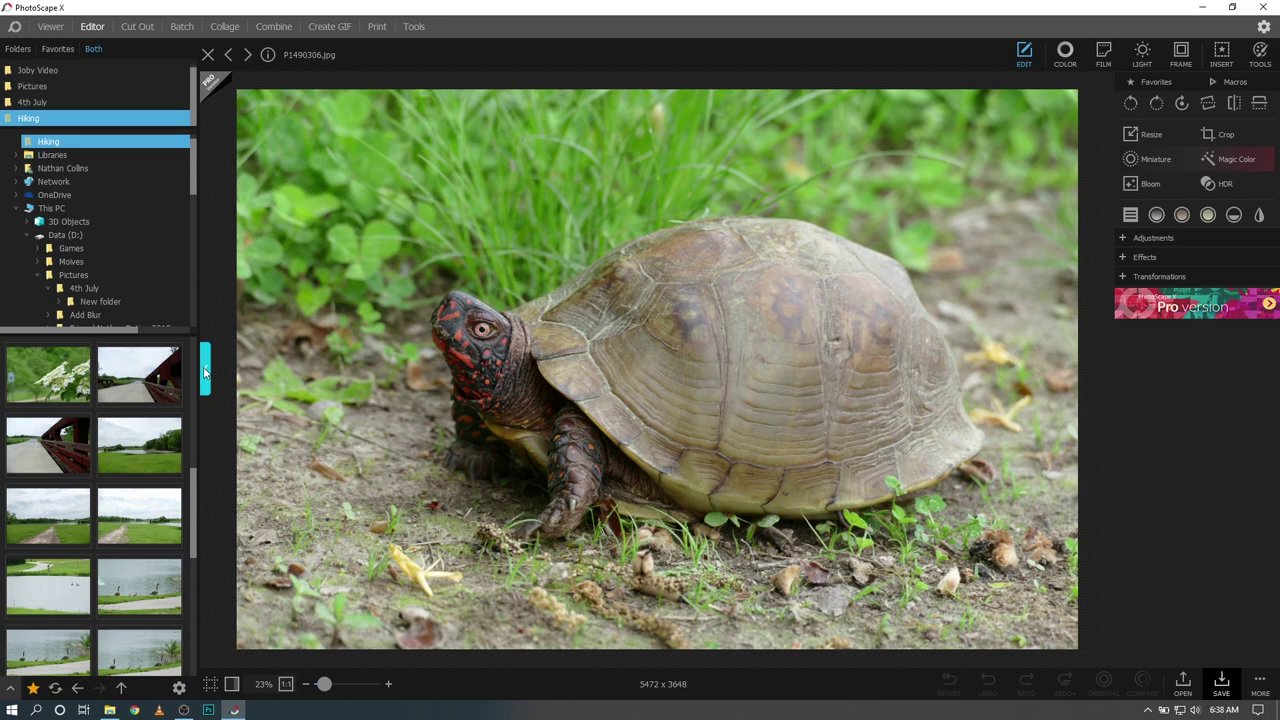
click(205, 370)
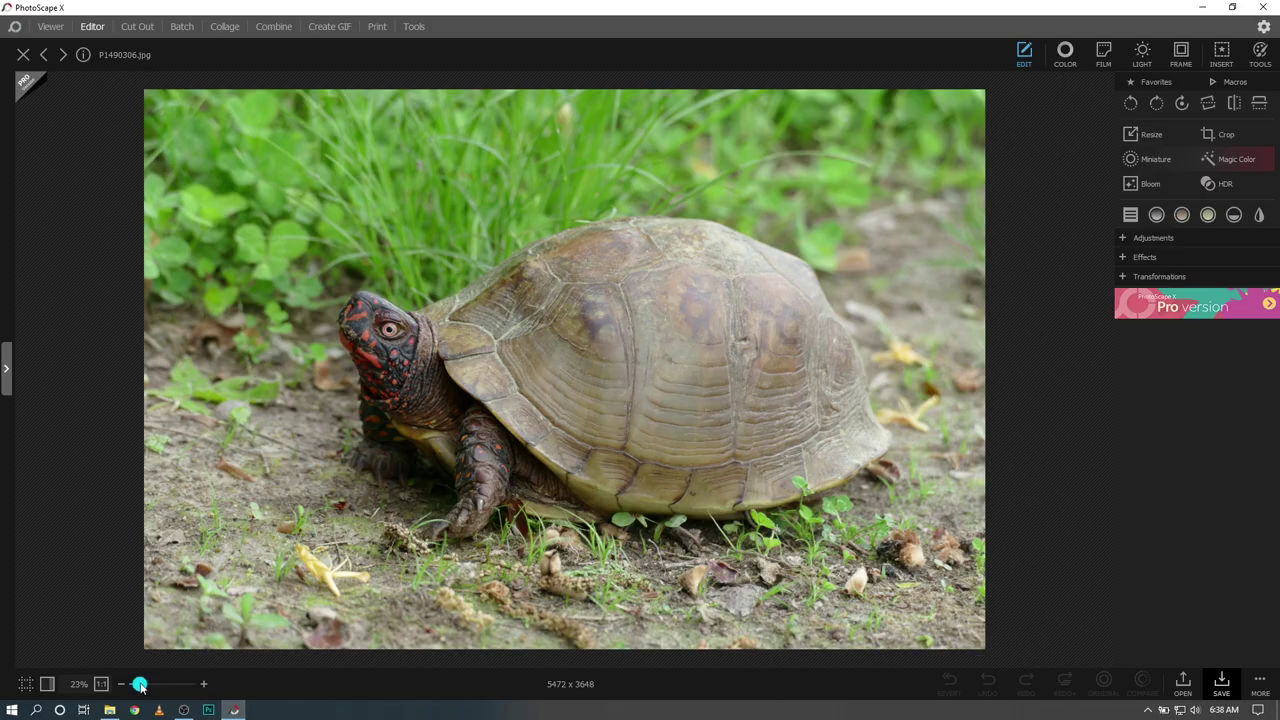
Zoom in on the turtle photo to 36%, move around its head area and fit the whole photo again
mouse_move(138, 685)
mouse_down()
mouse_move(156, 687)
mouse_move(142, 687)
mouse_up()
drag(310, 405, 363, 430)
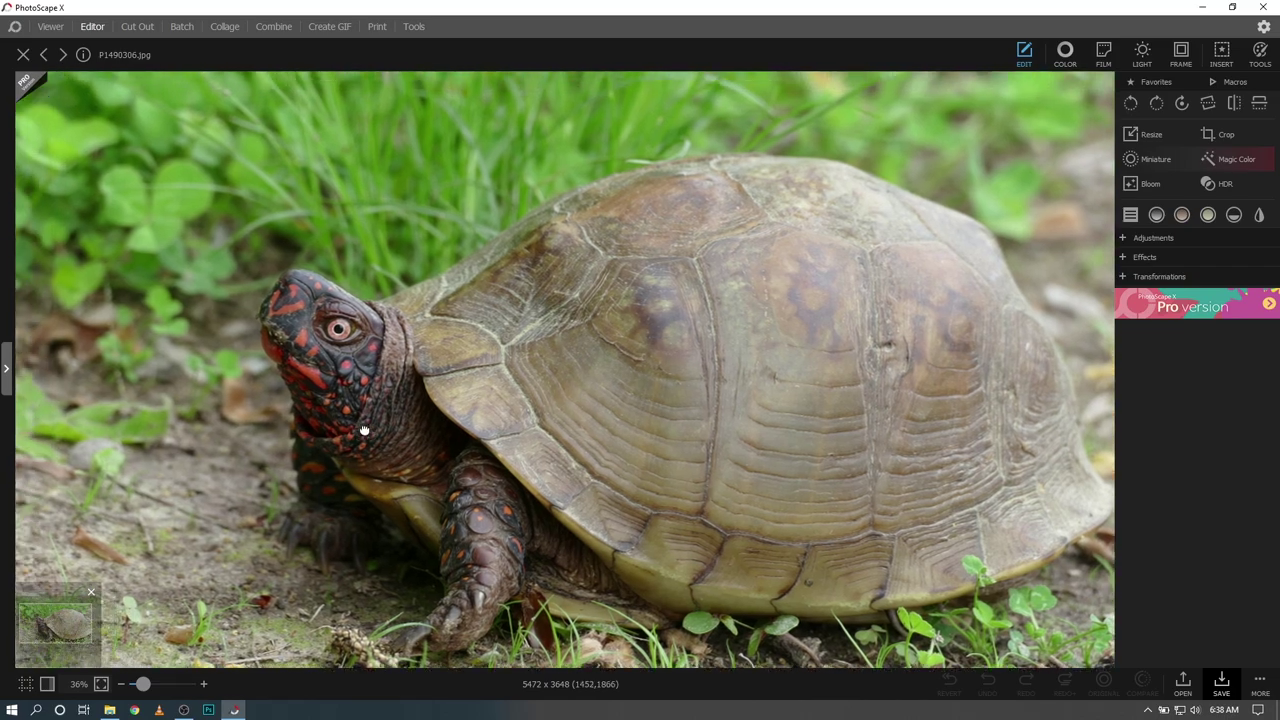
click(101, 684)
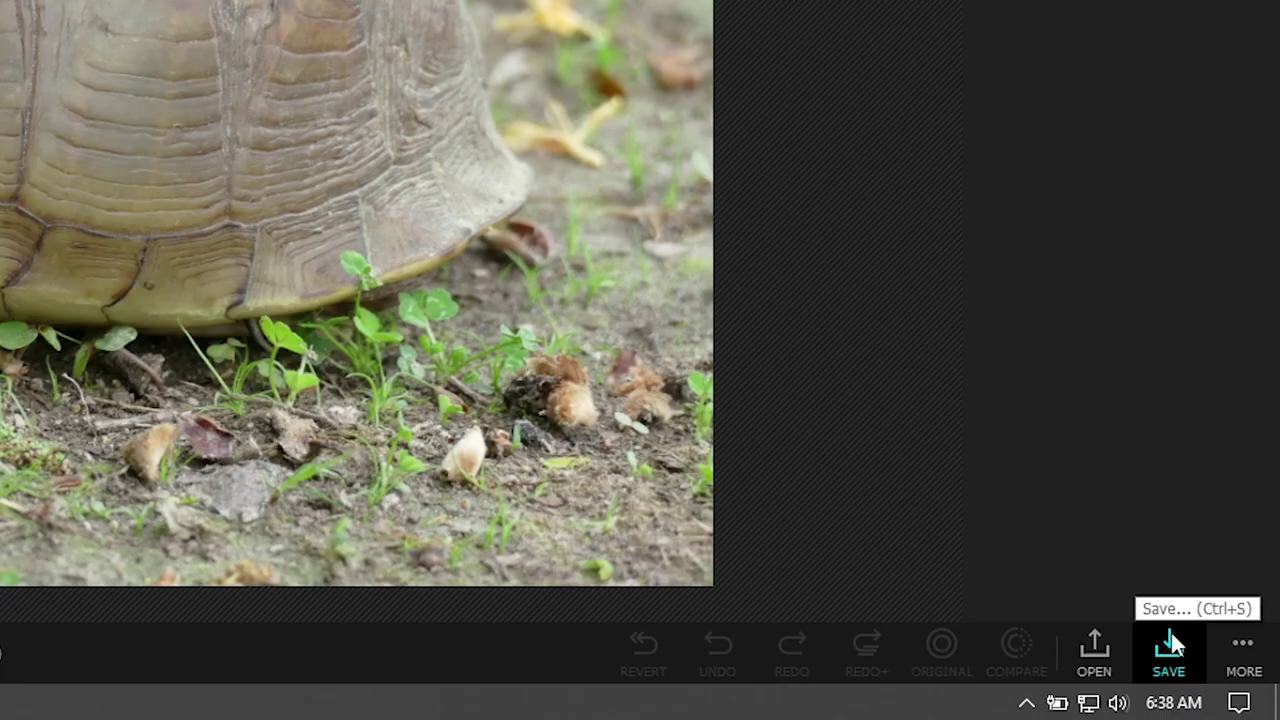
Open Save As for the turtle photo, review the available file formats and close it without saving
click(1242, 660)
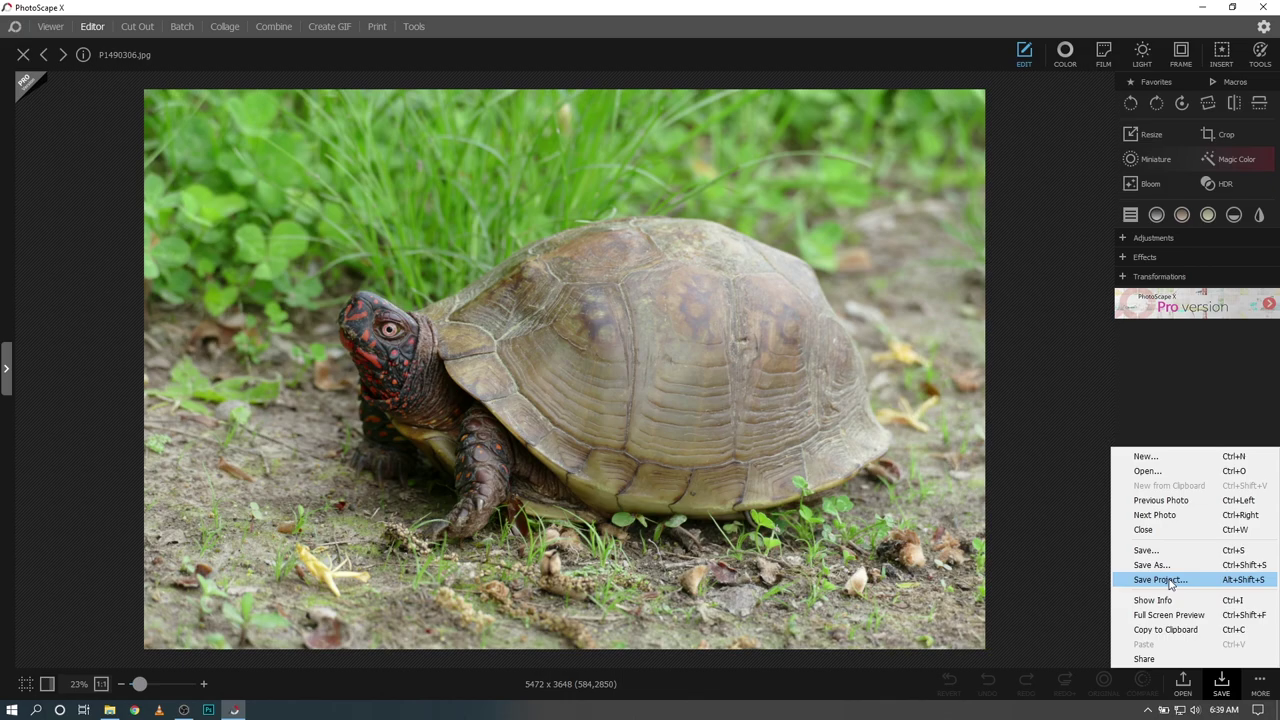
click(1158, 565)
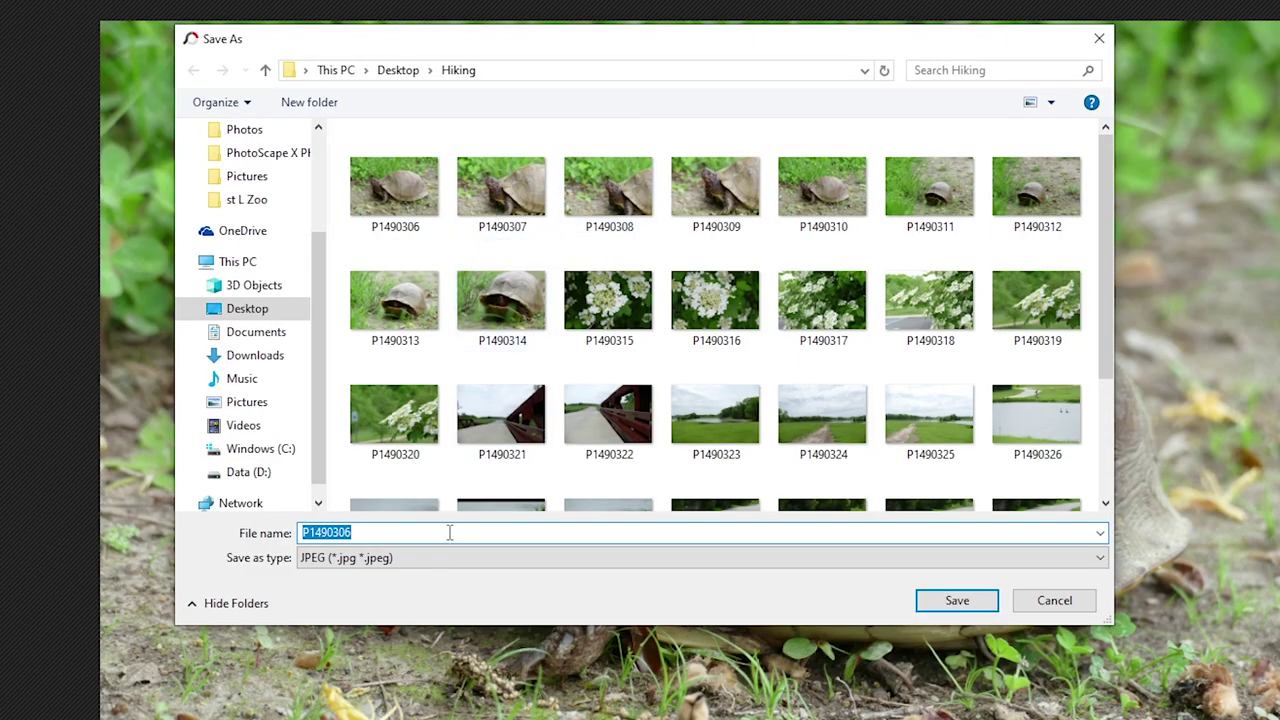
click(550, 558)
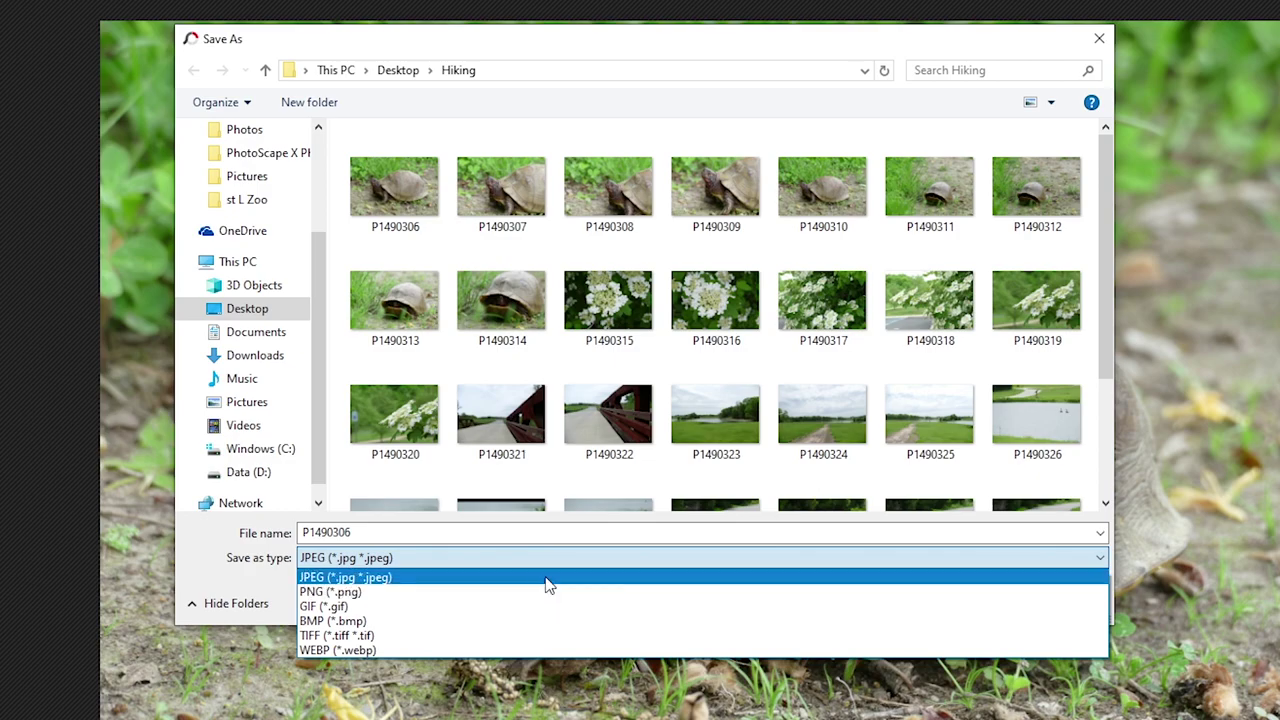
click(1041, 44)
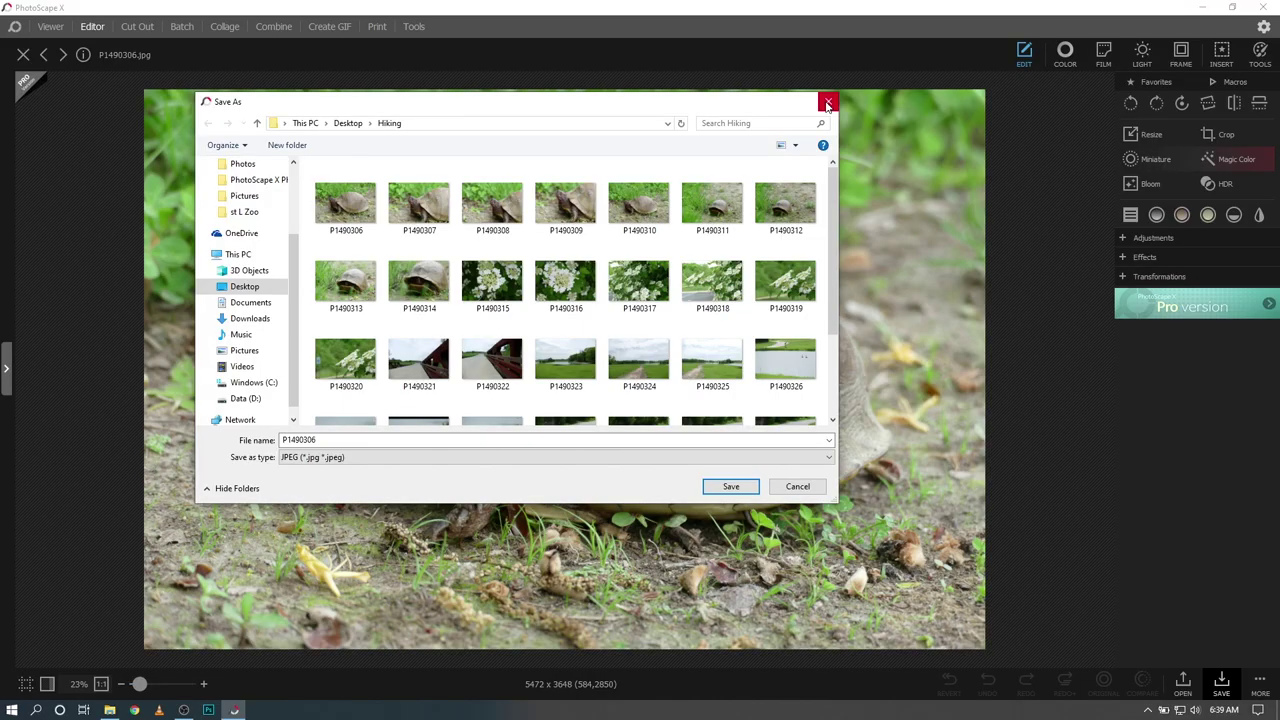
click(1098, 42)
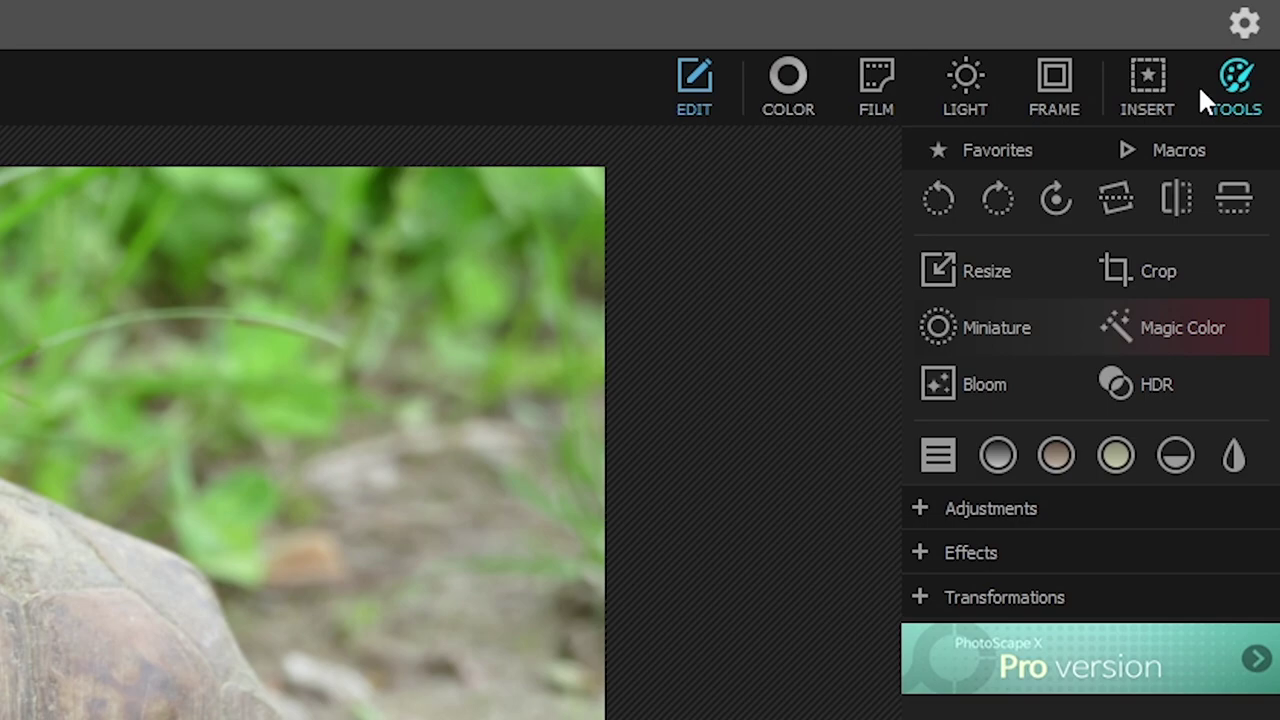
Look over the insert tools for the turtle photo and return to the basic editing tools
click(1146, 83)
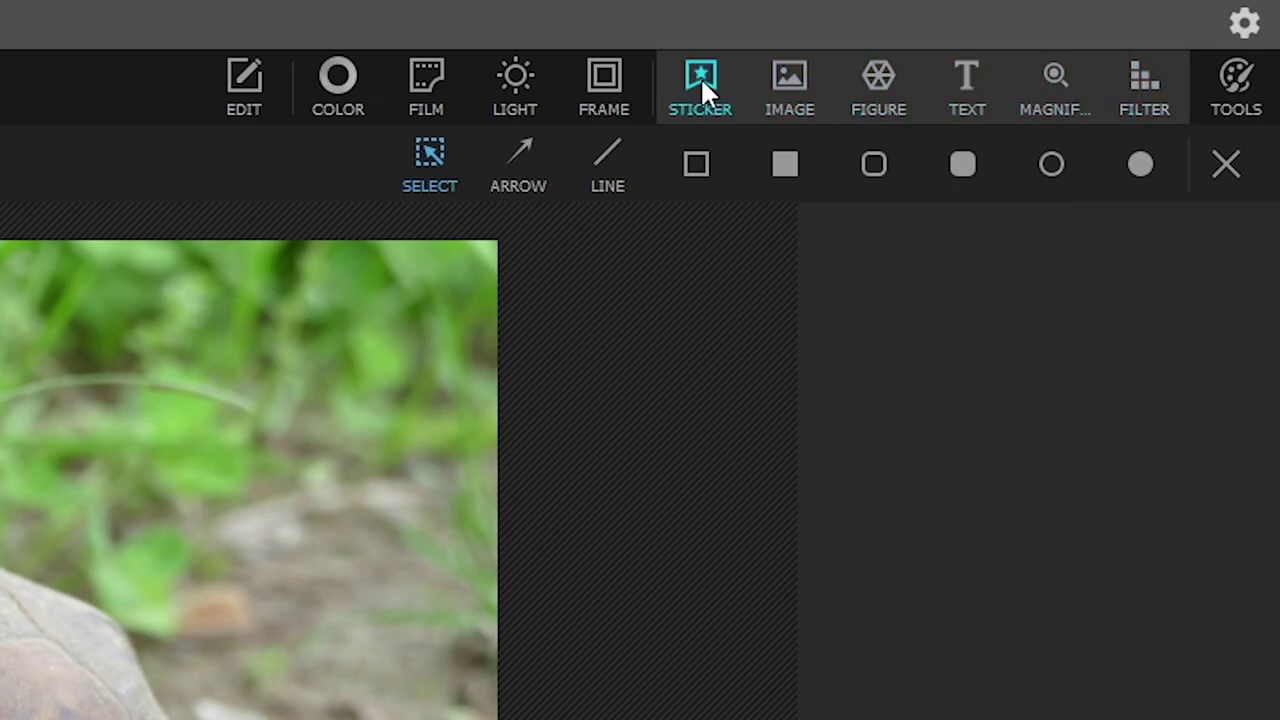
click(277, 82)
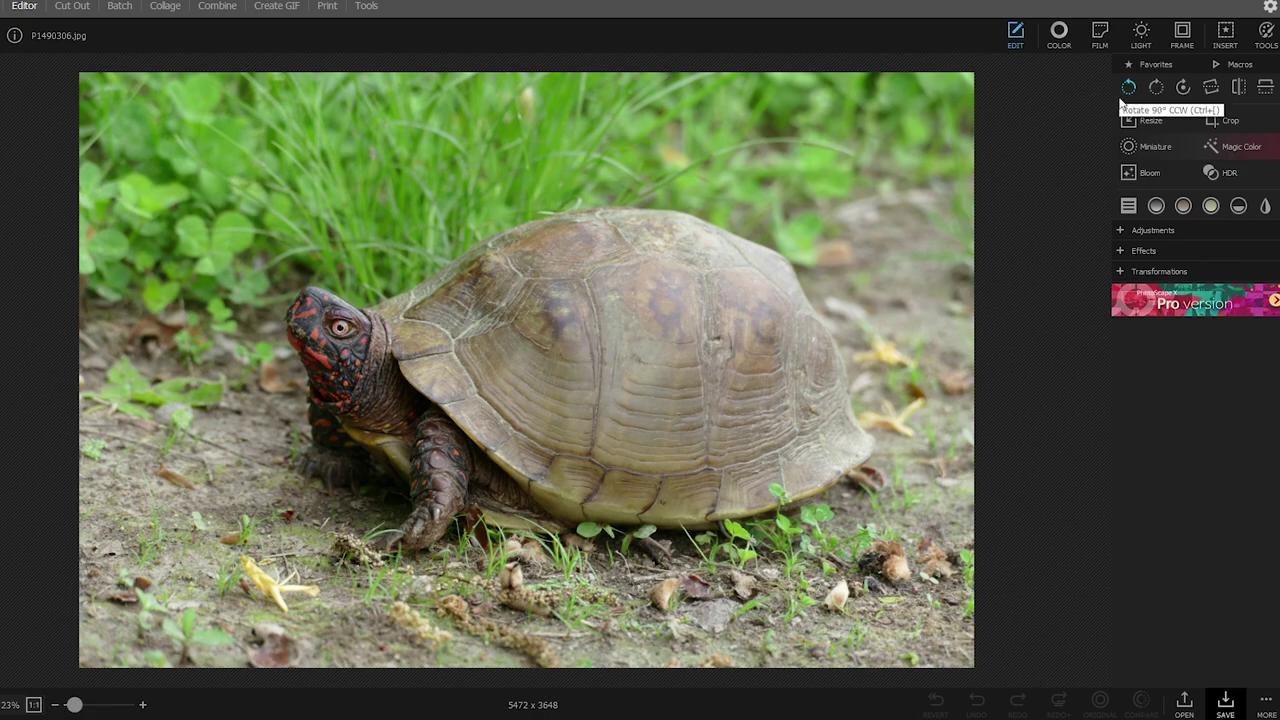
Rotate the photo 90° counterclockwise and back clockwise, and try a straighten angle of 9.11 without applying it
click(1128, 88)
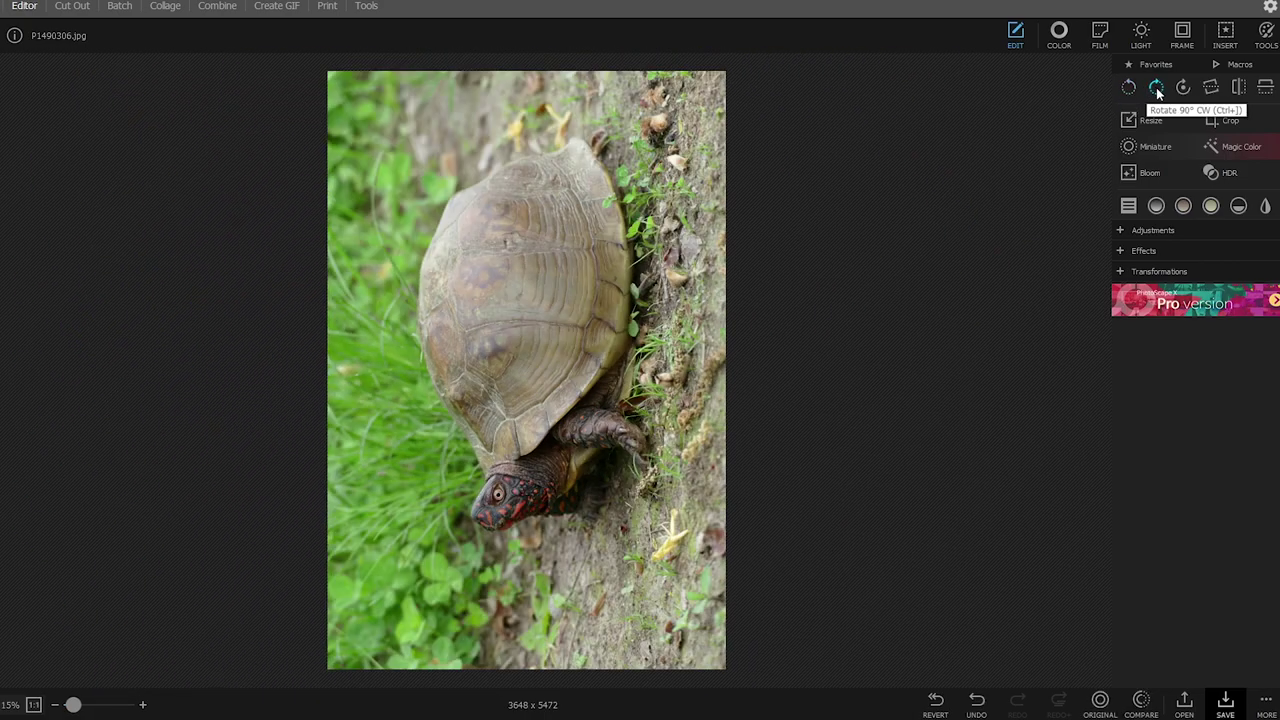
click(1157, 90)
click(1210, 87)
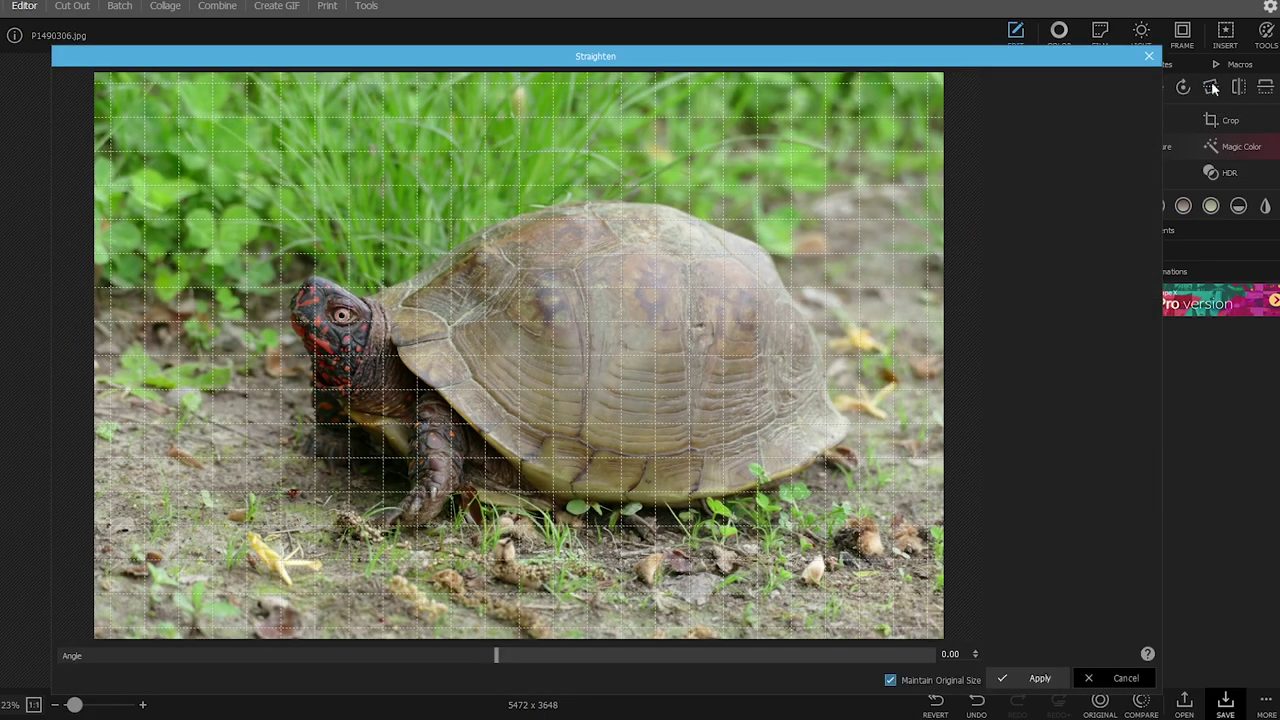
drag(516, 657, 761, 655)
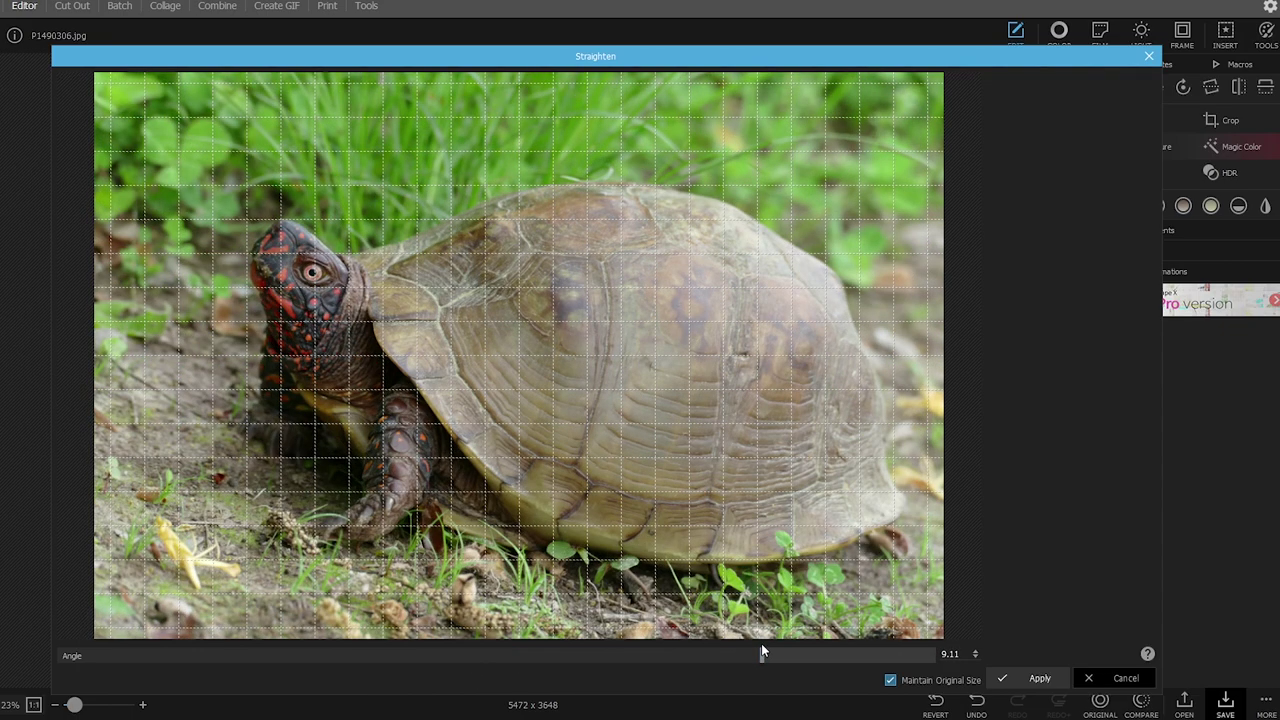
click(1145, 57)
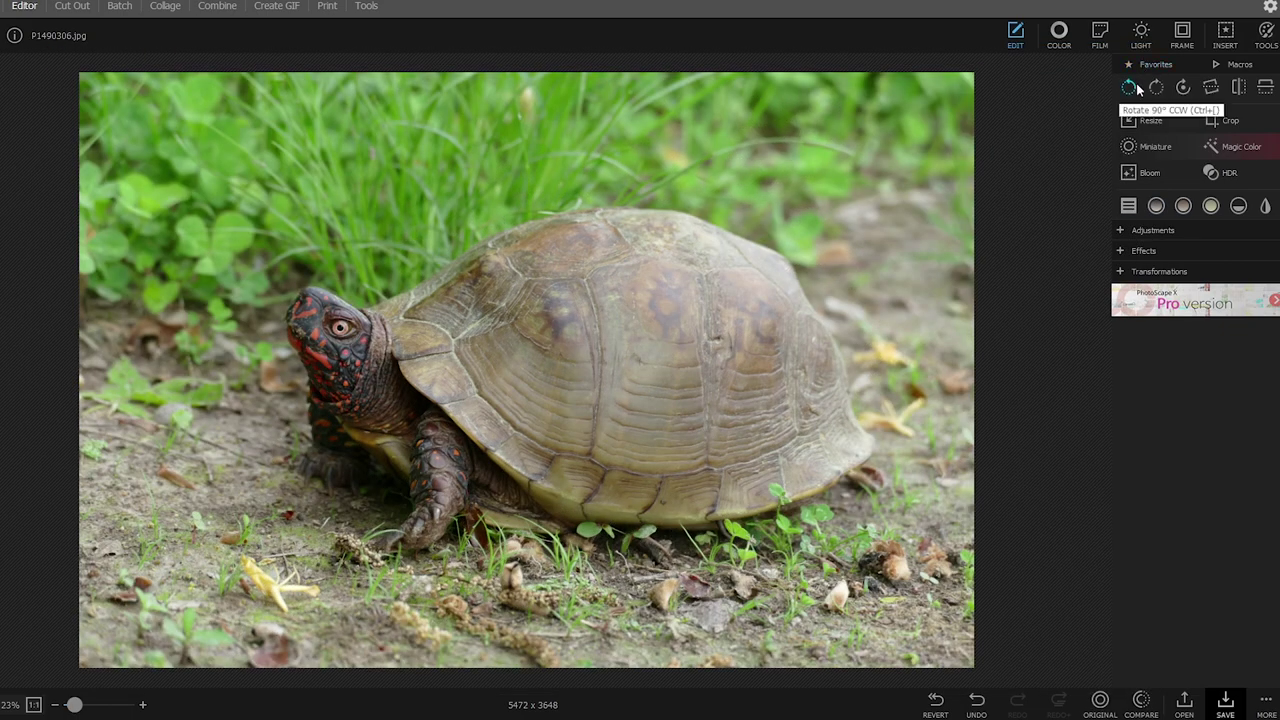
Crop the photo at a 1 x 1 ratio to a 2700 x 2700 square around the turtle's head and front legs, and undo the crop
click(1222, 120)
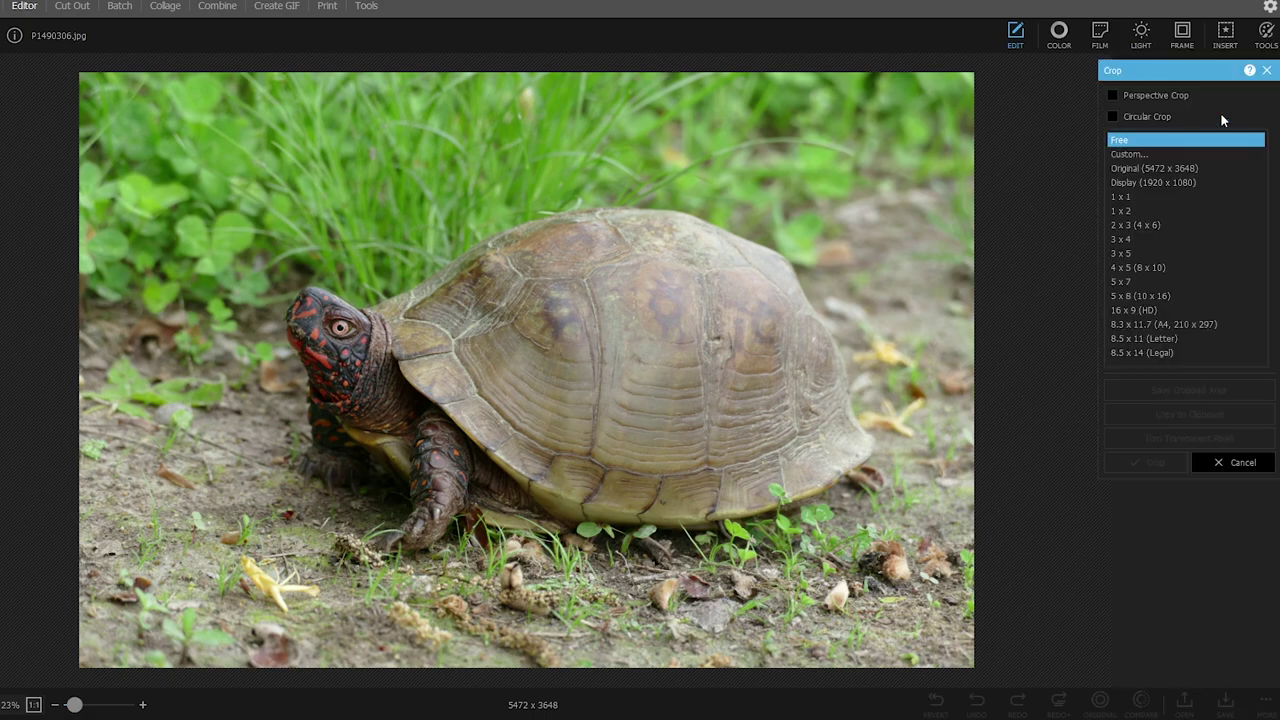
click(1135, 201)
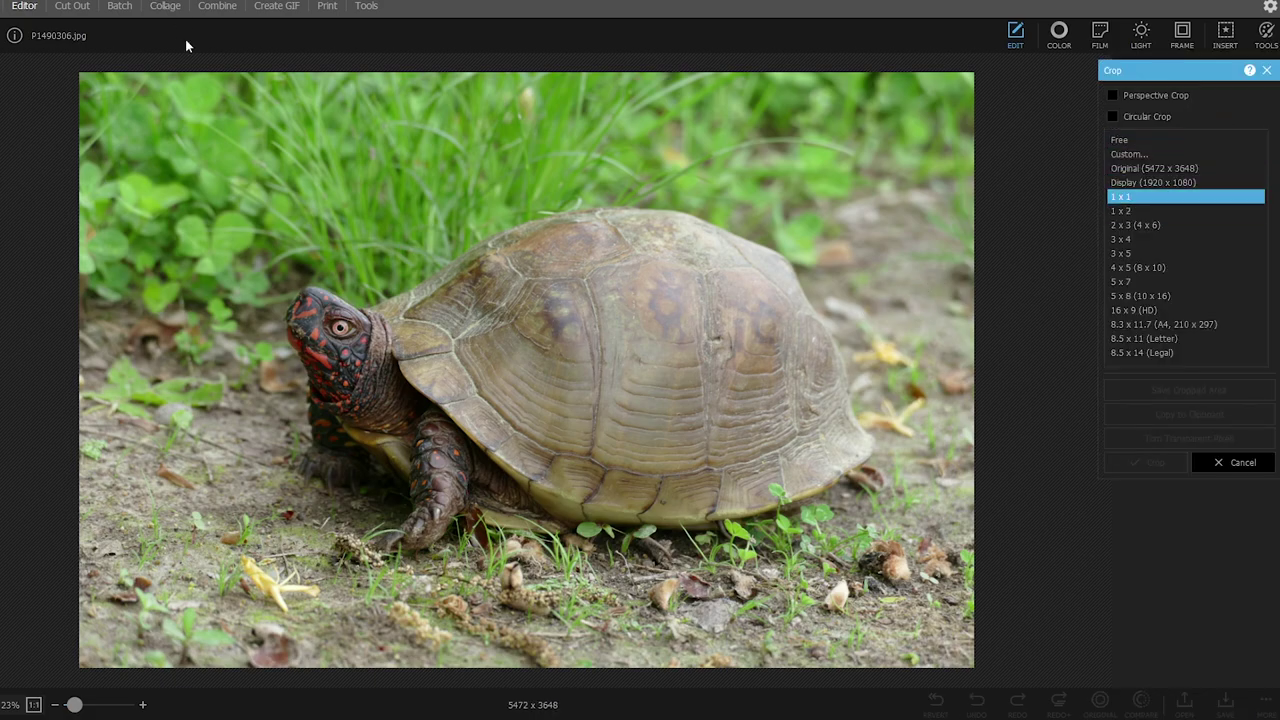
drag(252, 95, 824, 667)
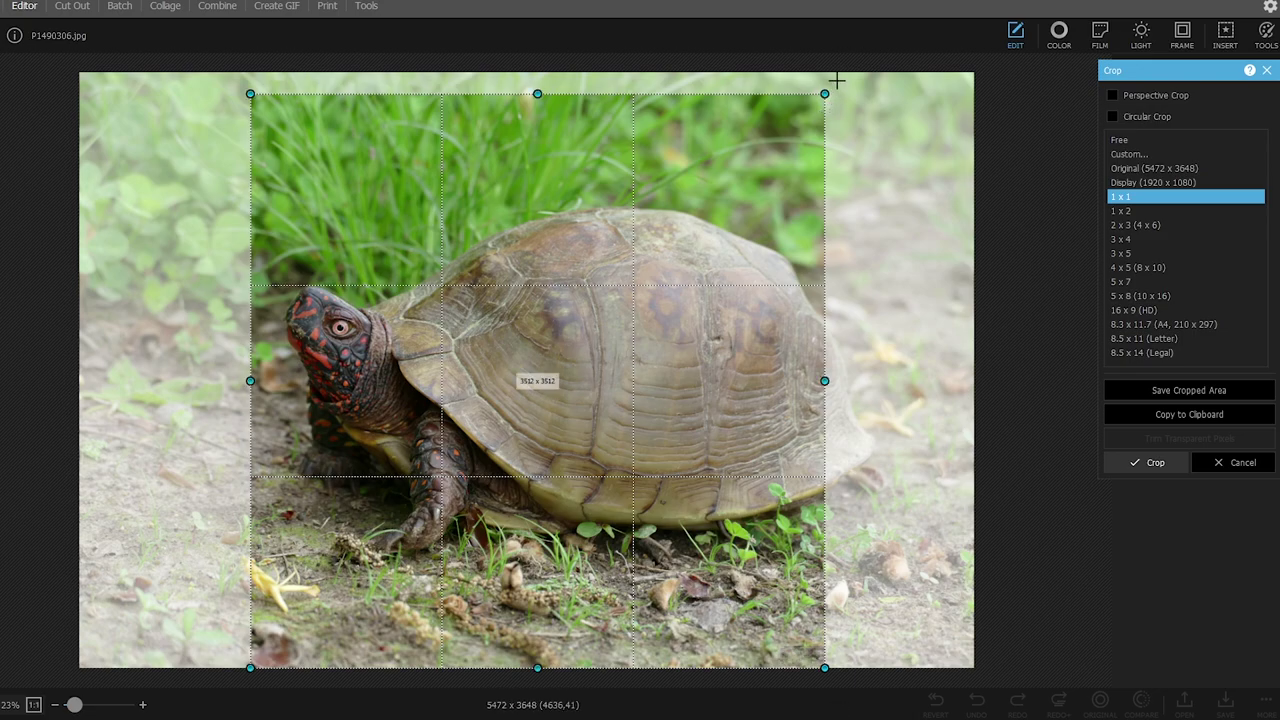
drag(824, 95, 628, 148)
drag(382, 448, 297, 403)
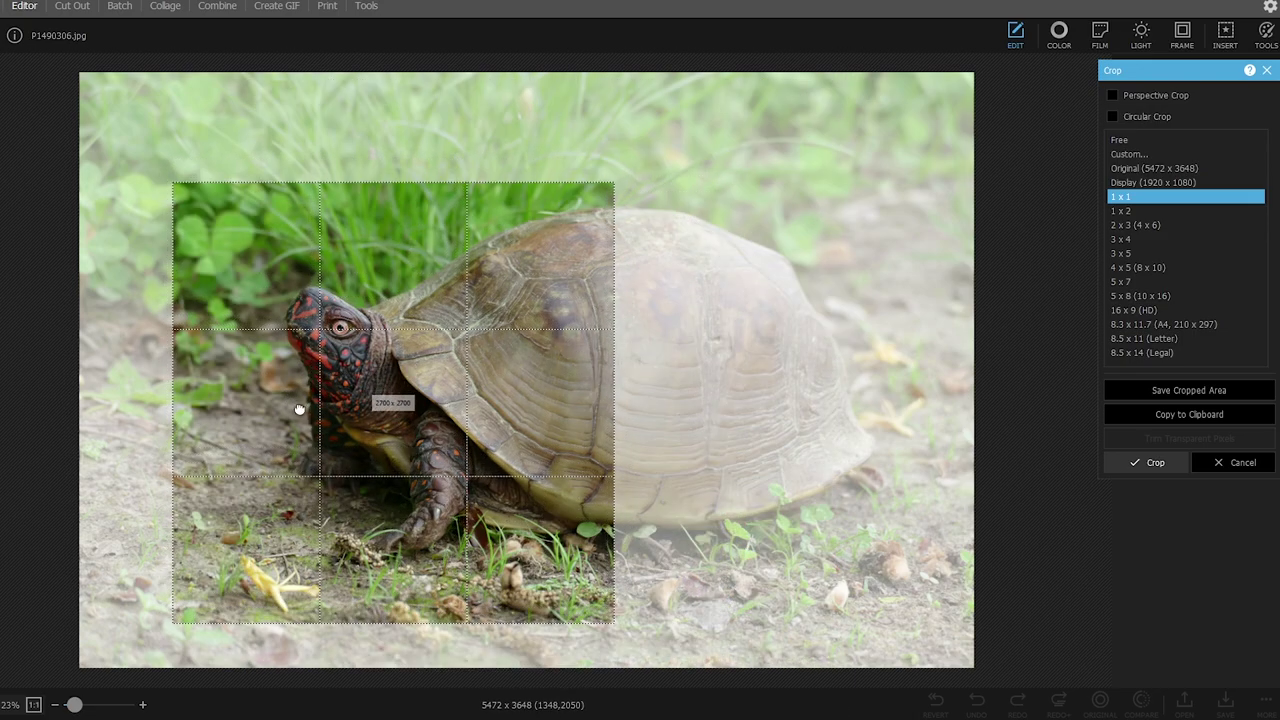
double_click(240, 372)
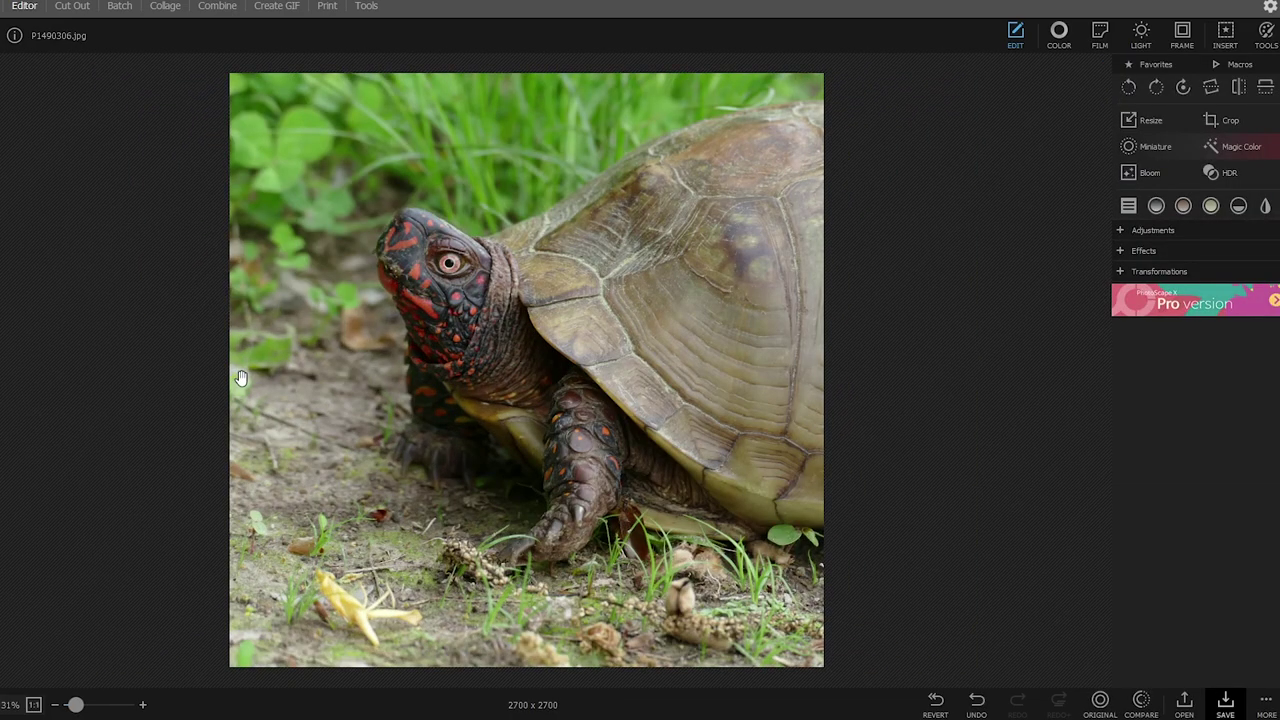
click(978, 710)
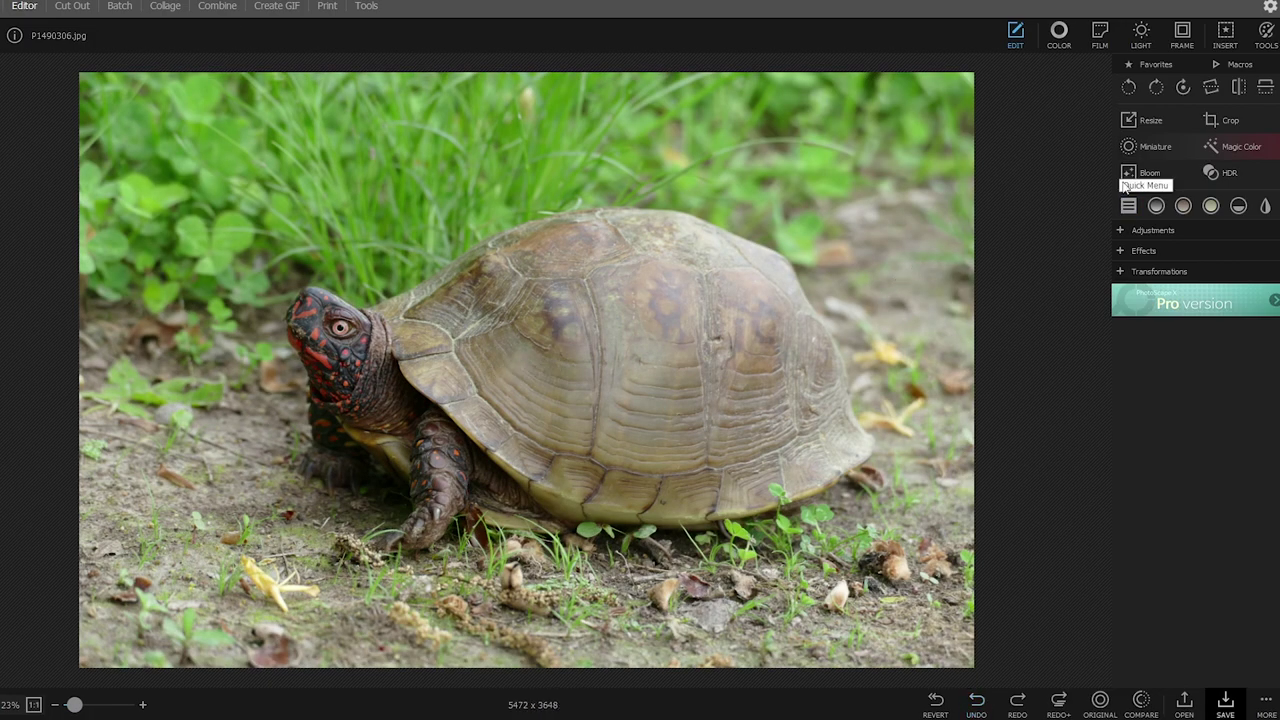
Preview Magic Color at strength 50 on the turtle photo, compare it with the original and cancel the effect
click(1233, 147)
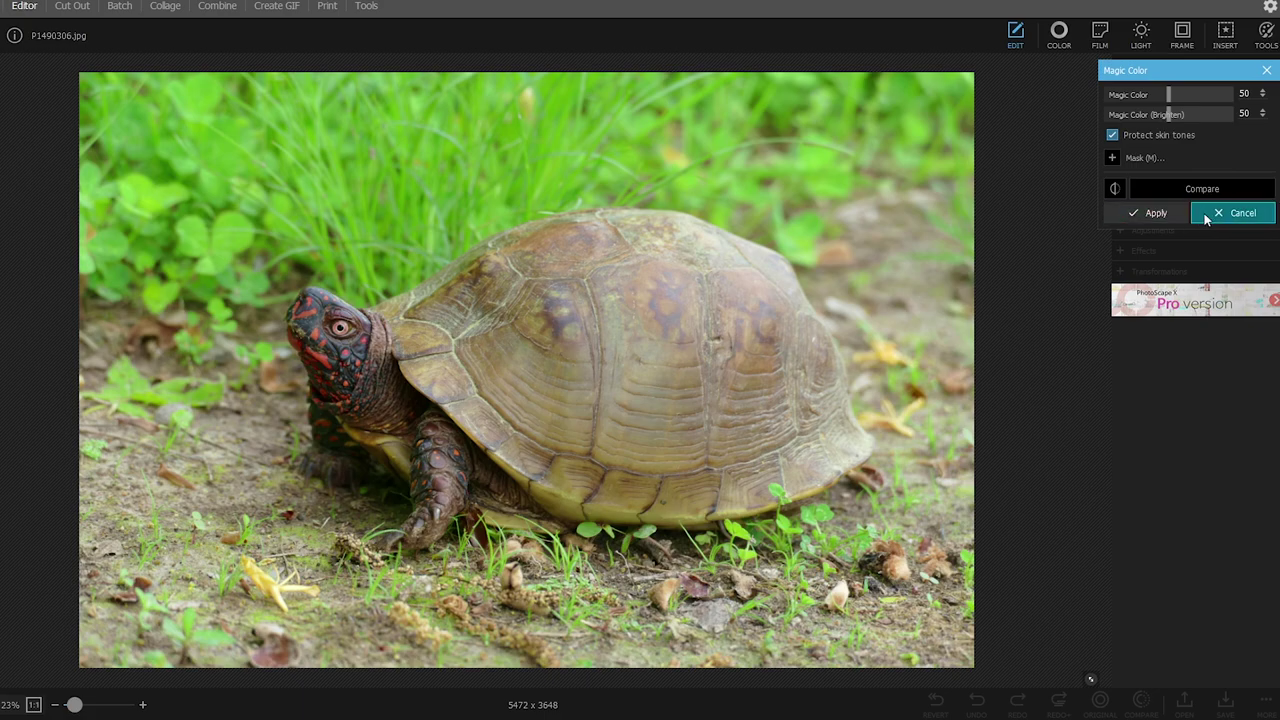
click(1040, 300)
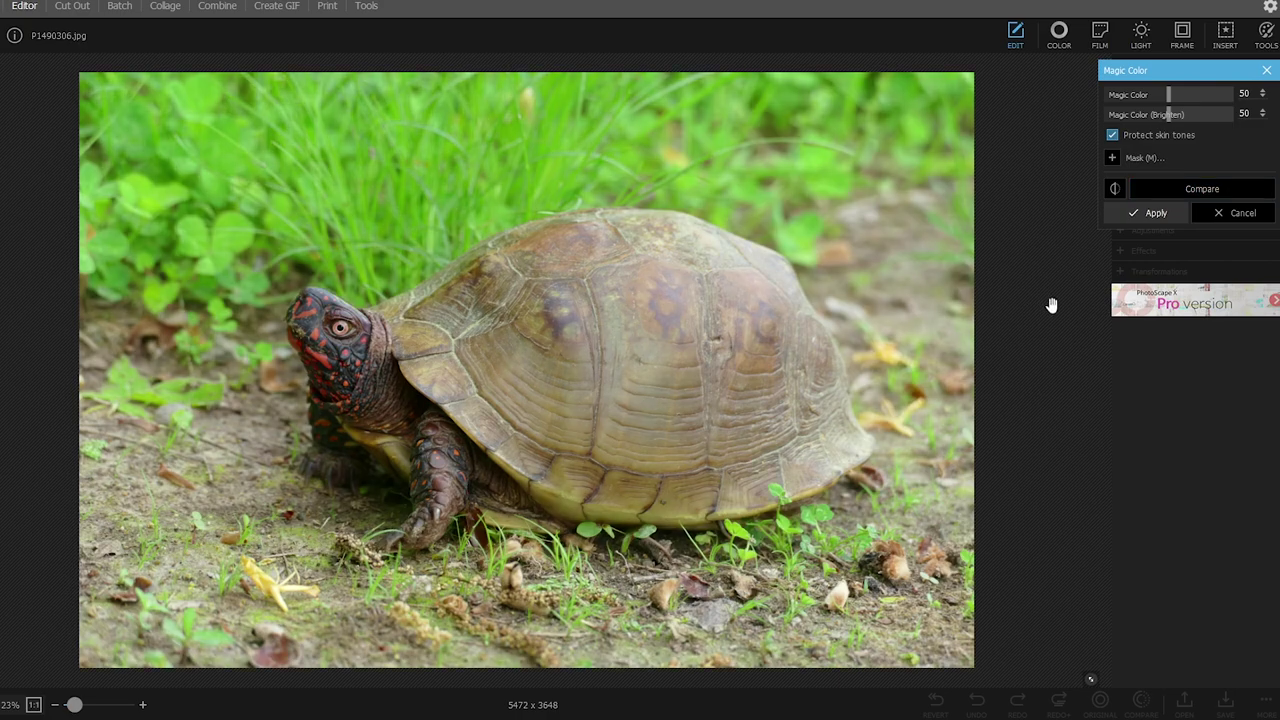
click(1052, 306)
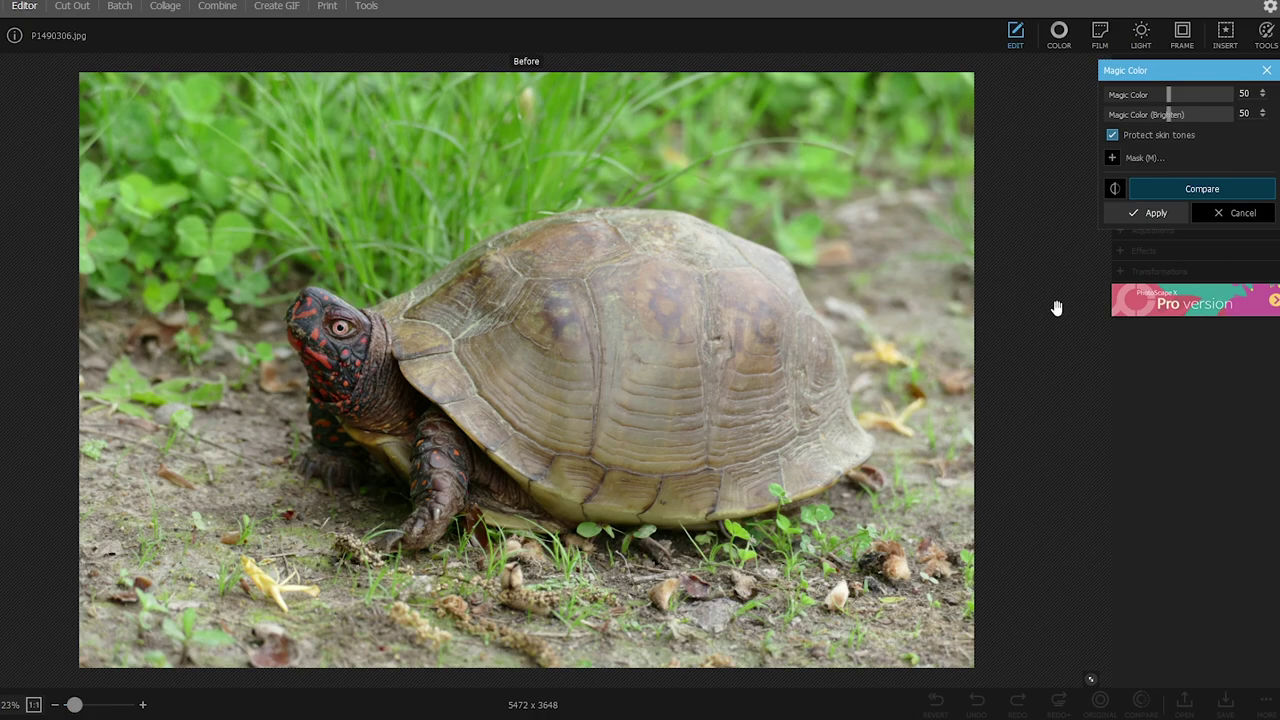
click(1056, 307)
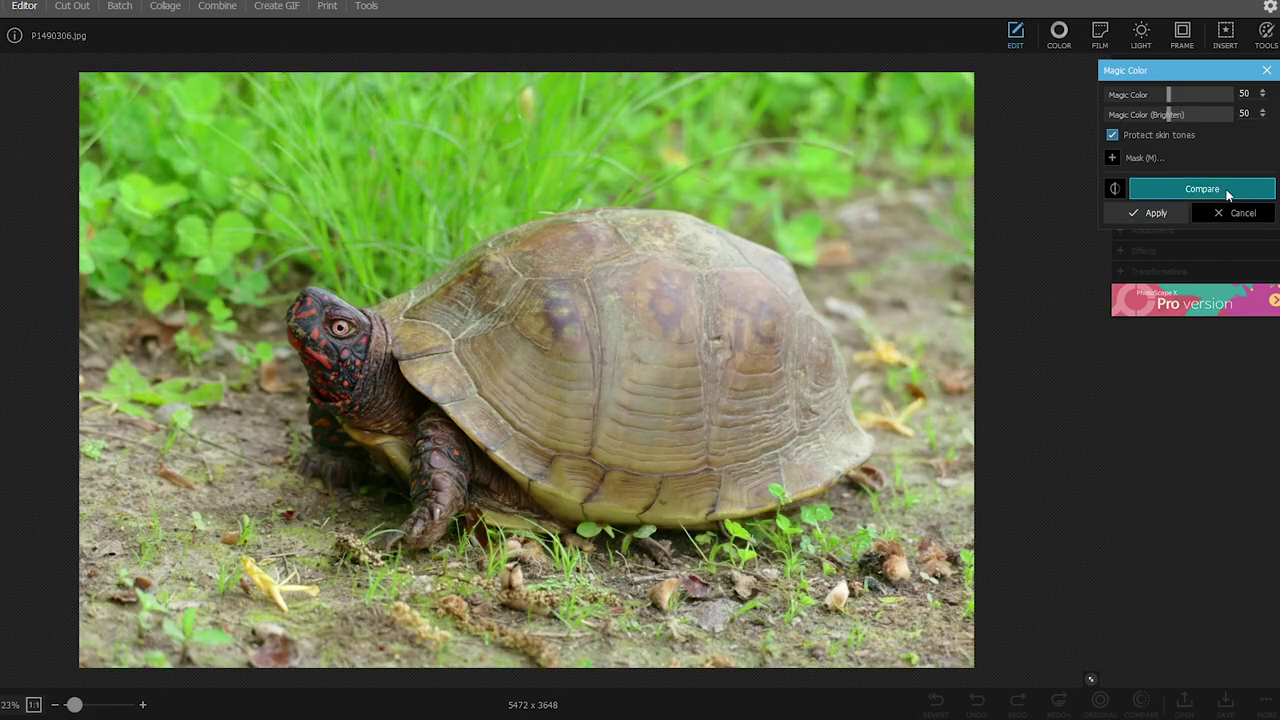
click(1228, 194)
click(1232, 213)
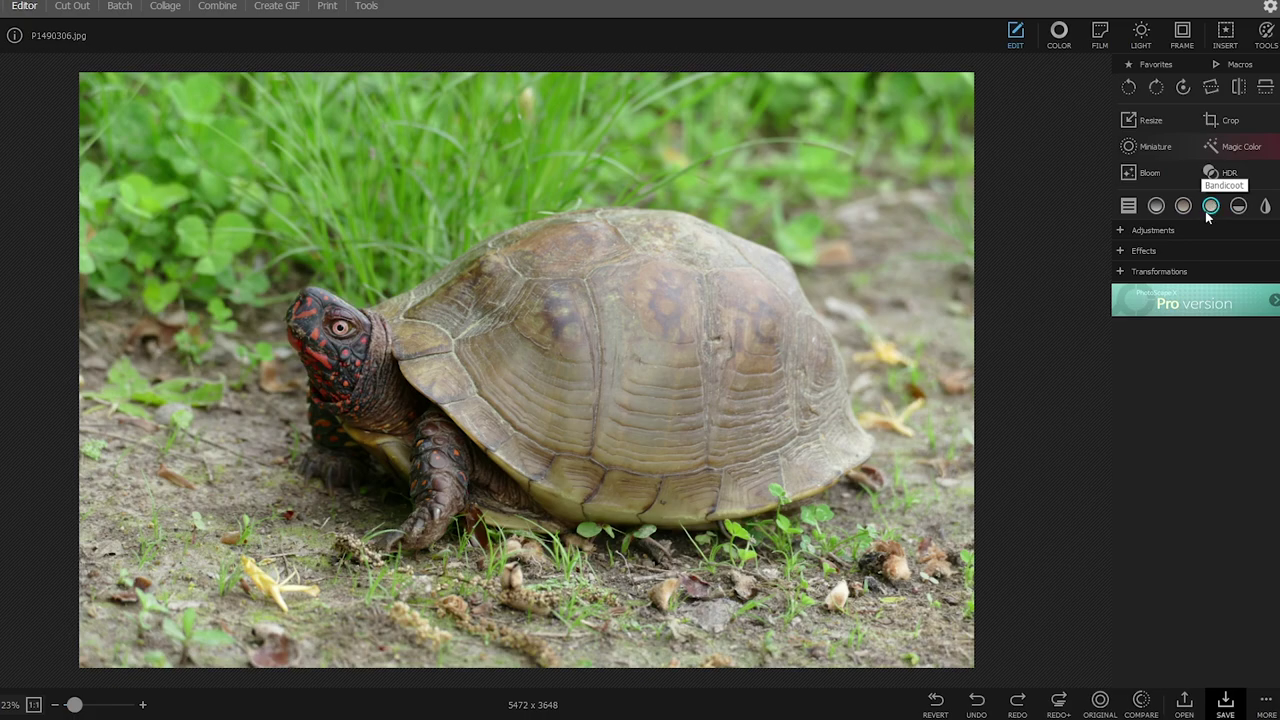
Look over the Quick Menu's preset edits, close it and review the expanded list of Adjustments
click(1127, 207)
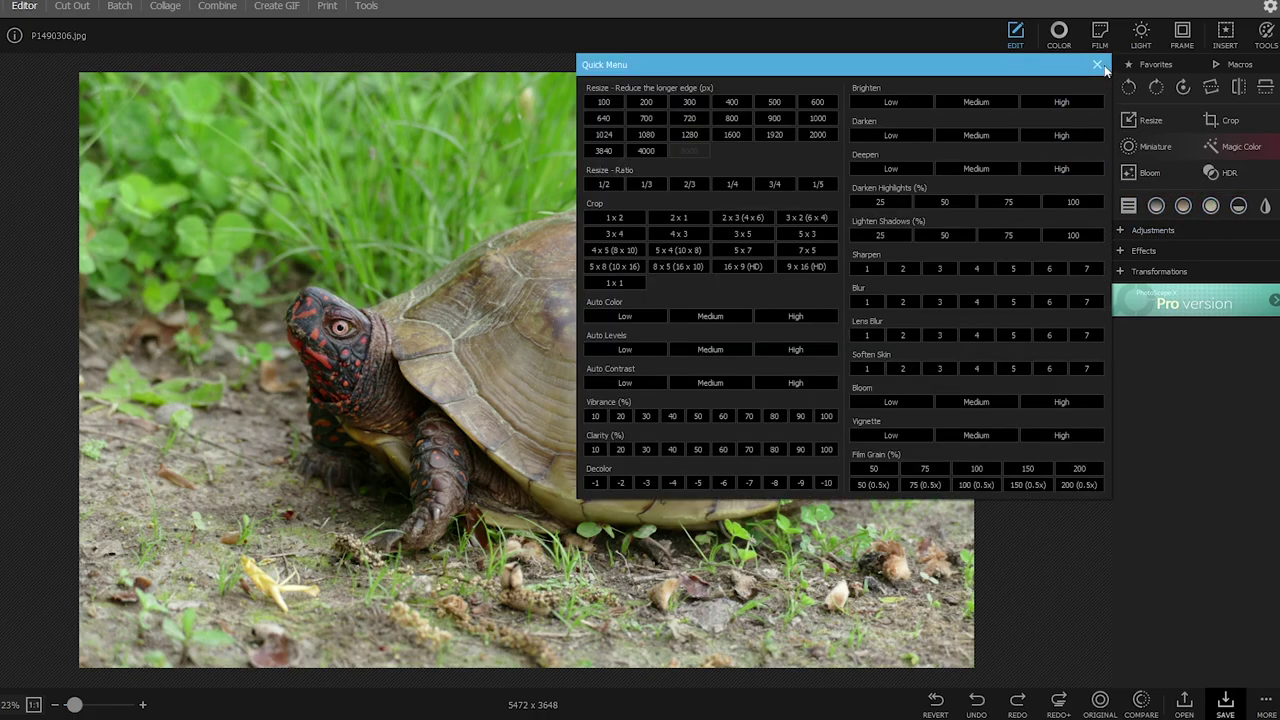
click(1095, 66)
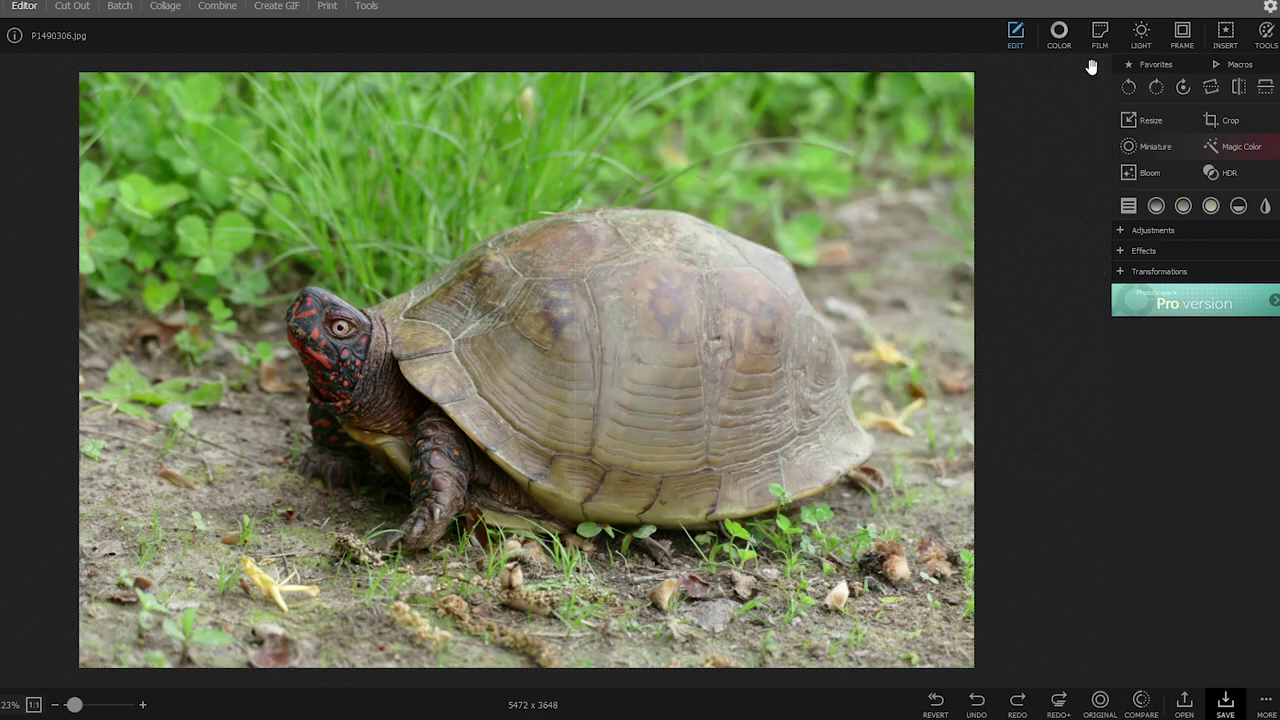
click(1119, 230)
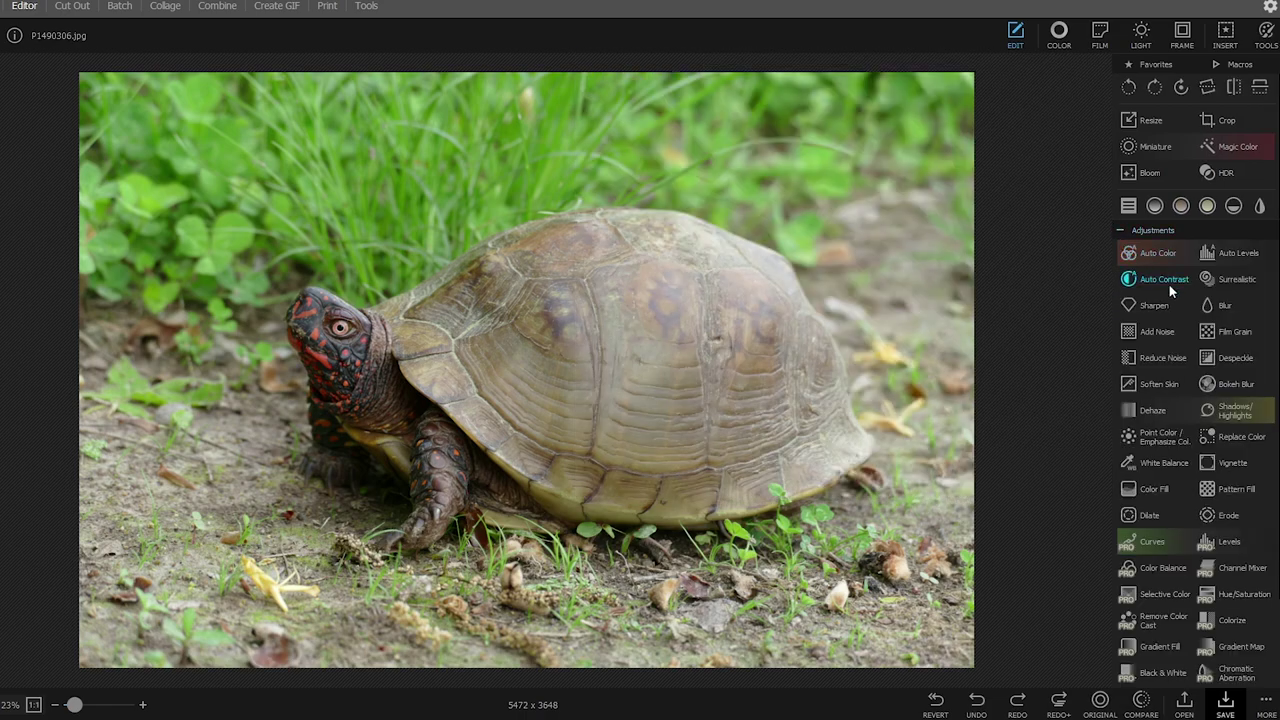
scroll(1140, 320, down, 1)
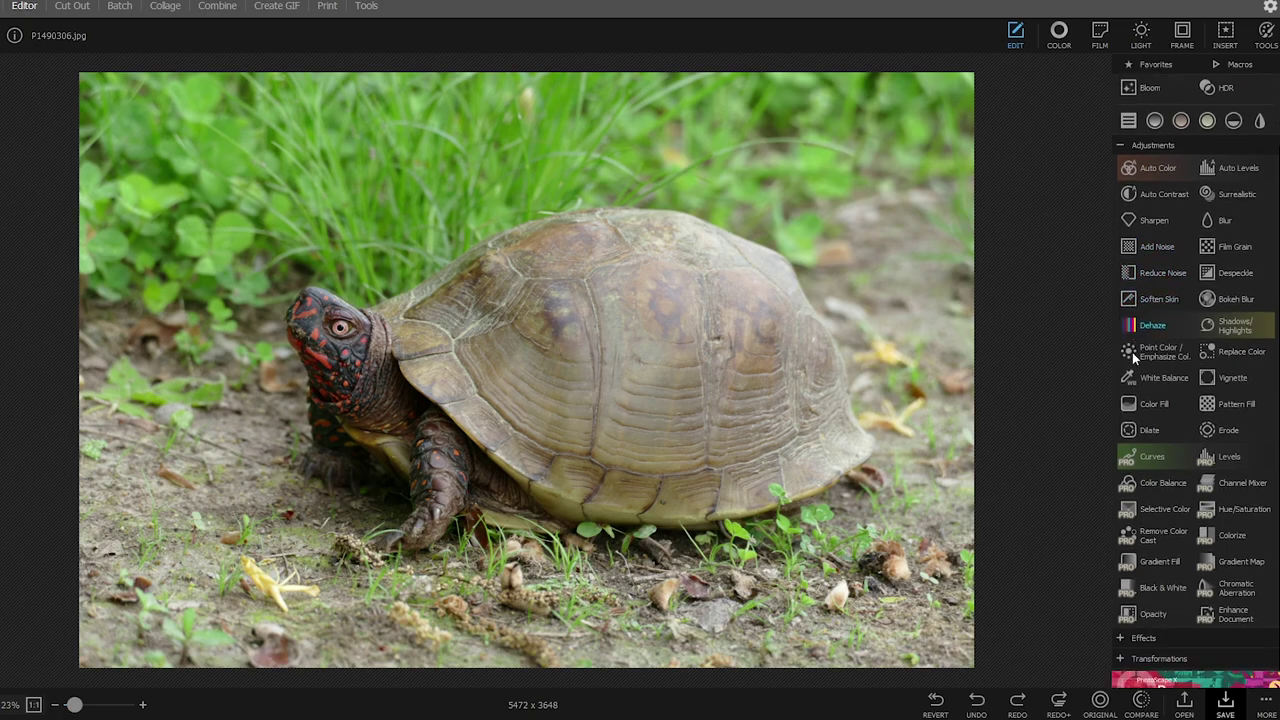
Open the Pro-only Curves adjustment, look over the Pro version features in the Store and close it
click(1137, 446)
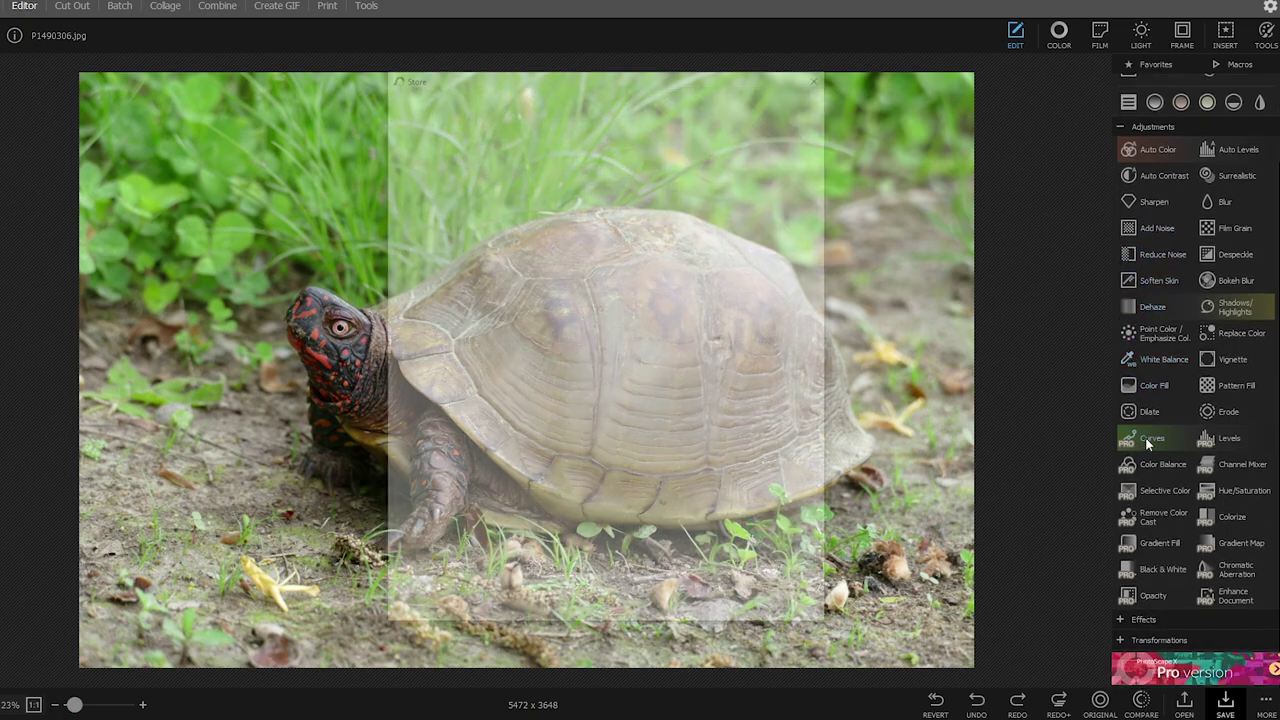
scroll(597, 404, down, 2)
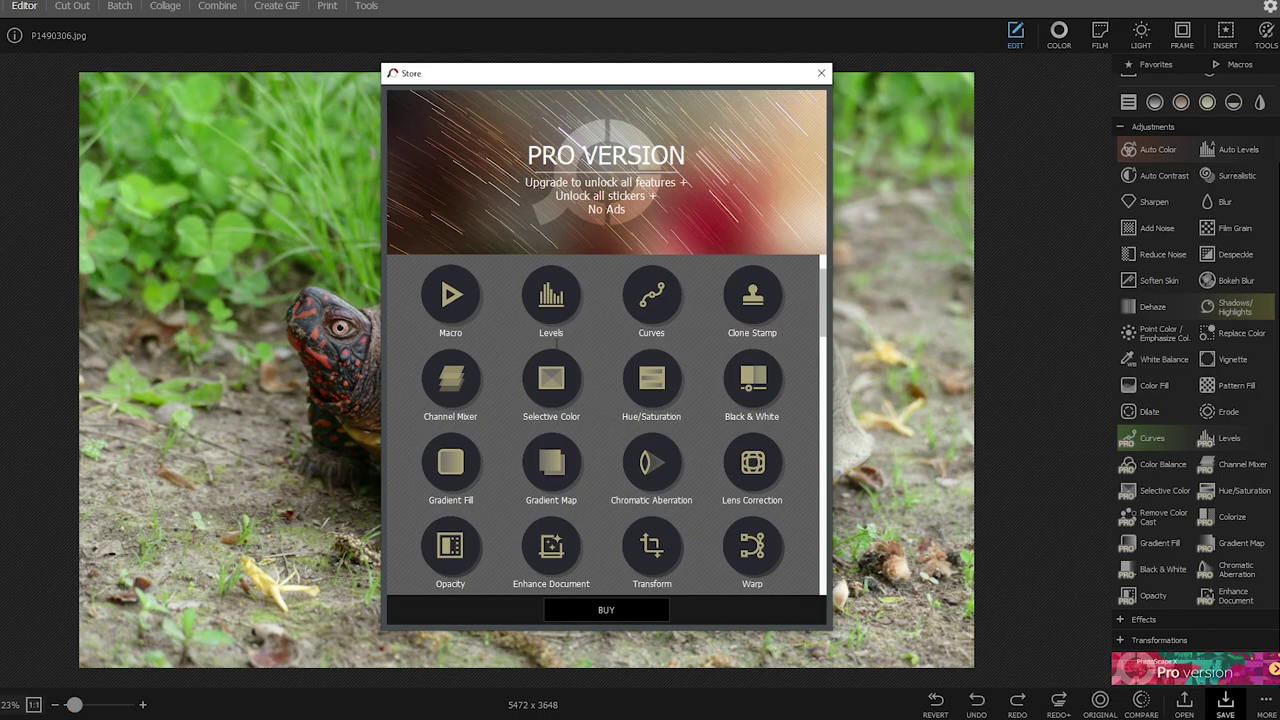
scroll(518, 328, down, 1)
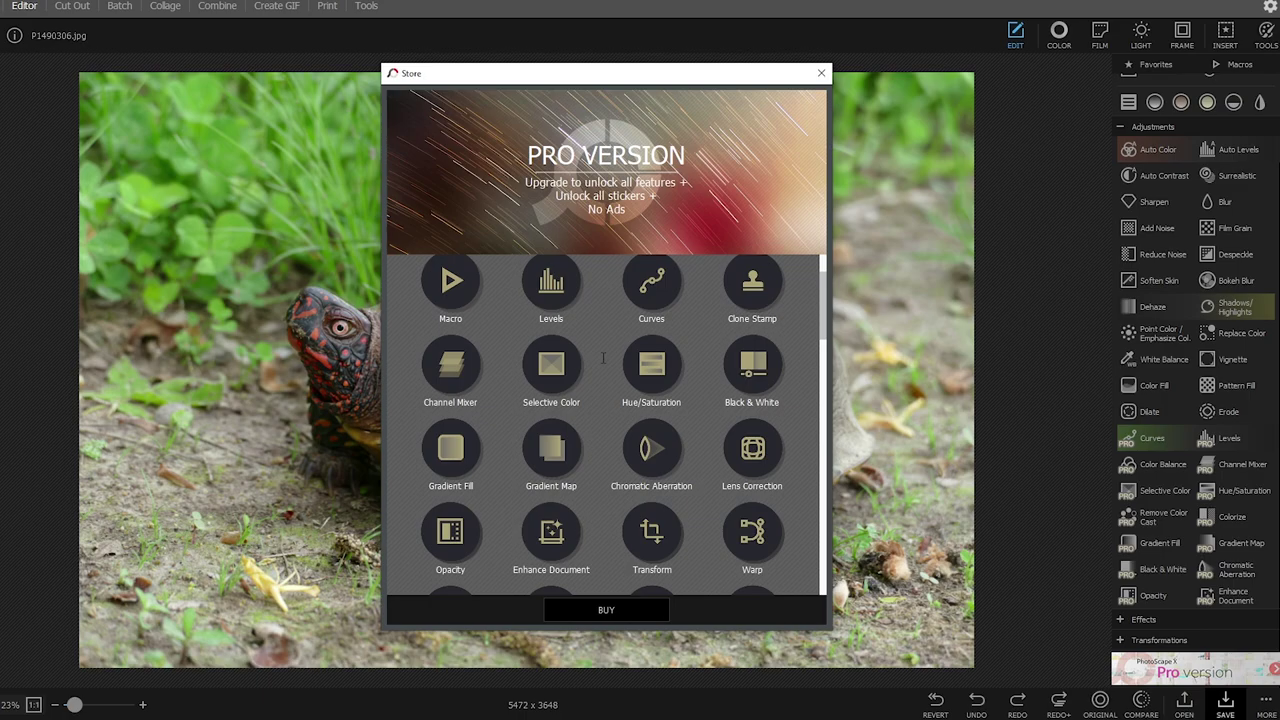
click(821, 74)
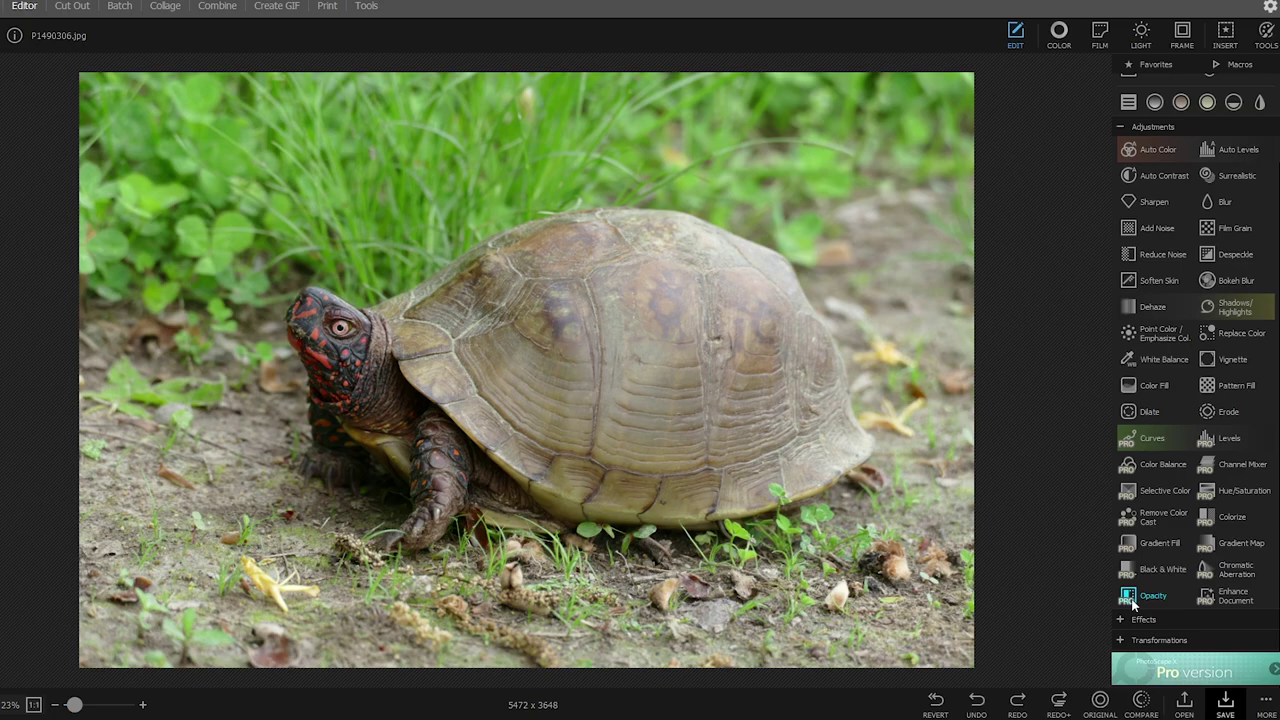
Open the Sharpen adjustment to view its radius, threshold and amount settings, and cancel it without applying
scroll(1145, 239, up, 2)
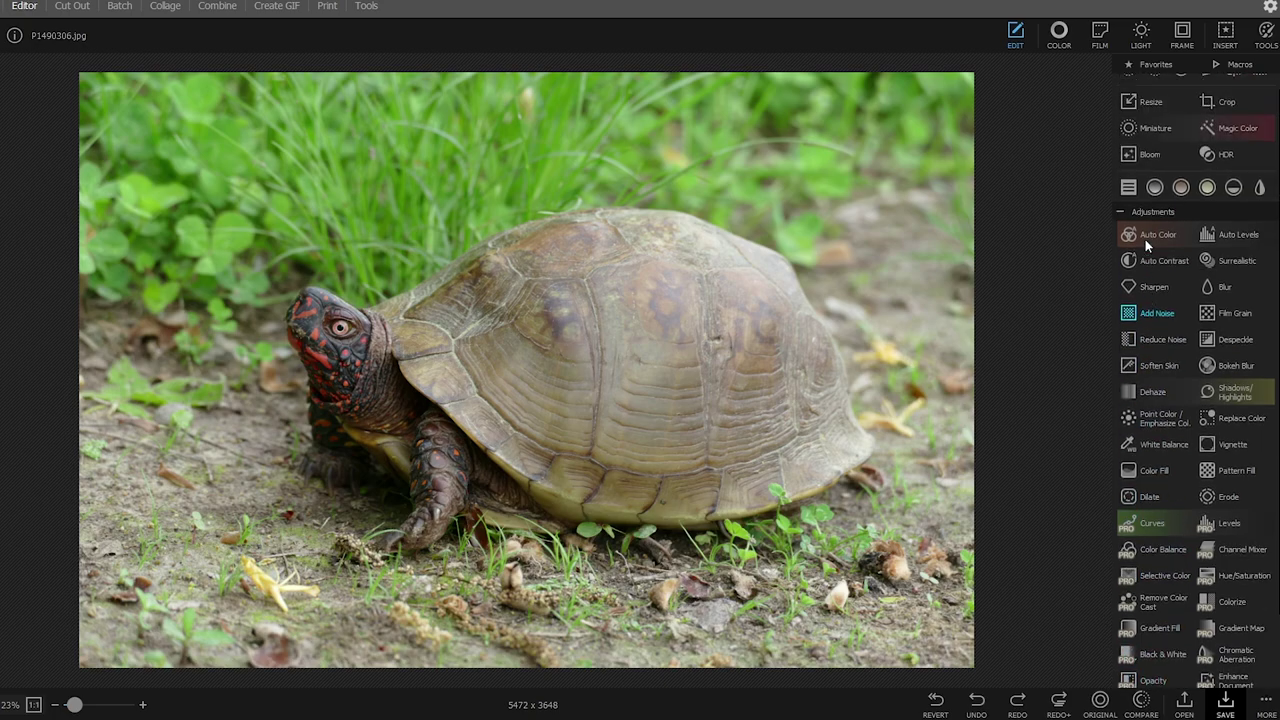
click(1150, 272)
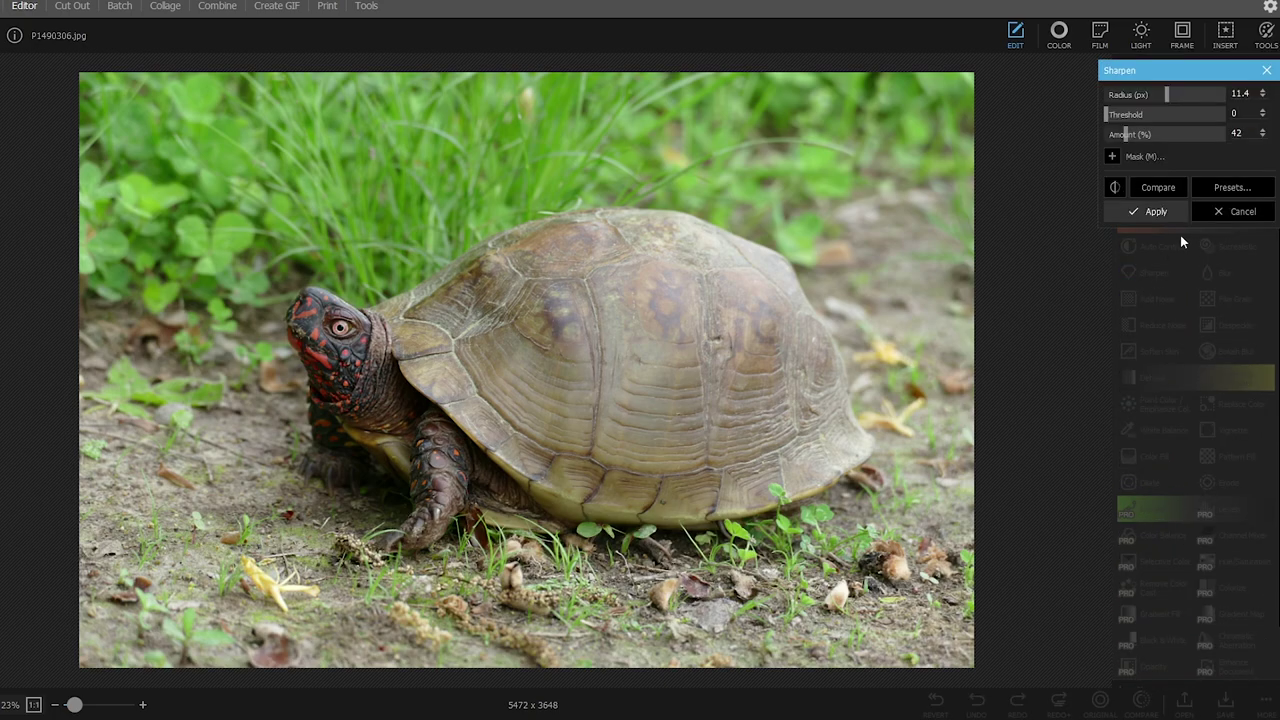
click(1240, 211)
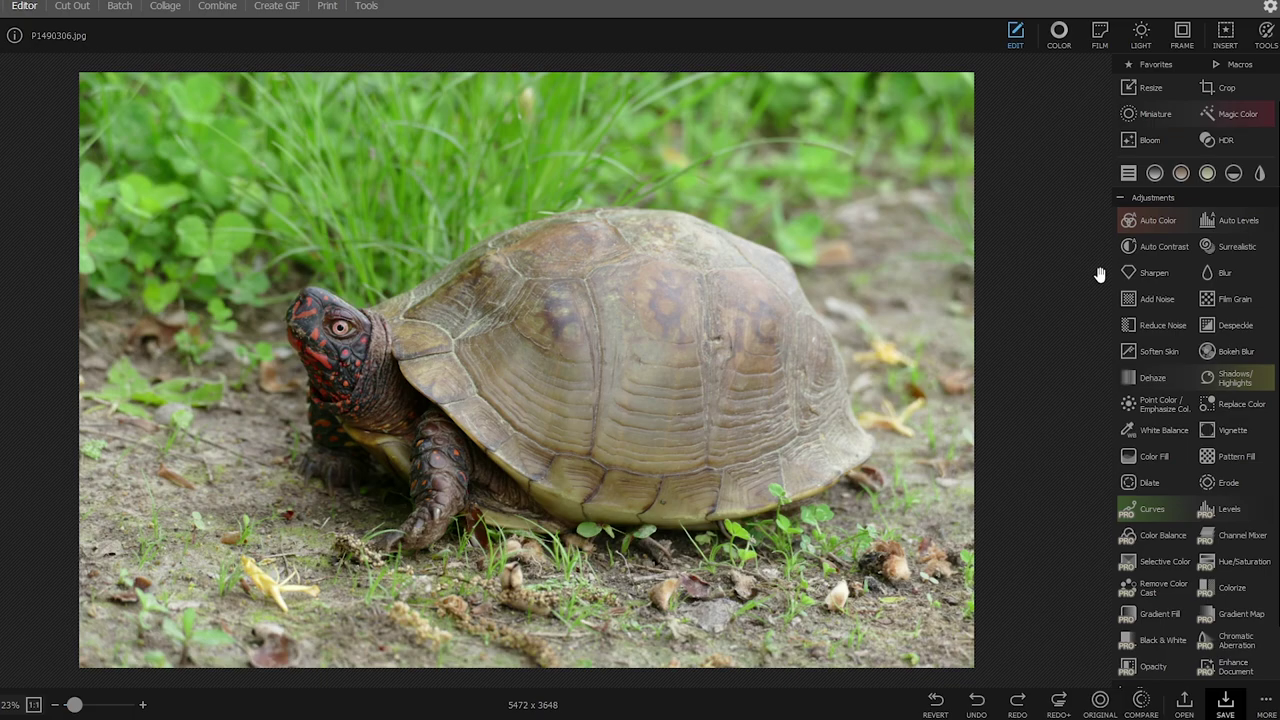
Try color adjustments on the photo, ending with Deepen 23, Clarity 47 and Contrast 32, and cancel them
click(1064, 39)
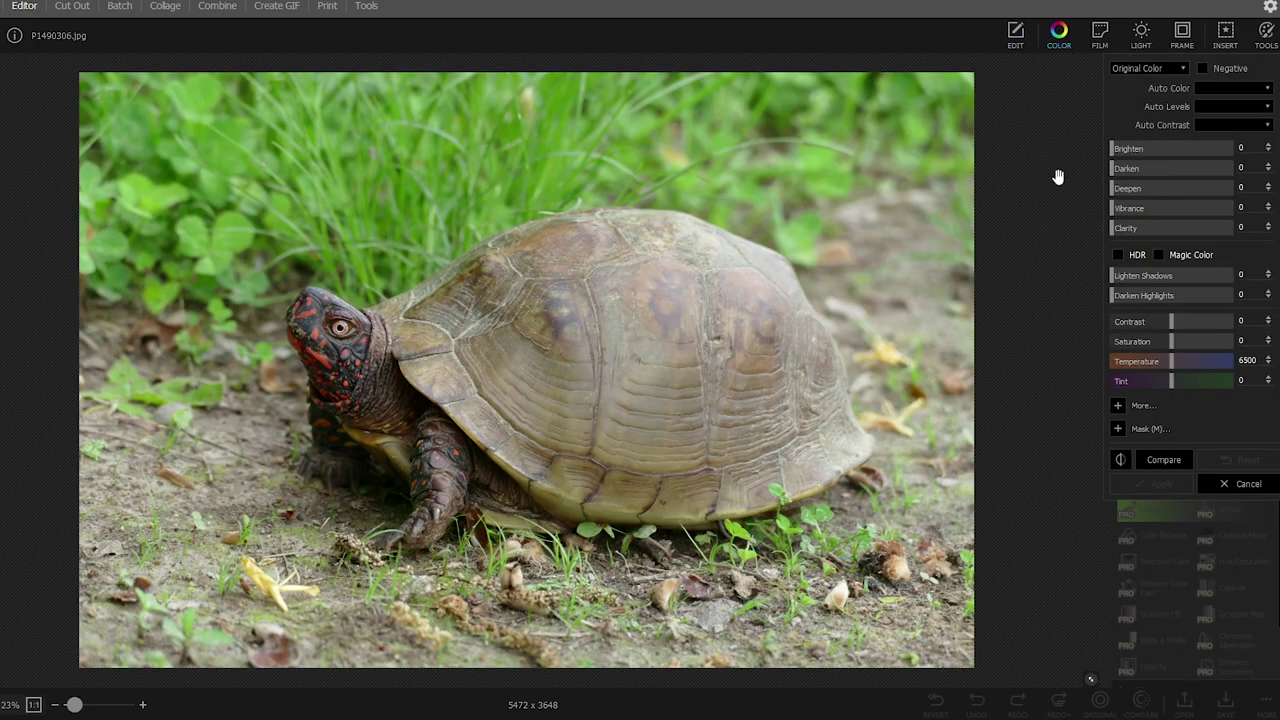
drag(1110, 148, 1152, 150)
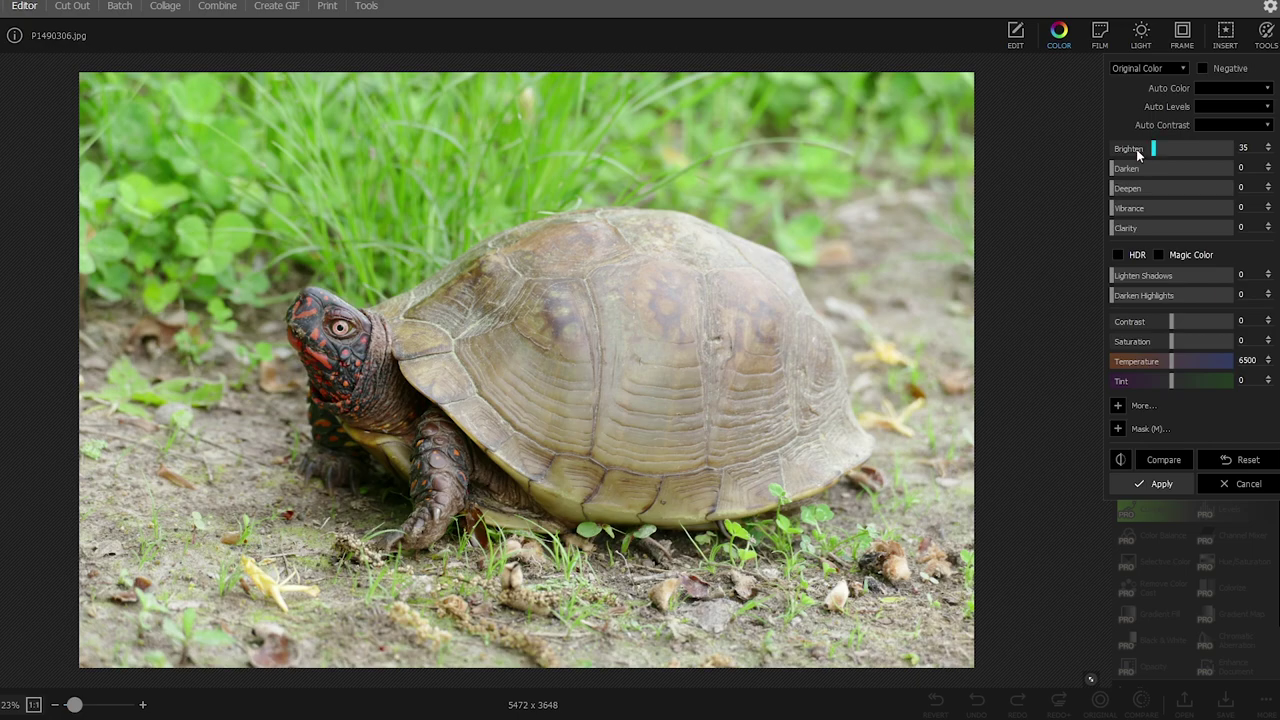
drag(1125, 187, 1165, 188)
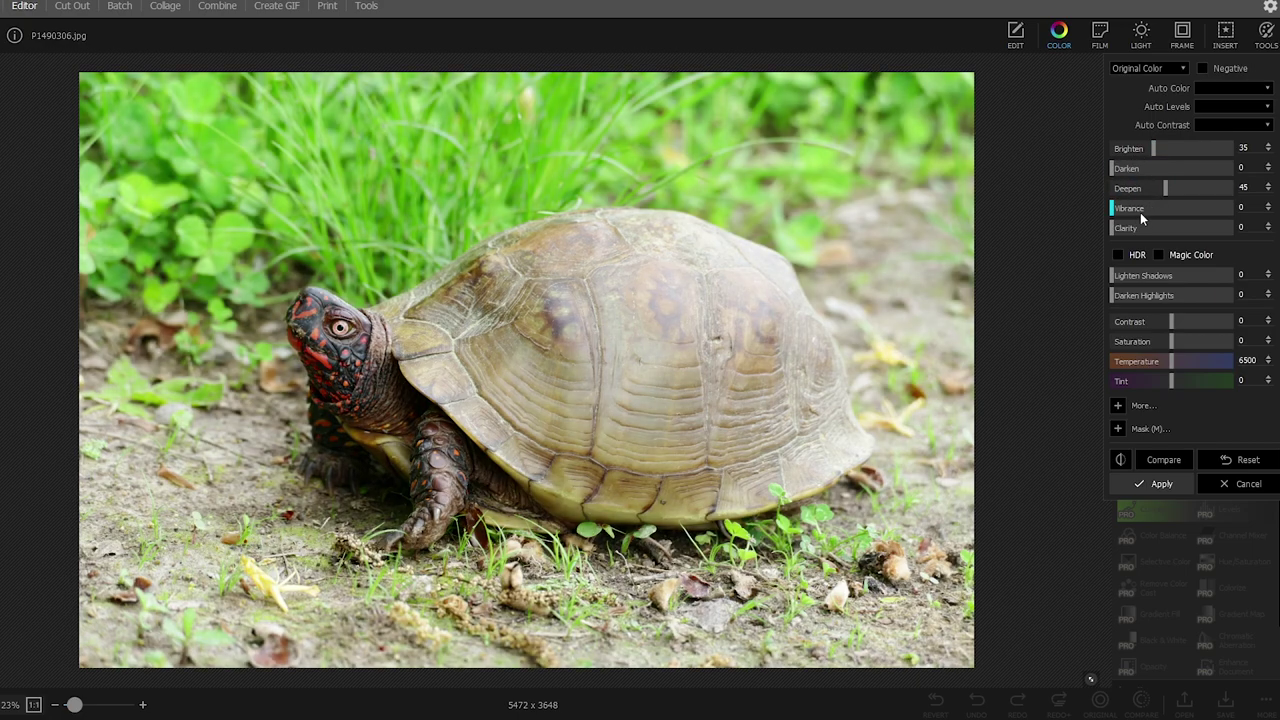
drag(1111, 228, 1100, 147)
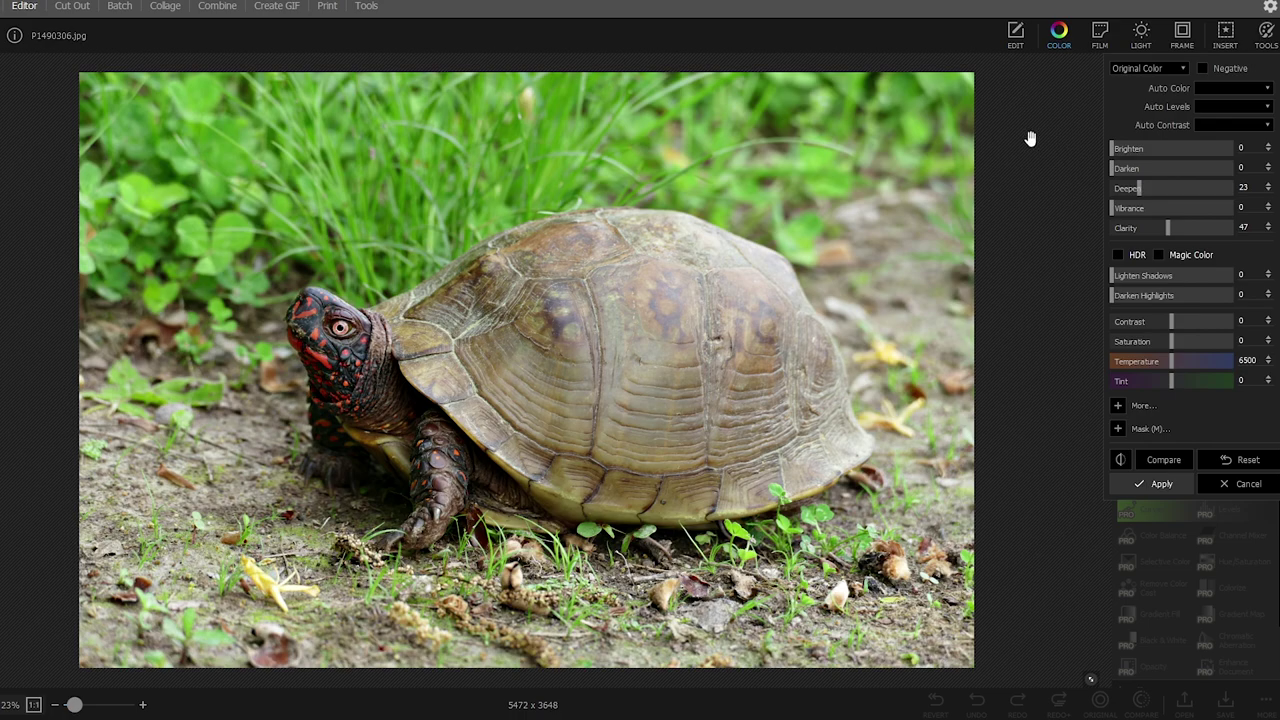
drag(1178, 321, 1190, 321)
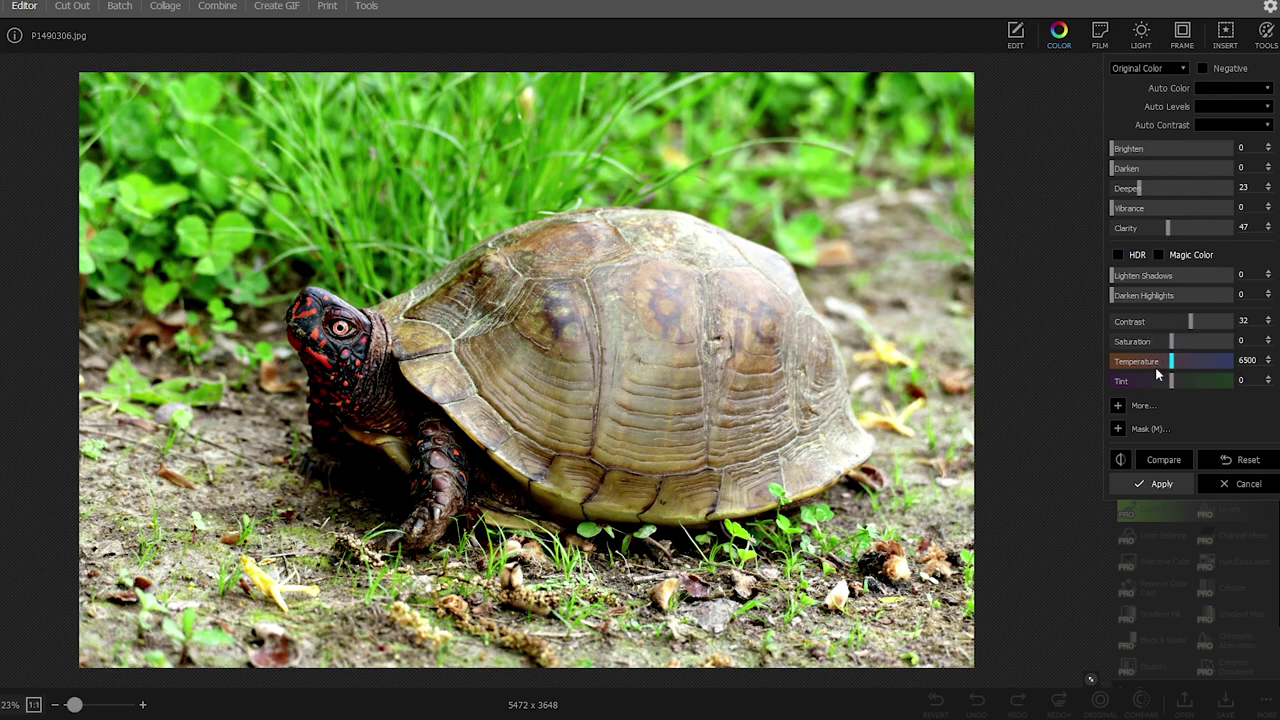
click(1248, 485)
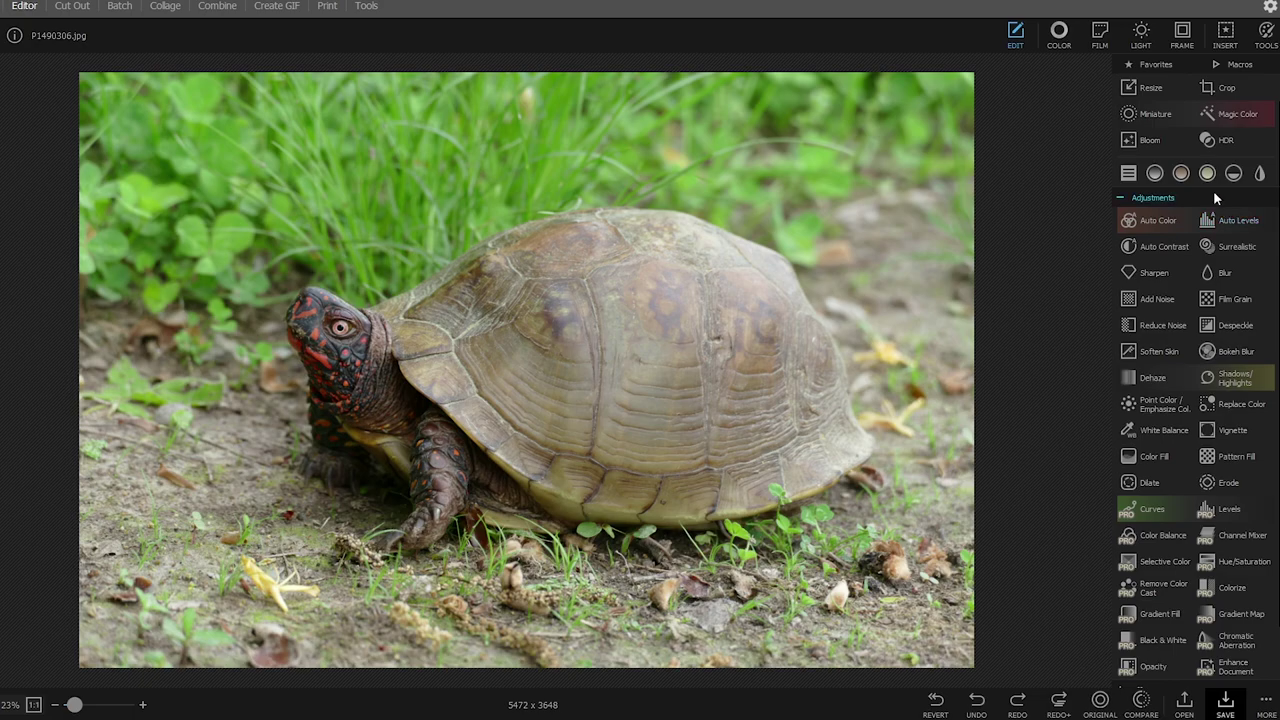
Review the Auto Color and Auto Contrast levels and the mask brush options in the color adjustments, and cancel
click(1058, 35)
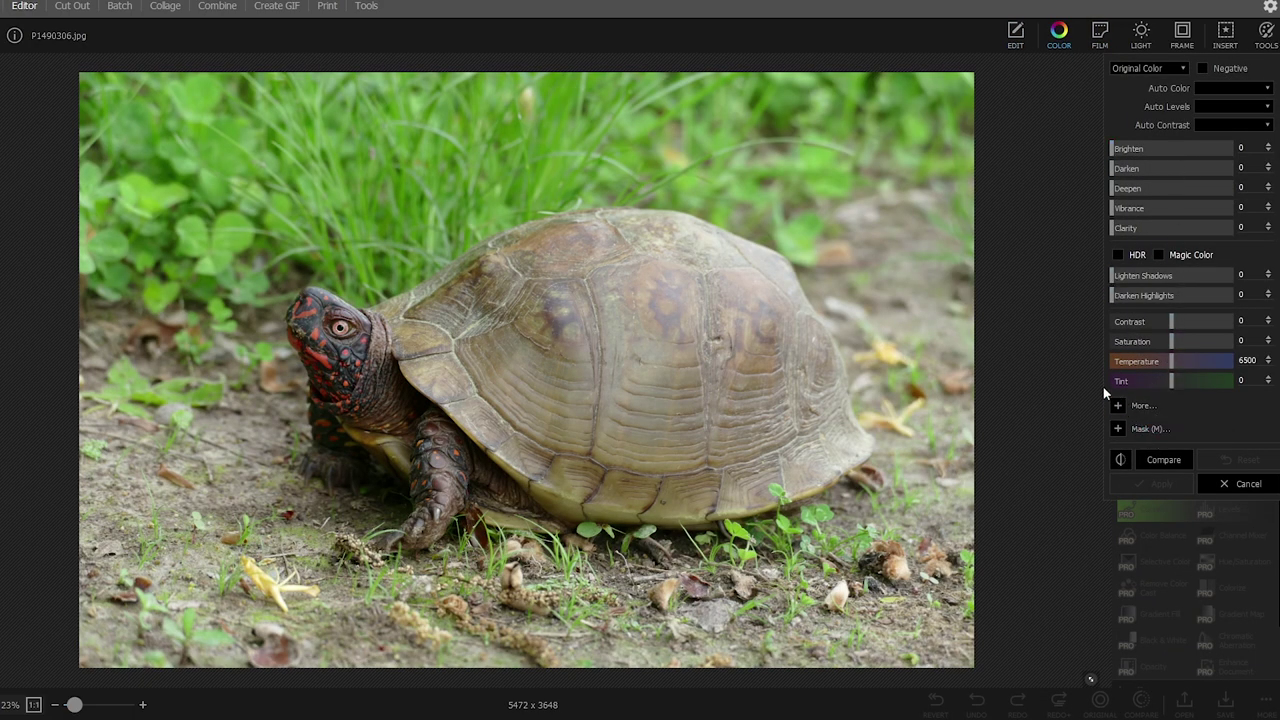
click(1216, 91)
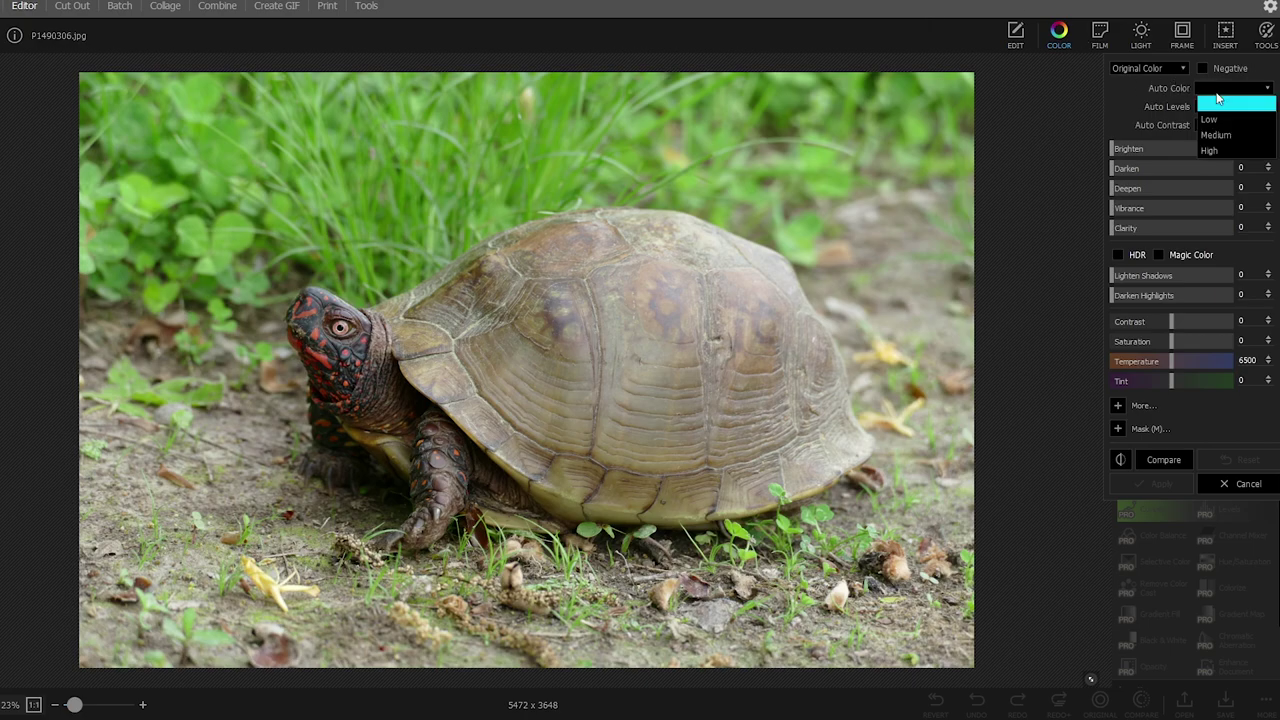
click(1239, 135)
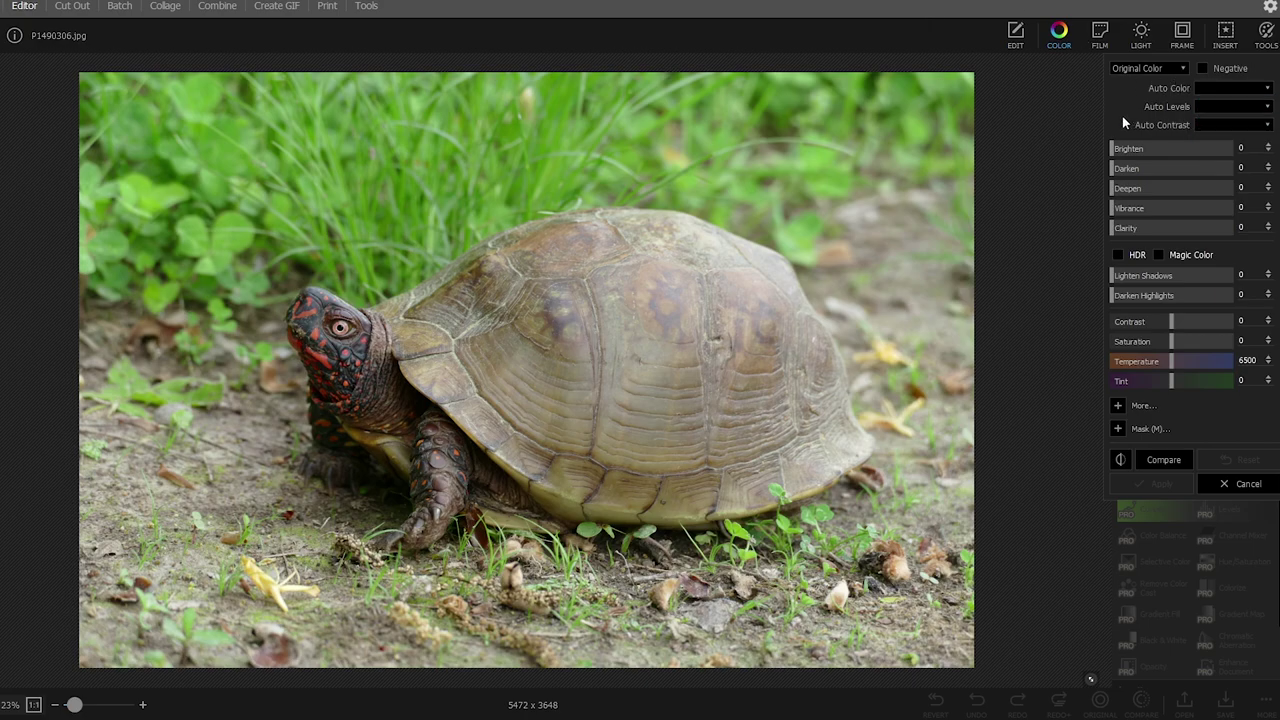
click(1234, 125)
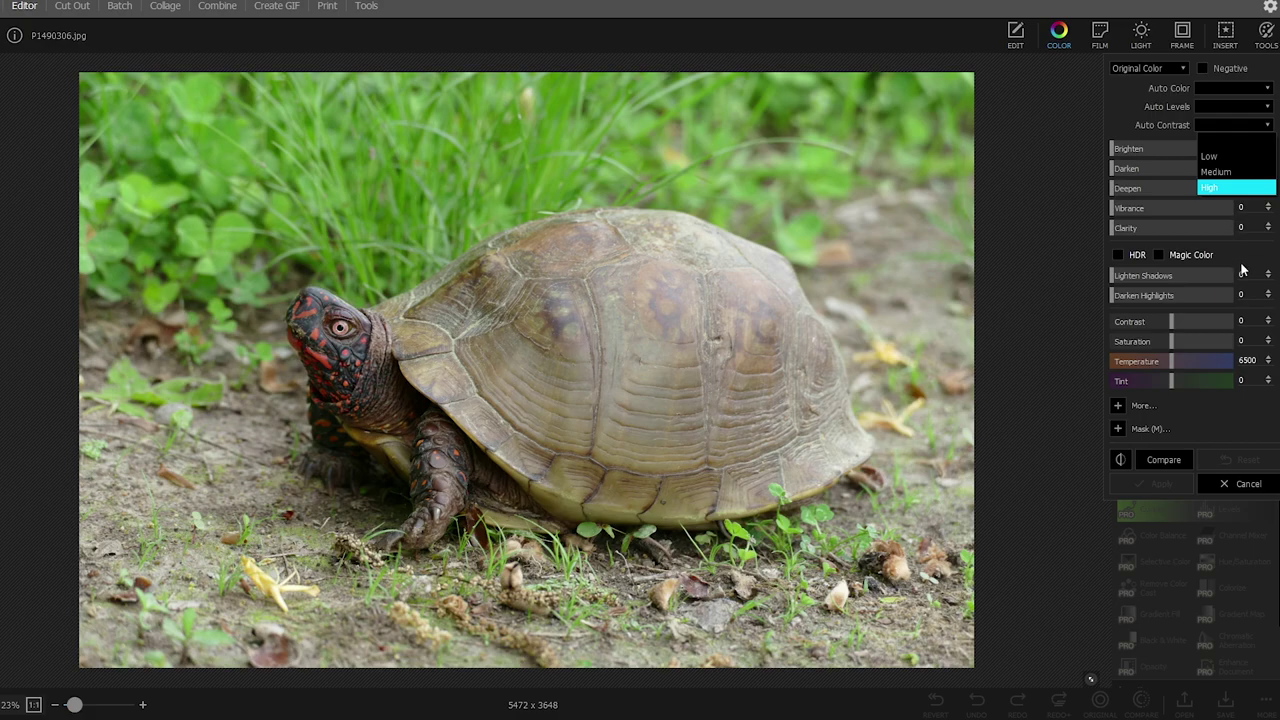
click(1118, 428)
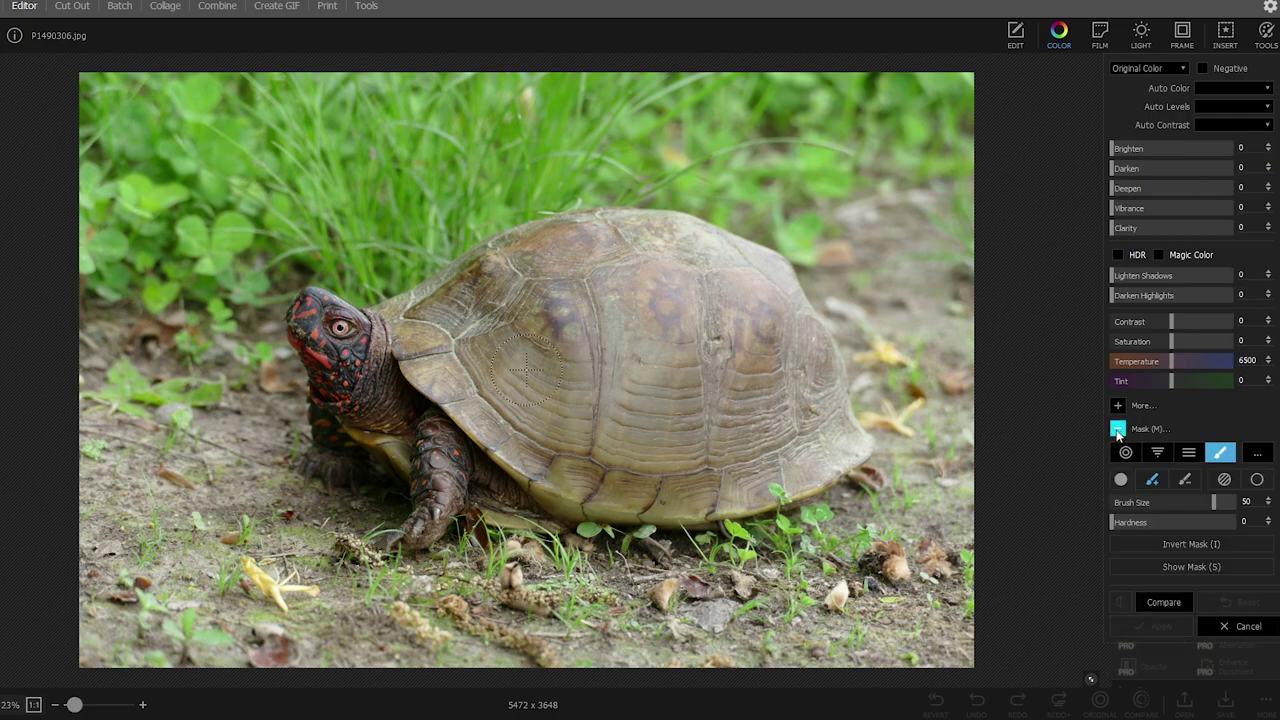
click(1256, 630)
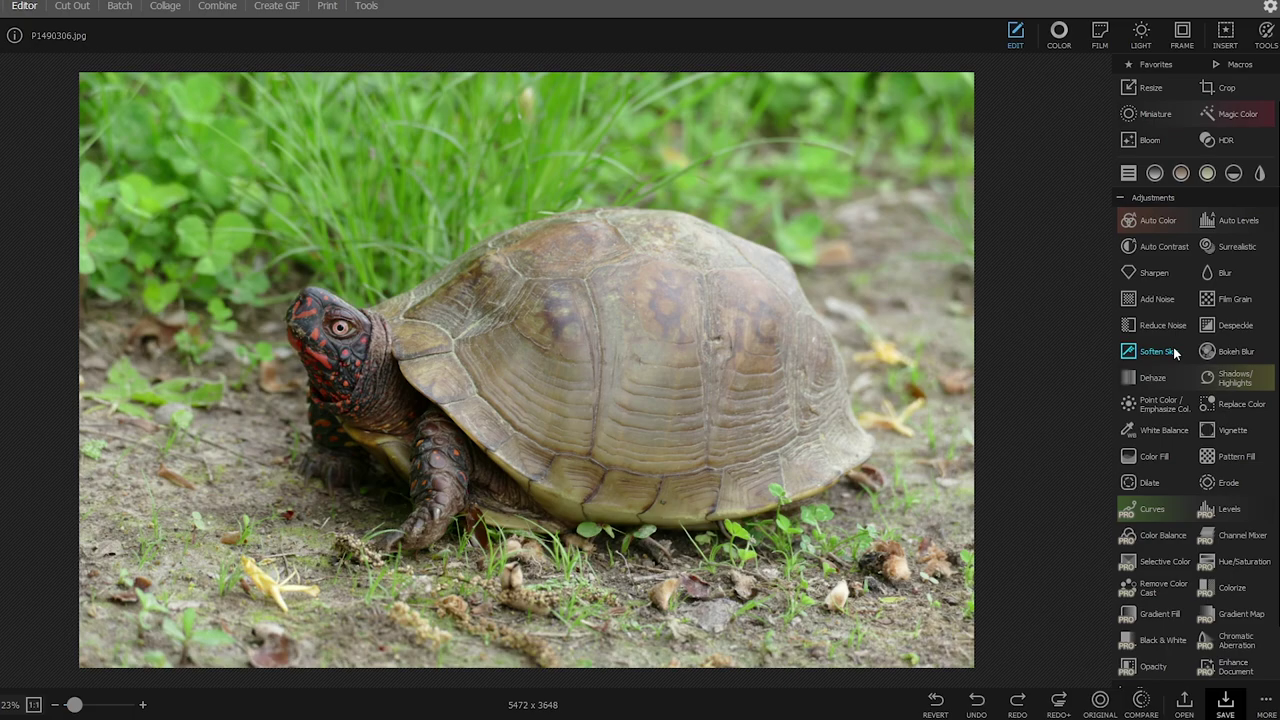
Preview film filters on the turtle photo, including Velvia and Cafeteria
click(1099, 33)
click(1085, 206)
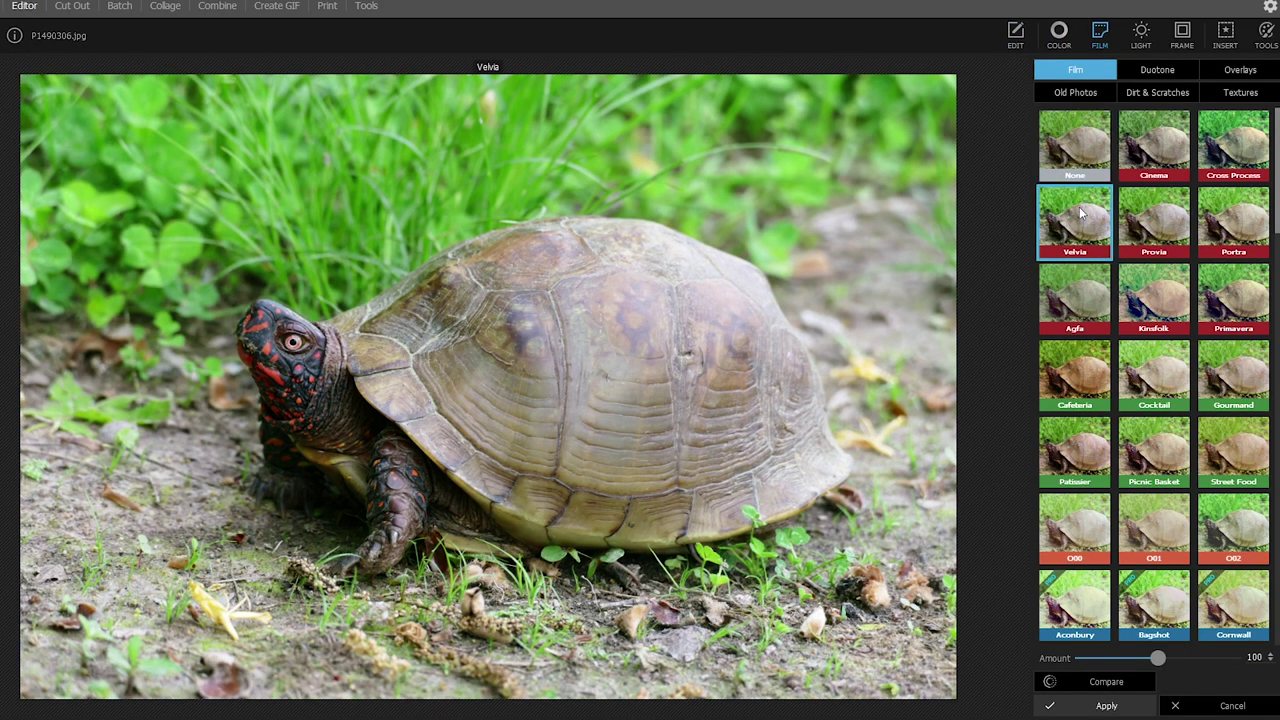
click(1128, 291)
click(1104, 355)
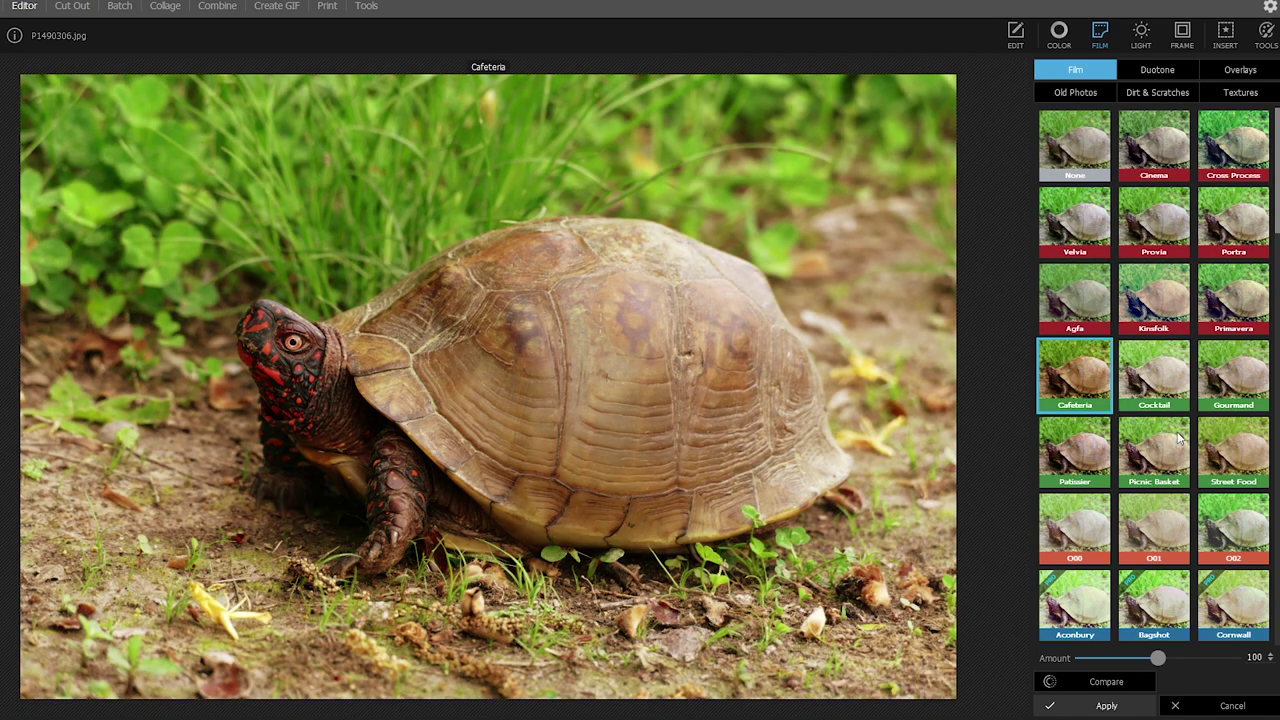
click(1205, 460)
Preview duotone film filters on the turtle photo, including Cafeteria and Aconbury
click(1157, 72)
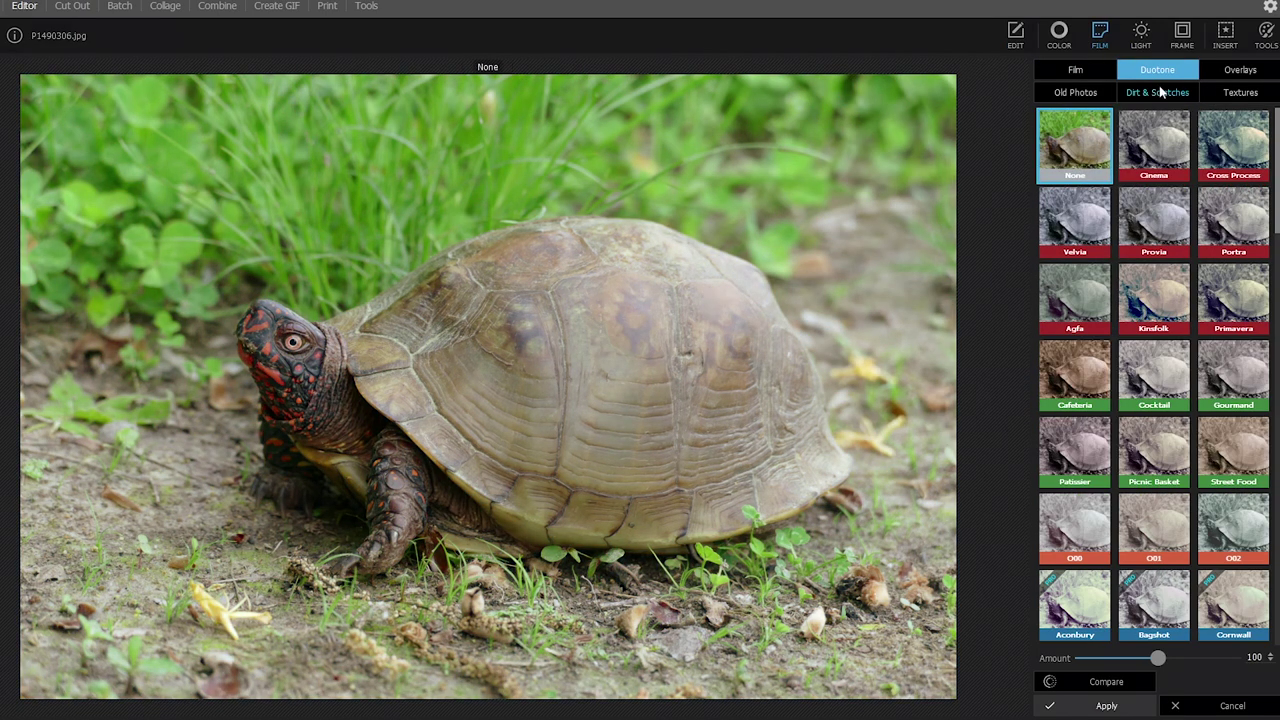
click(1158, 115)
click(1077, 300)
click(1077, 372)
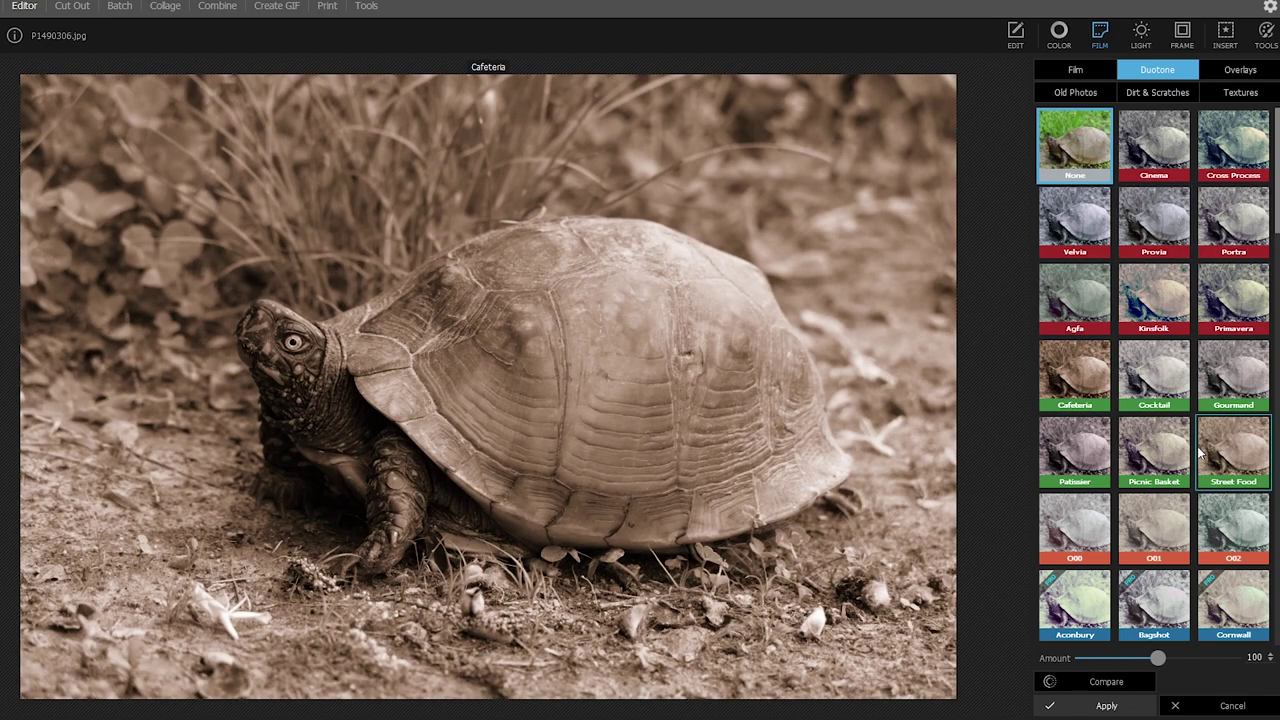
click(1210, 455)
click(1145, 465)
click(1128, 500)
click(1080, 600)
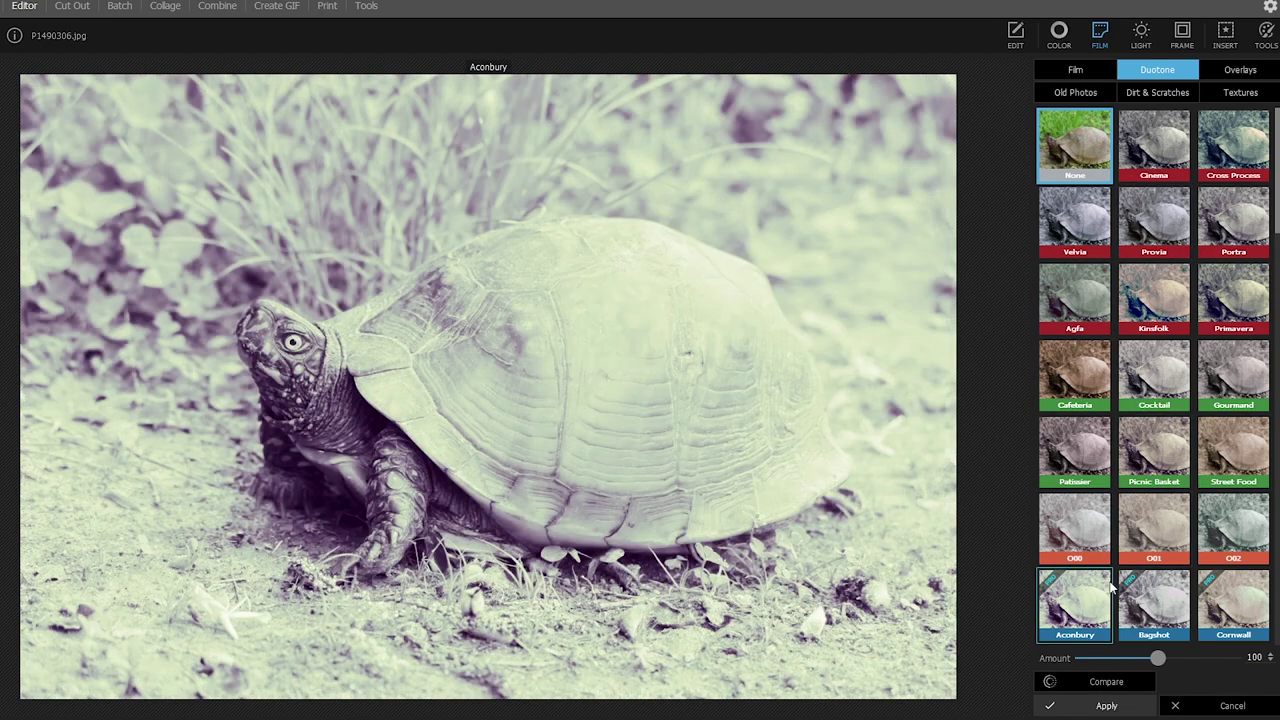
click(1105, 118)
Preview vintage overlays on the turtle photo, ending with Vintage A002 at amount 53 in Soft Light blend mode
click(1240, 70)
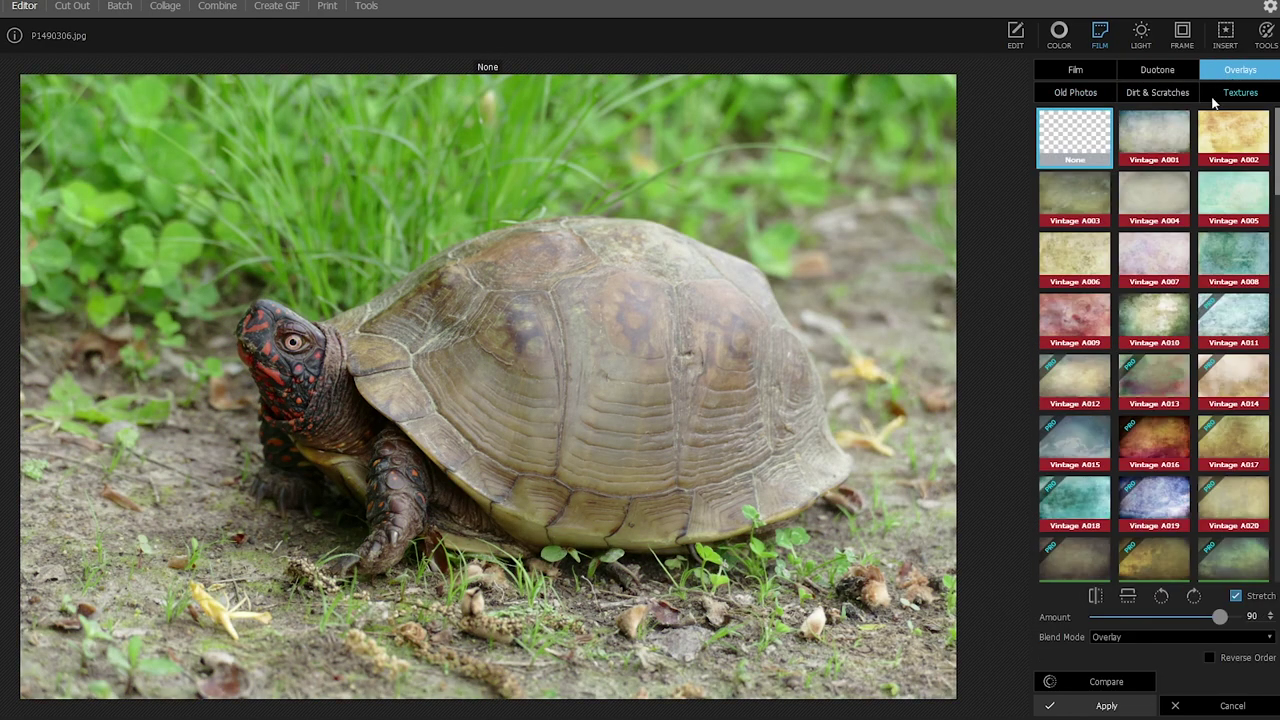
click(1238, 140)
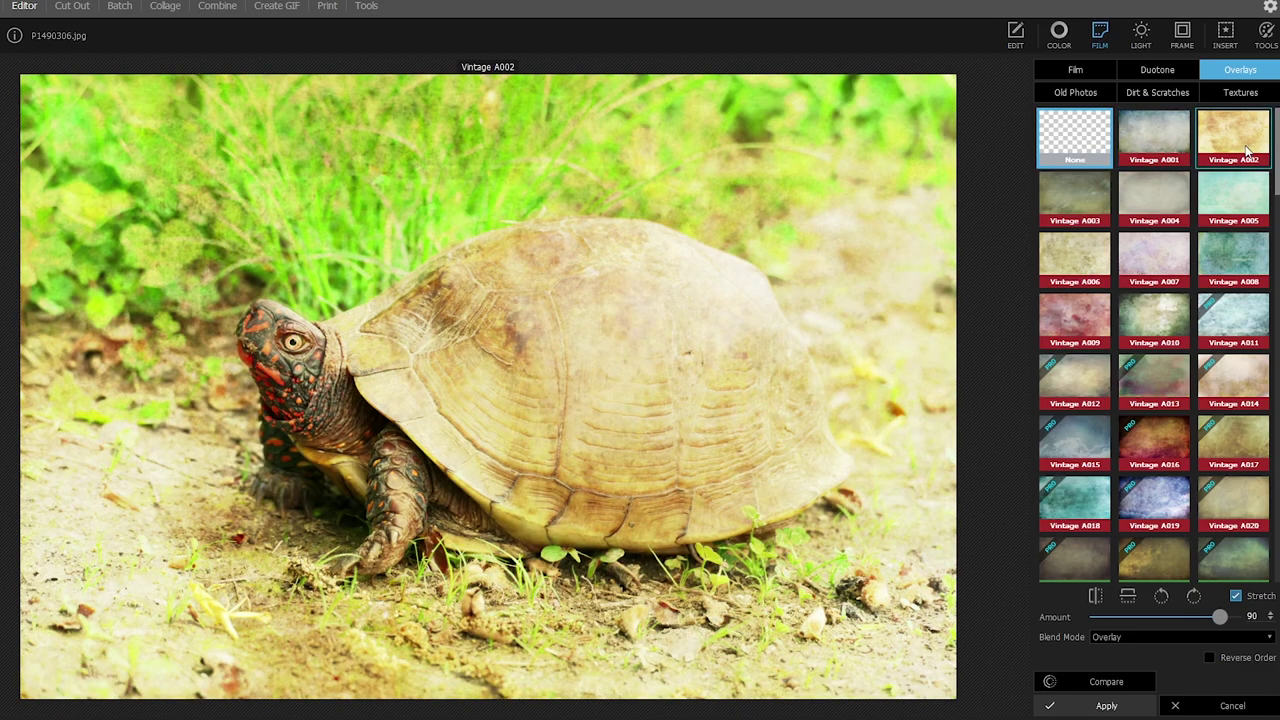
click(1224, 190)
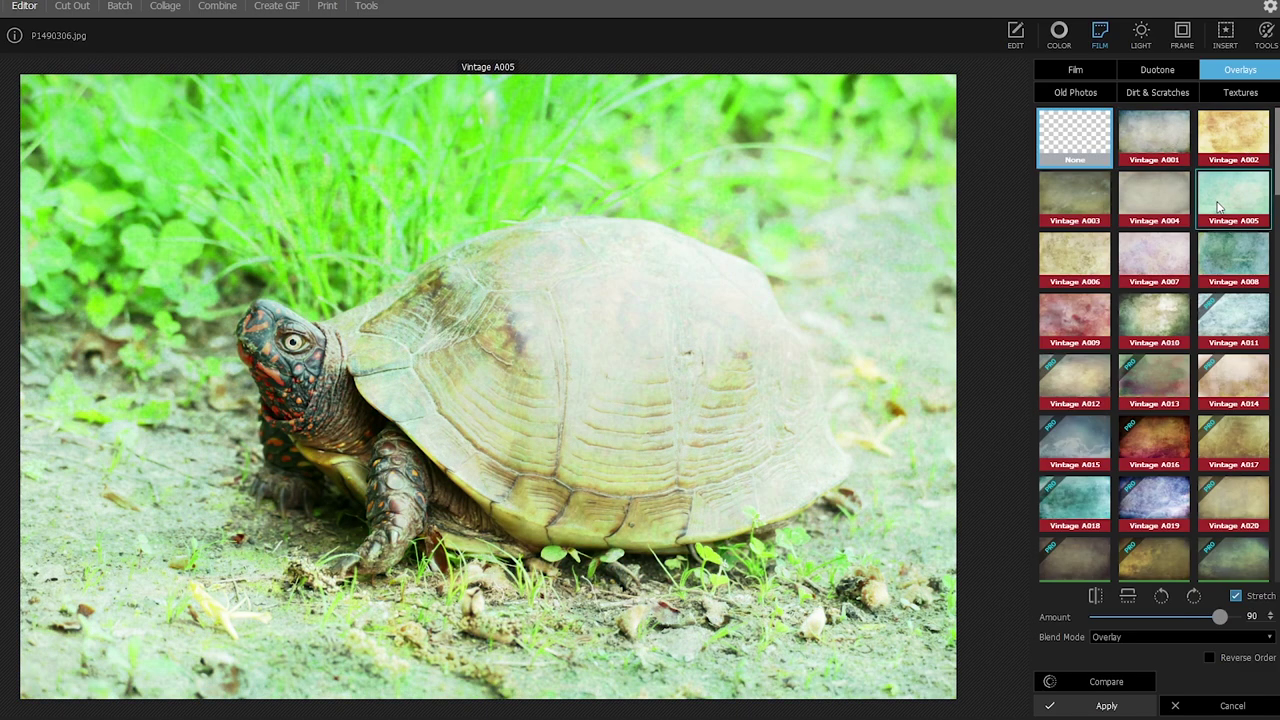
click(1240, 152)
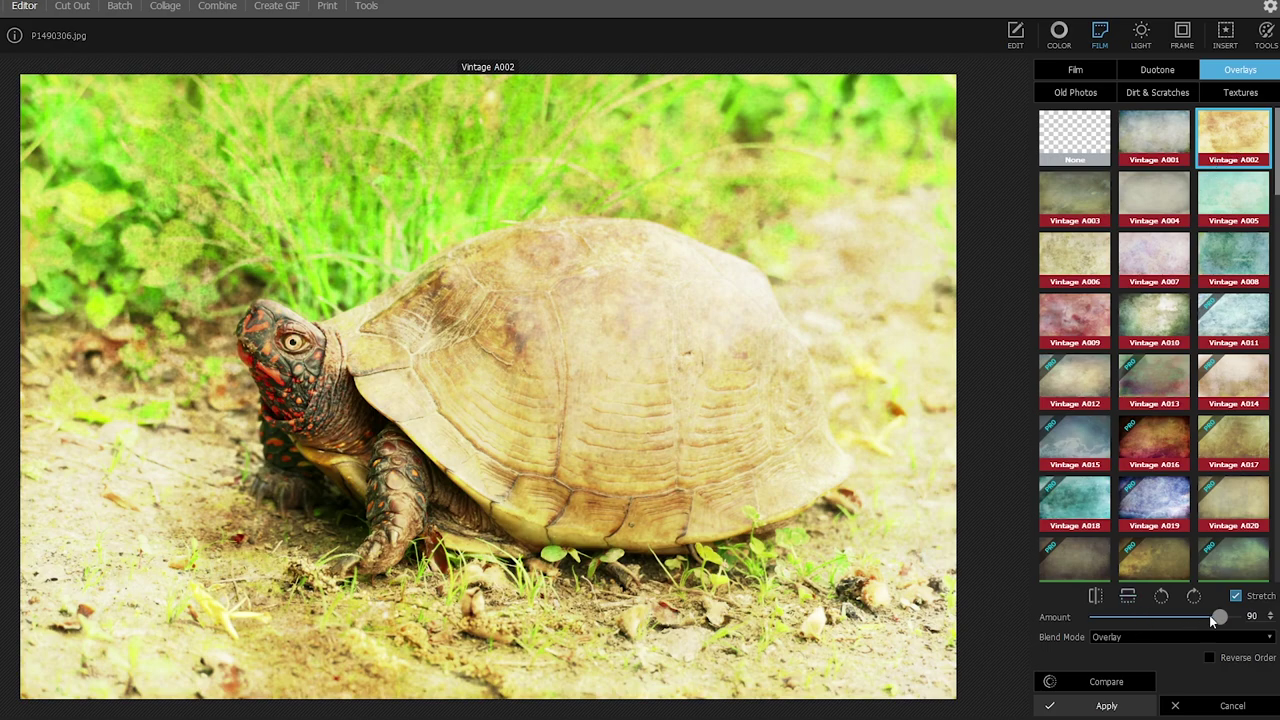
drag(1219, 617, 1176, 621)
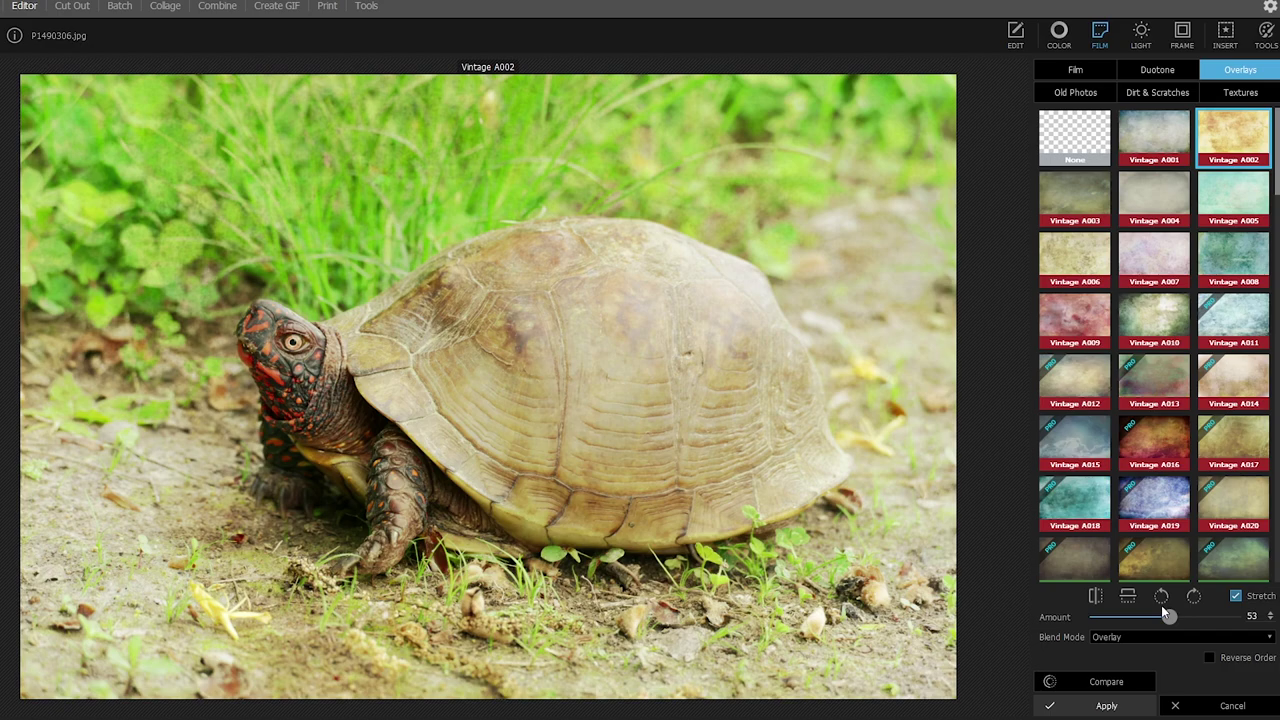
click(1145, 637)
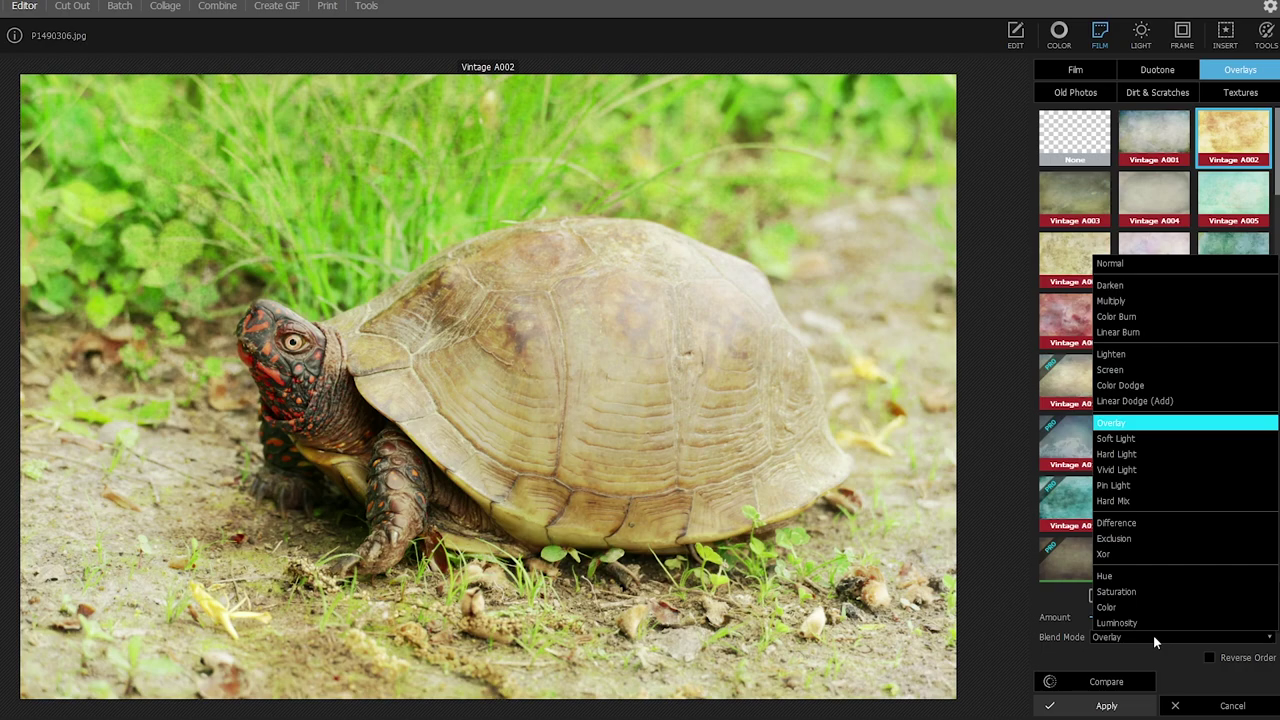
click(1163, 440)
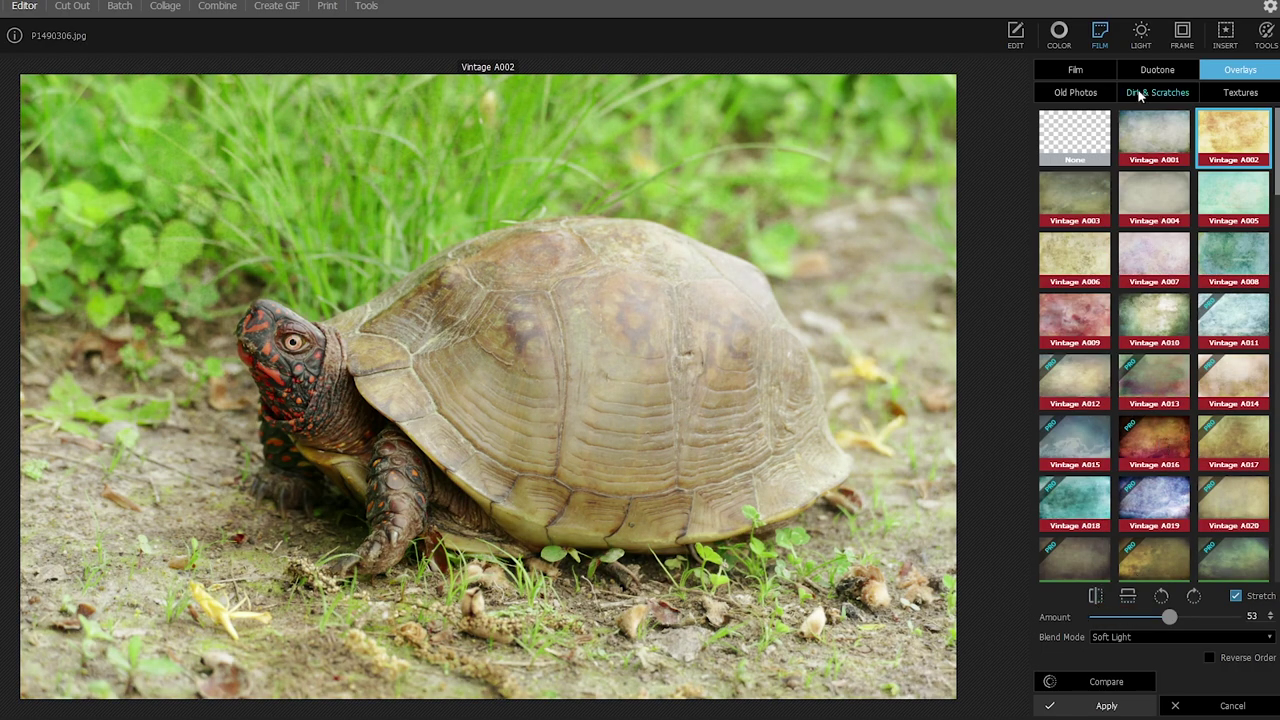
Preview the Old Photos effects A001, A010 and A004 on the turtle photo
click(1082, 94)
click(1157, 148)
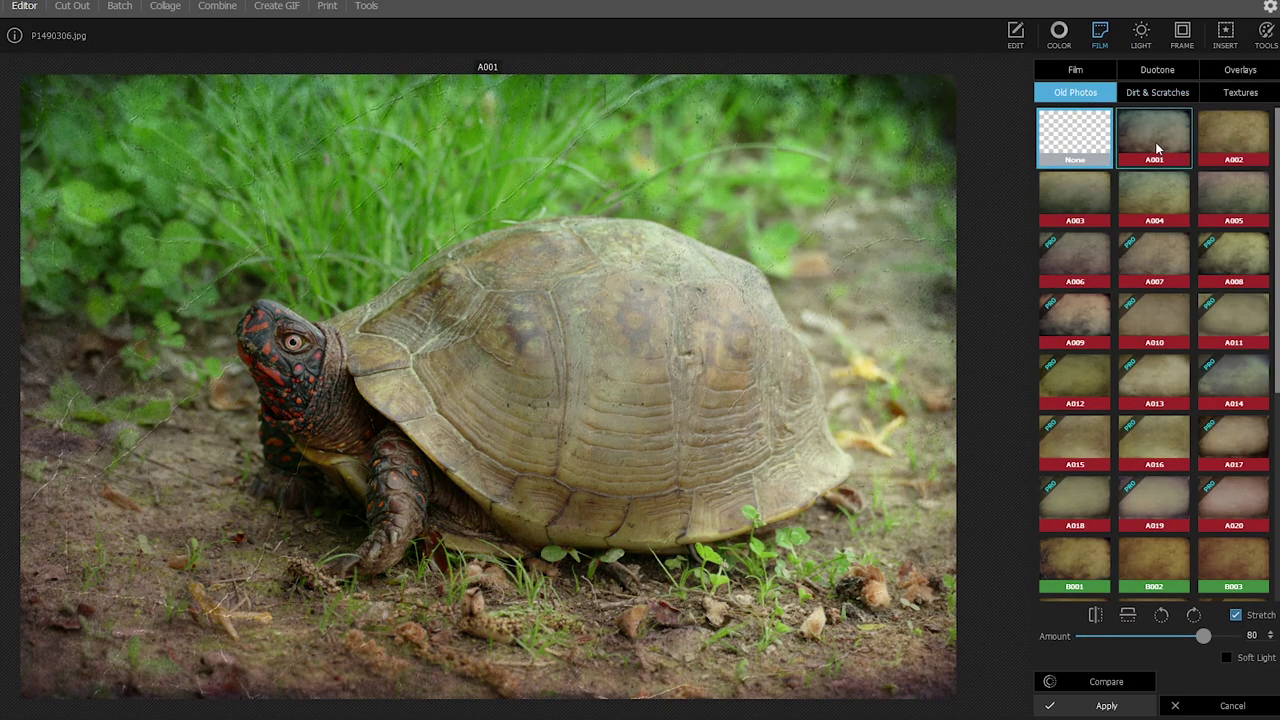
click(1183, 298)
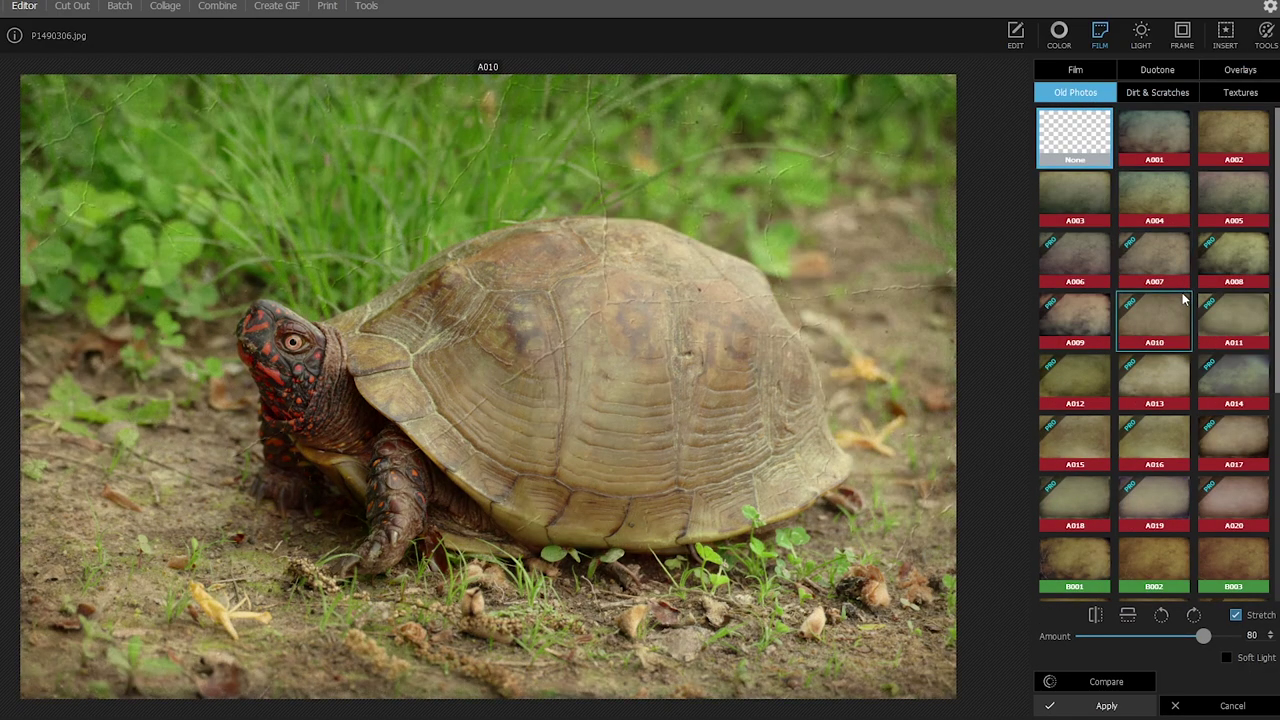
click(1165, 194)
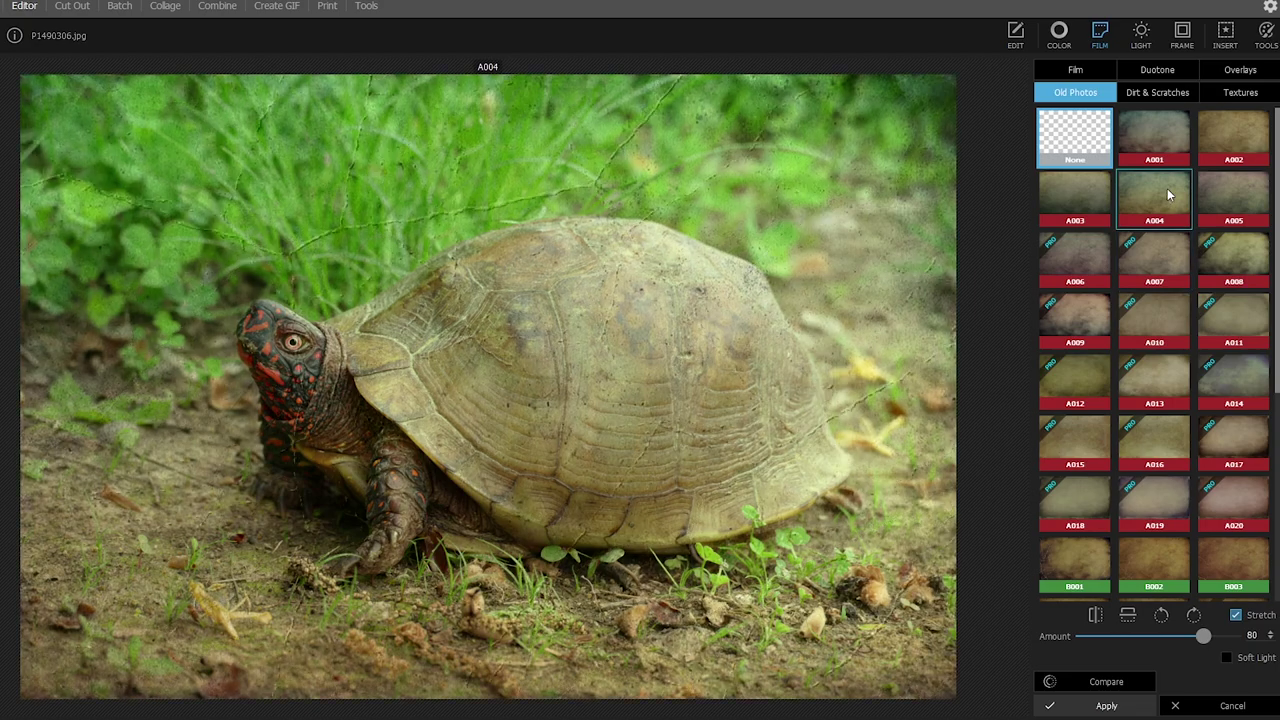
Preview the Dirt & Scratches effect 007 and the Fabric 004 texture, and cancel the film effects
click(1162, 92)
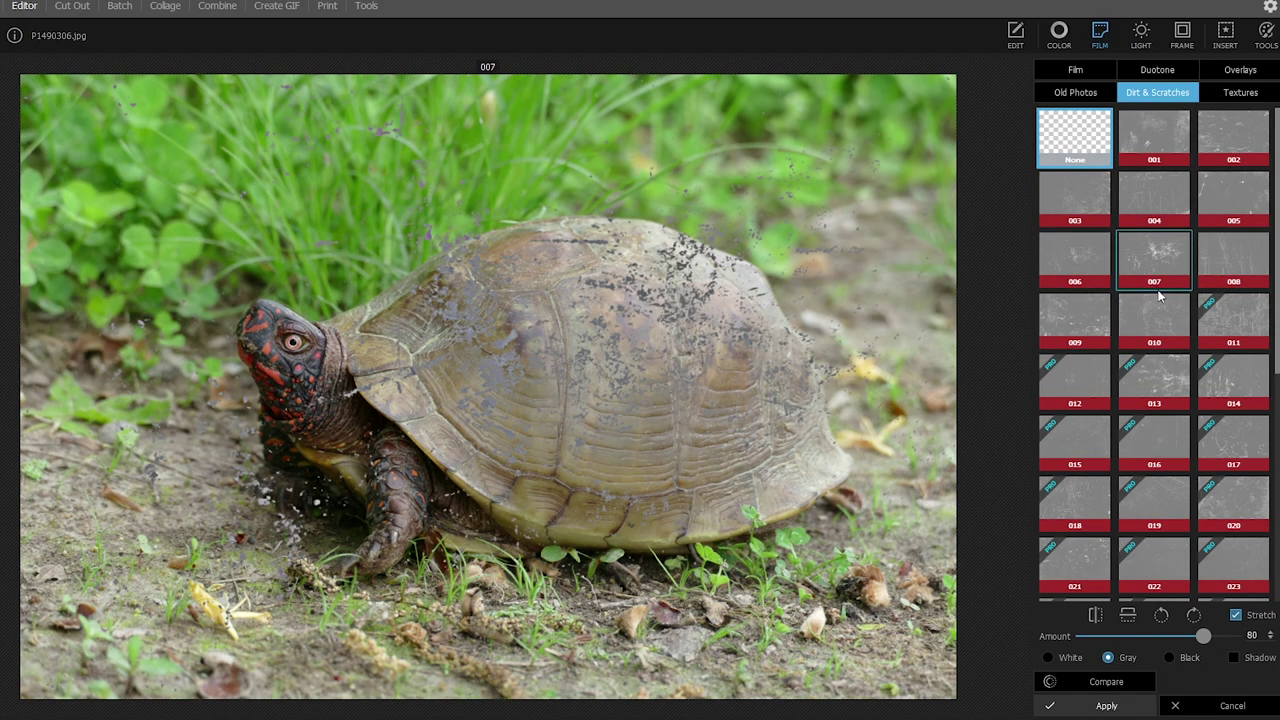
click(1240, 92)
click(1160, 185)
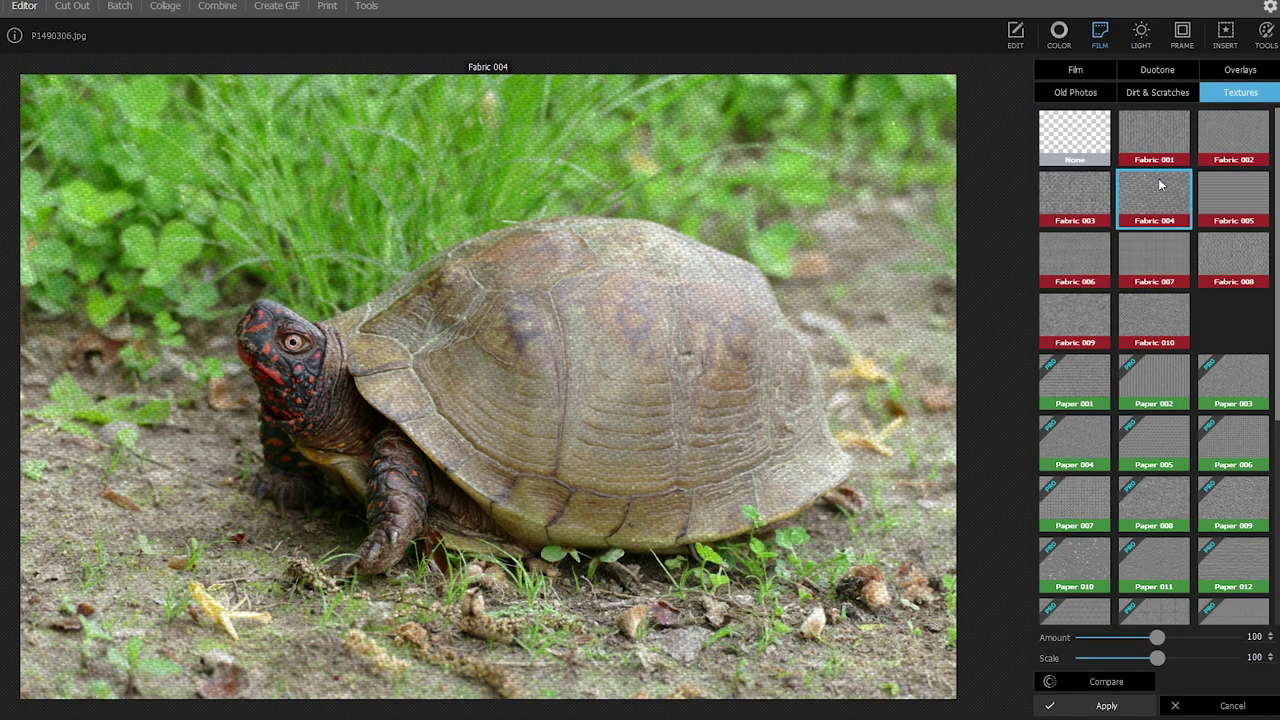
click(1218, 708)
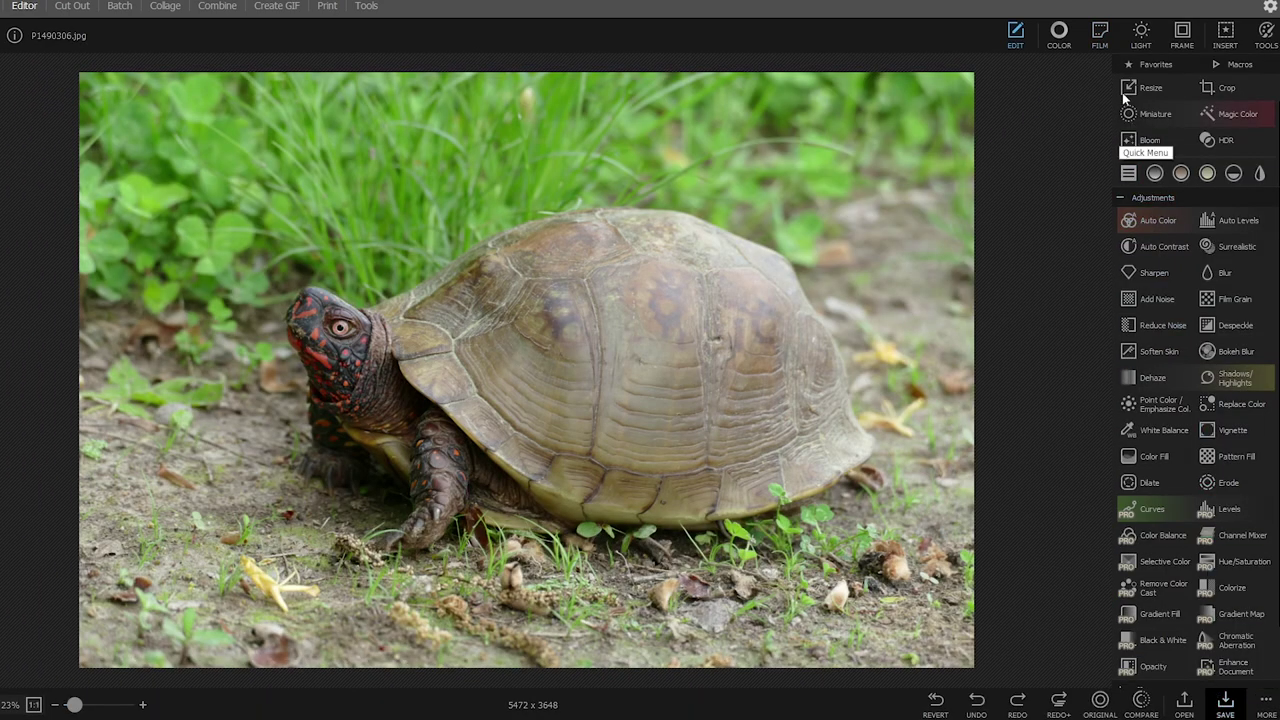
Preview the light leaks 001, 004 and 009 from the first light leak set on the turtle photo
click(1100, 36)
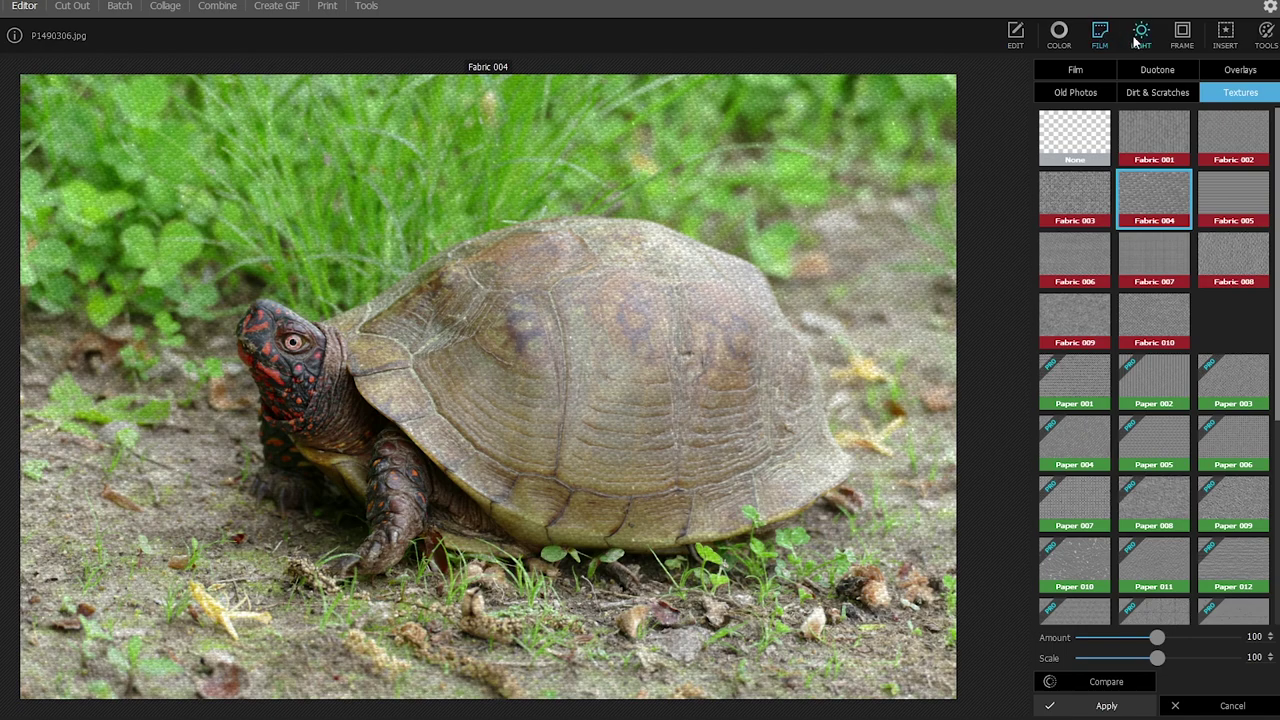
click(1140, 36)
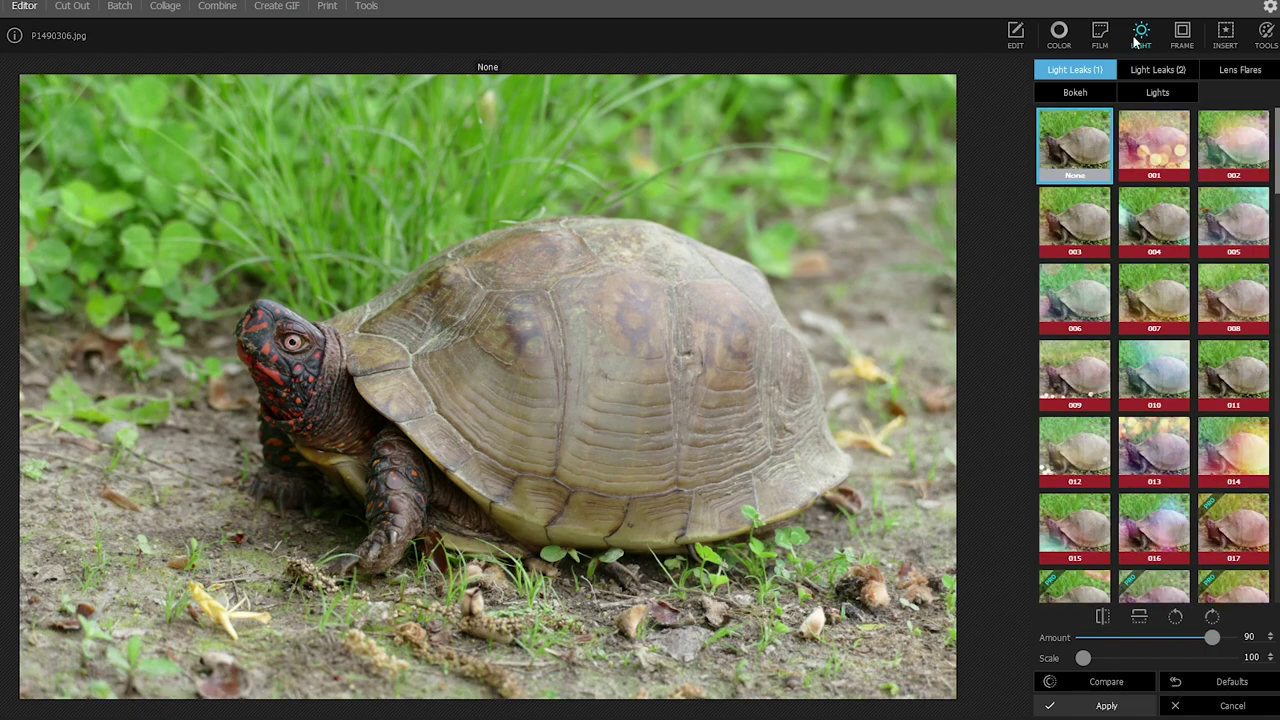
click(1155, 143)
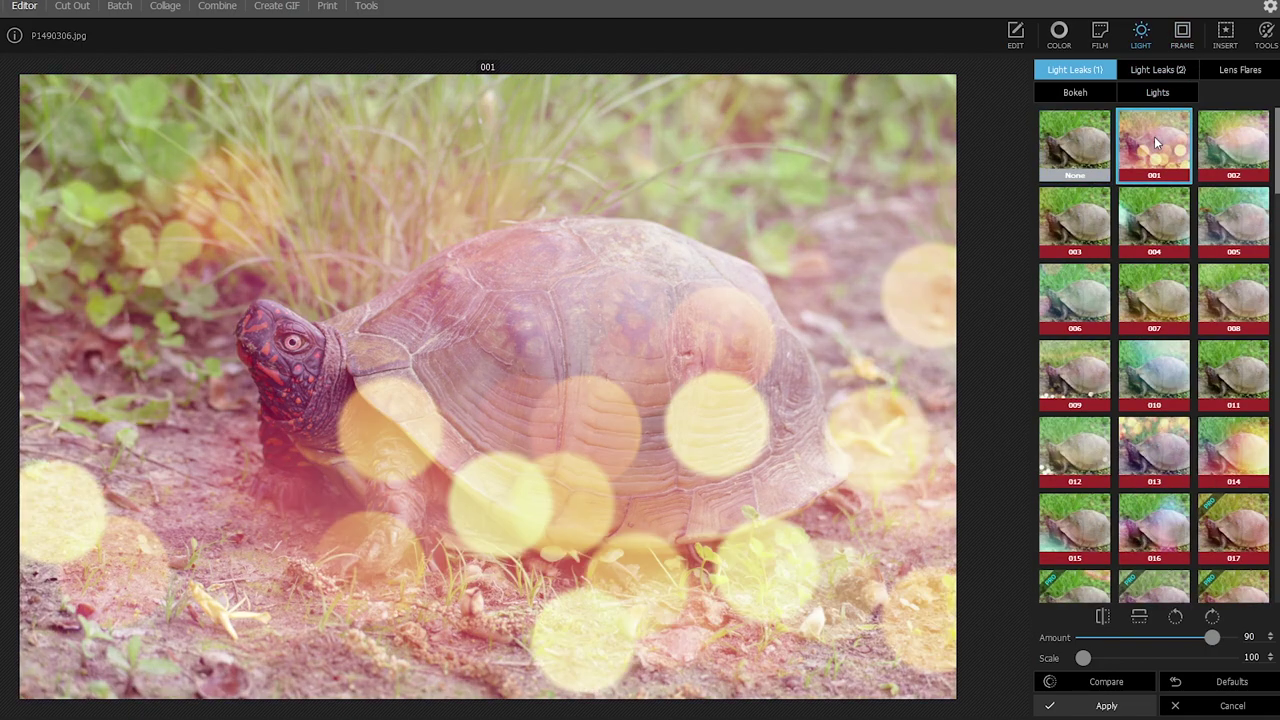
click(1159, 233)
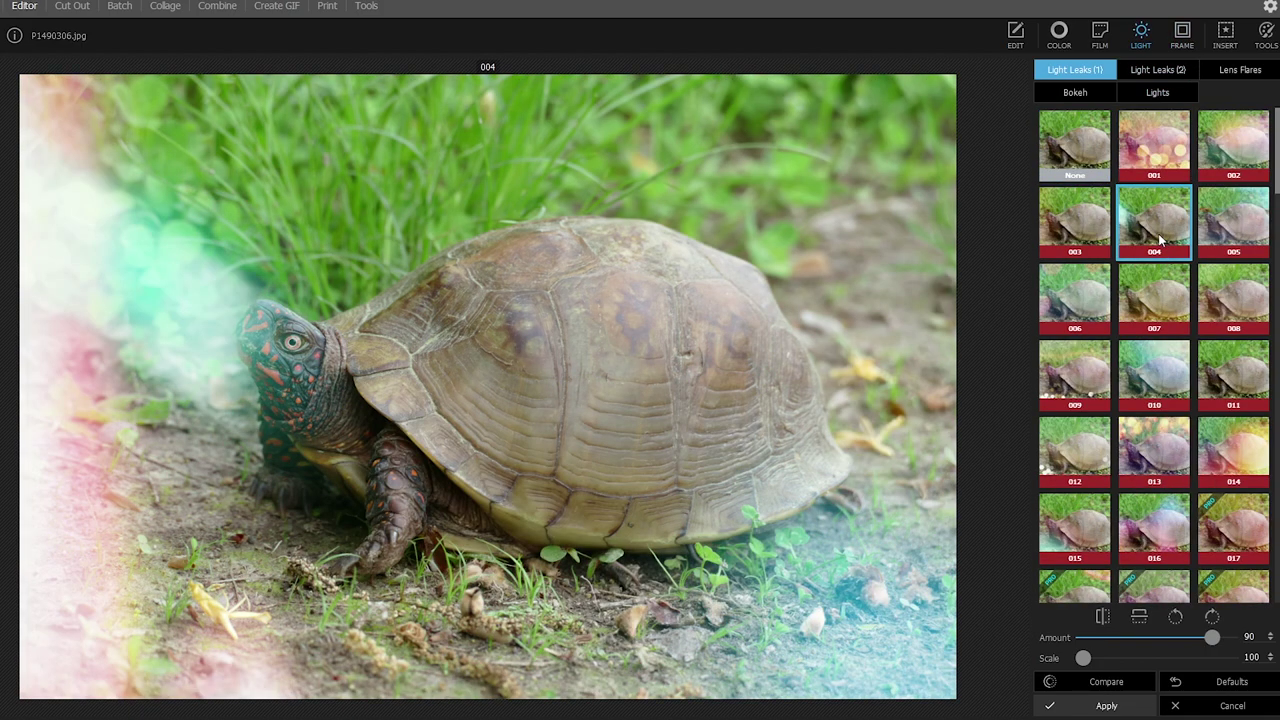
click(1104, 386)
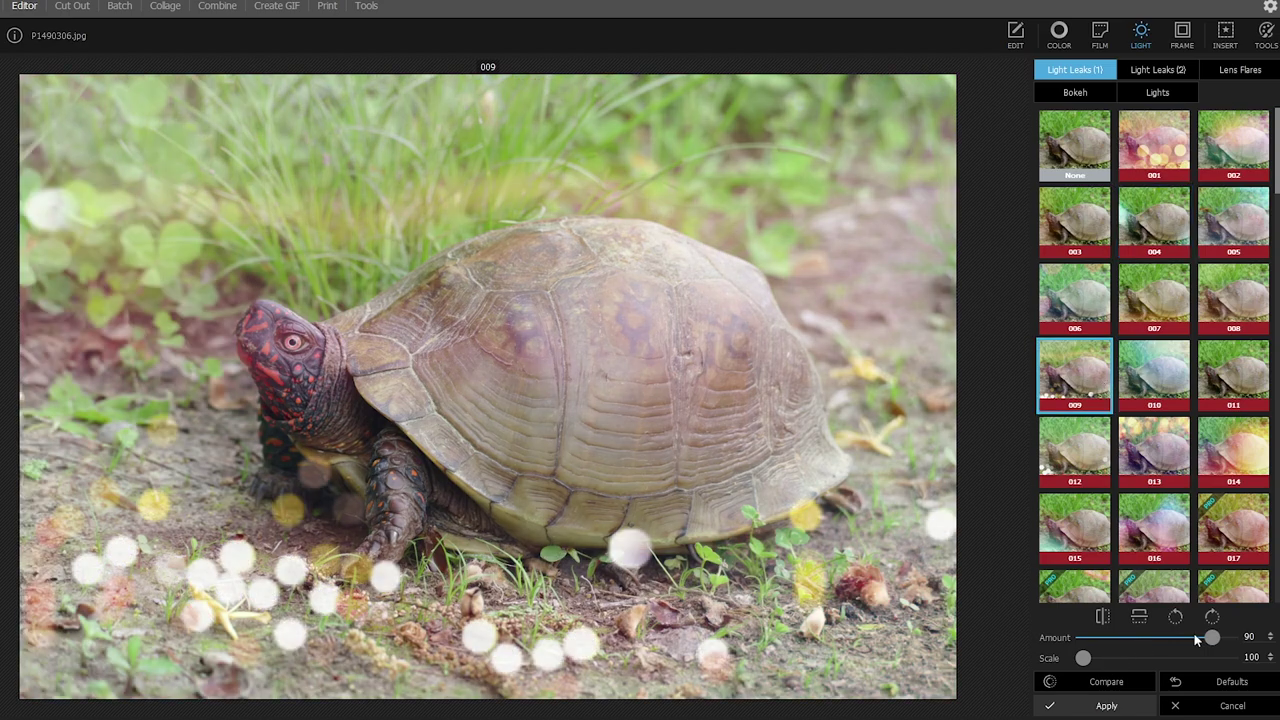
Try light leak 009 with amount 84 and scale 117, and compare it with the original photo
drag(1212, 638, 1159, 640)
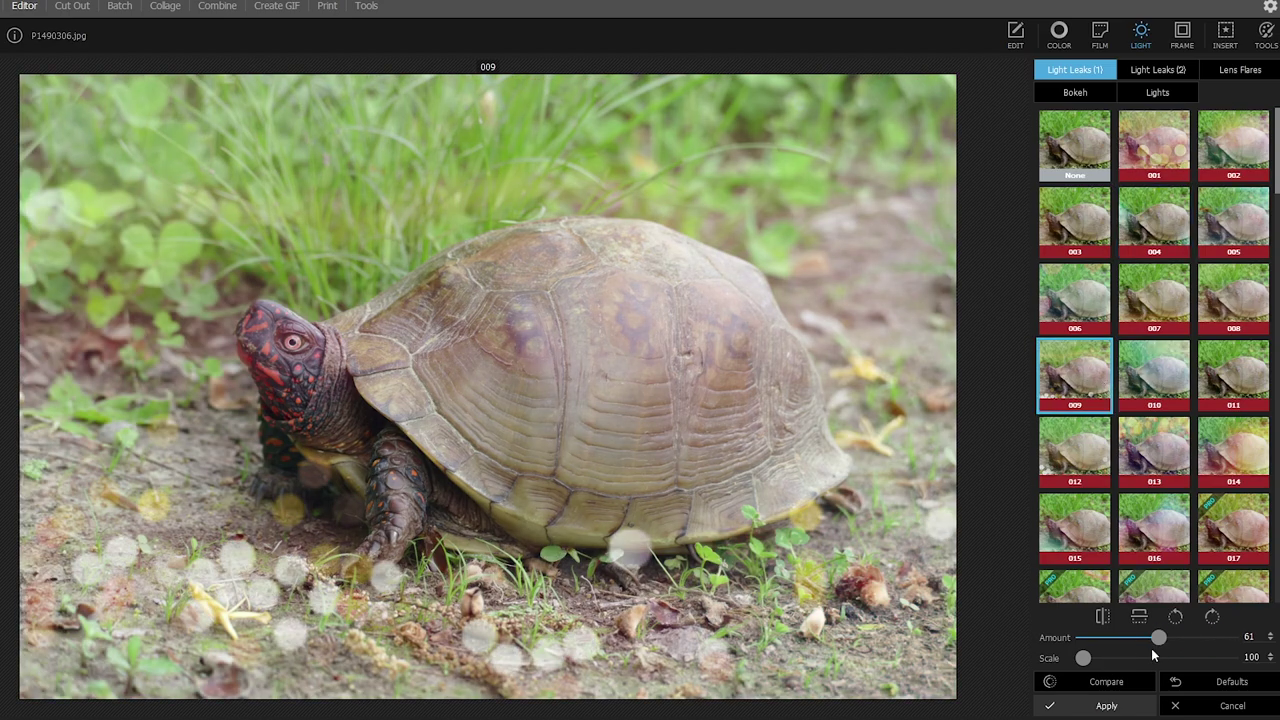
mouse_move(1084, 659)
mouse_down()
mouse_move(1211, 657)
mouse_move(1108, 658)
mouse_up()
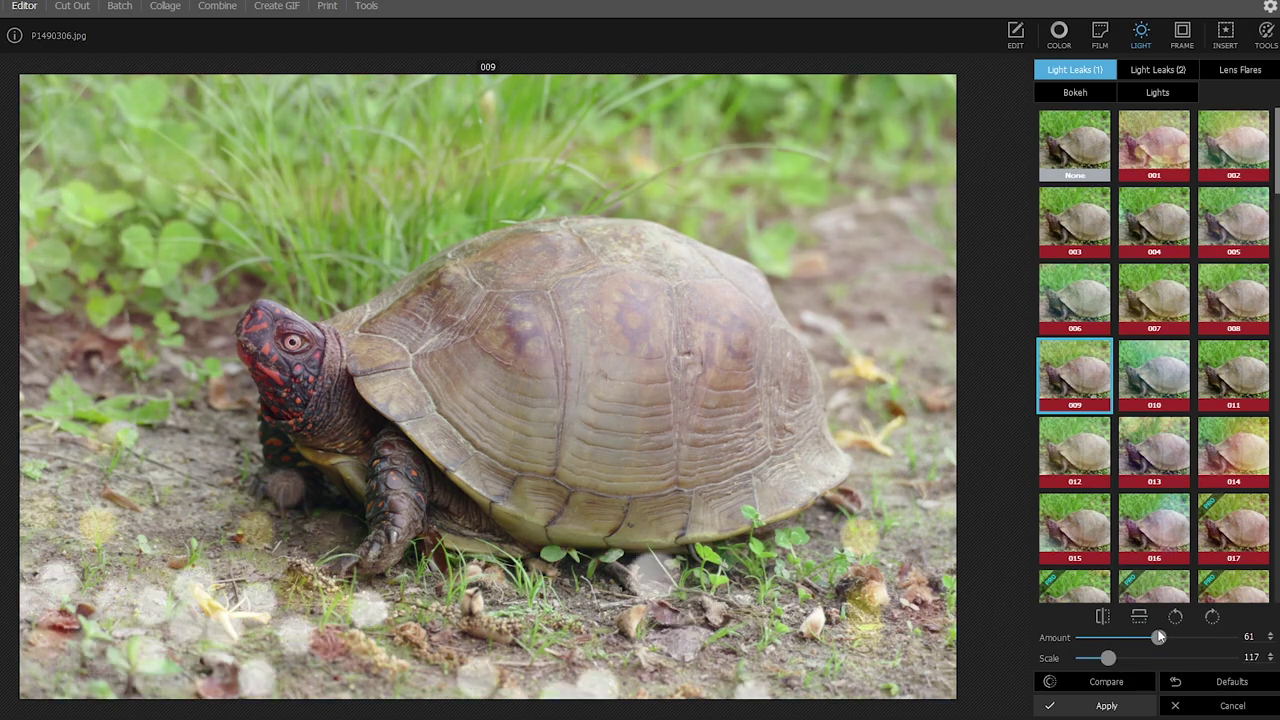
click(1197, 640)
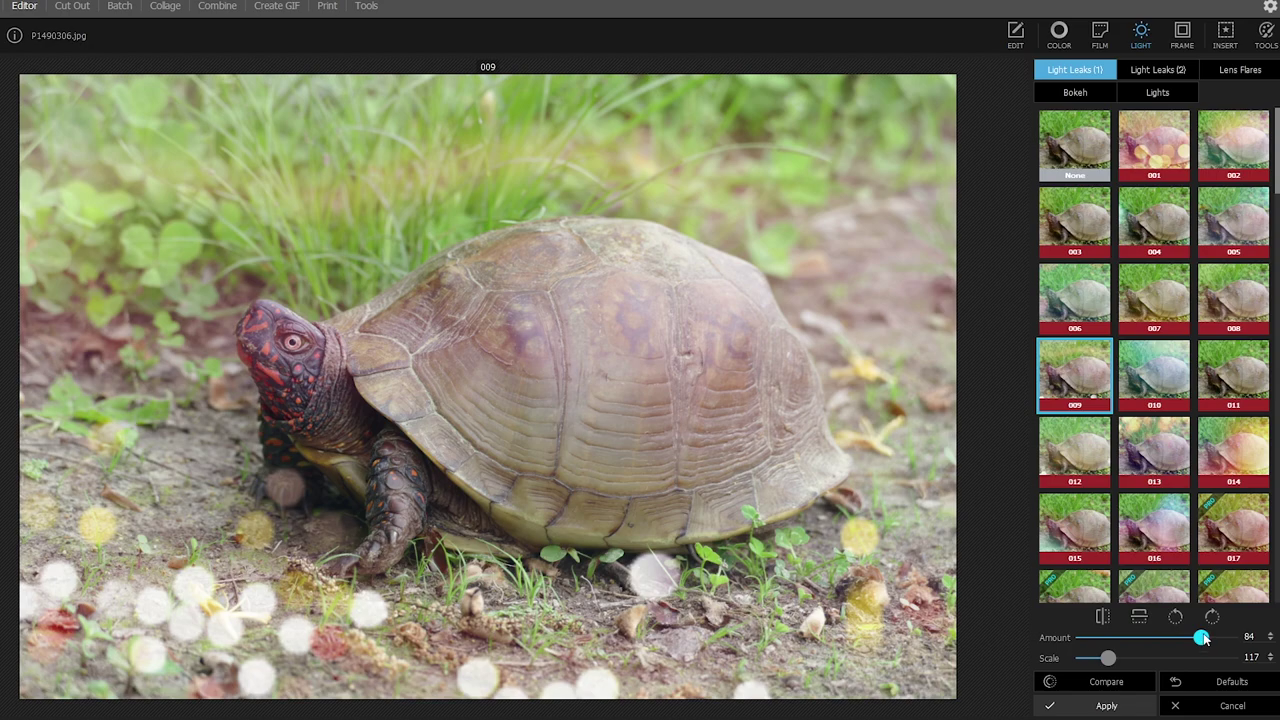
click(1101, 689)
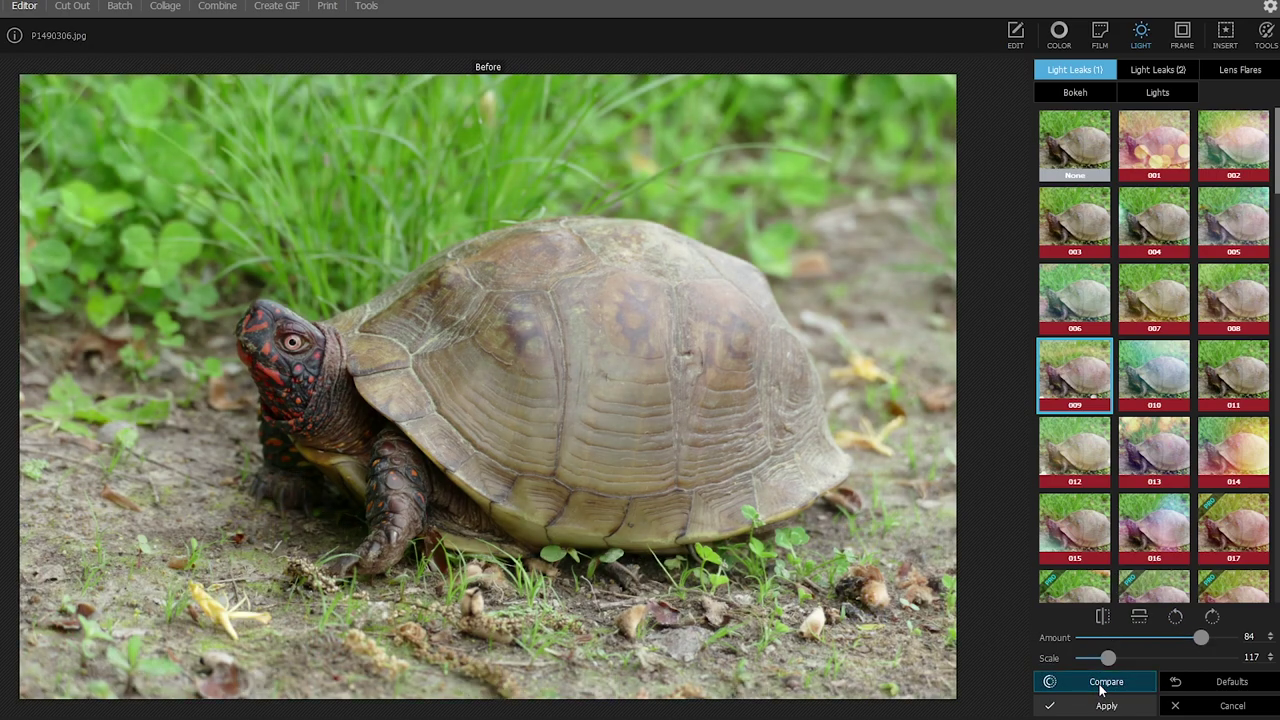
click(1103, 690)
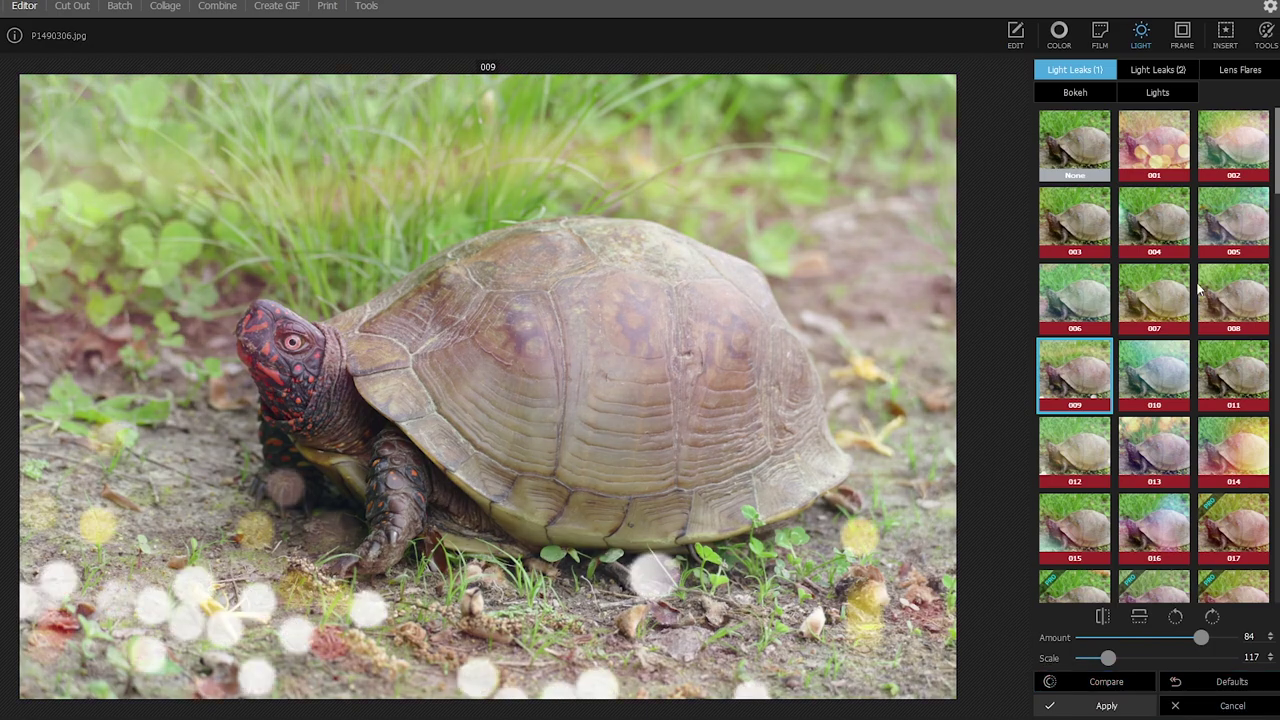
Preview the light leaks 001 and 002 from the second light leak set on the turtle photo
click(1170, 68)
click(1157, 160)
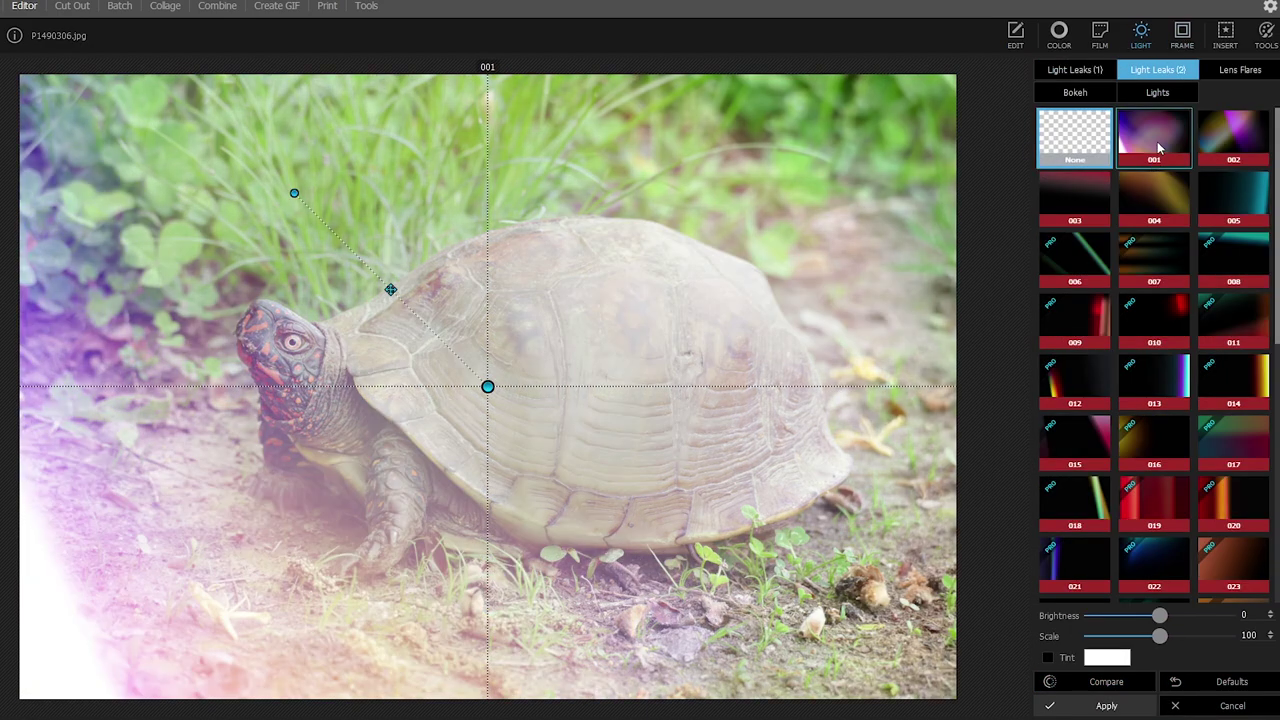
click(1228, 145)
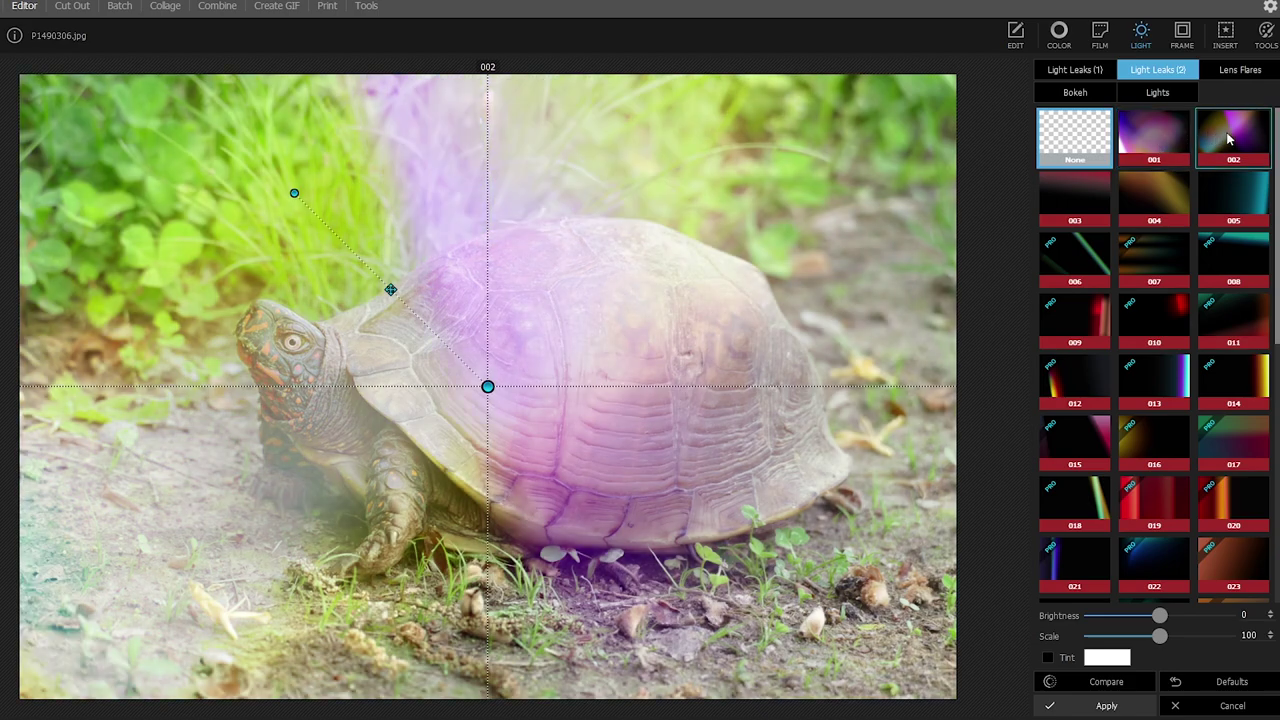
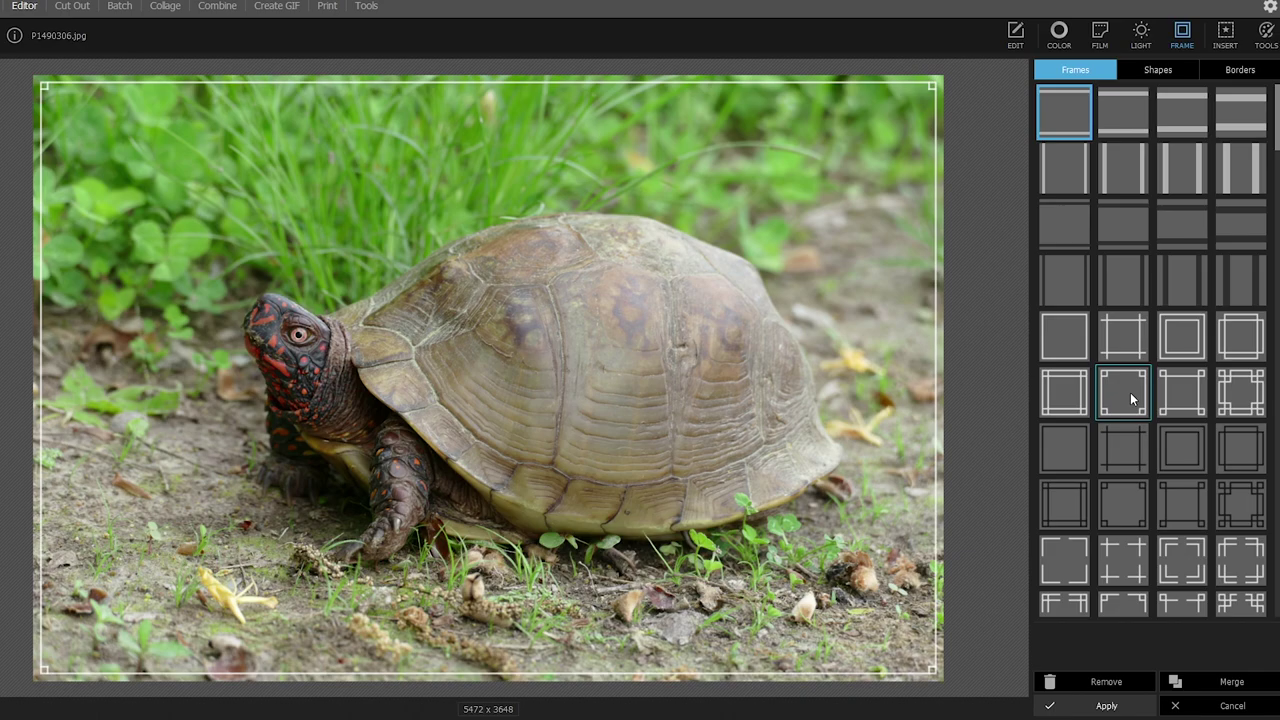
Preview shape frames and borders on the photo, including a rounded shadowed border with a 2% stroke and a circular border
click(1191, 73)
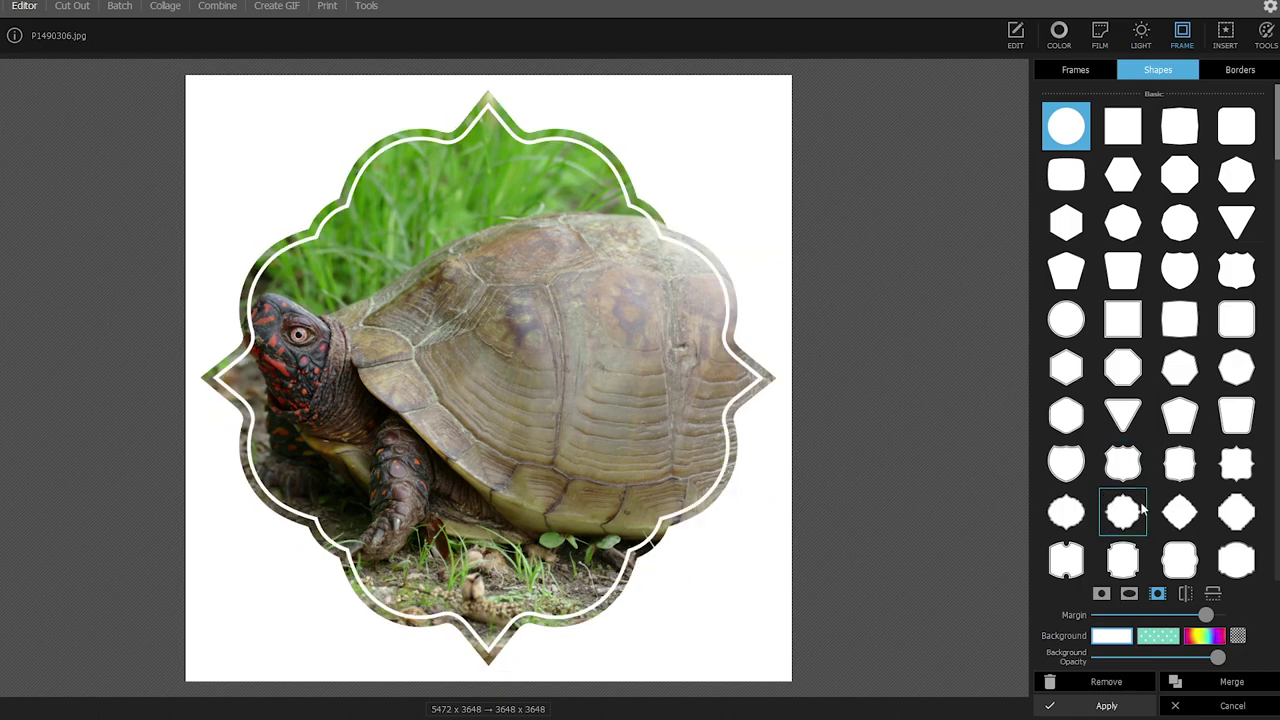
click(1248, 72)
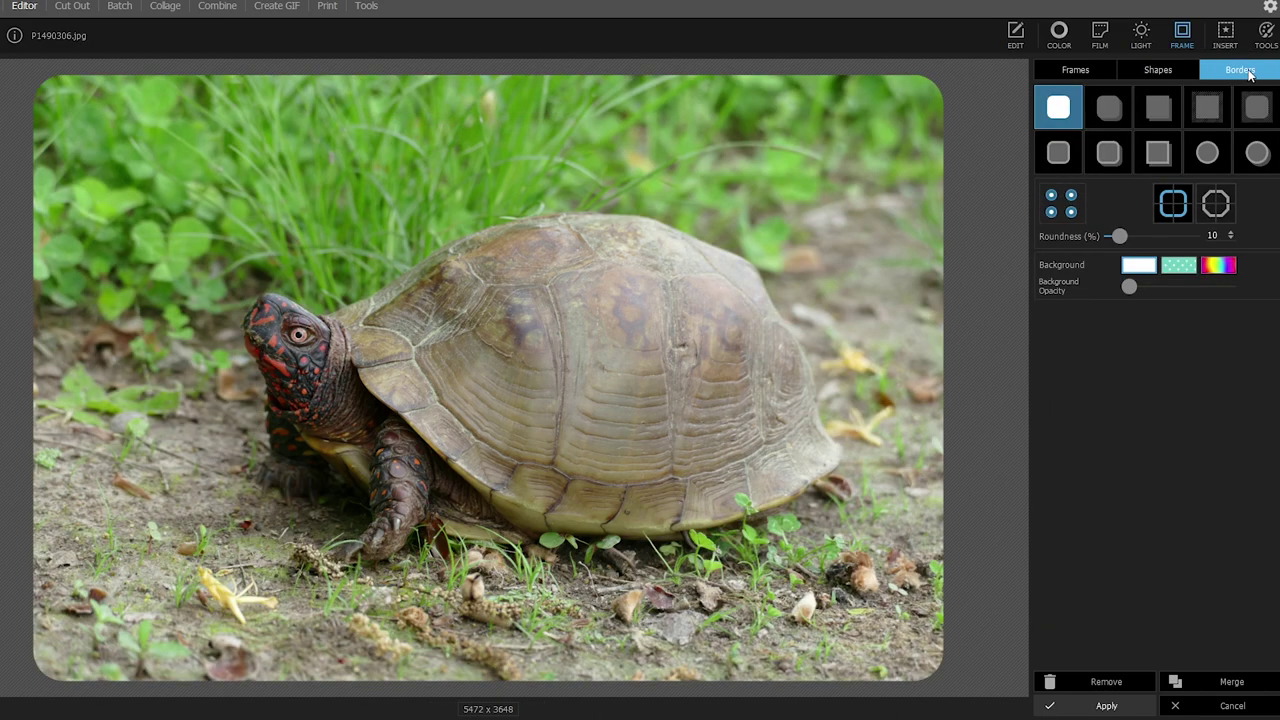
click(1108, 152)
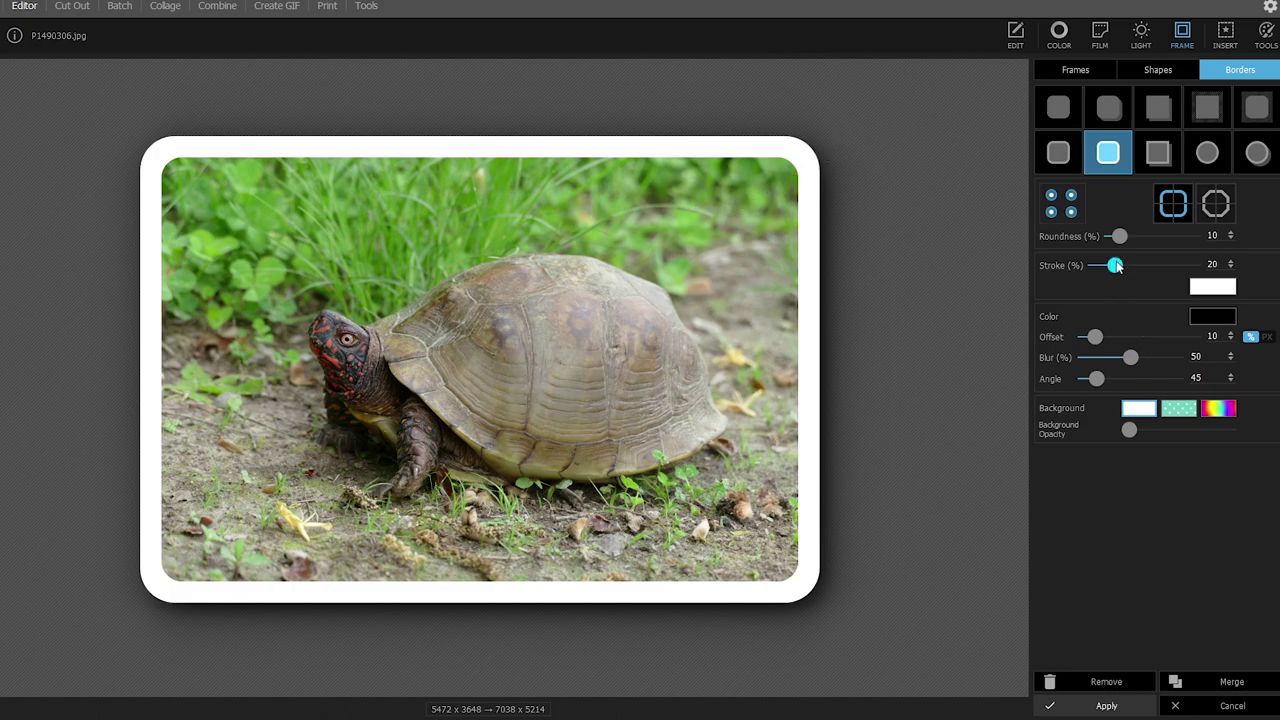
mouse_move(1115, 265)
mouse_down()
mouse_move(1091, 265)
mouse_move(1190, 265)
mouse_move(1099, 265)
mouse_up()
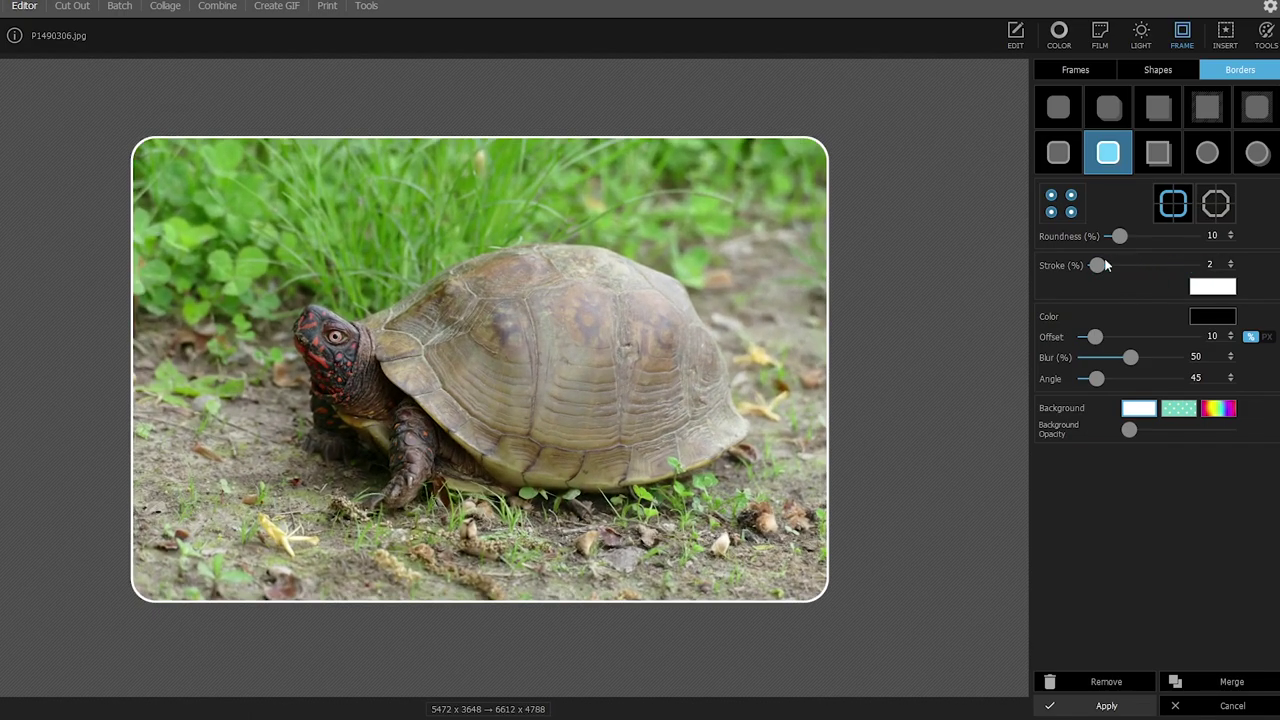
click(1208, 152)
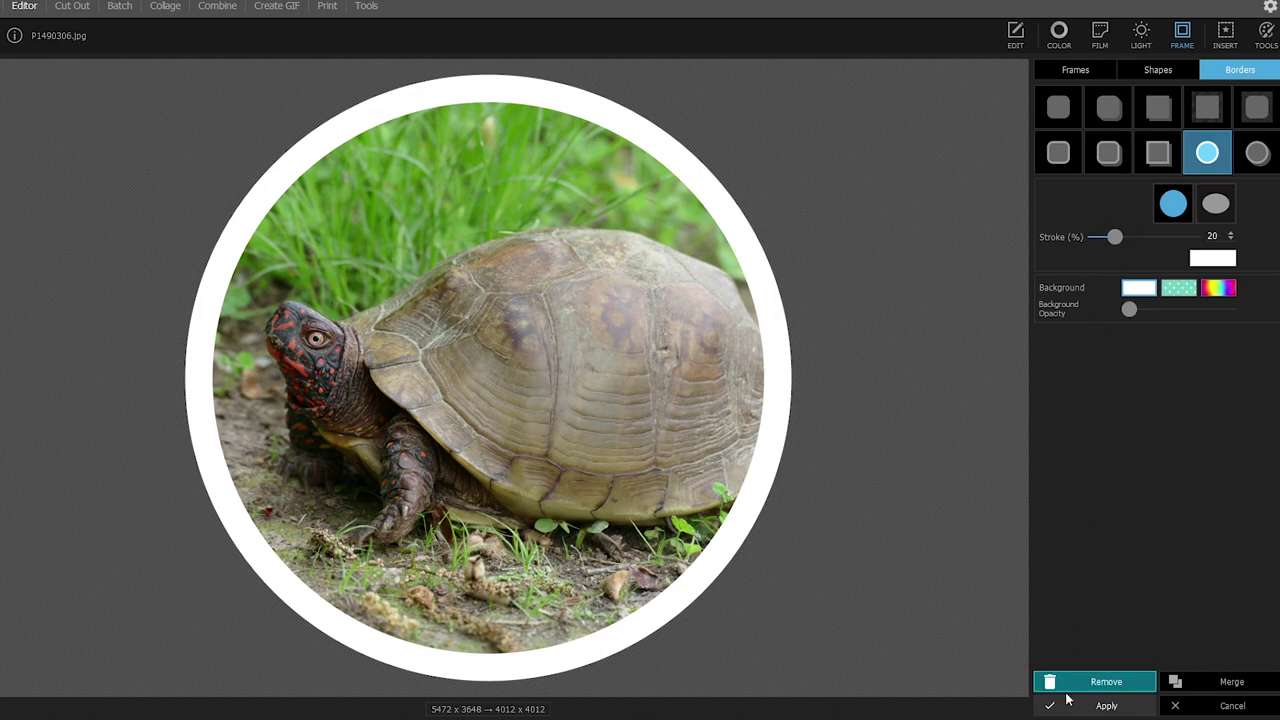
Frame the turtle photo with the rounded, shadowed white border, widen its stroke, and apply it
click(1108, 152)
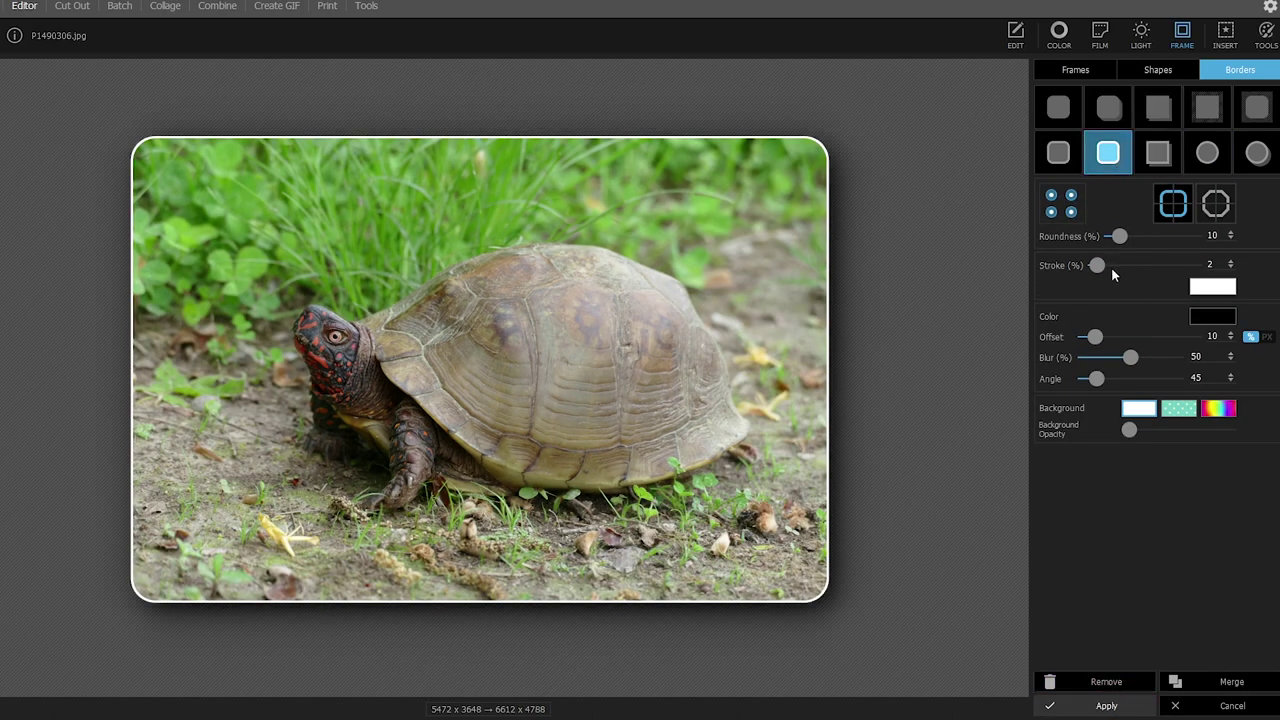
drag(1111, 265, 1134, 265)
click(1106, 706)
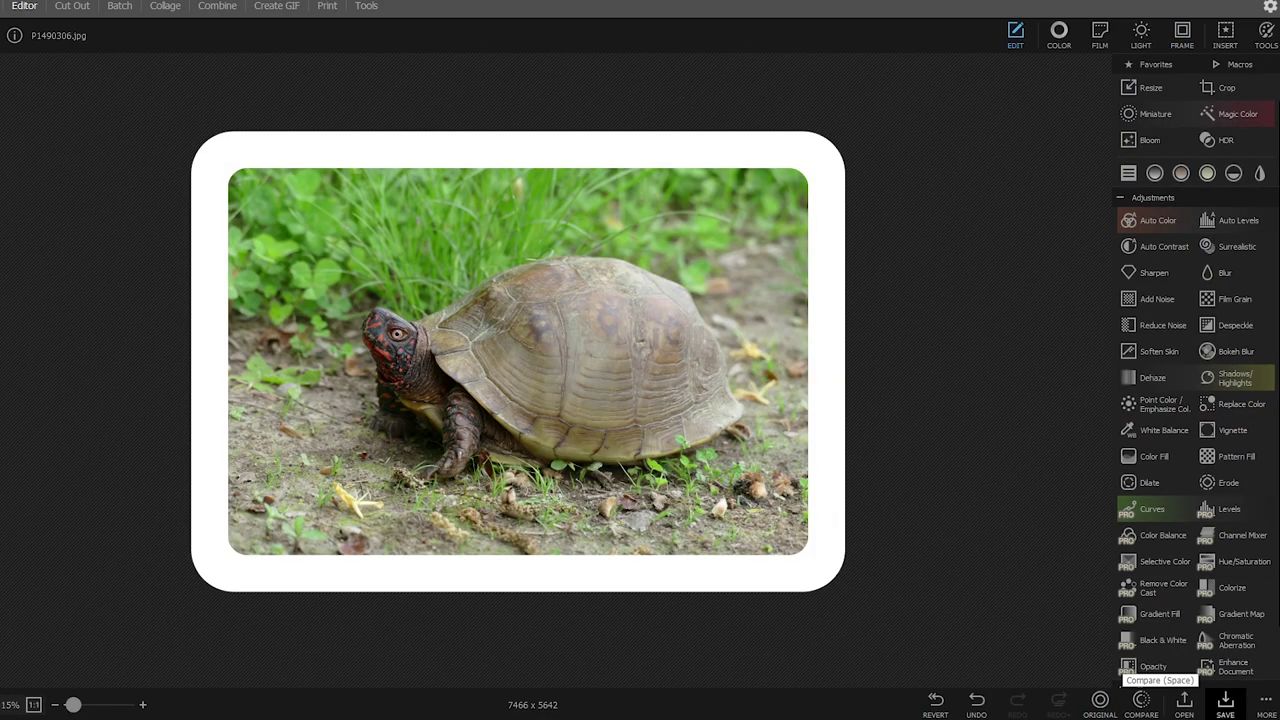
Open the Save As dialog, view the available file types including PNG, and close it without saving
click(1266, 705)
click(1188, 582)
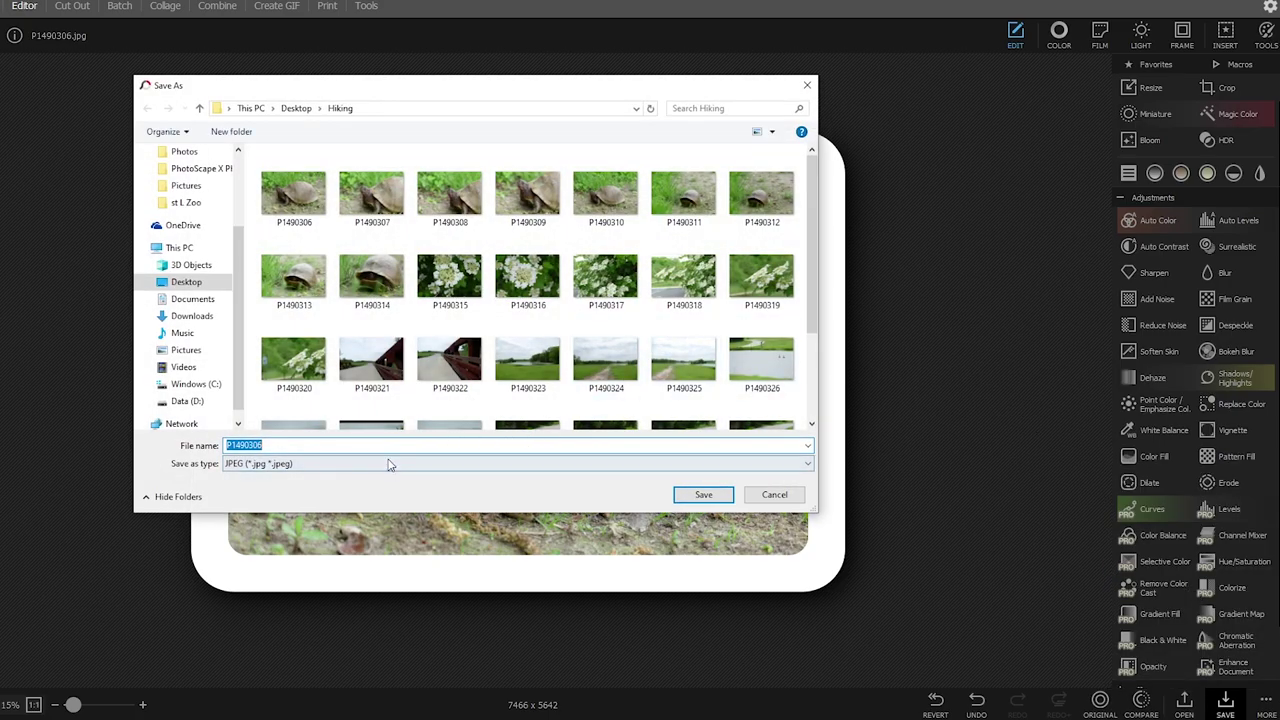
click(390, 464)
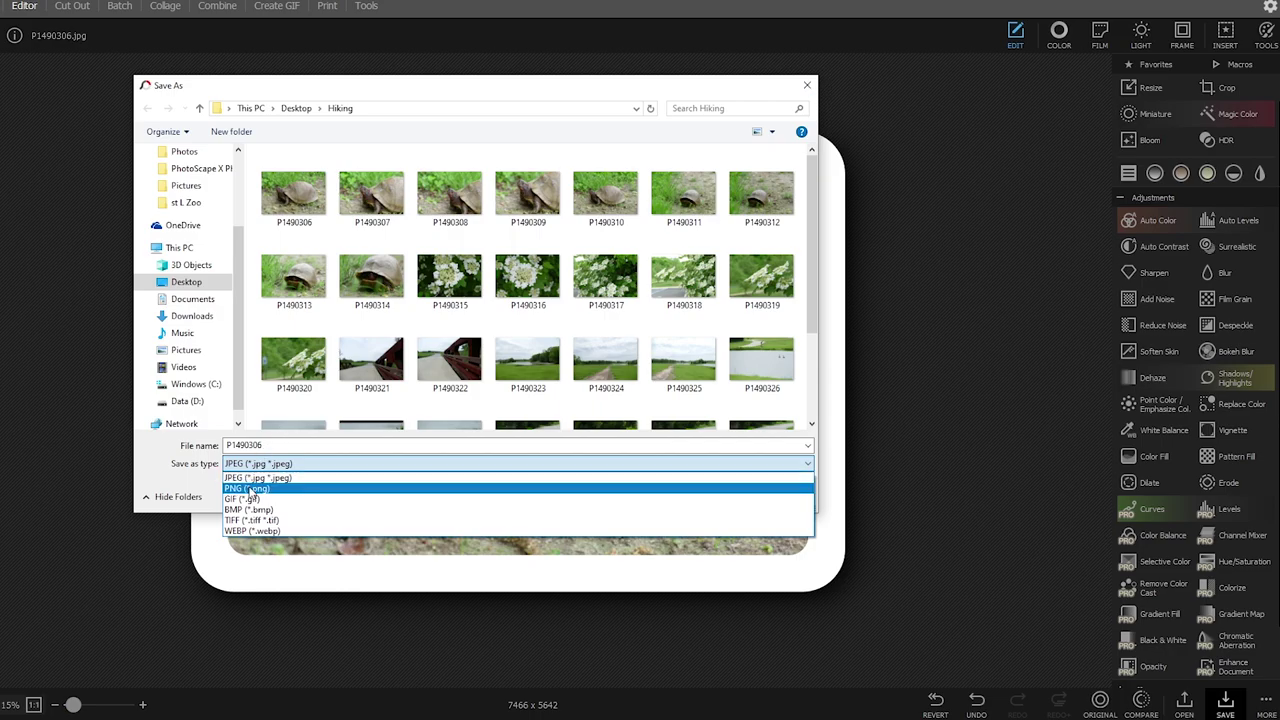
click(810, 86)
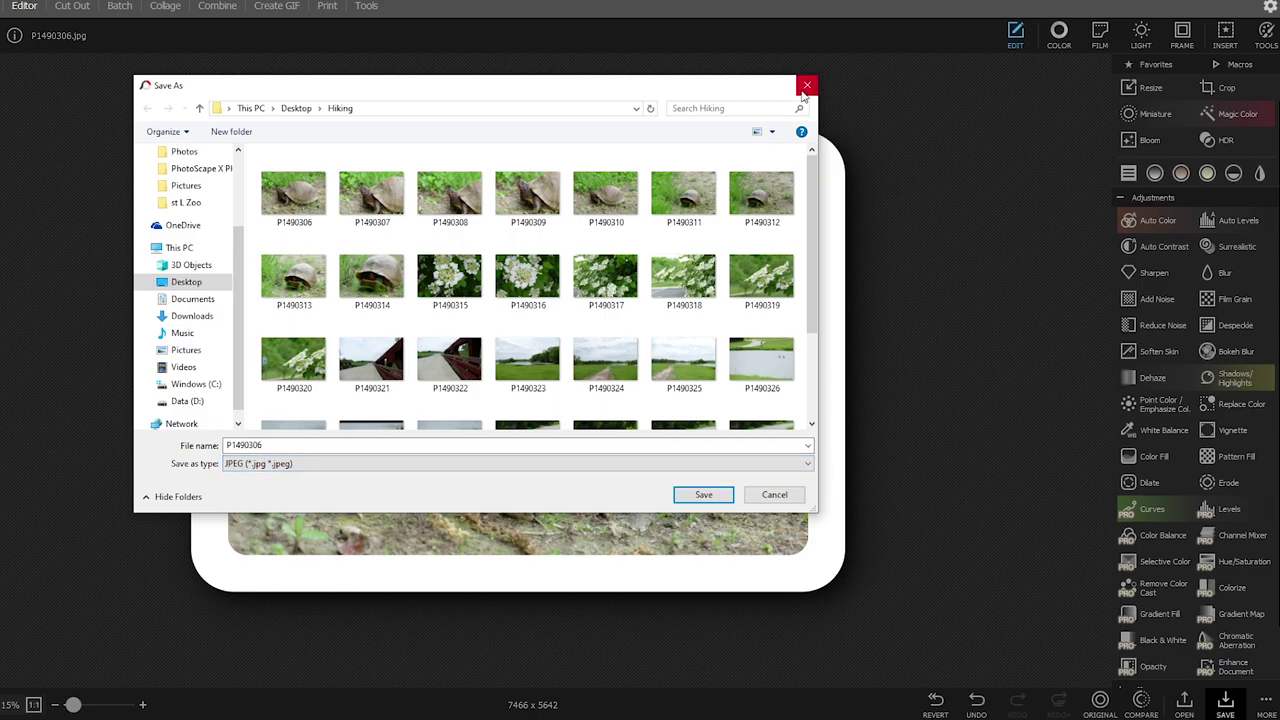
click(810, 86)
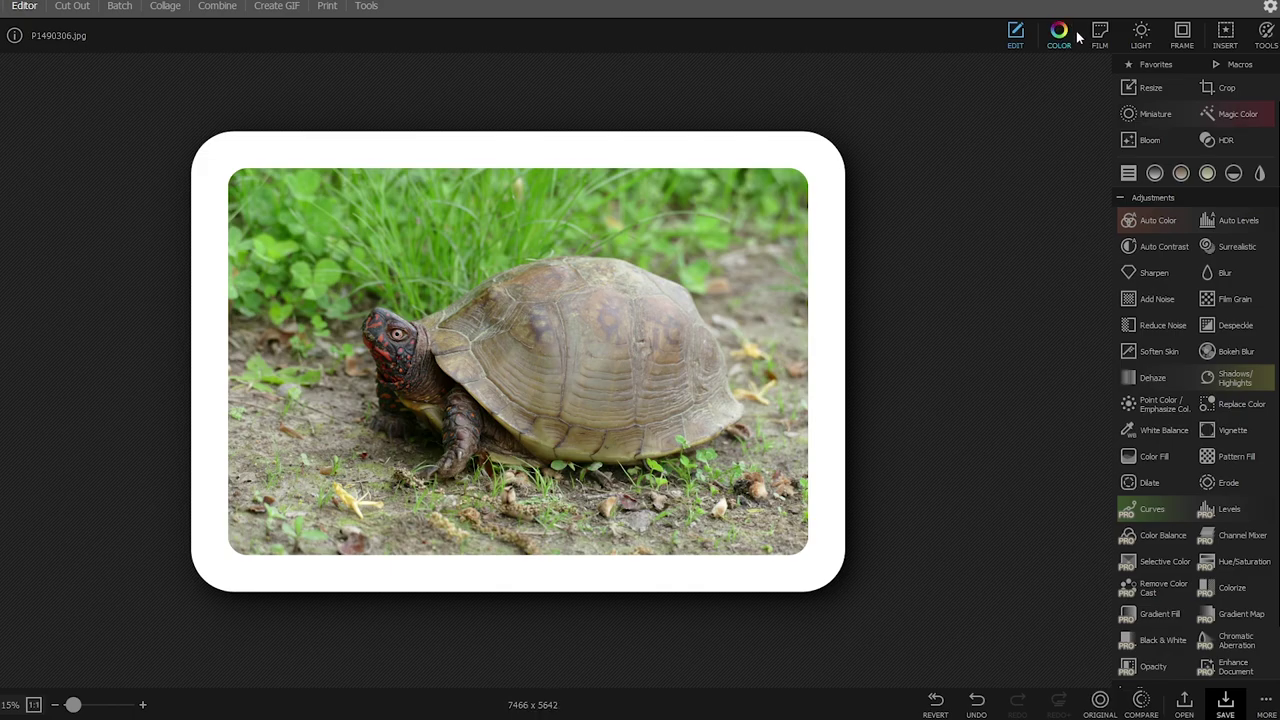
Reopen the turtle photo's border settings, cancel them, and return to the unframed photo
click(1184, 44)
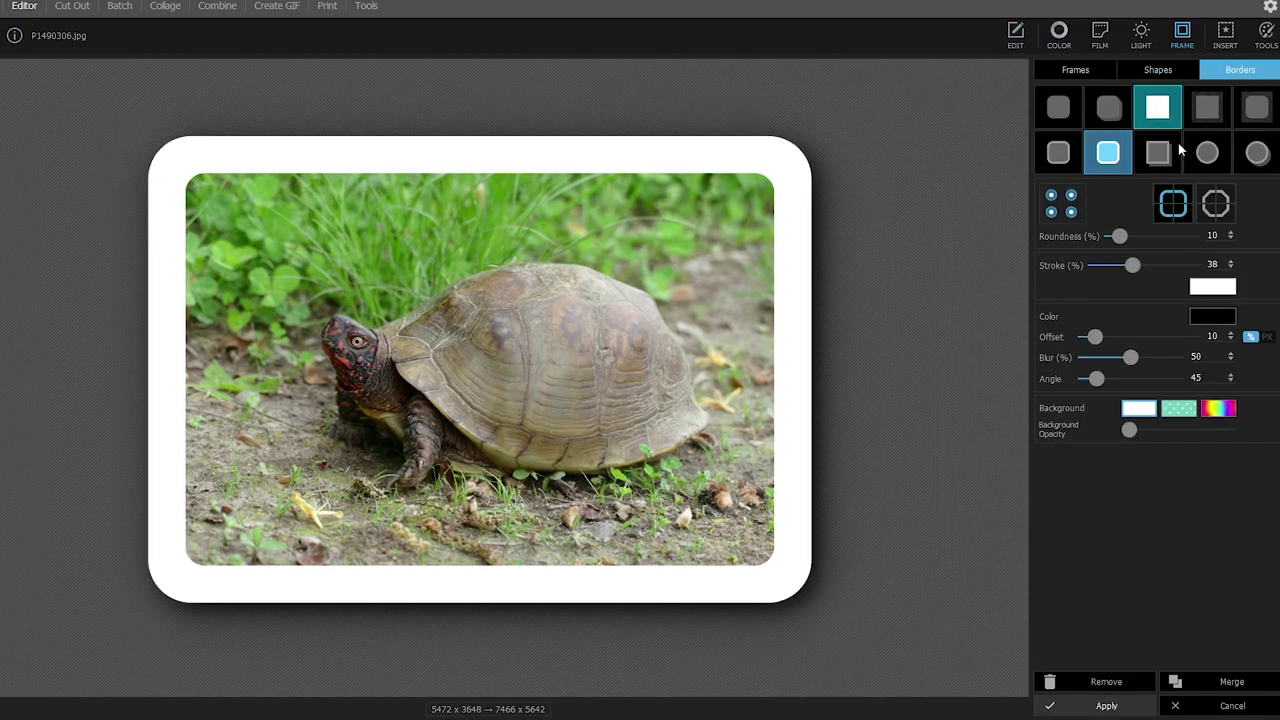
click(1225, 706)
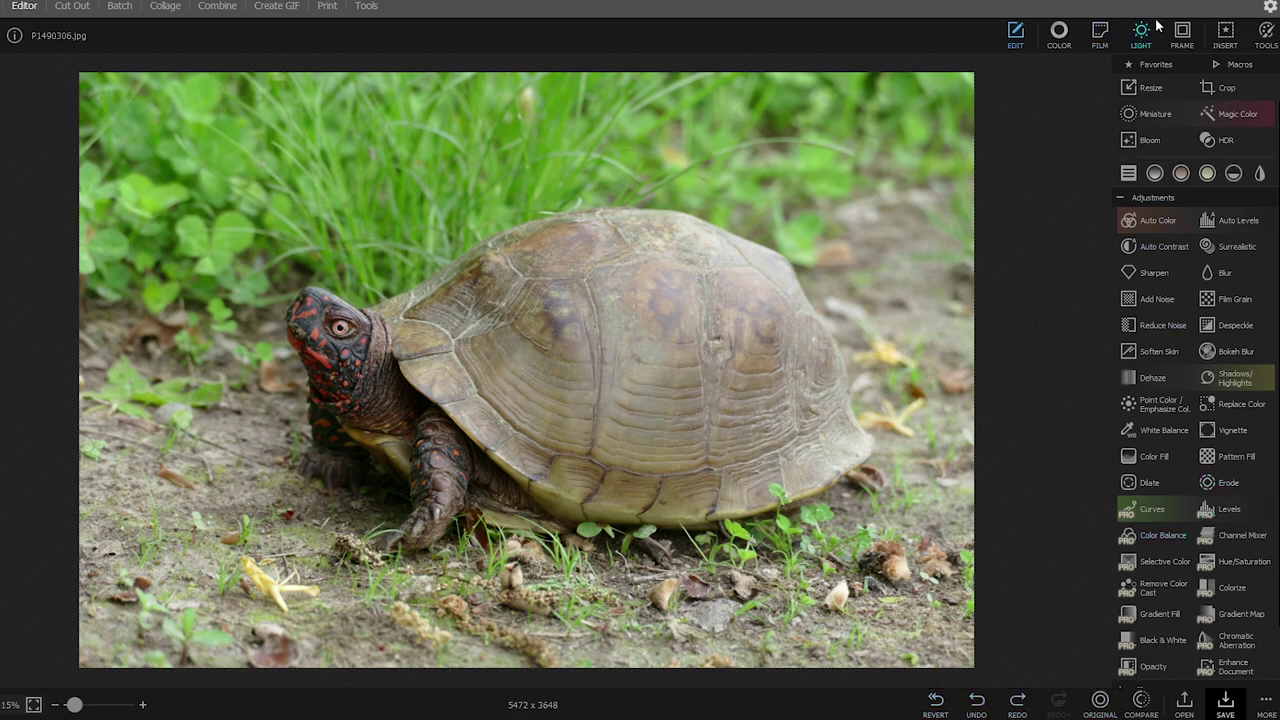
Insert a white arrow pointing at the turtle's head, set its thickness to 37, and extend its tail toward the photo's corner
click(1228, 35)
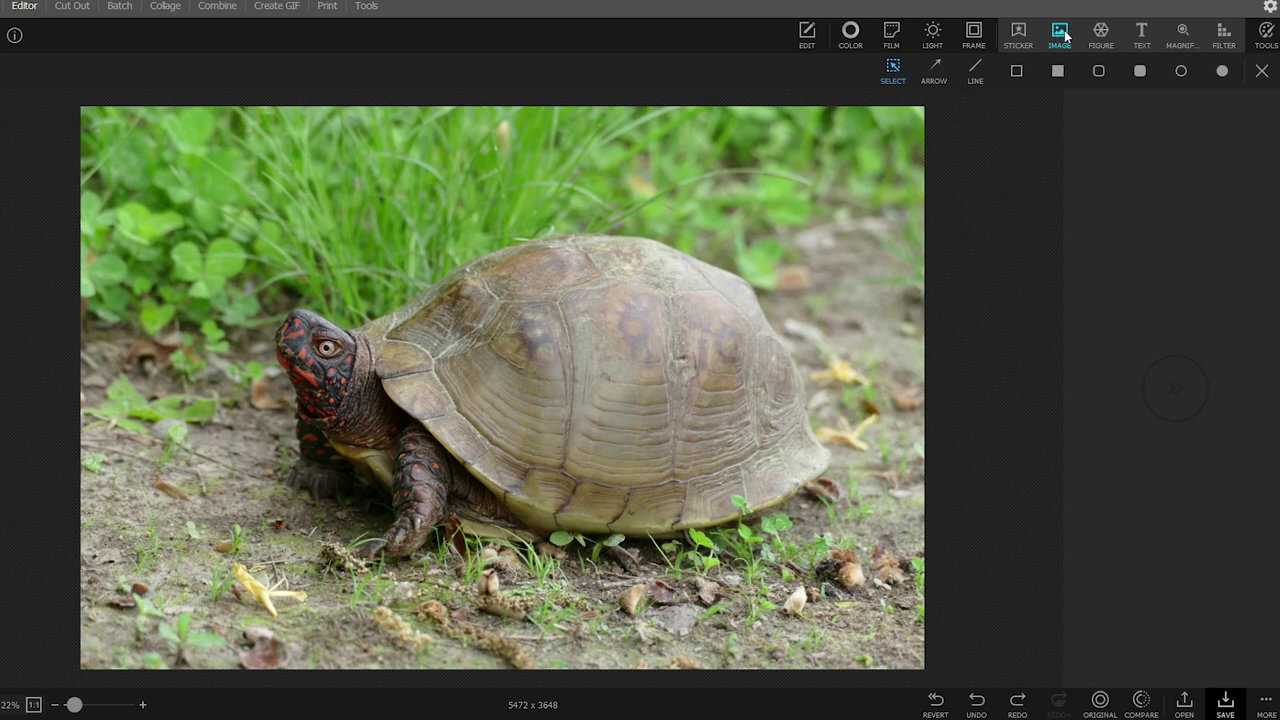
click(926, 75)
drag(208, 198, 282, 291)
drag(1130, 193, 1167, 192)
drag(208, 197, 129, 117)
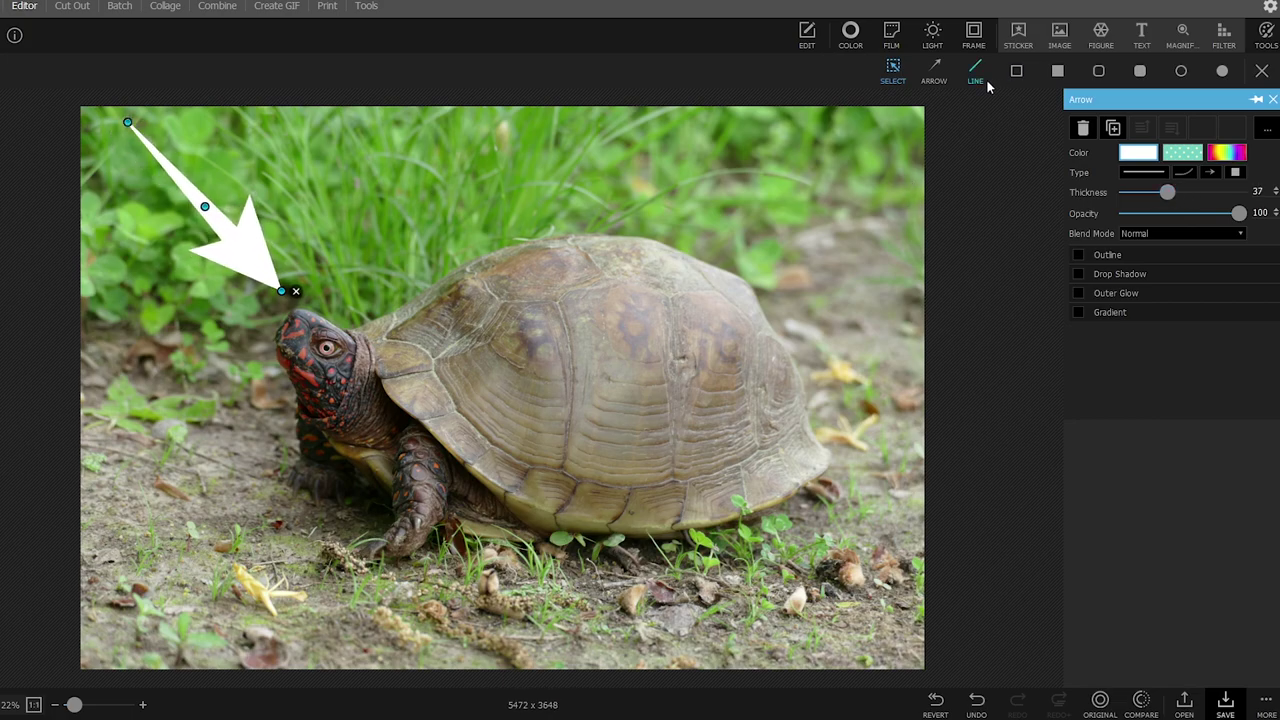
Draw a second arrow pointing at the rear of the shell, try a dot pattern on it, and fill it with the rainbow gradient
drag(800, 140, 718, 229)
click(934, 70)
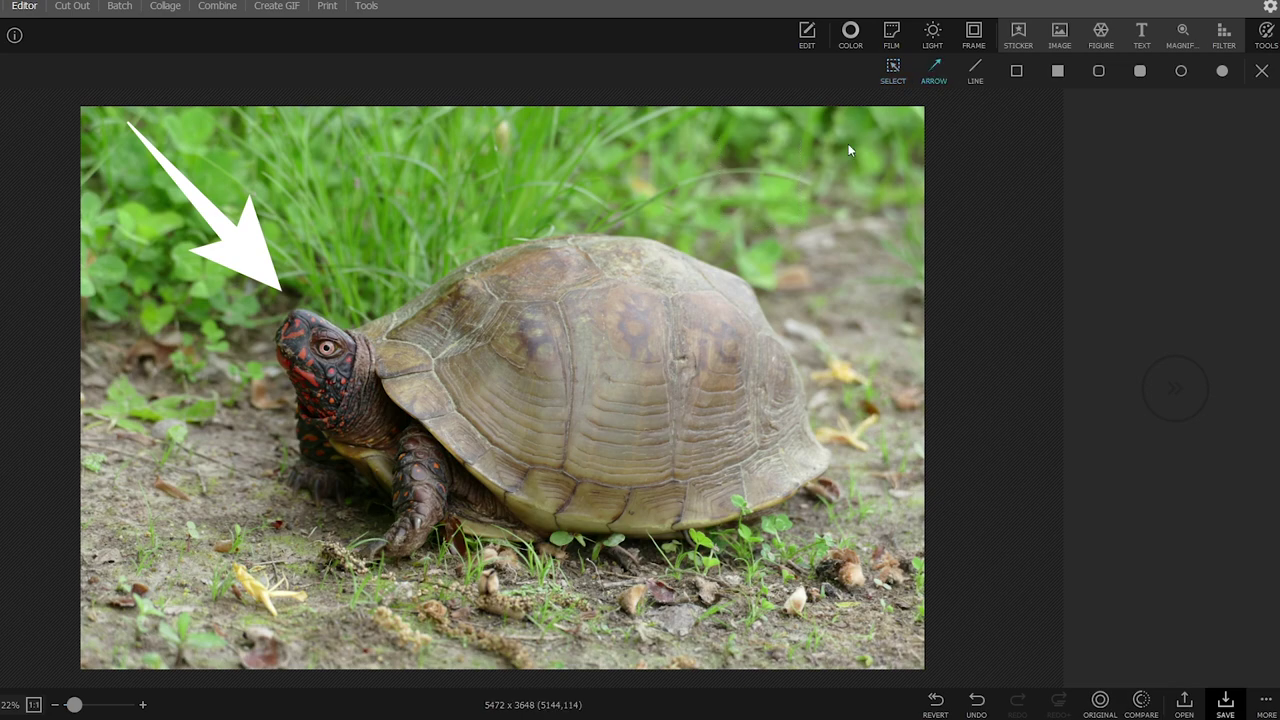
drag(832, 148, 740, 260)
click(1182, 152)
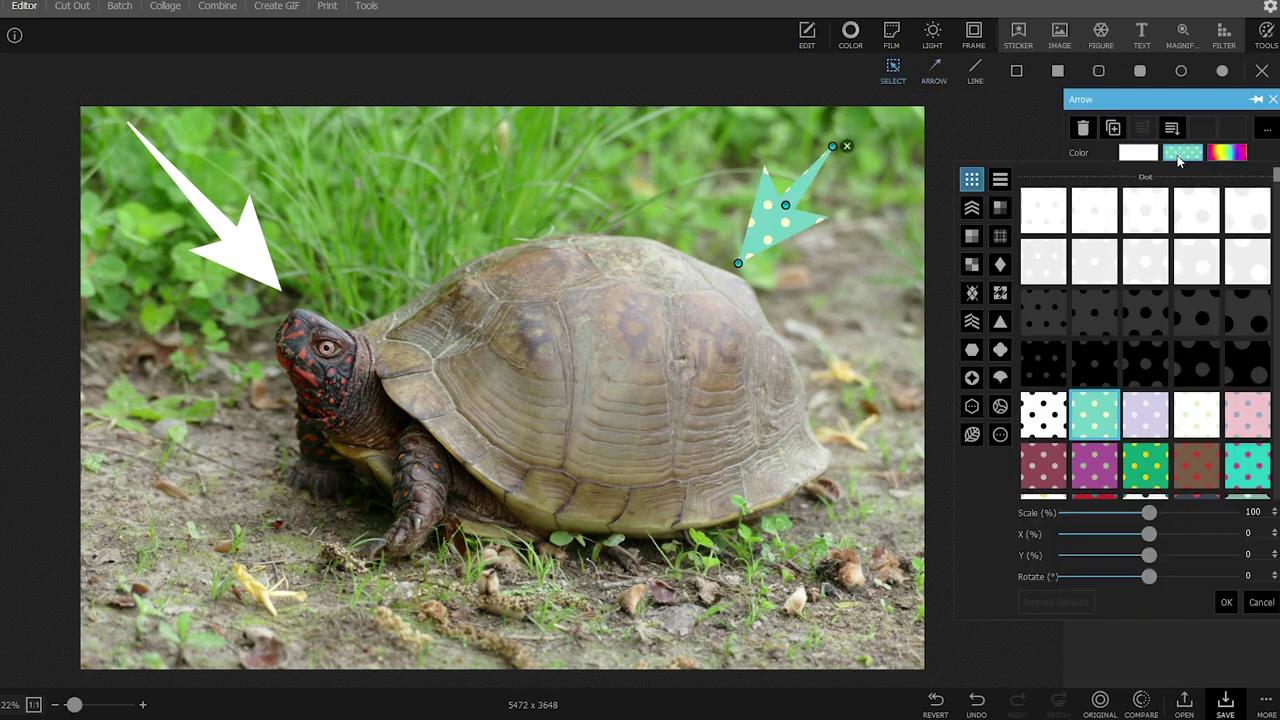
click(1238, 155)
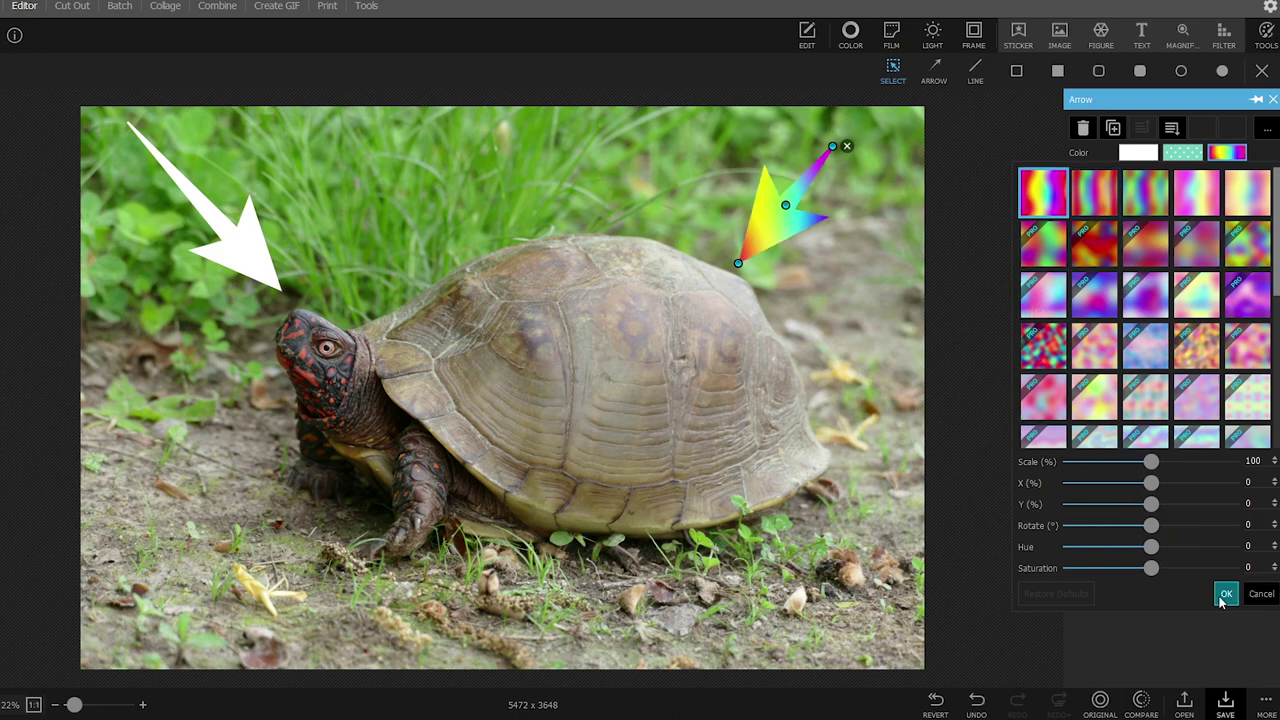
click(1261, 594)
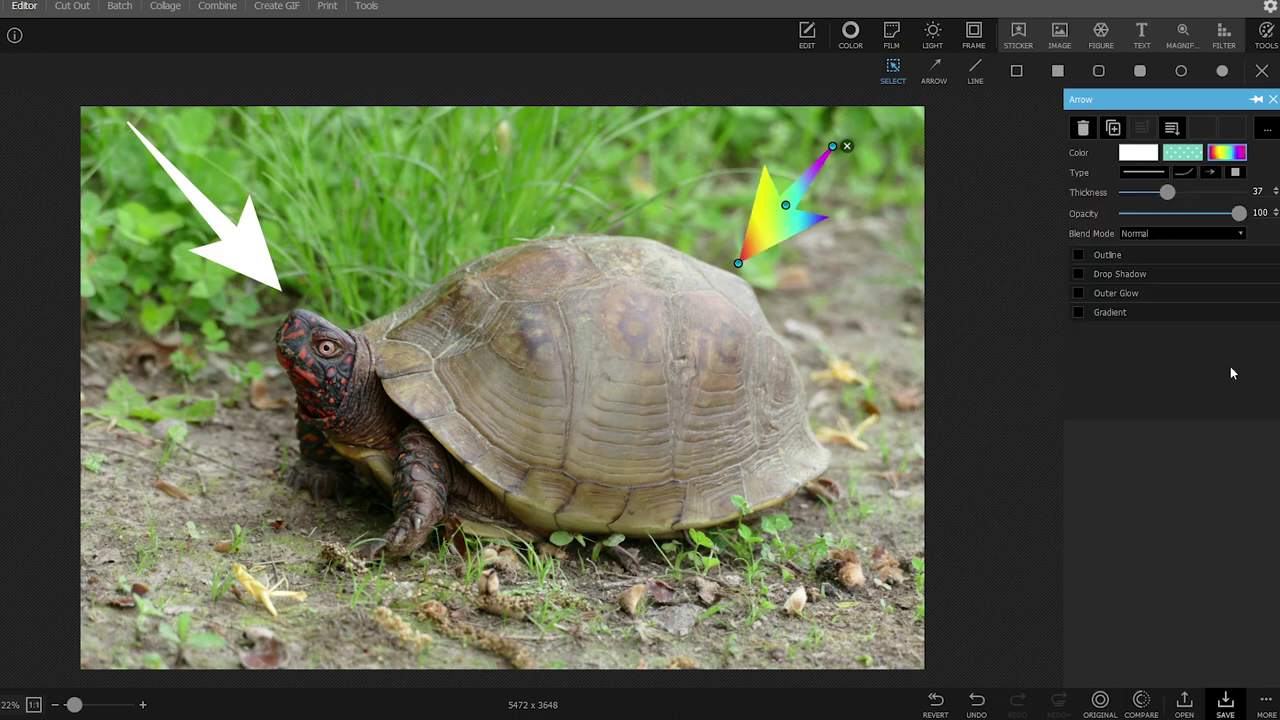
Draw a large rainbow-outlined rectangle around the turtle and a rainbow-outlined circle over its shell
click(1016, 71)
mouse_move(224, 166)
mouse_down()
mouse_move(833, 676)
mouse_move(869, 637)
mouse_up()
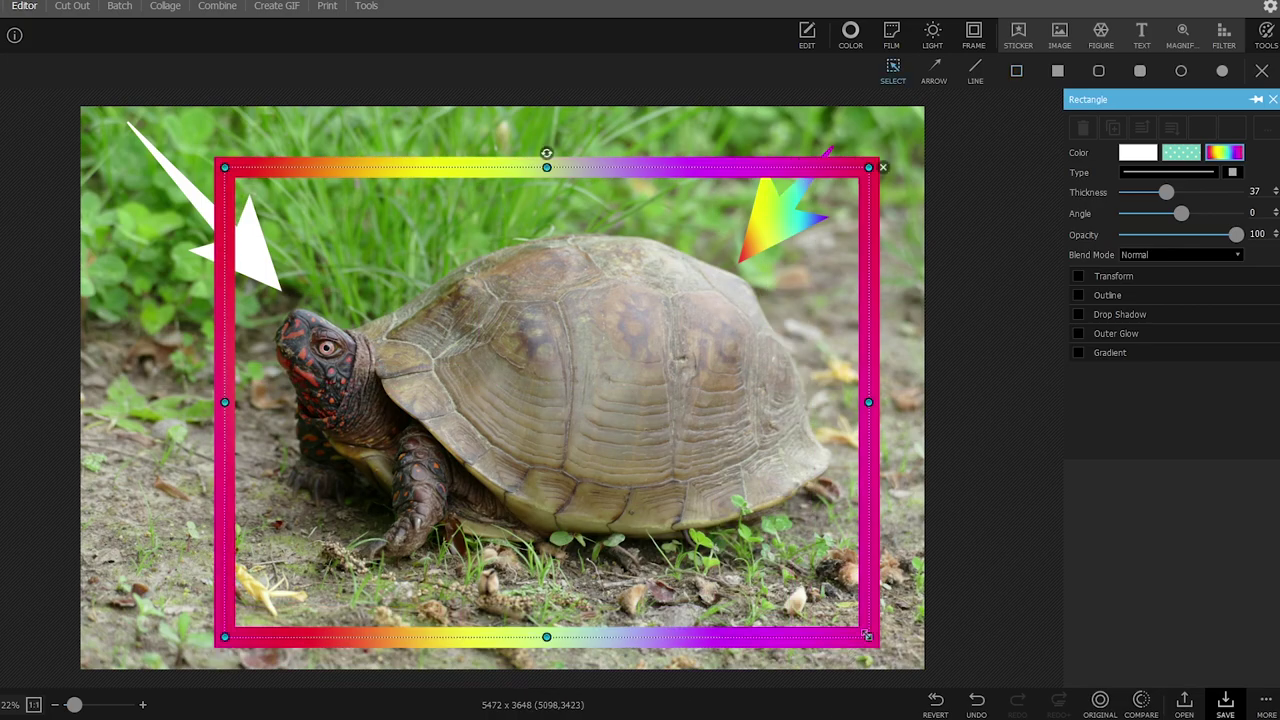
click(1180, 71)
mouse_move(429, 216)
mouse_down()
mouse_move(496, 268)
mouse_move(663, 449)
mouse_up()
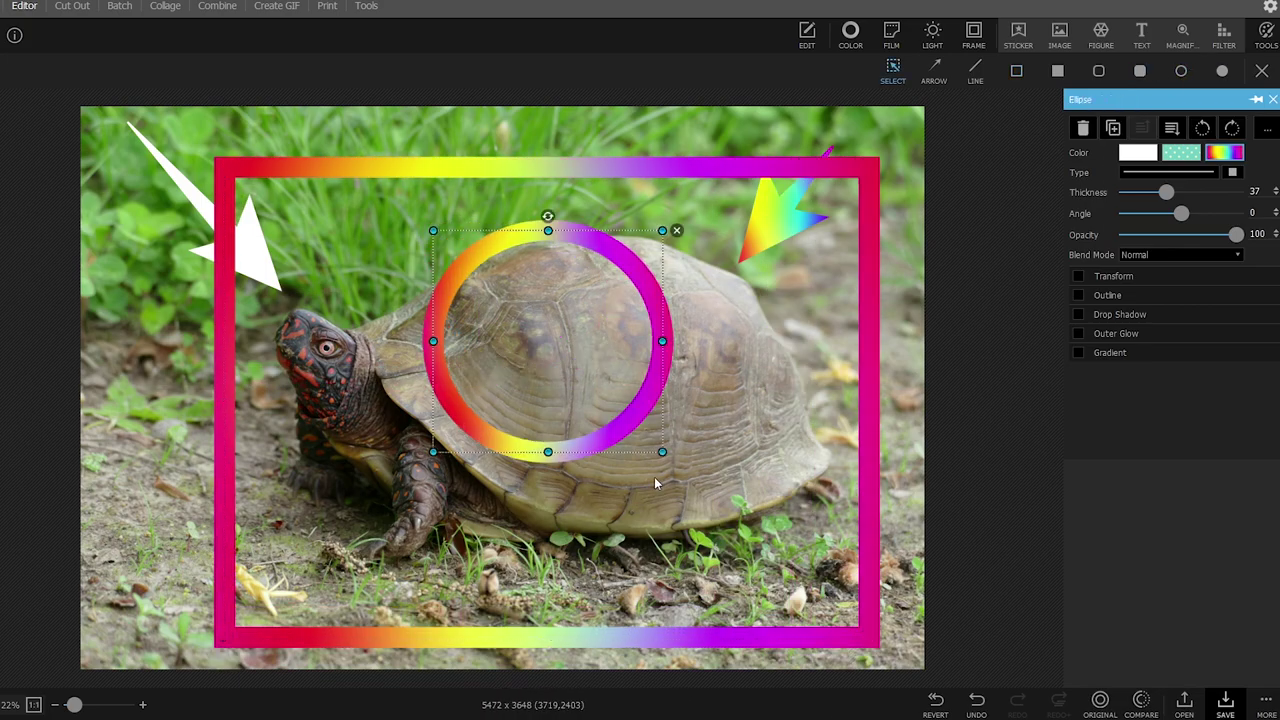
Undo the circle, the rectangle, the second arrow and the first arrow's thickness and length changes, and deselect the first arrow
key(ctrl+z)
key(ctrl+z)
key(ctrl+z)
key(ctrl+z)
key(ctrl+z)
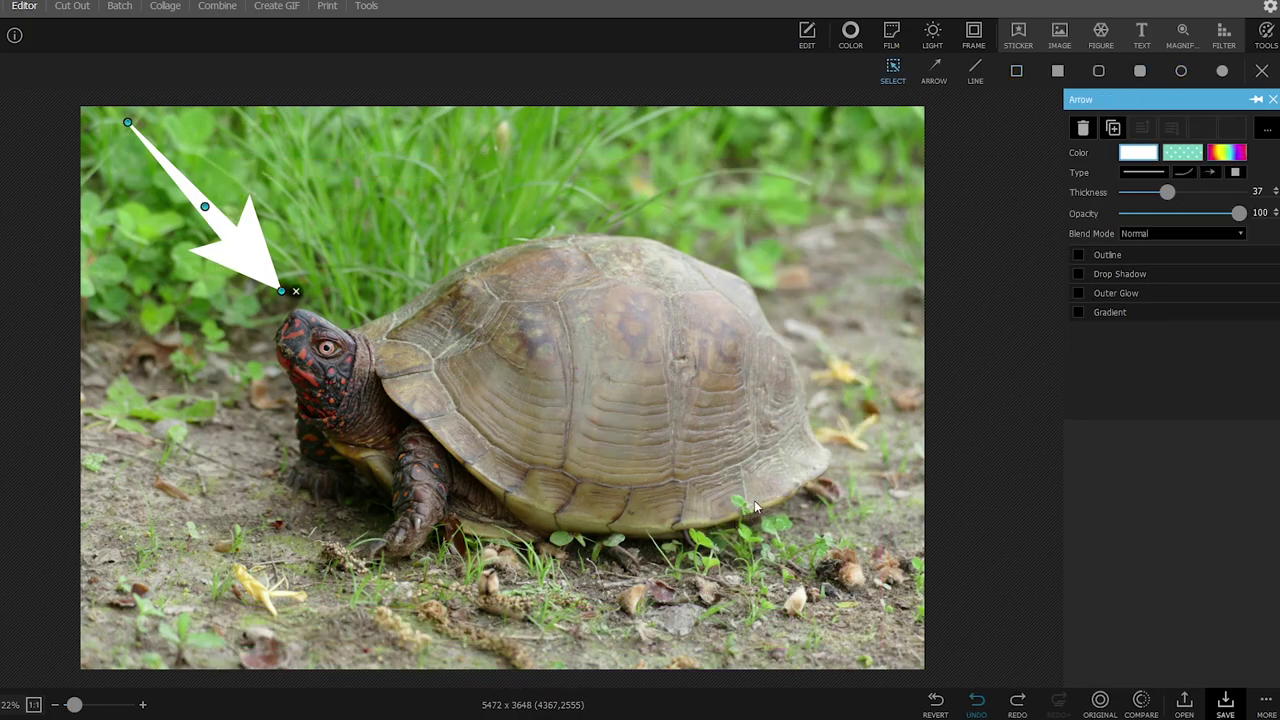
key(ctrl+z)
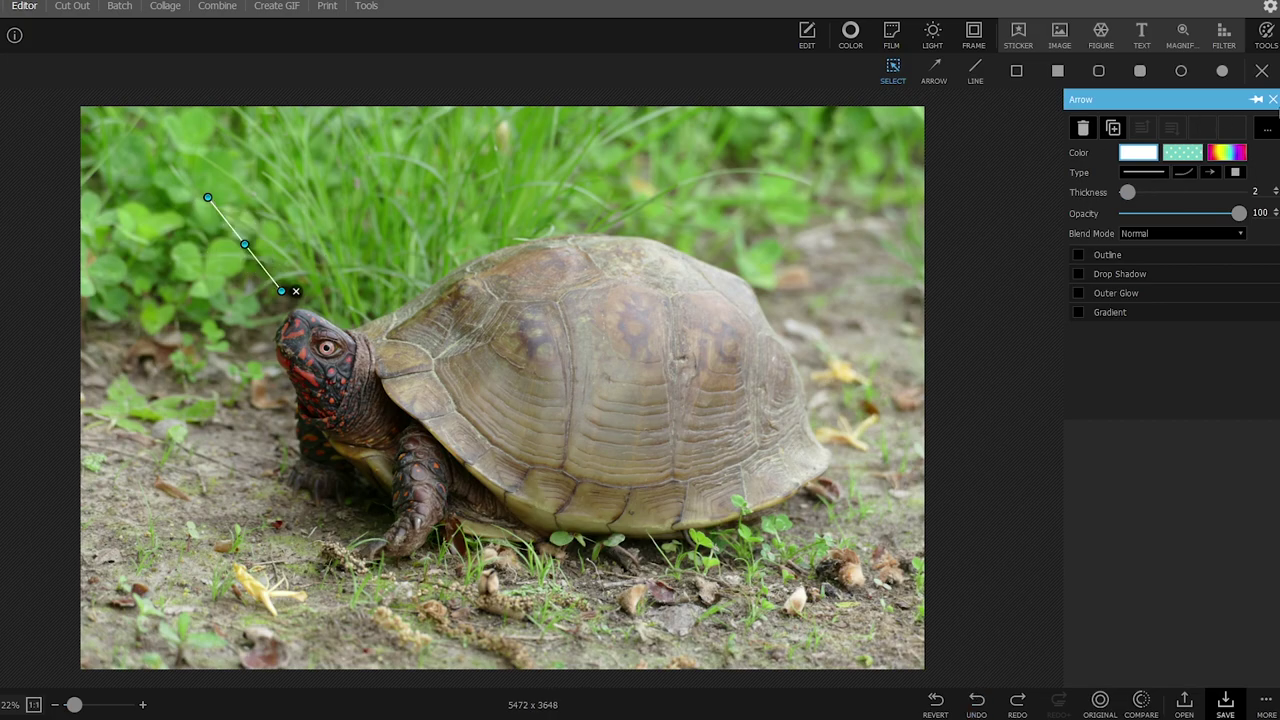
click(1273, 100)
Browse the smiley face stickers in the sticker collection
click(1018, 35)
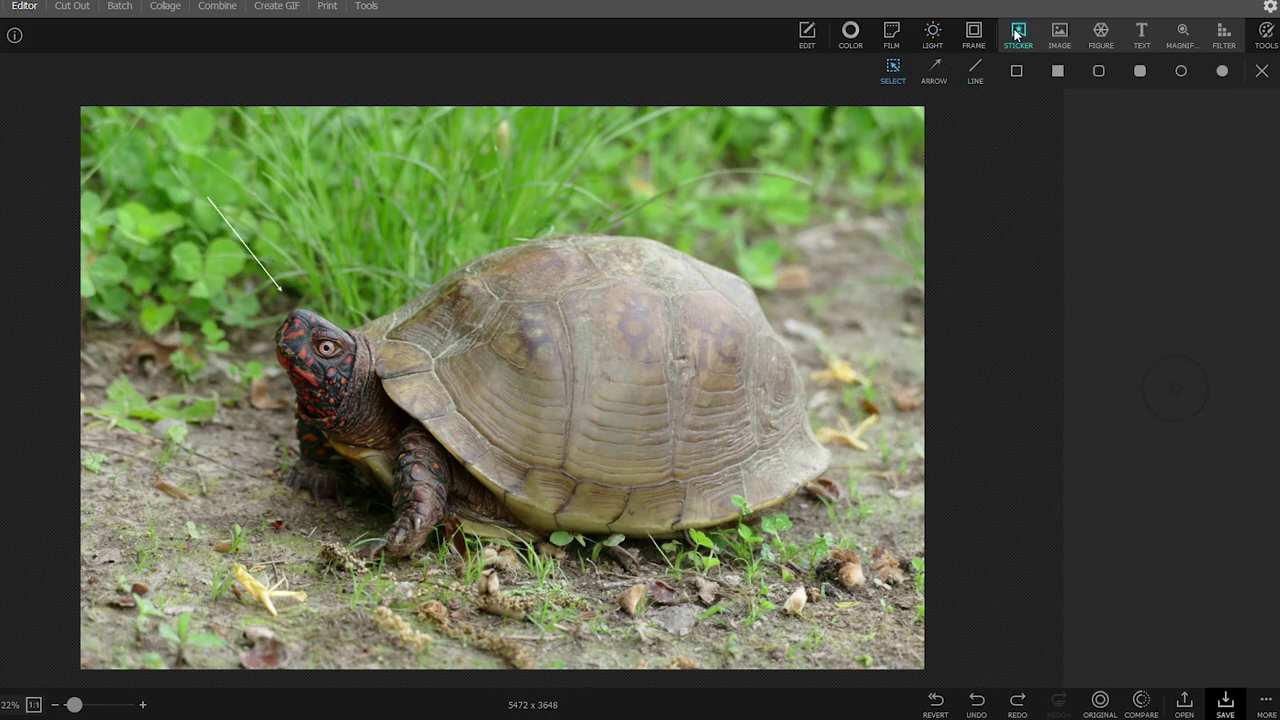
scroll(978, 160, down, 2)
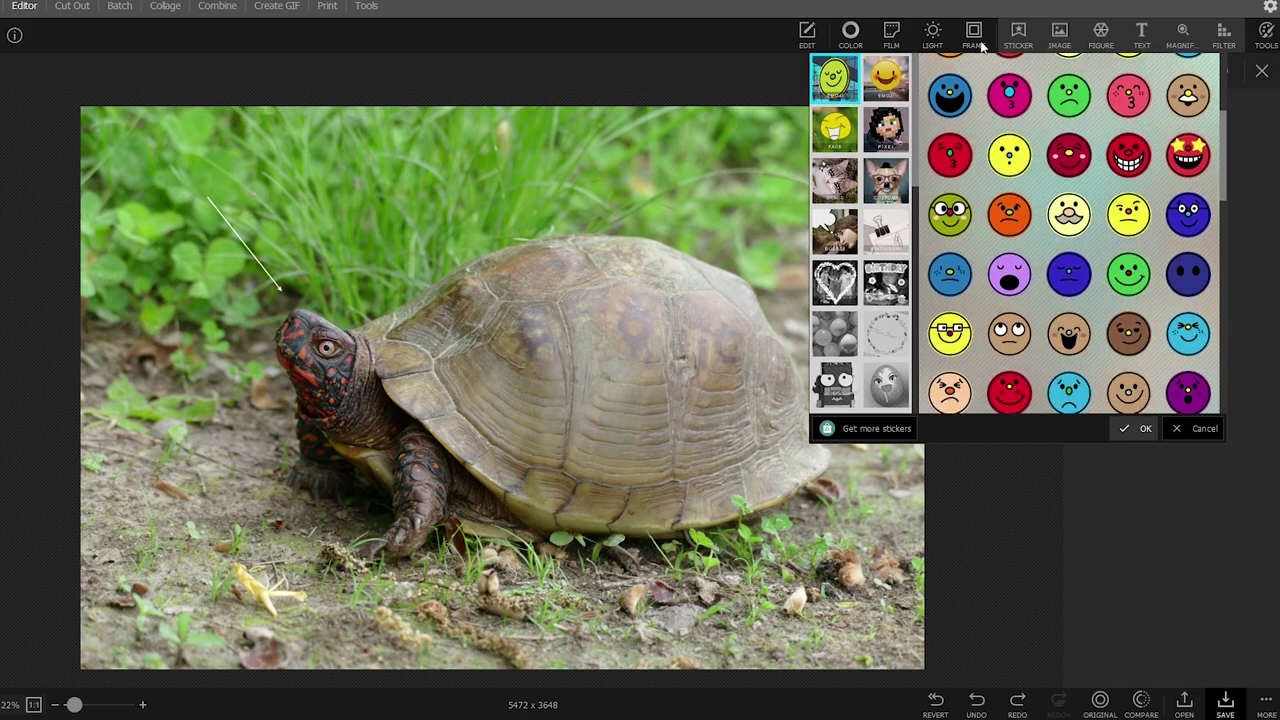
Insert the image "high Color v2" over the turtle photo, shrink it, and place it in the photo's upper-left corner
click(1062, 38)
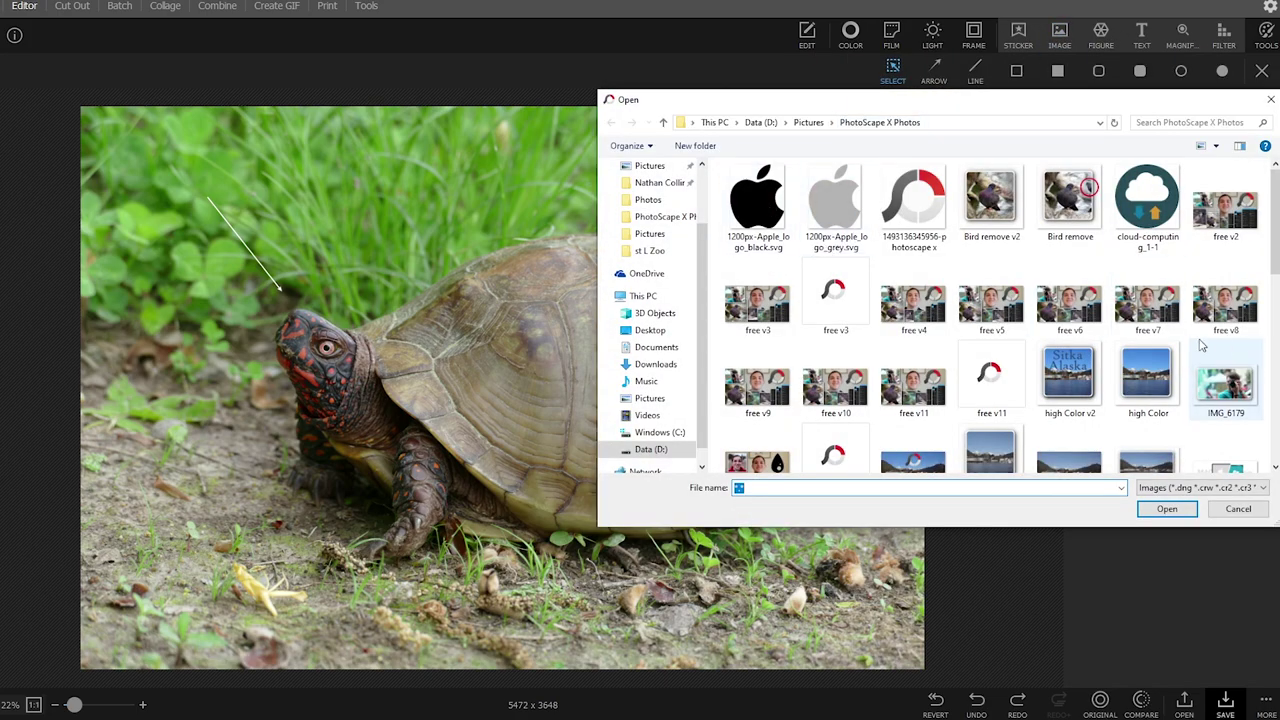
double_click(1075, 362)
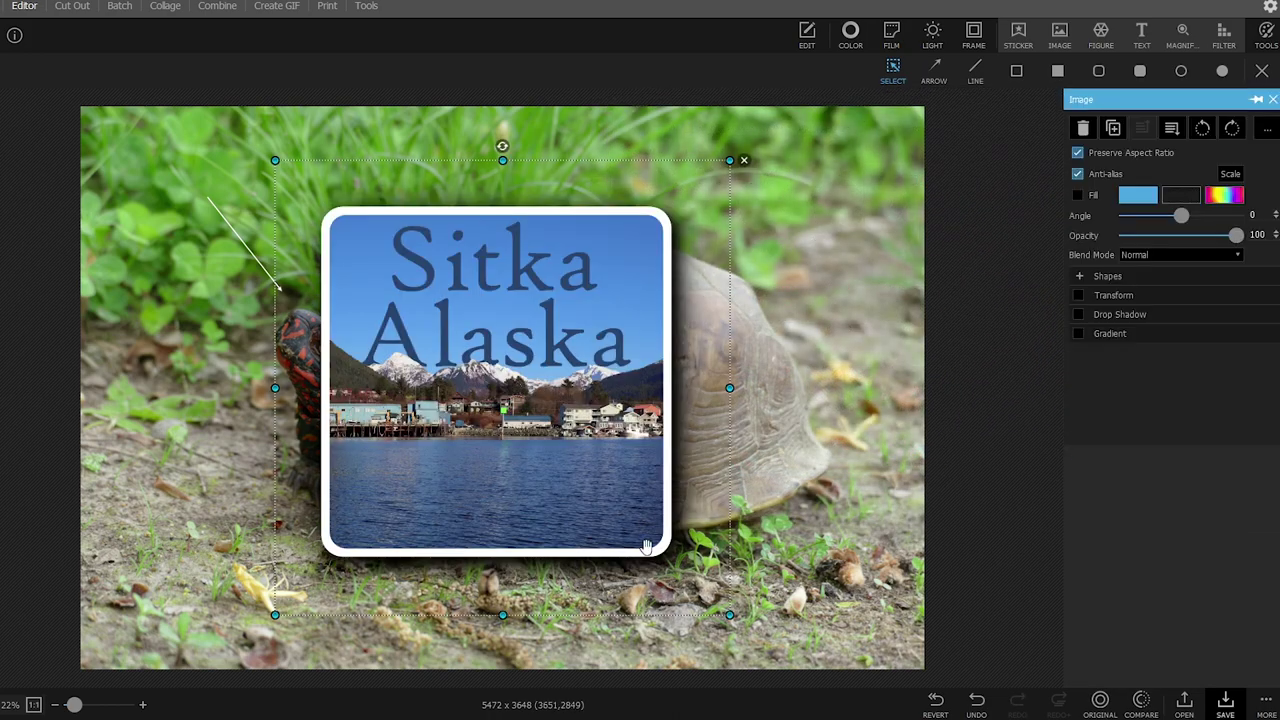
drag(668, 558, 540, 457)
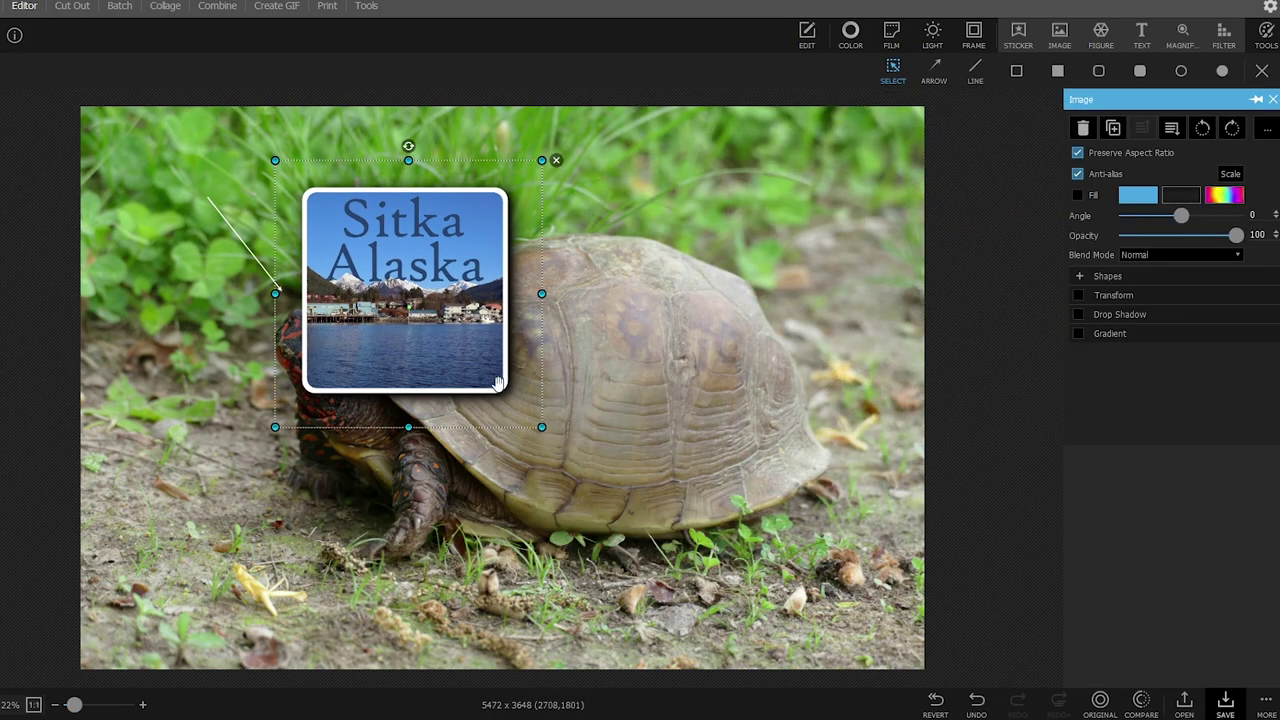
drag(479, 372, 284, 312)
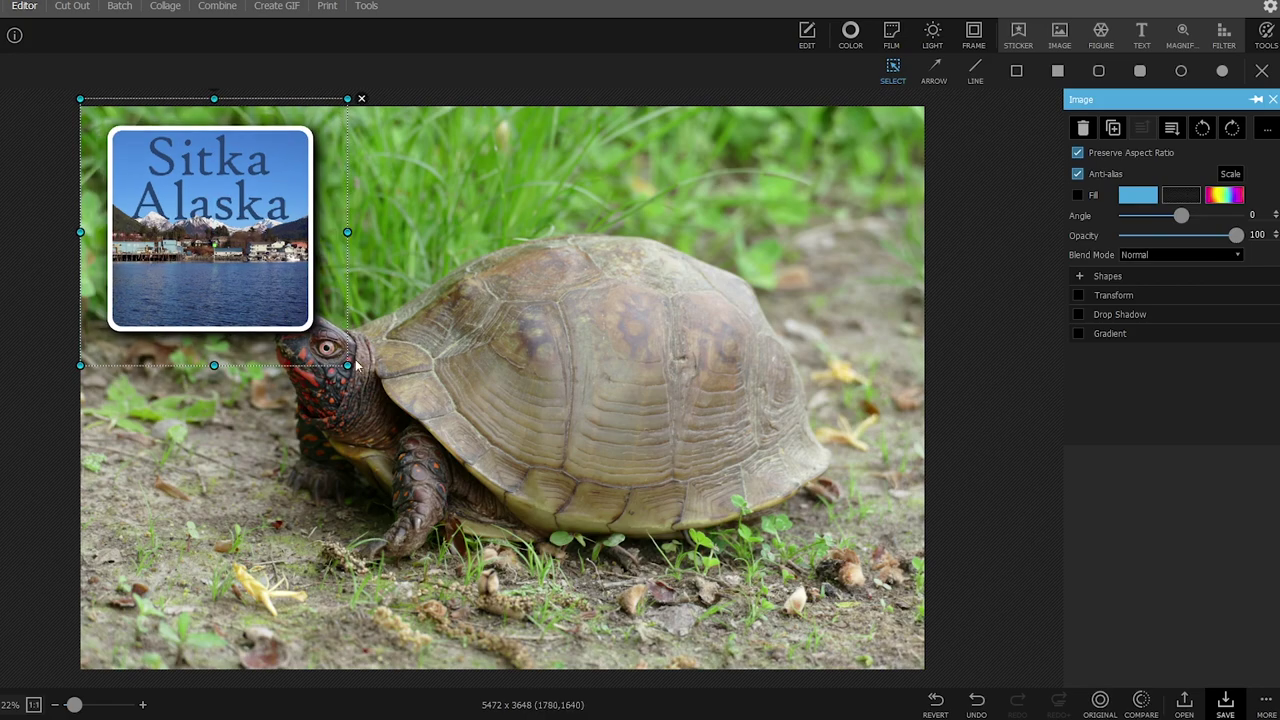
scroll(284, 312, down, 4)
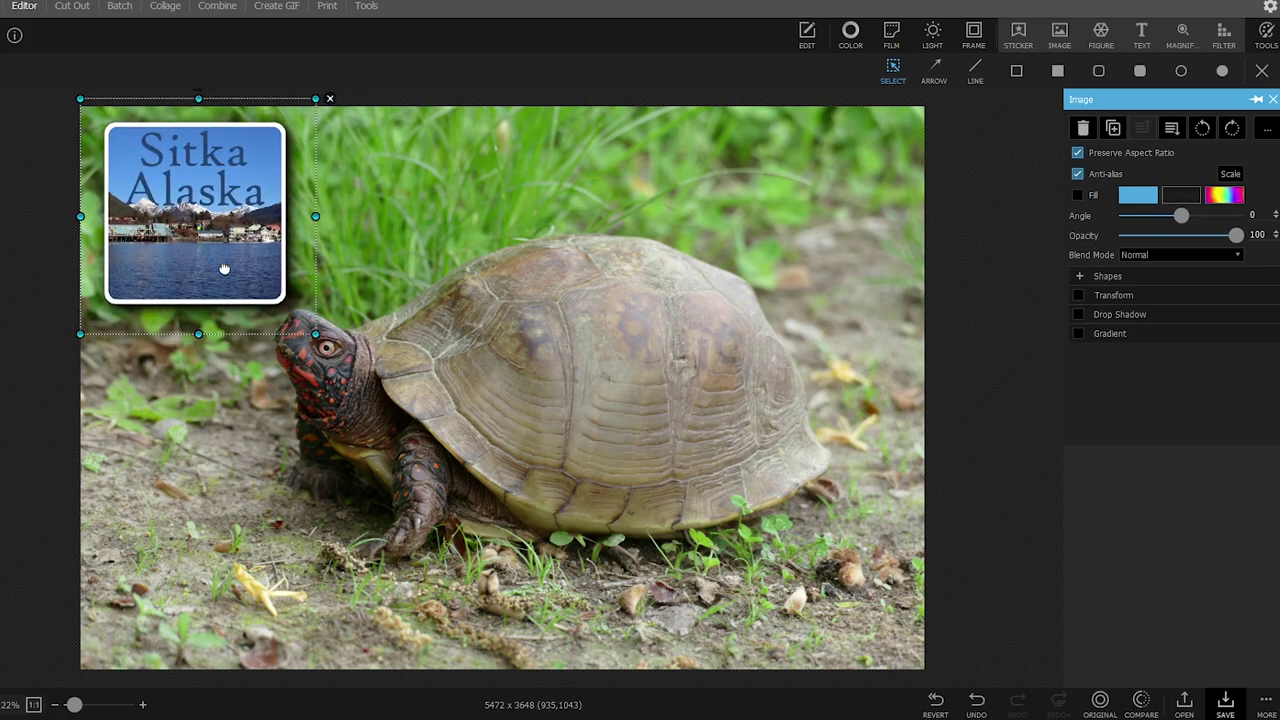
drag(223, 271, 225, 273)
click(315, 430)
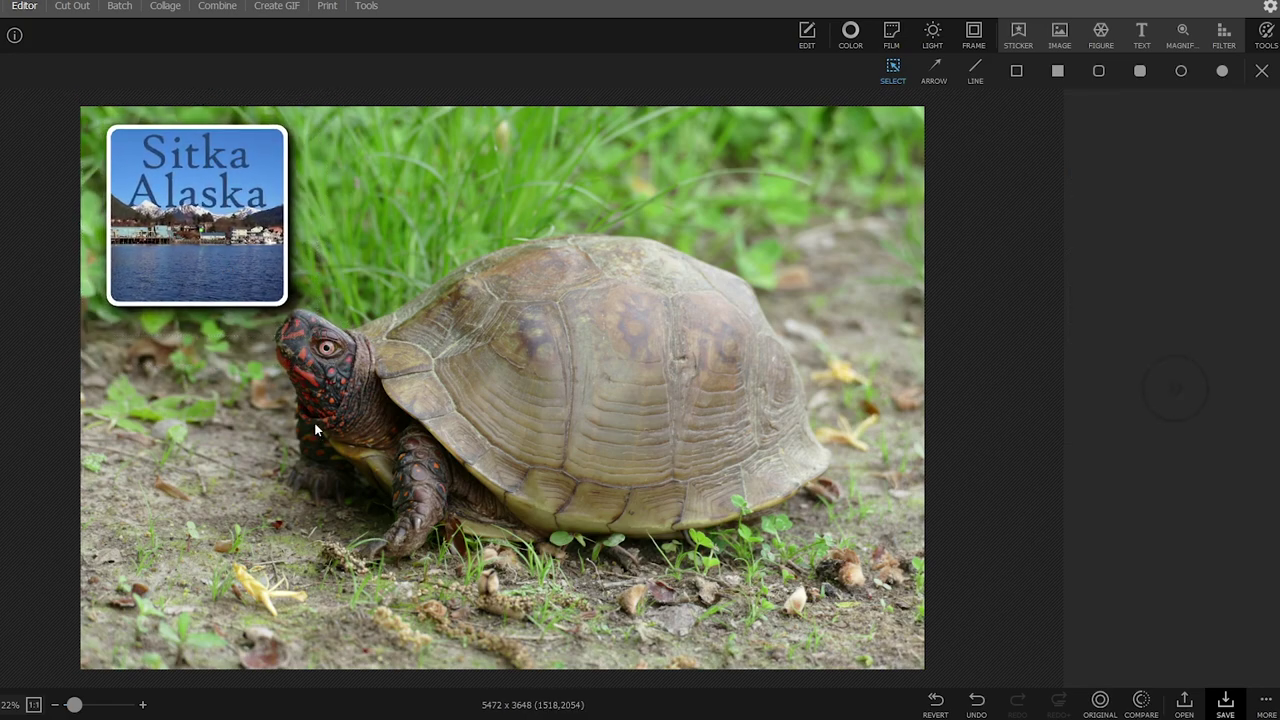
Undo the inserted image's last adjustments, and remove both the image and the thin arrow from the photo
key(ctrl+z)
key(ctrl+z)
key(ctrl+z)
key(ctrl+z)
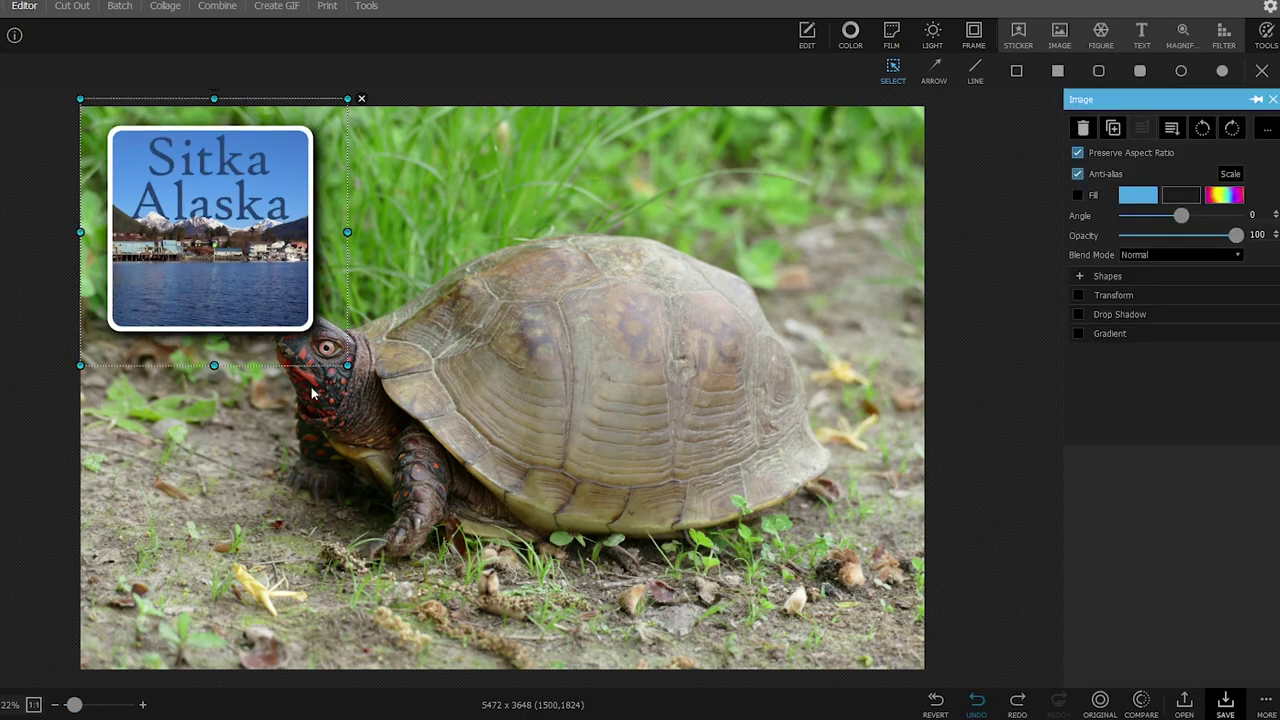
key(Delete)
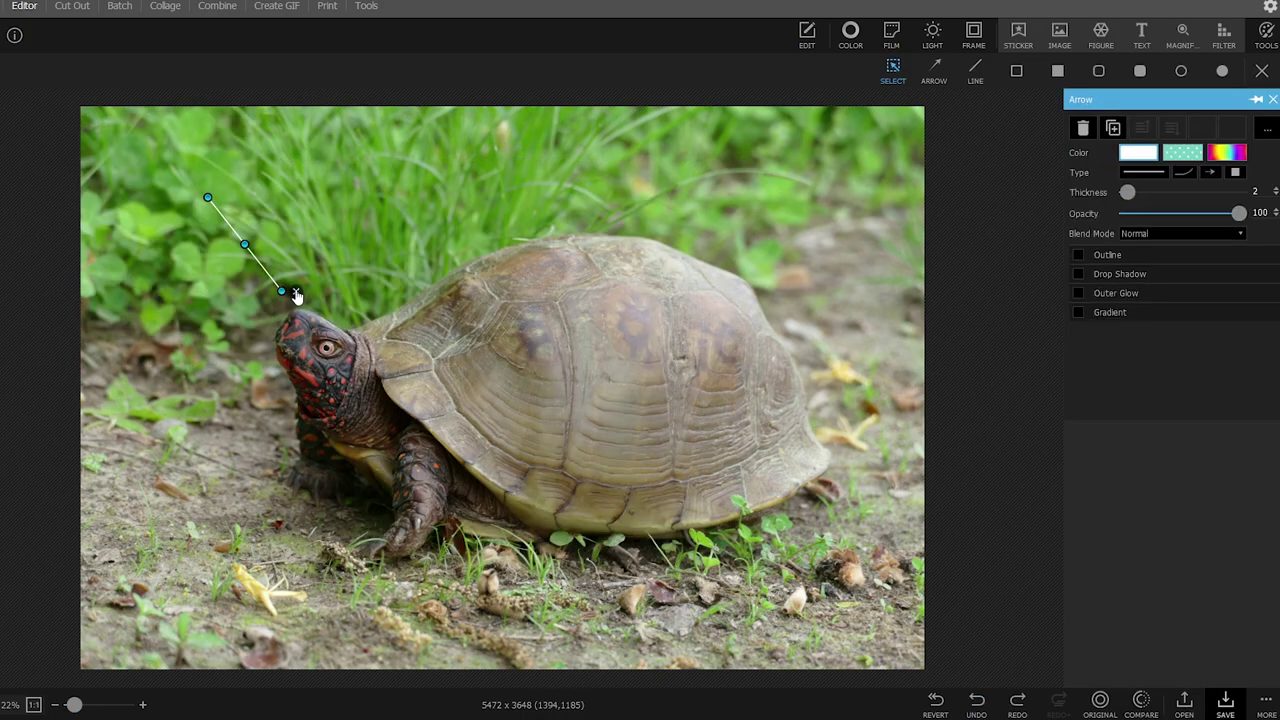
key(Delete)
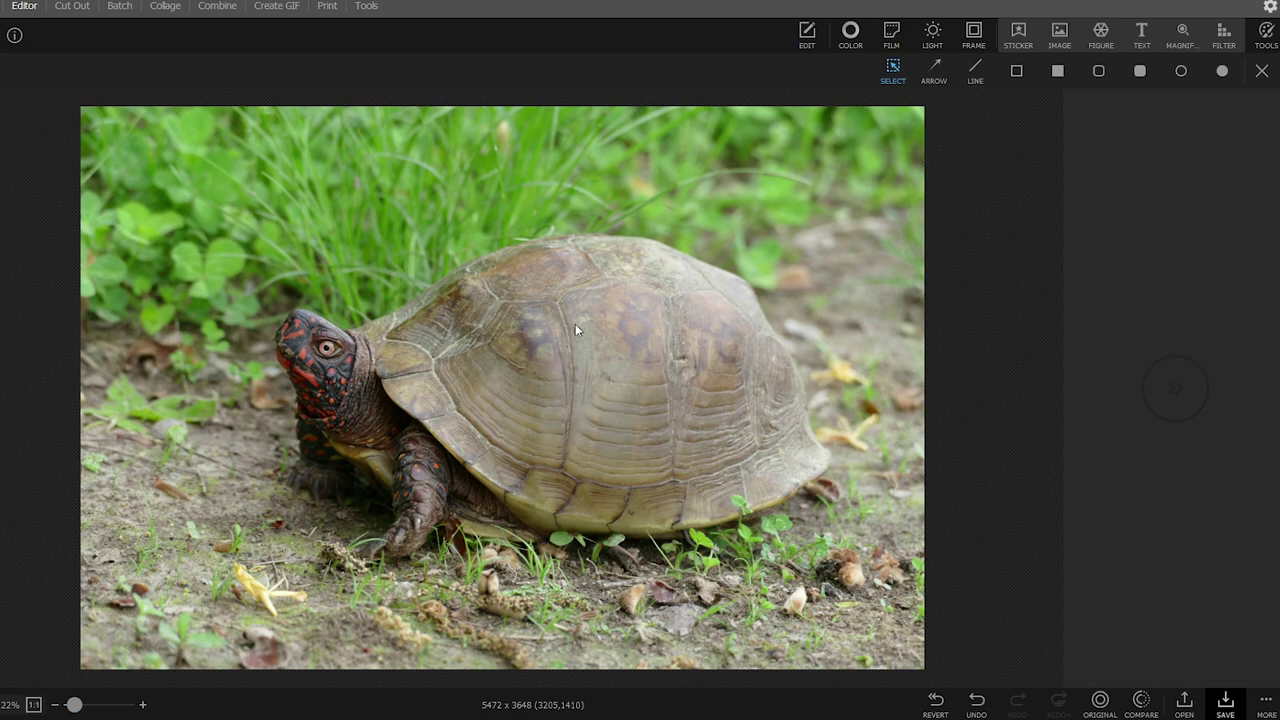
View the basic shapes in the figure collection
click(975, 68)
click(1101, 34)
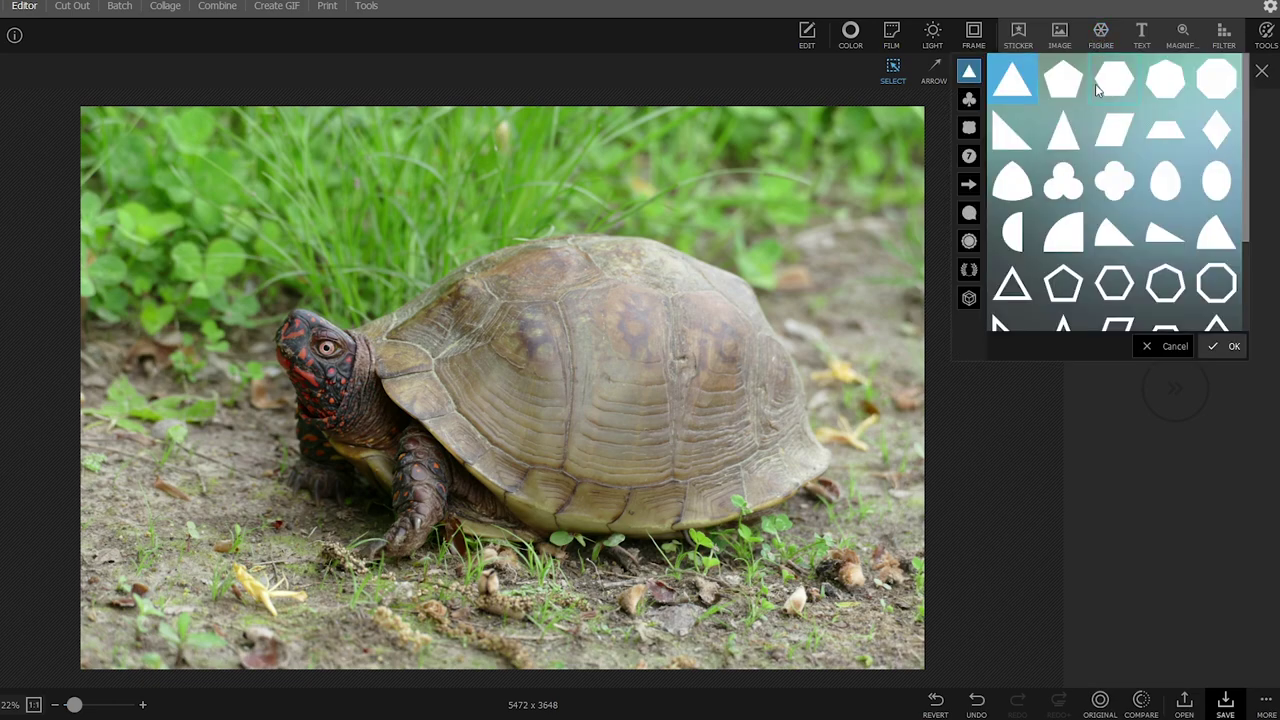
Add a text object to the turtle photo and replace its placeholder wording with "Cute"
click(1143, 36)
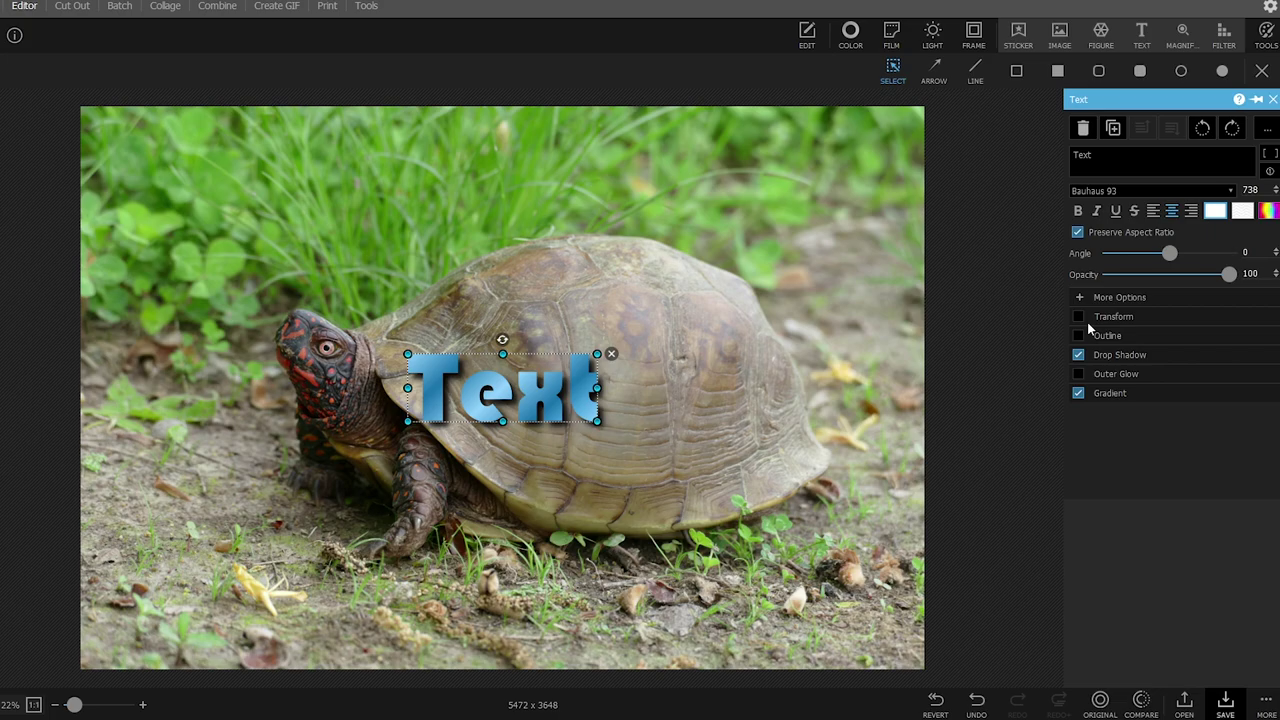
click(1095, 160)
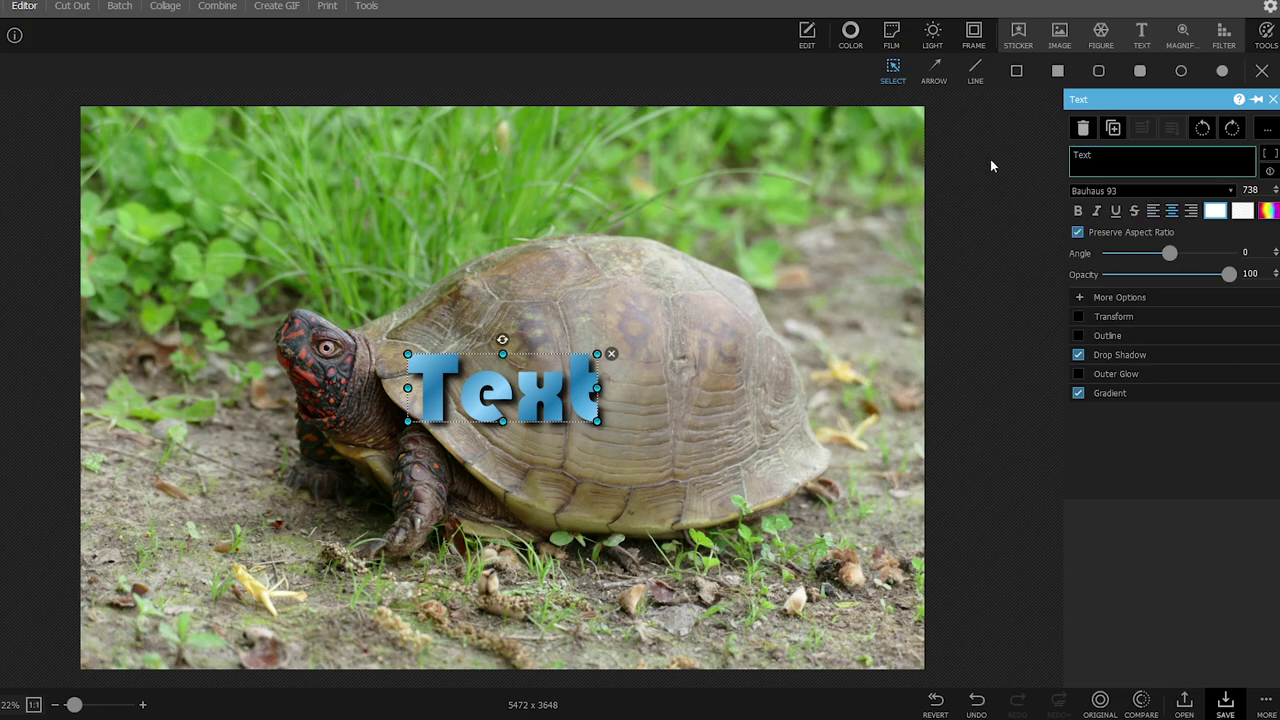
key(BackSpace)
text(\)
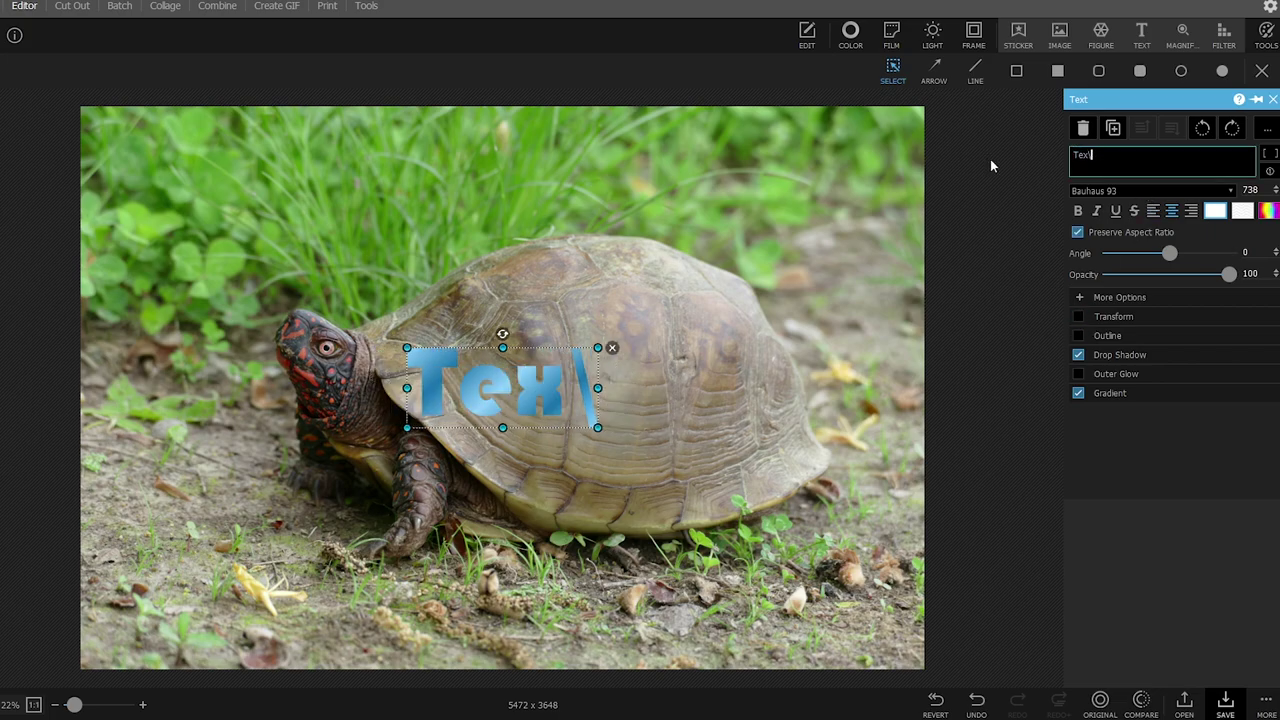
key(BackSpace)
key(BackSpace)
key(BackSpace)
key(BackSpace)
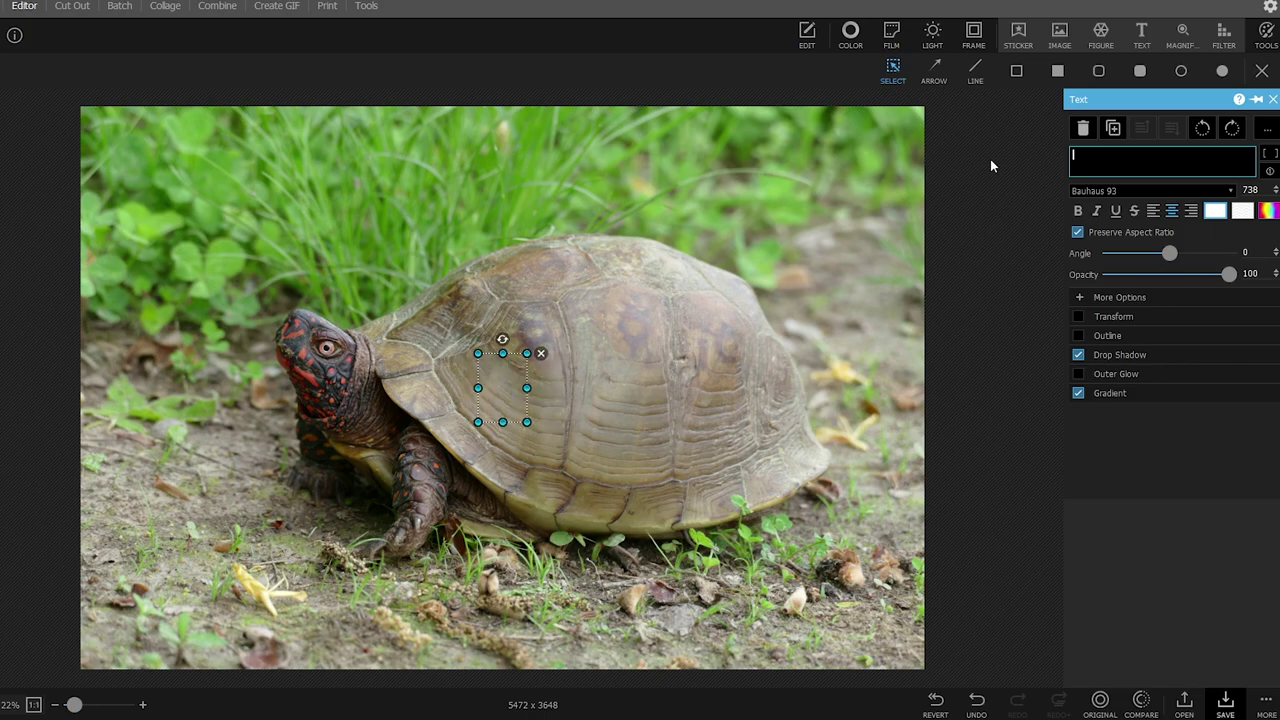
text(Cute)
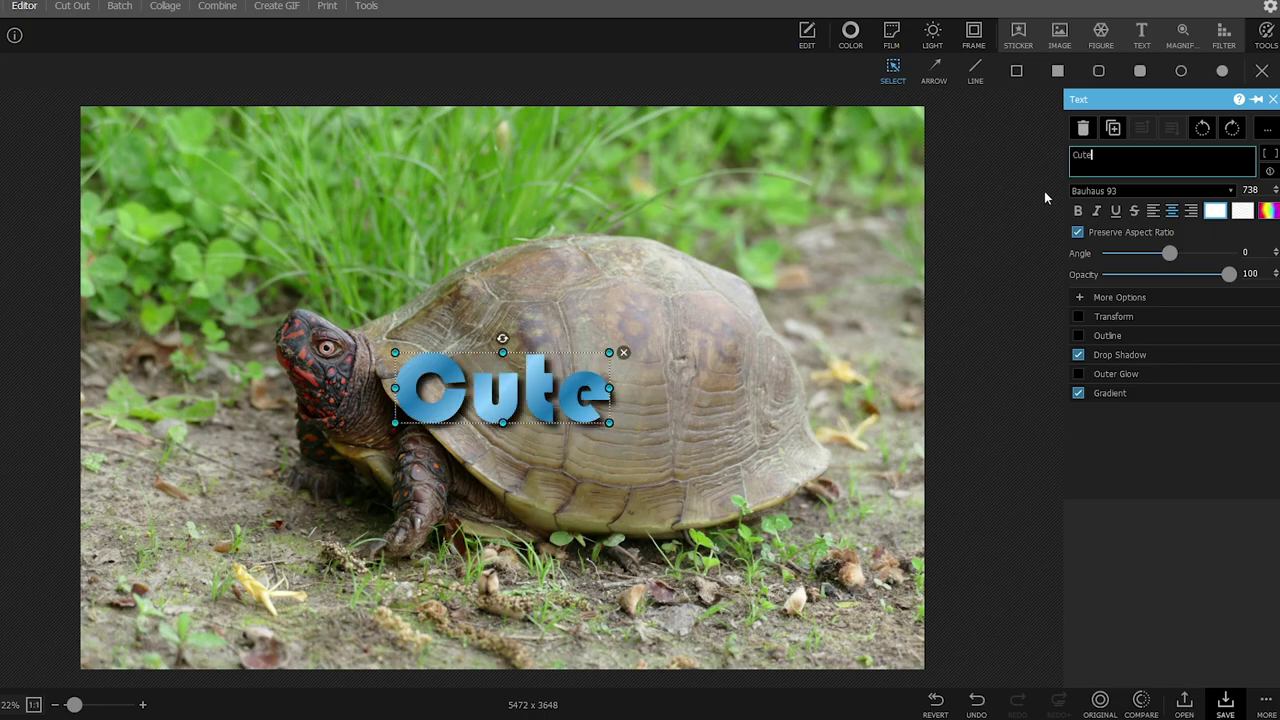
Make the "Cute" text solid white without a gradient, enlarge it to size 1335, and place it in the photo's upper-left area
click(1213, 211)
drag(476, 383, 154, 167)
drag(286, 204, 460, 262)
drag(337, 249, 368, 232)
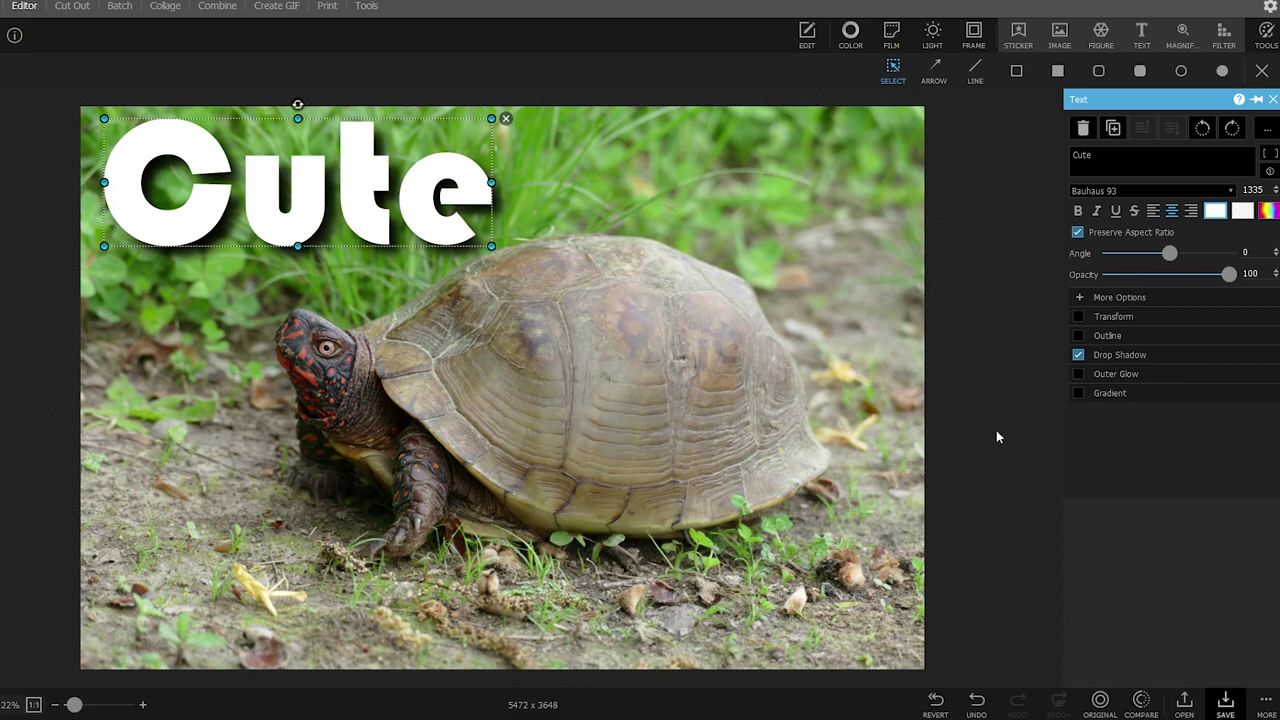
Apply the Transform perspective preset that narrows the top of the "Cute" text, then shrink the text and remove it from the photo
click(1080, 317)
click(1079, 317)
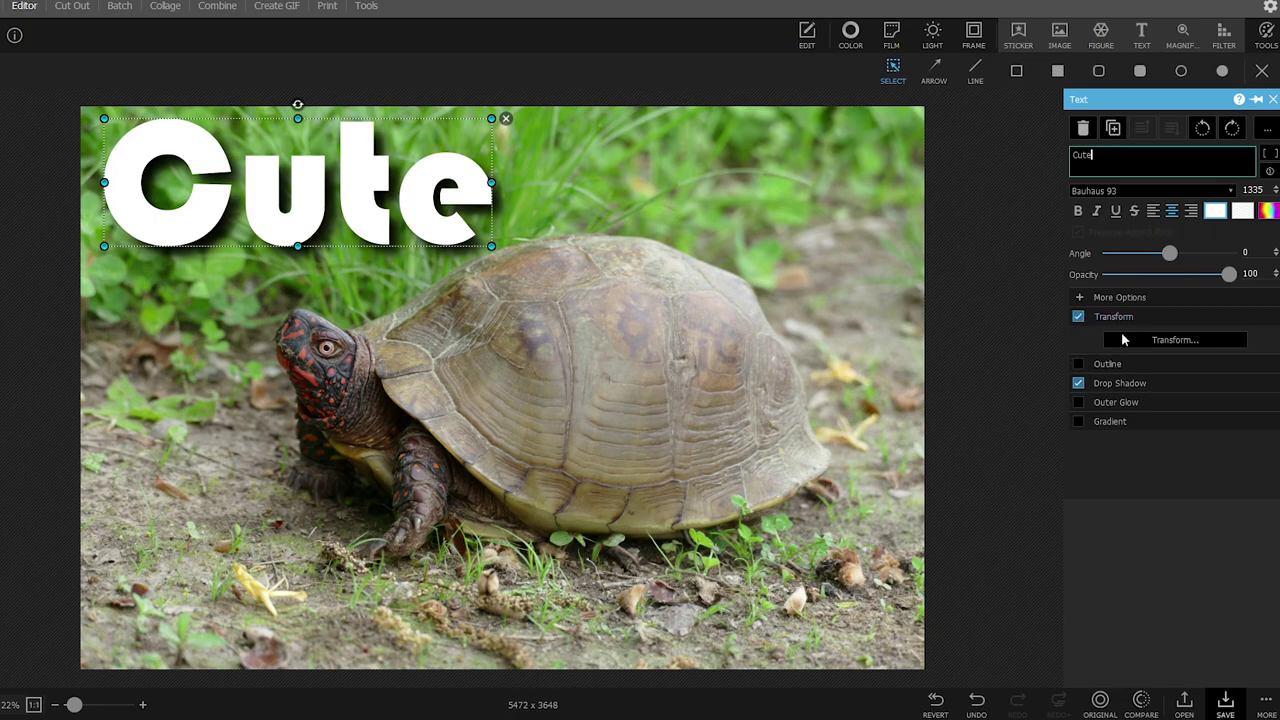
click(1134, 341)
click(840, 166)
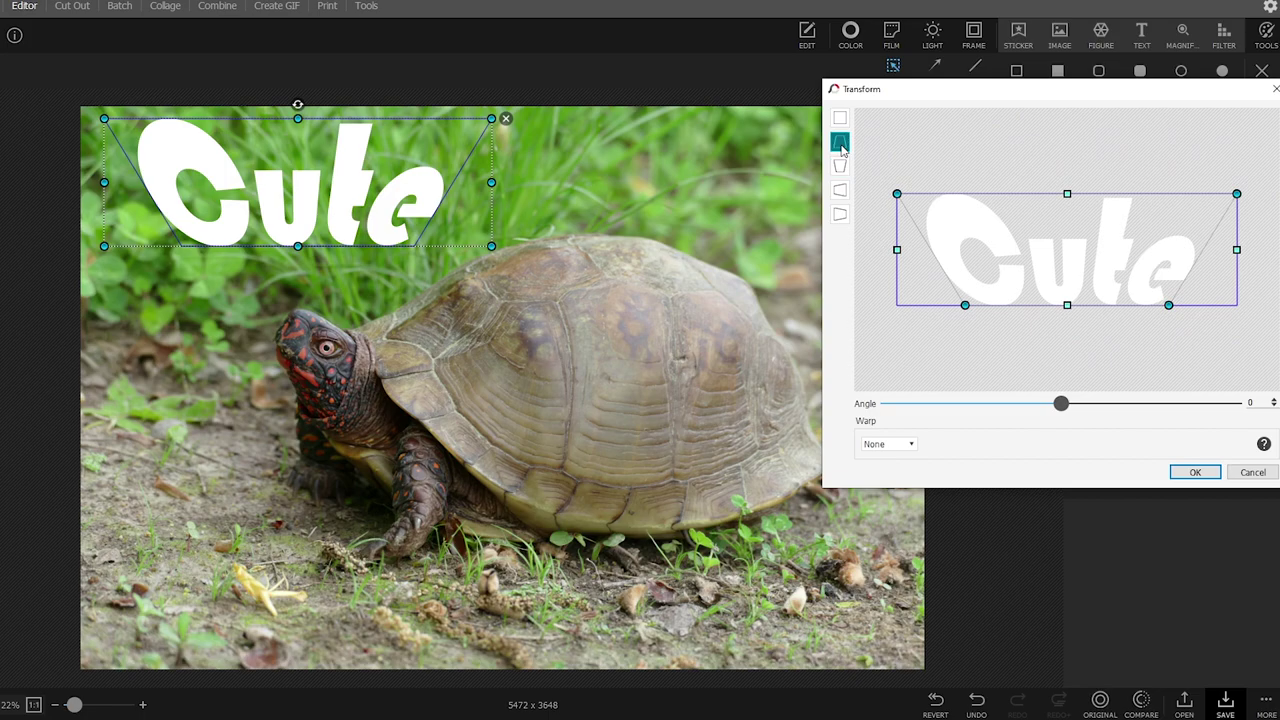
click(840, 142)
click(1195, 472)
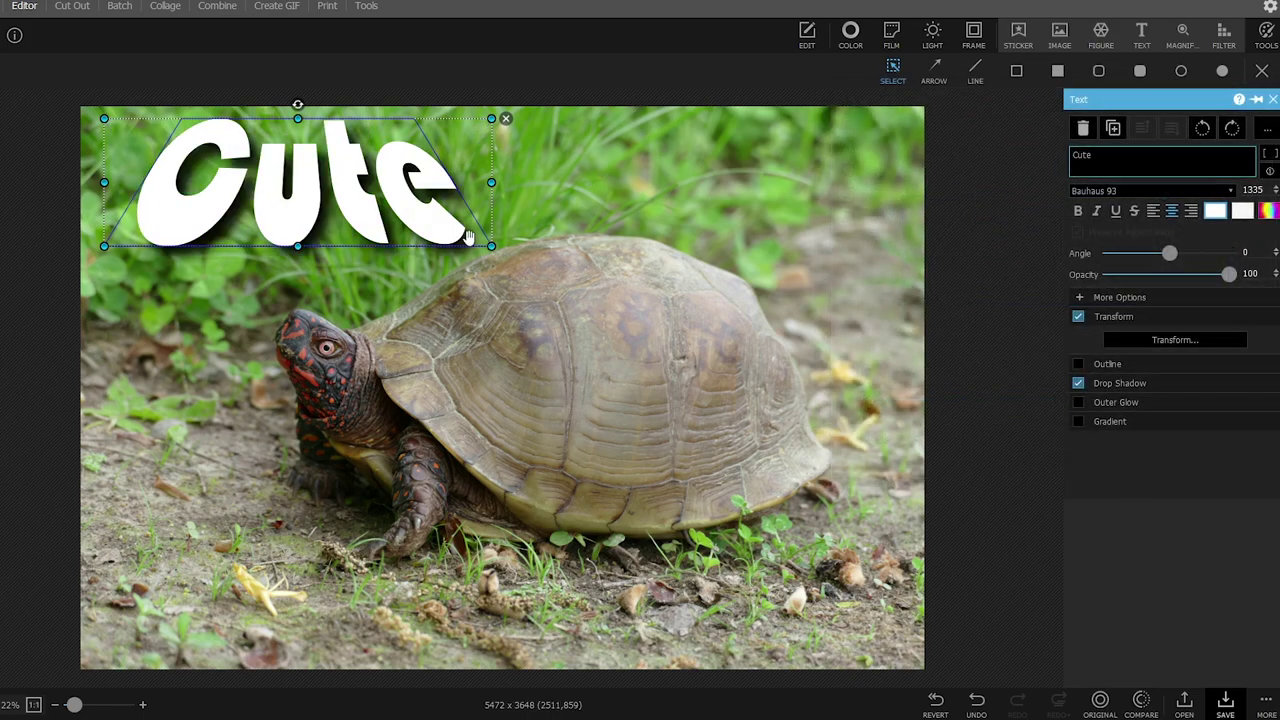
drag(491, 245, 410, 226)
click(418, 119)
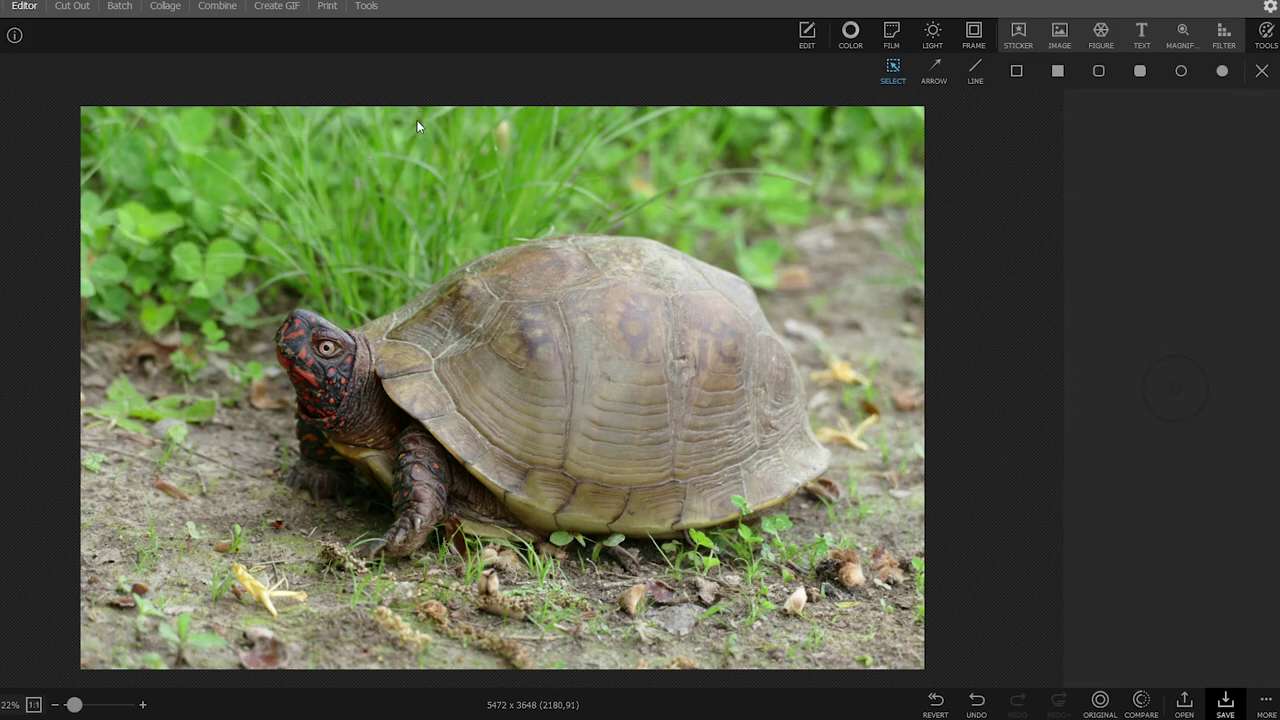
Add a magnifier in the photo's upper-left area, set its scale to 126%, and aim it at the turtle's eye
click(1180, 38)
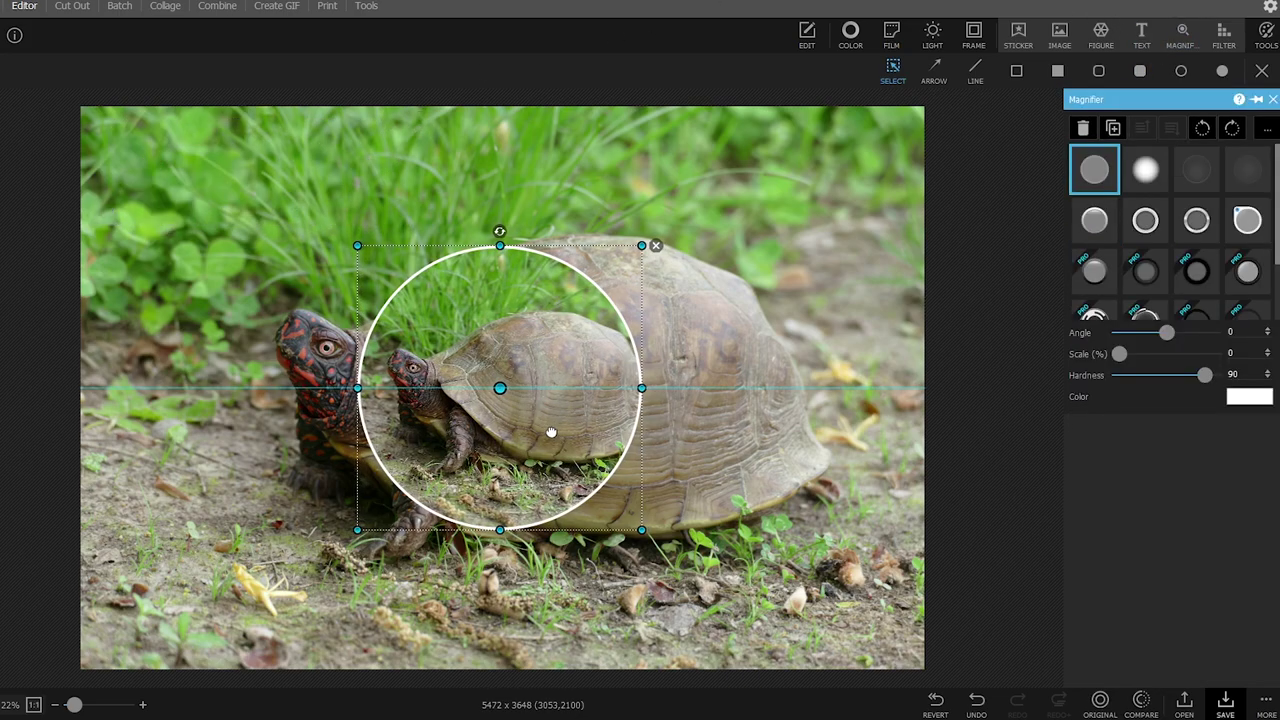
drag(551, 436, 457, 403)
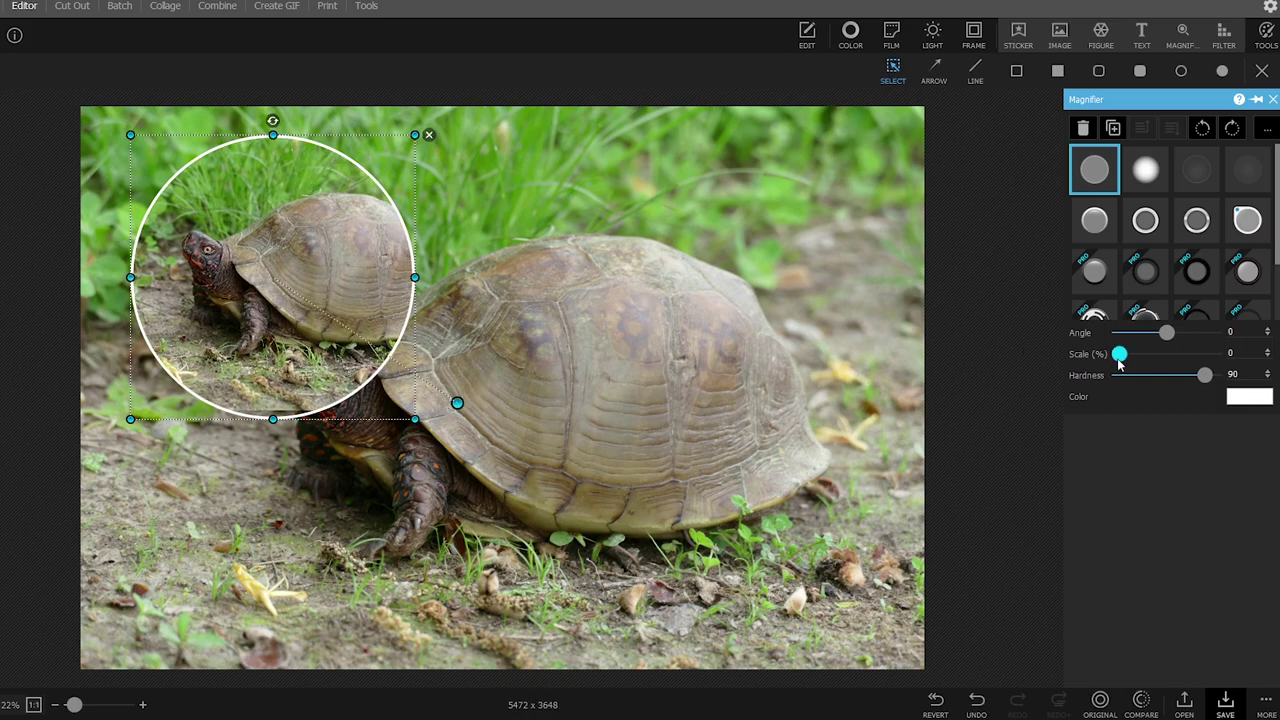
drag(1119, 356, 1146, 364)
drag(265, 303, 251, 277)
drag(457, 403, 325, 350)
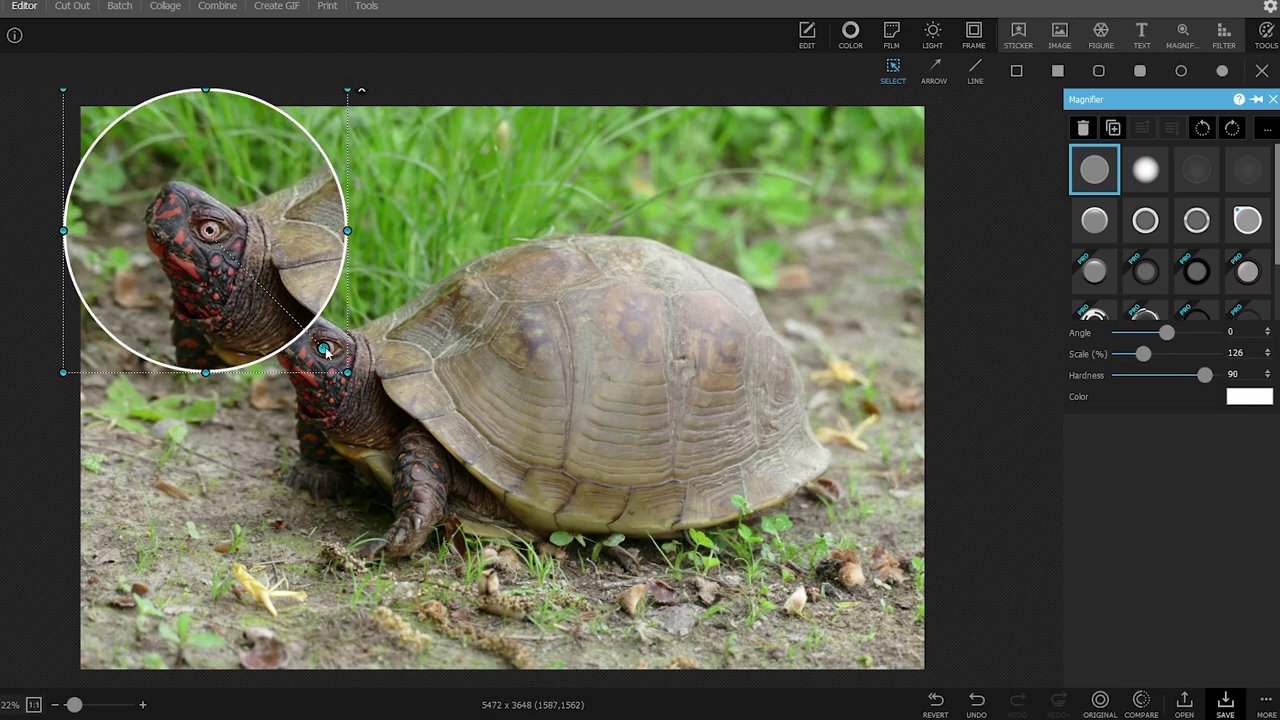
Shrink the magnifier, fit it into the photo's upper-left corner, and give it a silver ring style
drag(287, 297, 750, 545)
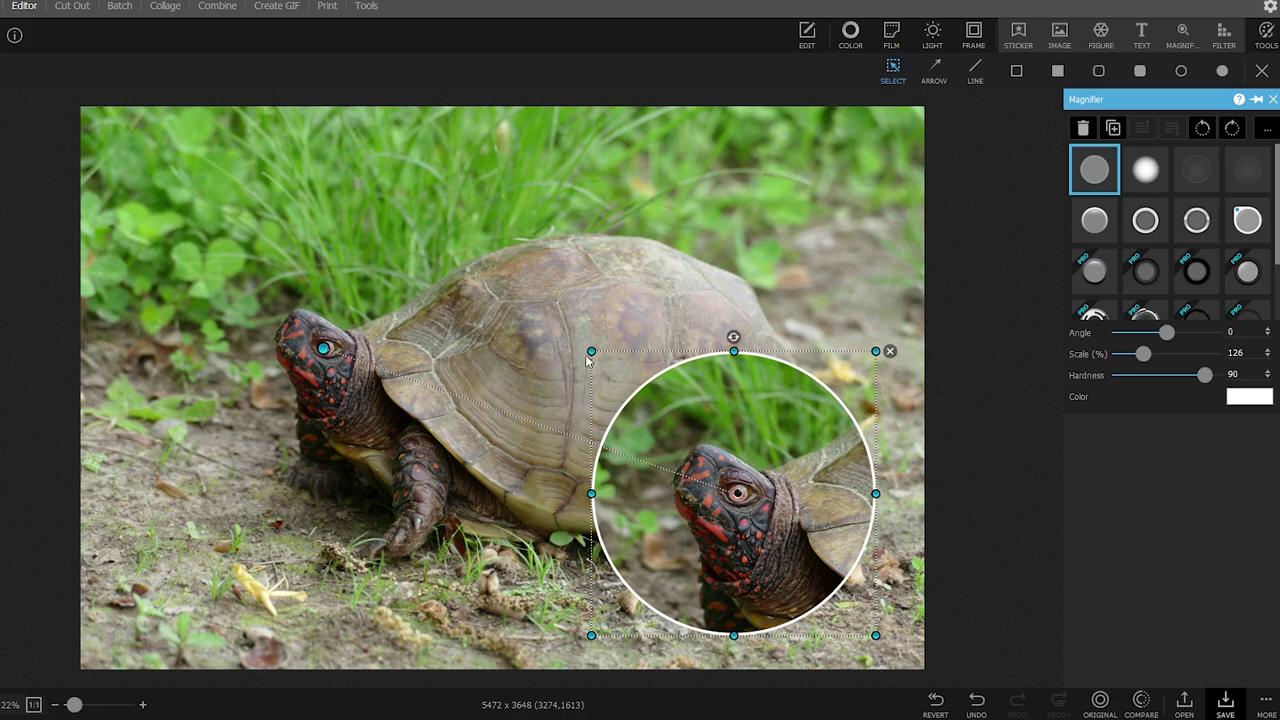
drag(591, 351, 700, 452)
drag(789, 503, 208, 181)
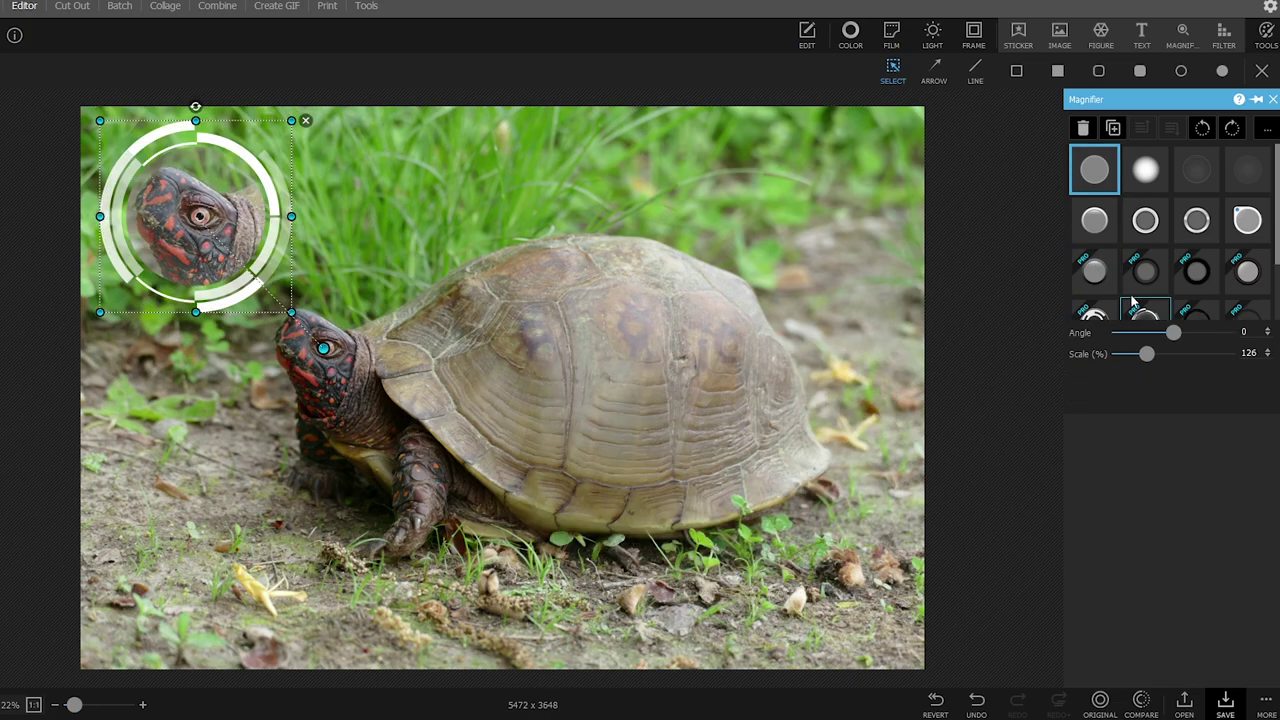
click(1158, 240)
click(1190, 229)
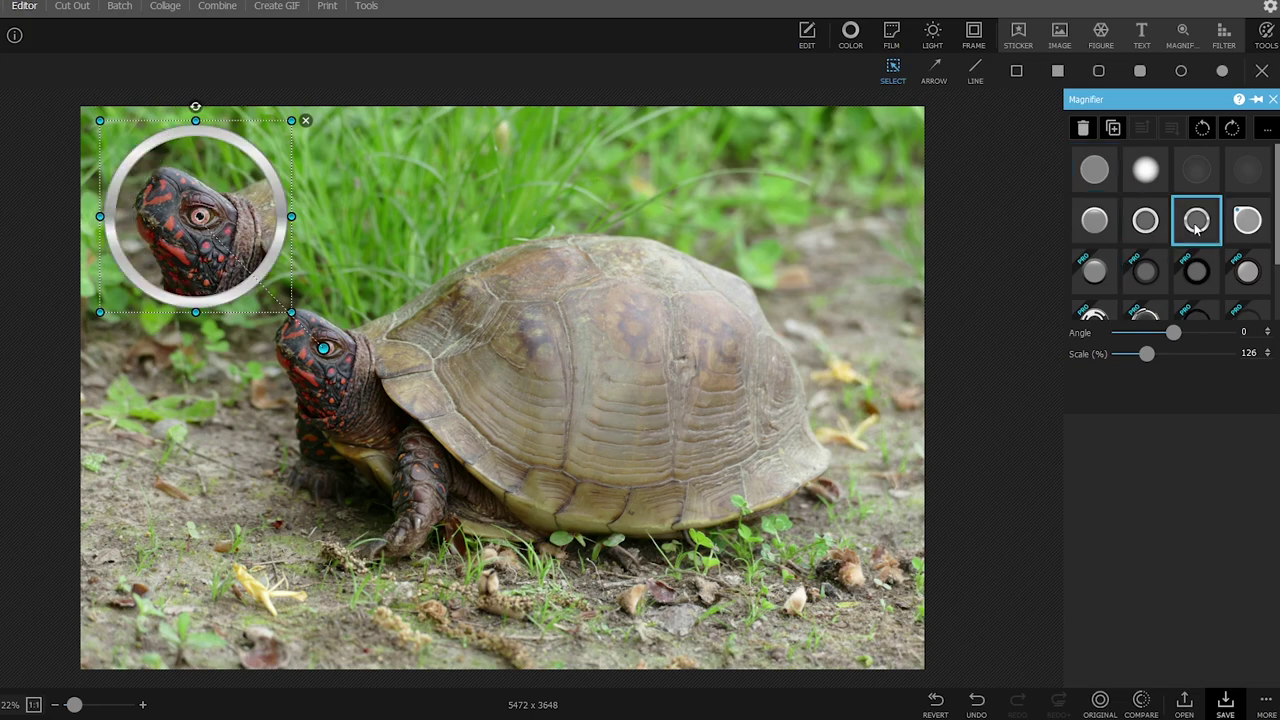
click(518, 220)
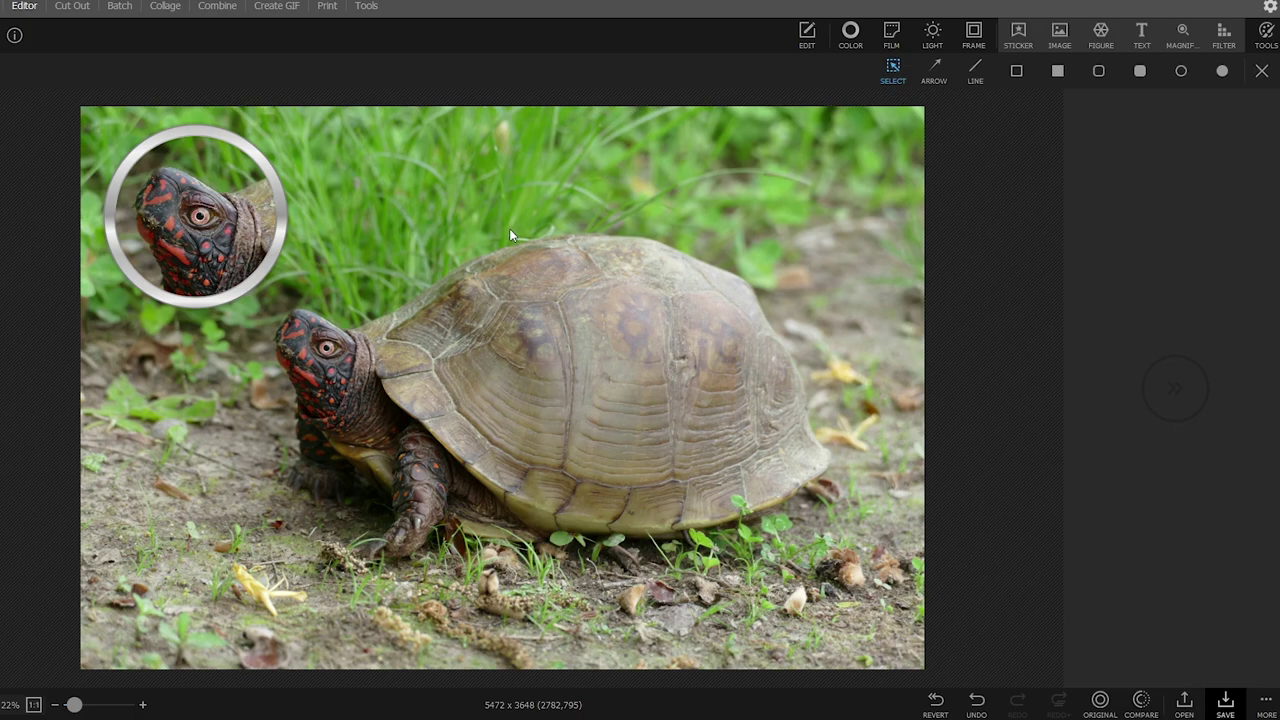
Add a Blur filter area over the turtle's head and delete the magnifier
click(1221, 40)
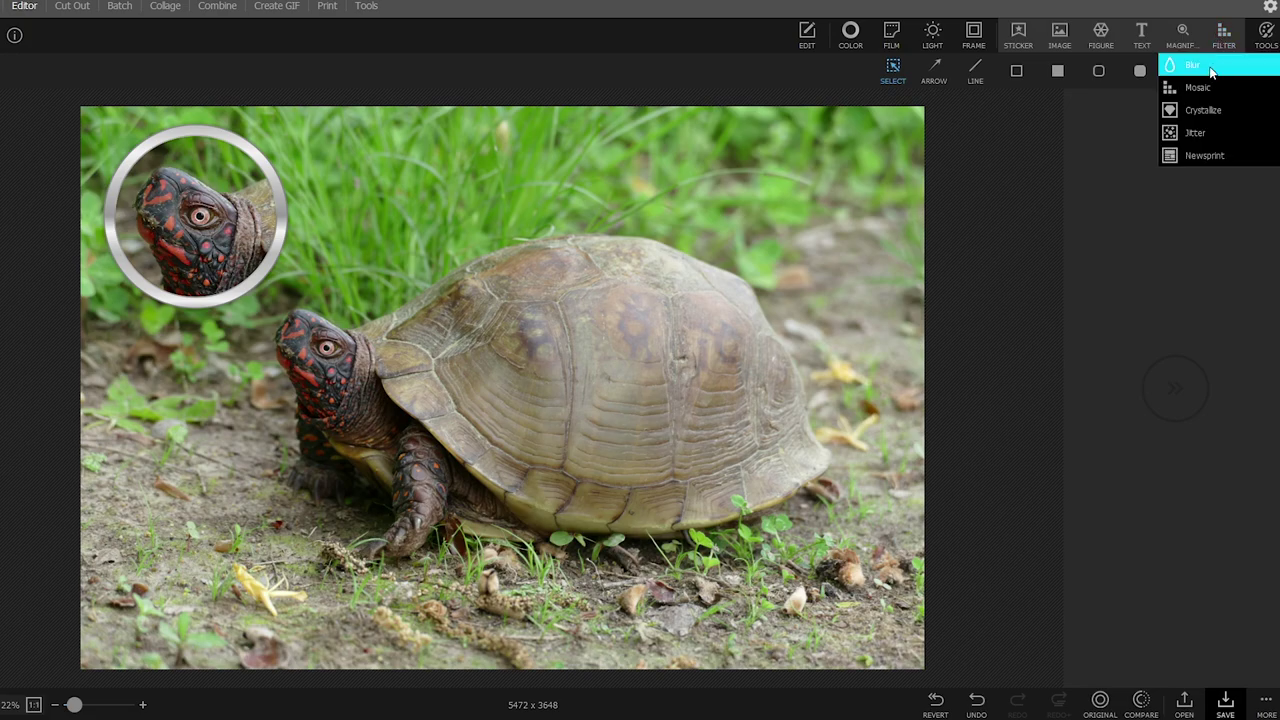
click(1193, 65)
drag(494, 323, 338, 403)
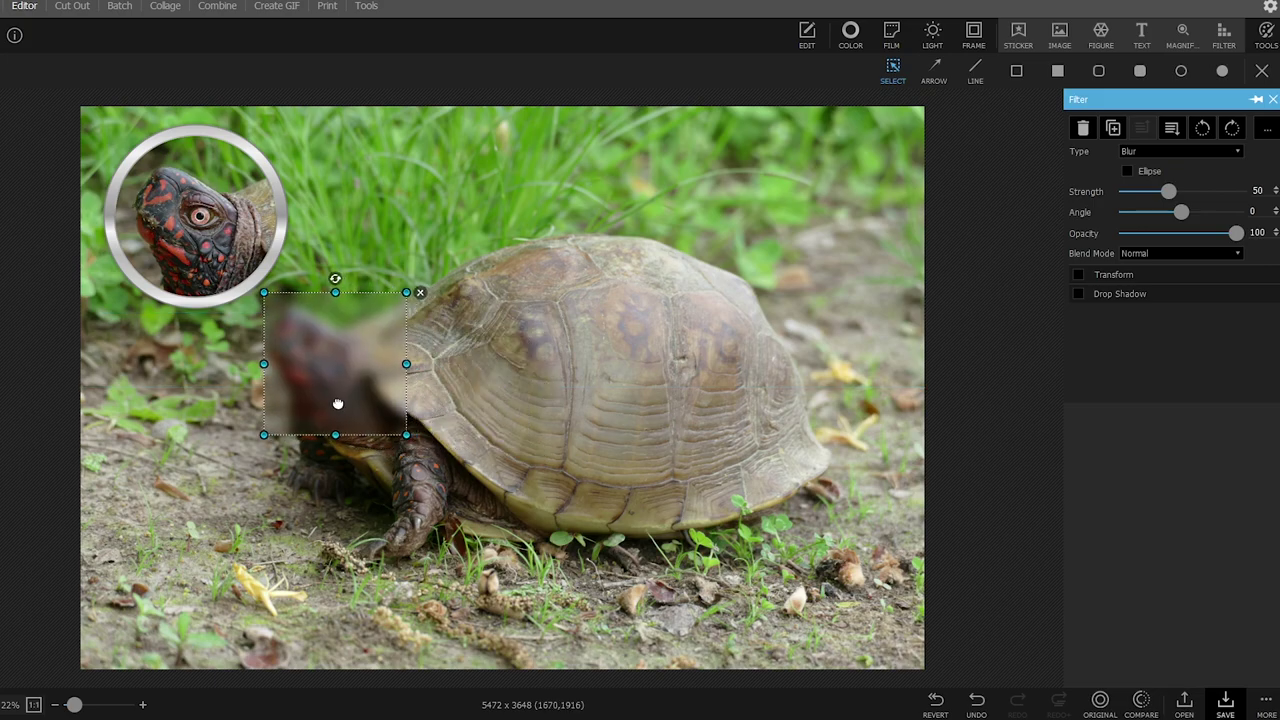
click(250, 210)
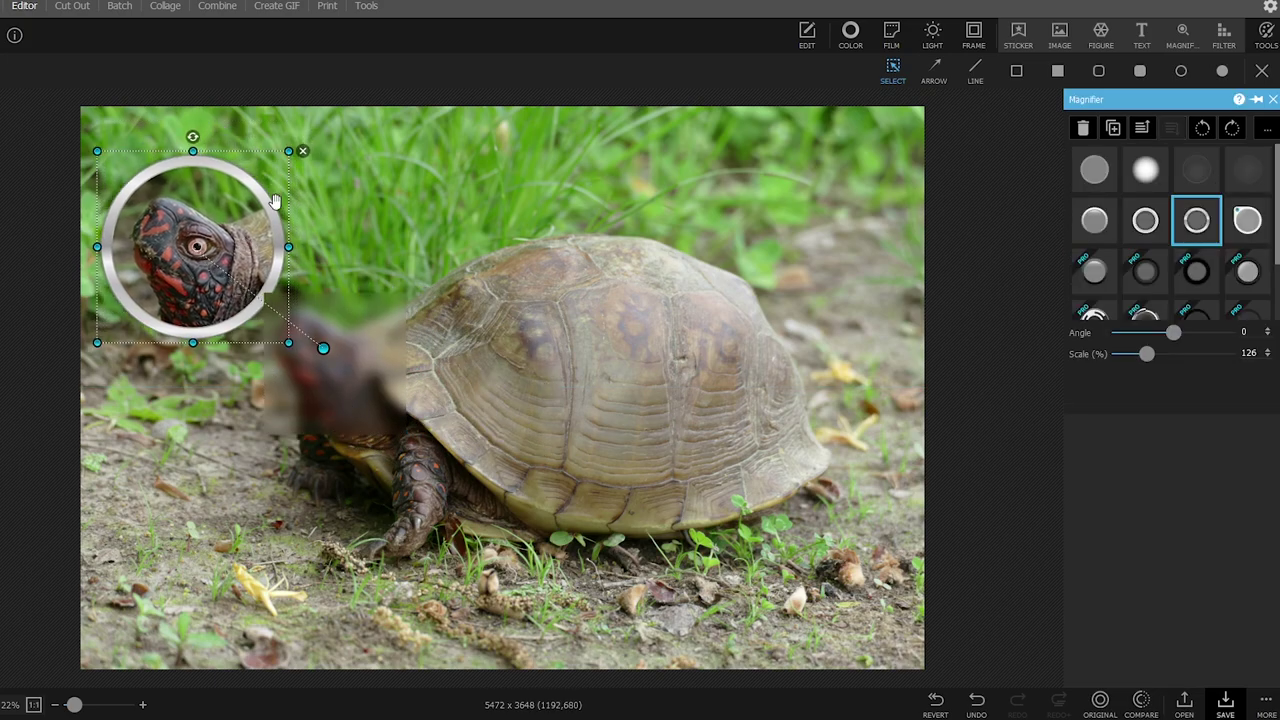
click(302, 153)
Enlarge the blur area and move it over the rear half of the turtle's shell
drag(337, 409, 429, 496)
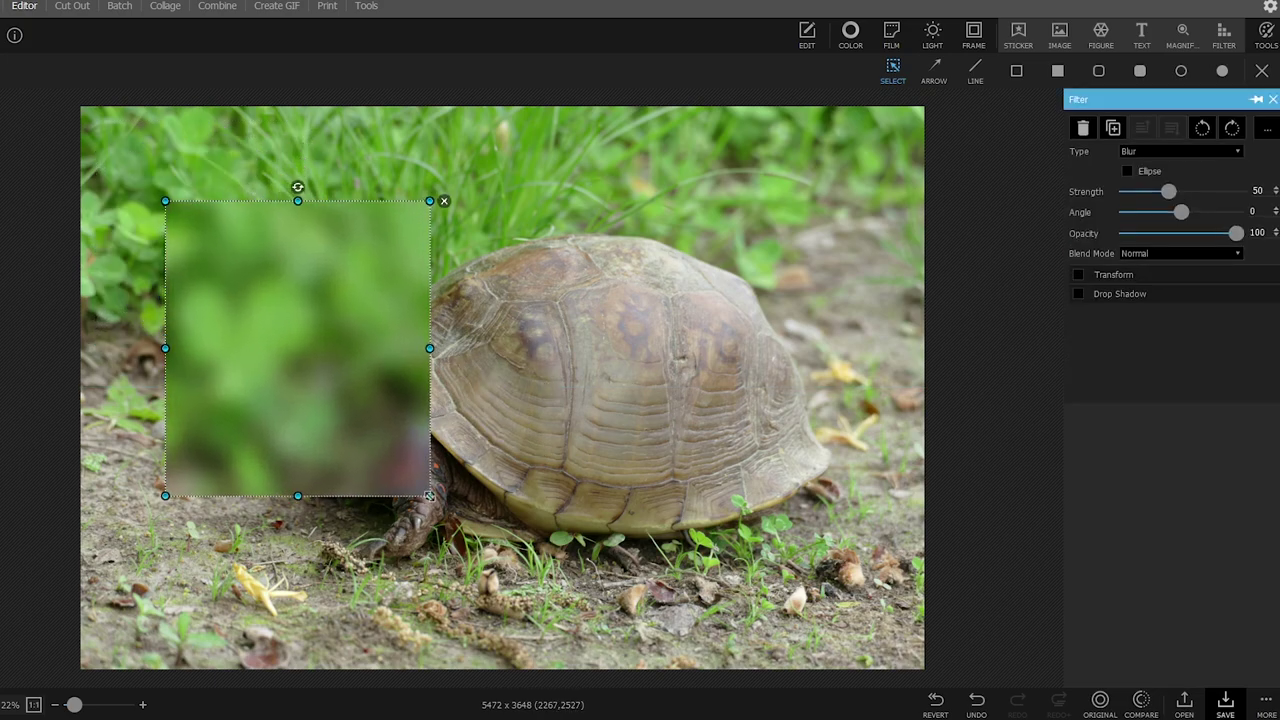
drag(306, 383, 688, 414)
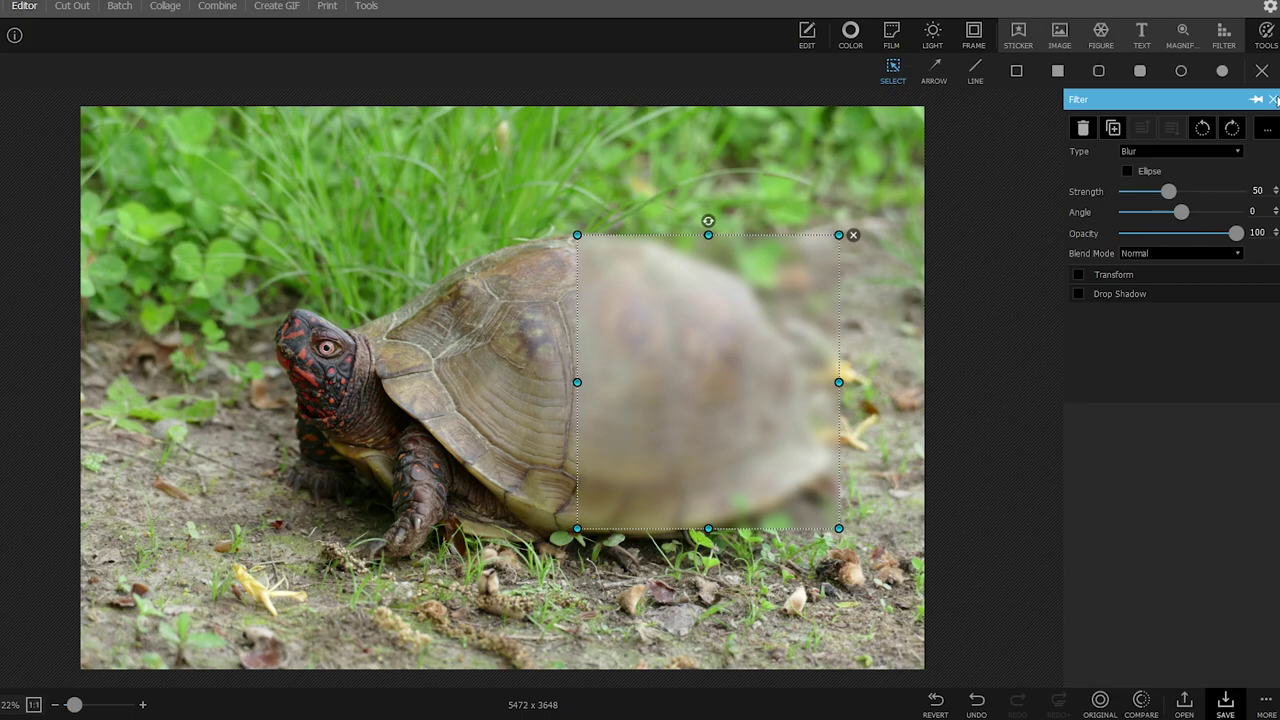
click(1275, 99)
View the list of available area filters and delete the blur area from the photo
click(1236, 43)
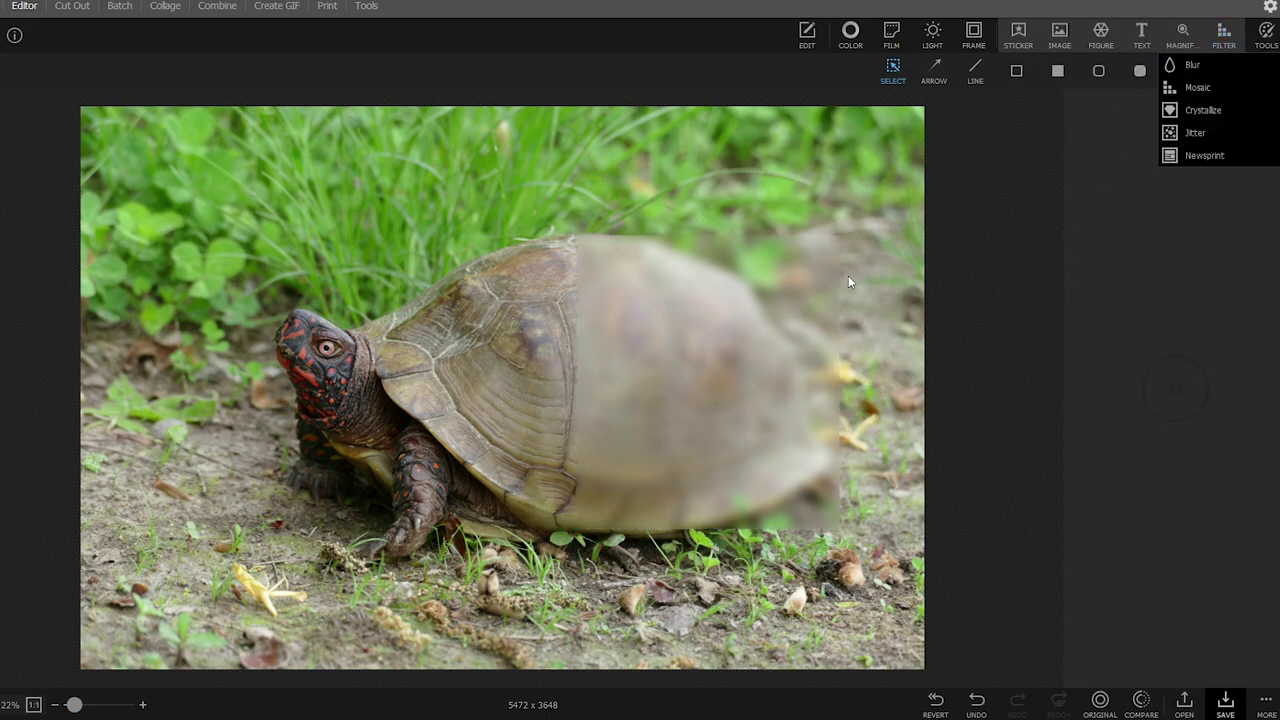
click(815, 248)
click(848, 237)
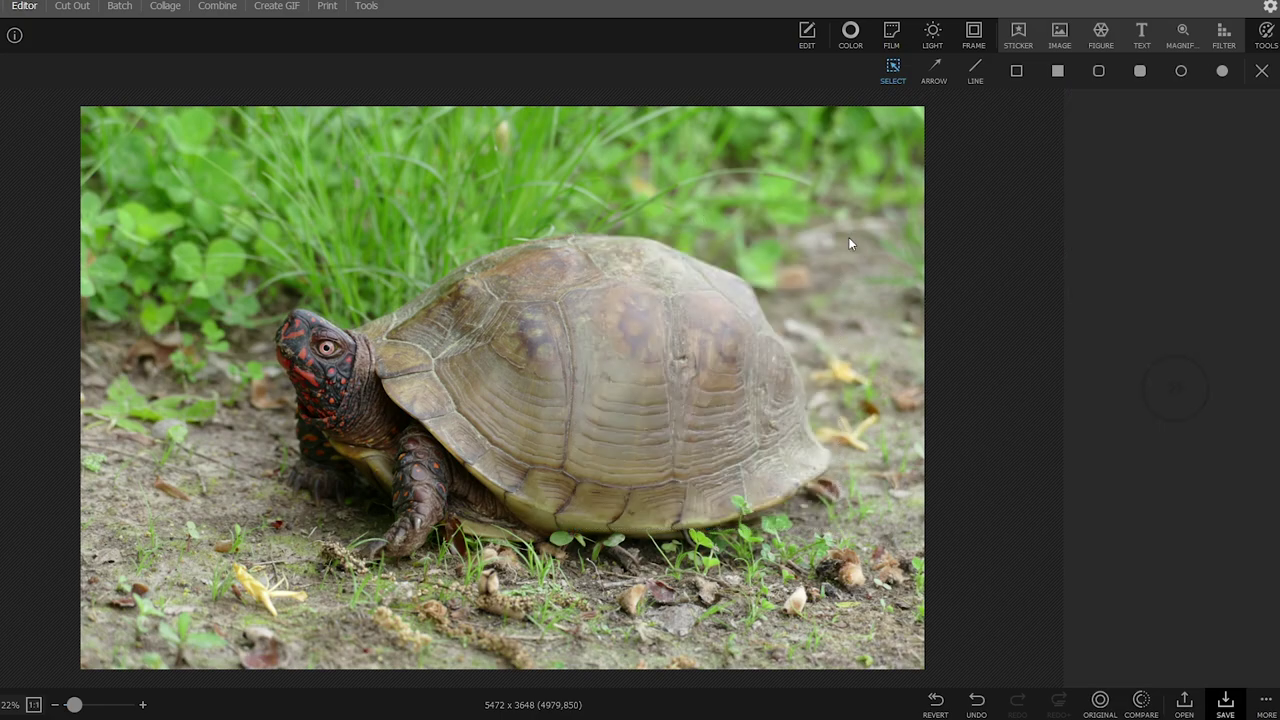
Draw white freehand strokes across the photo with a size 45 brush and a differently shaped size 10 brush, then undo them
click(1260, 36)
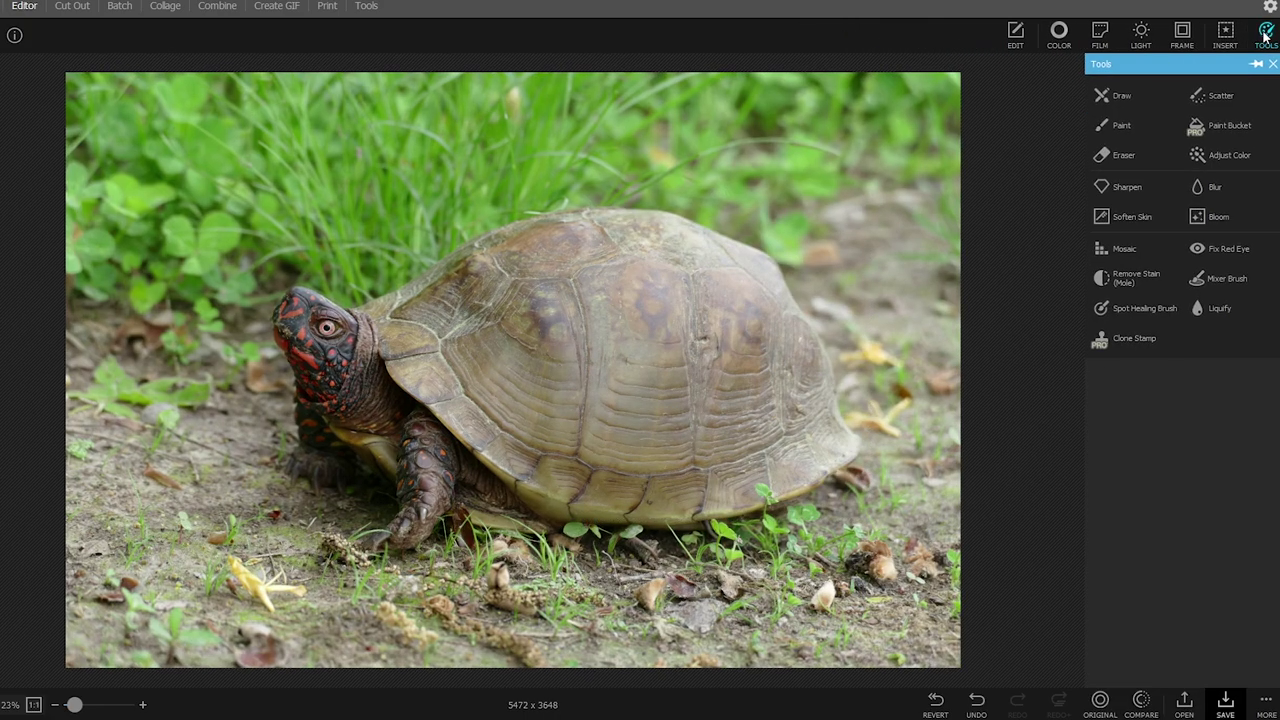
click(1122, 97)
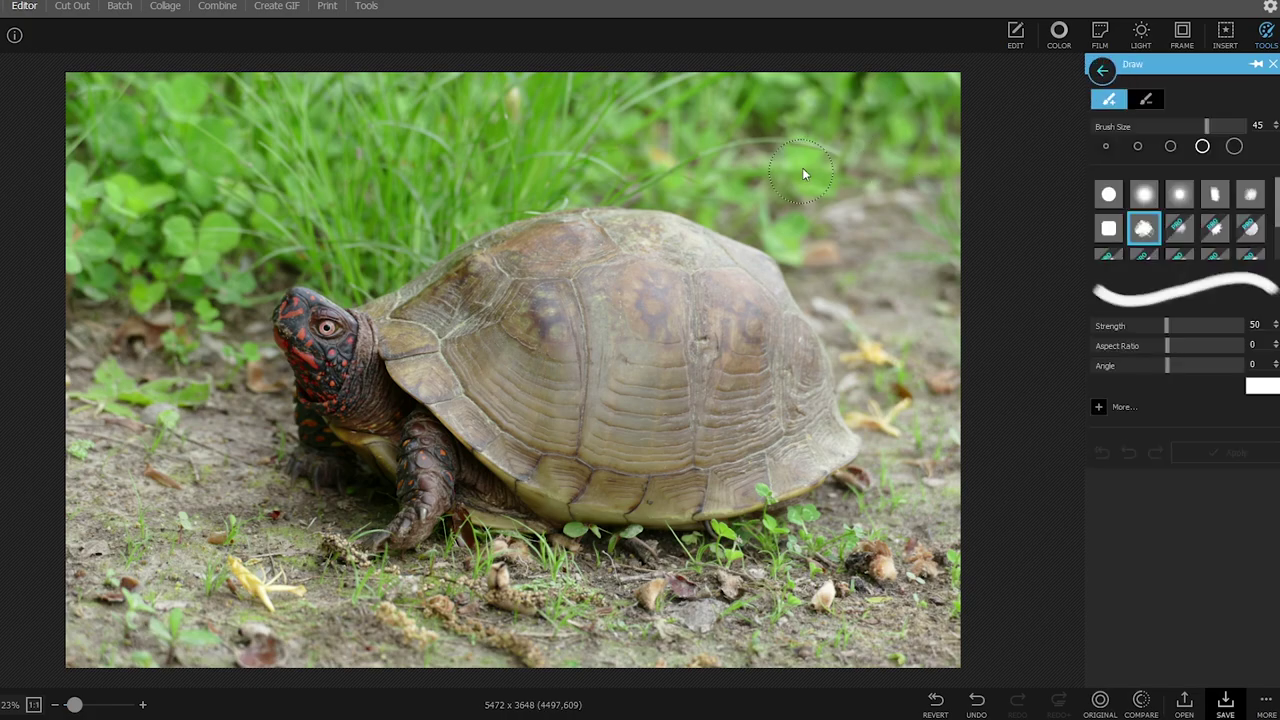
mouse_move(817, 140)
mouse_down()
mouse_move(564, 317)
mouse_move(357, 204)
mouse_move(158, 259)
mouse_move(348, 686)
mouse_move(497, 565)
mouse_up()
click(1214, 193)
click(1137, 146)
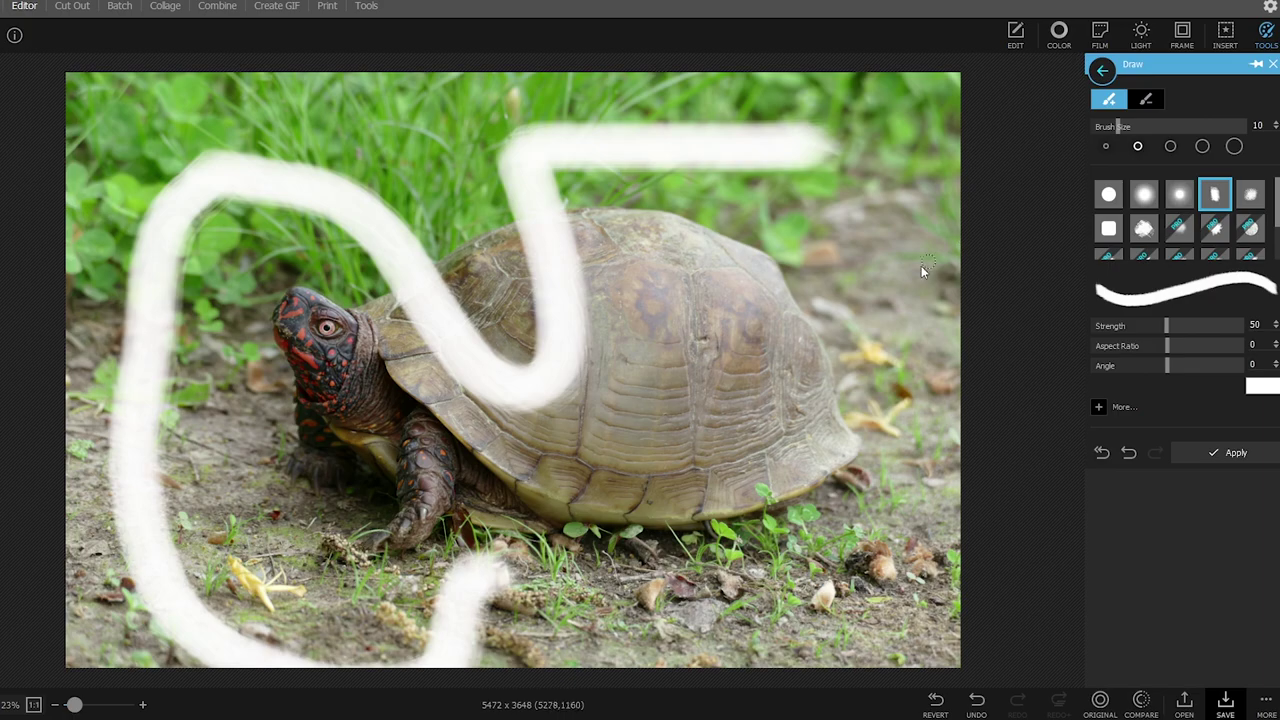
drag(905, 268, 765, 565)
click(976, 700)
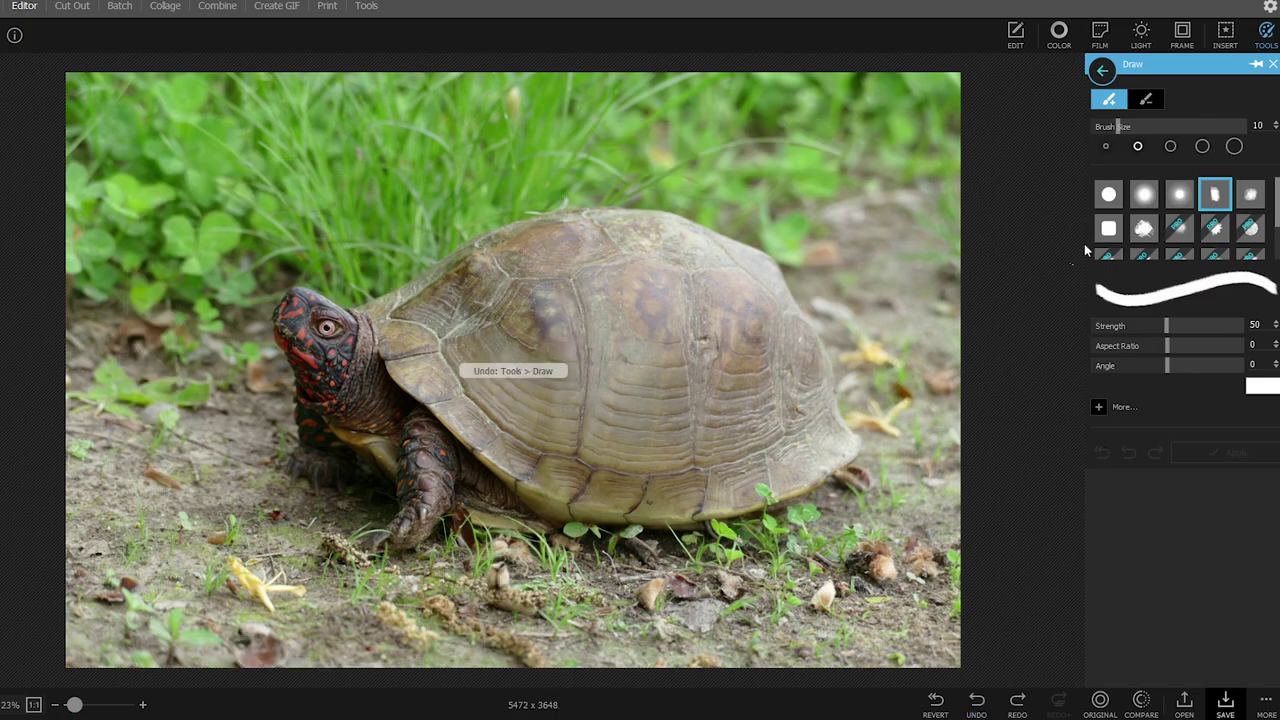
Delete the blur area that covers the rear half of the turtle's shell once more
click(1273, 64)
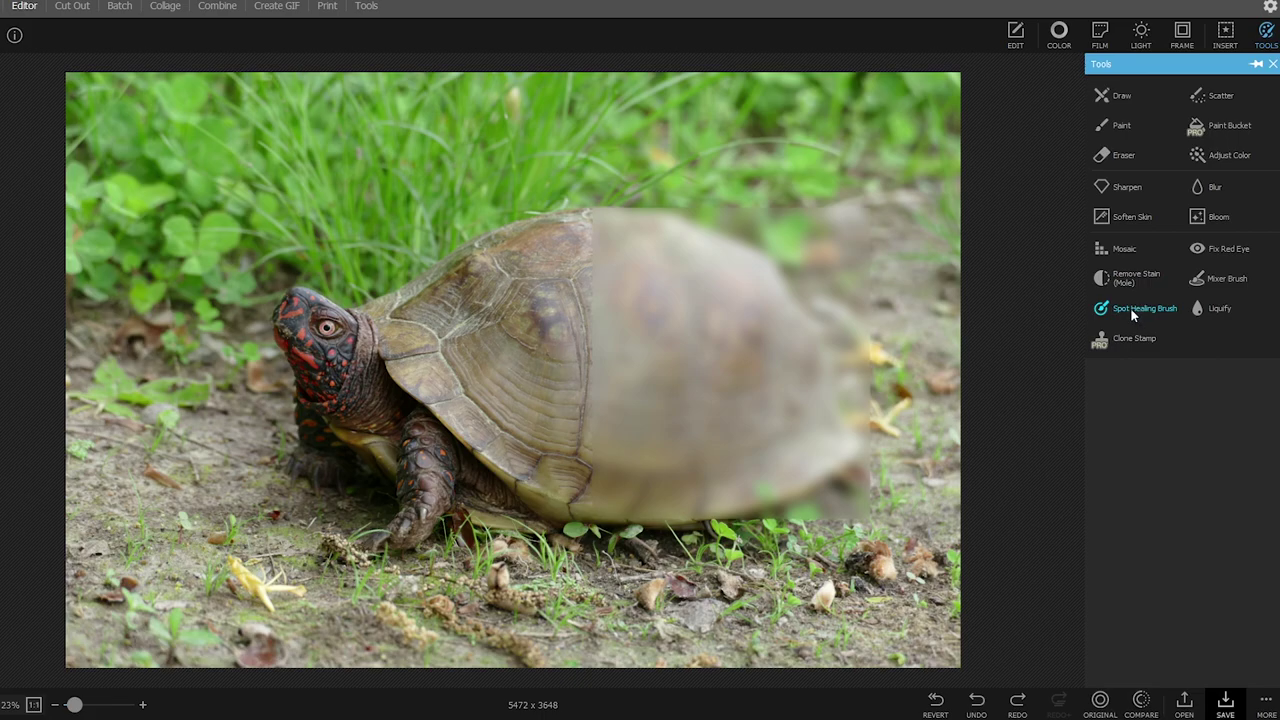
click(839, 232)
click(1222, 36)
key(Delete)
Activate the Spot Healing Brush and open the photo of the goose with two goslings on the path
click(1264, 36)
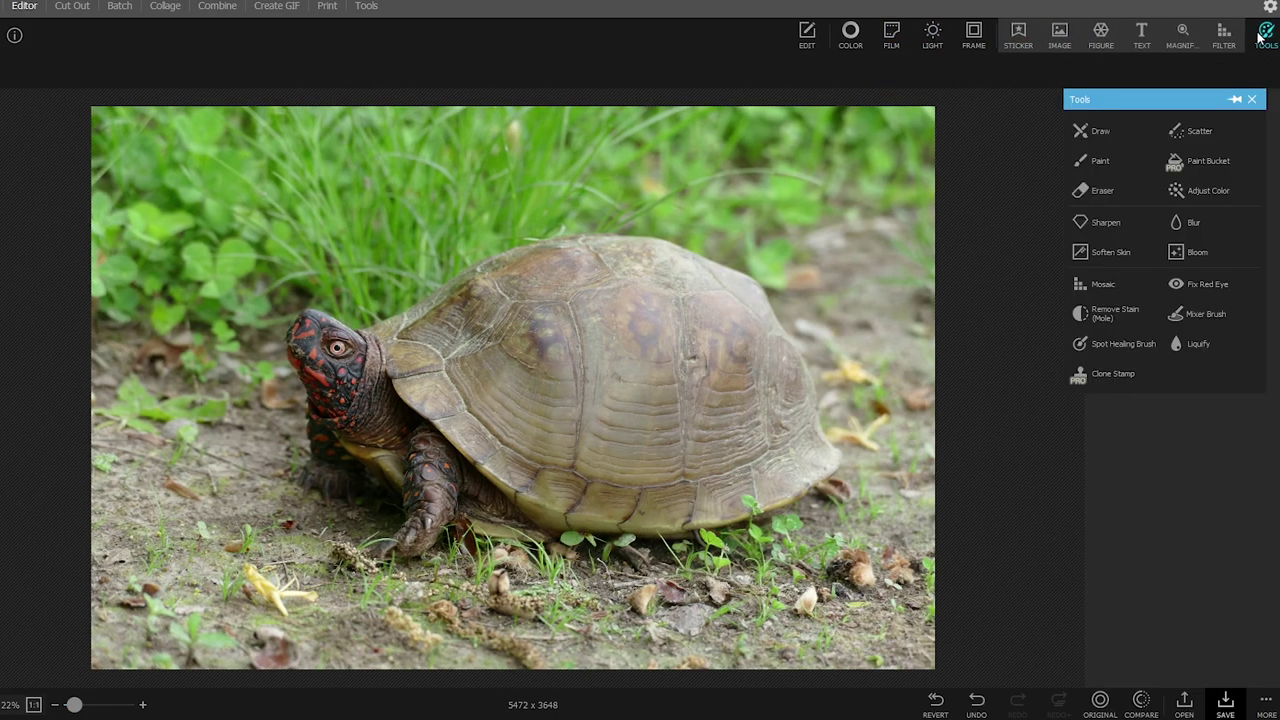
click(1116, 308)
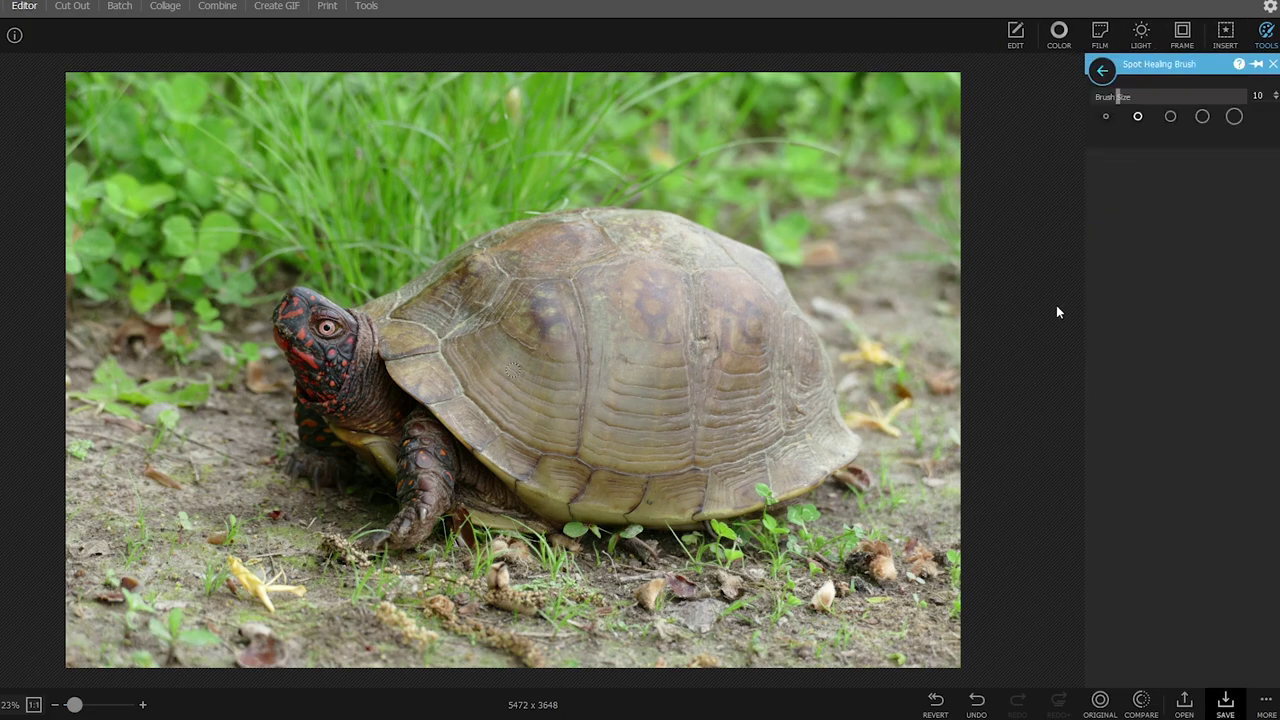
drag(74, 705, 90, 705)
mouse_move(4, 640)
mouse_down()
mouse_move(13, 668)
mouse_move(24, 668)
mouse_move(19, 648)
mouse_up()
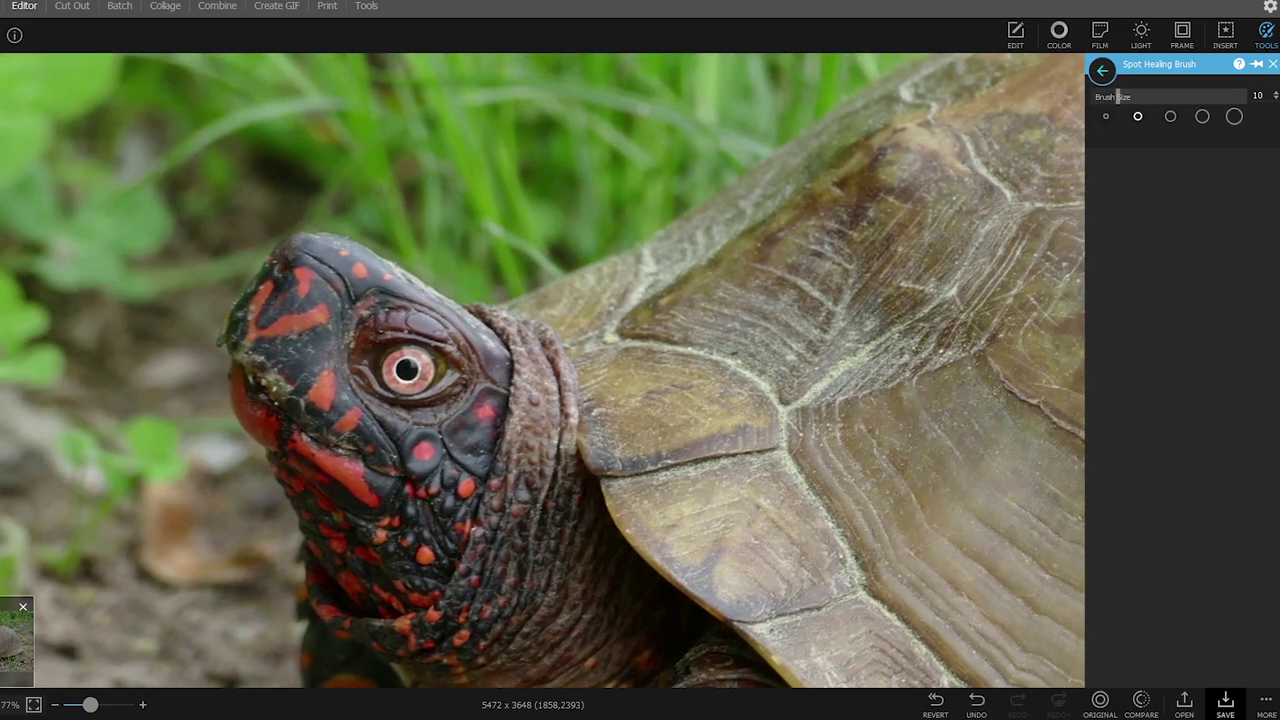
drag(90, 705, 75, 705)
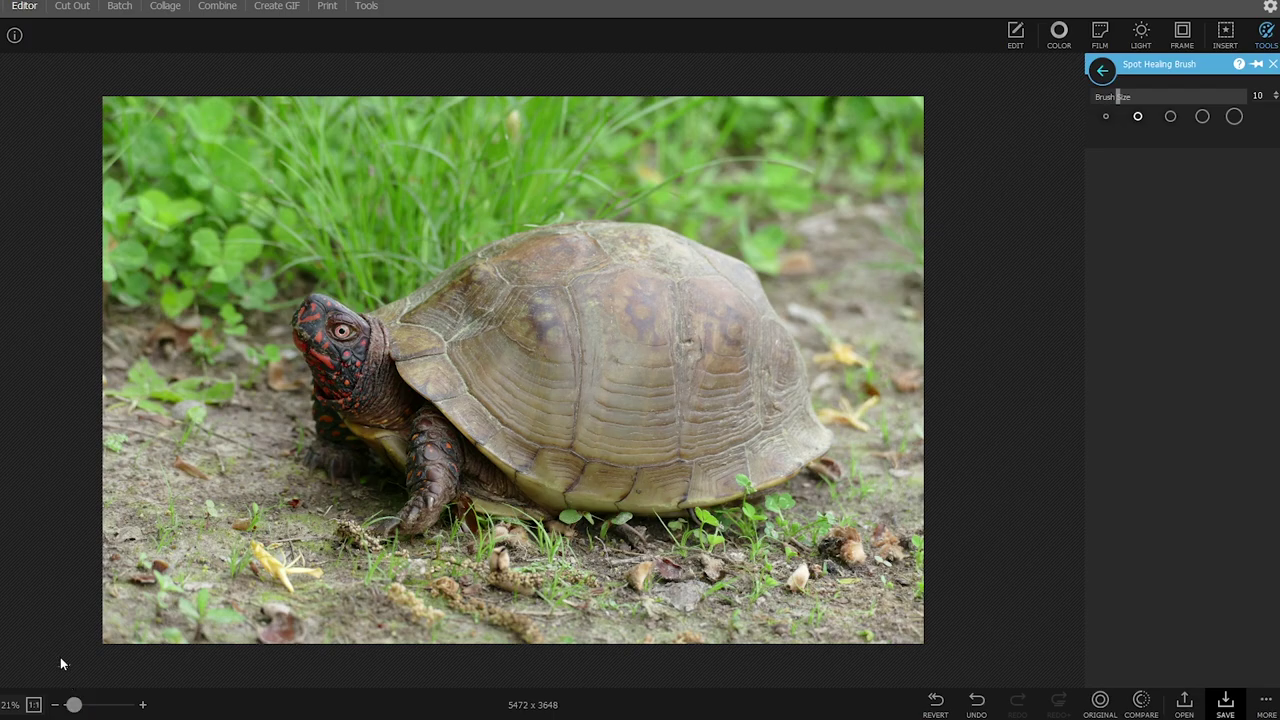
mouse_move(3, 600)
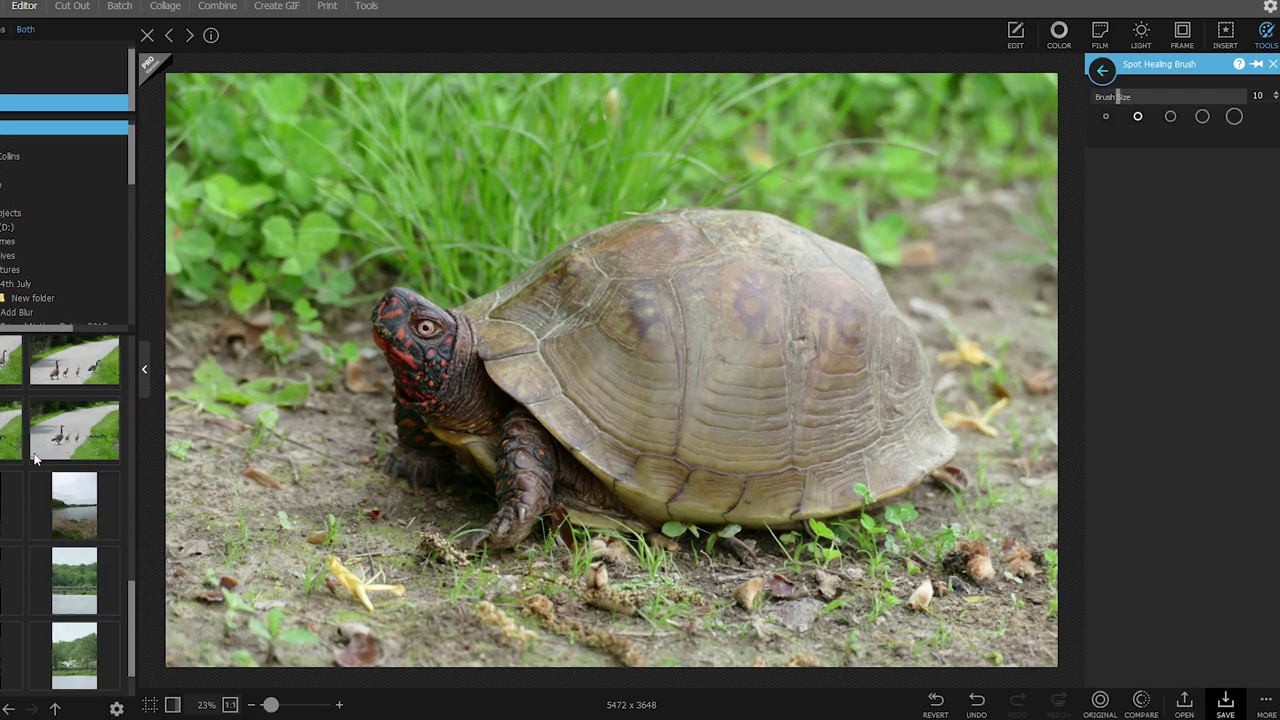
click(66, 418)
click(607, 368)
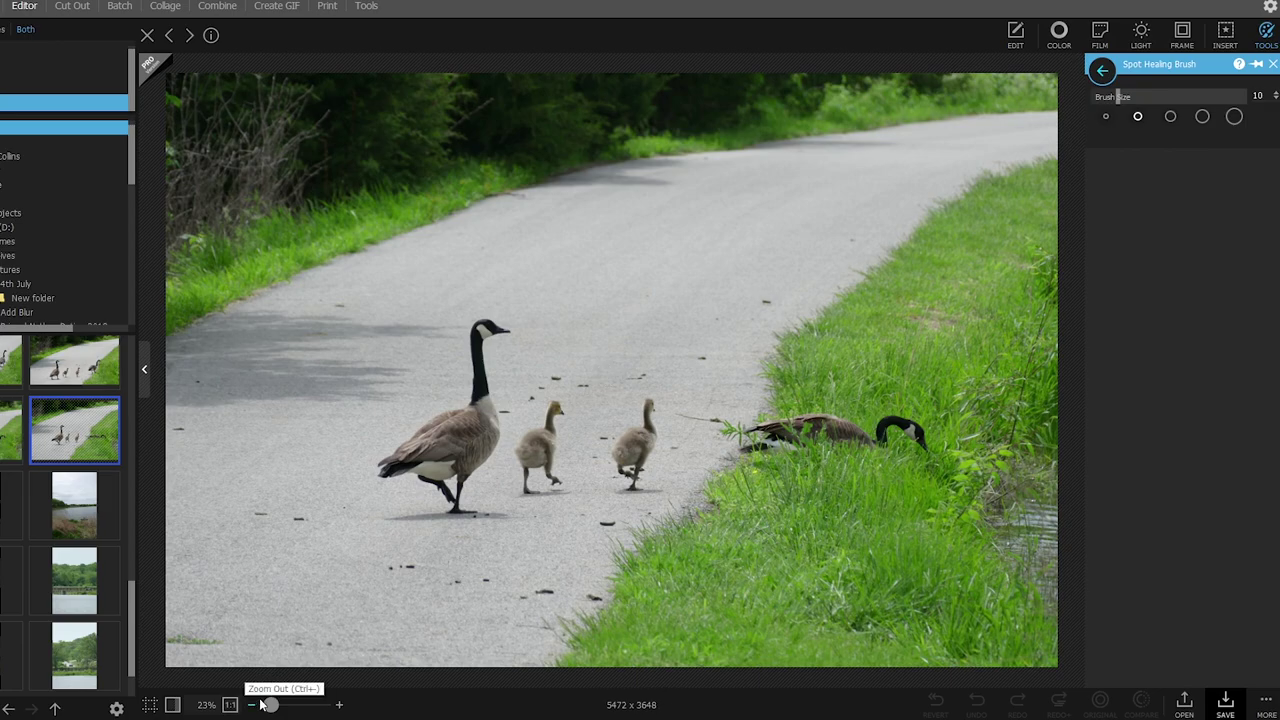
Remove the gosling nearest the grass with the Spot Healing Brush at size 45, and compare the result with the original
drag(270, 705, 283, 707)
mouse_move(680, 531)
mouse_down()
mouse_move(680, 356)
mouse_move(682, 528)
mouse_up()
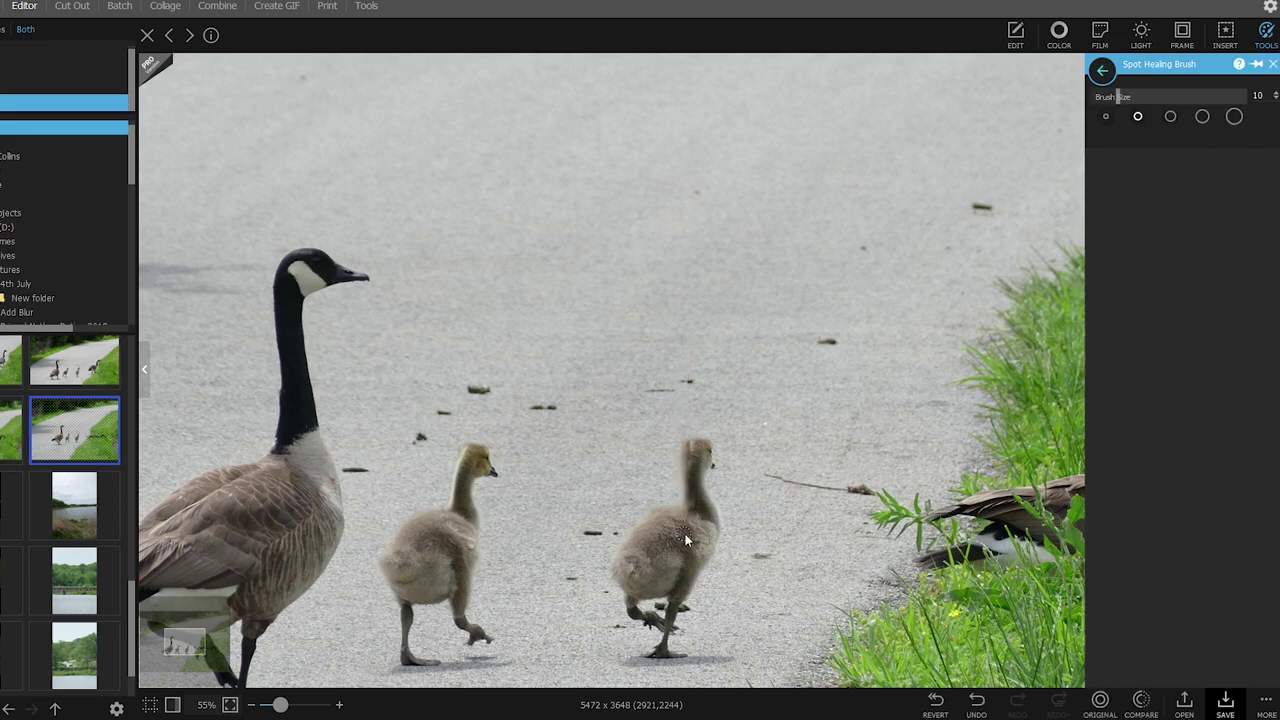
drag(183, 641, 185, 648)
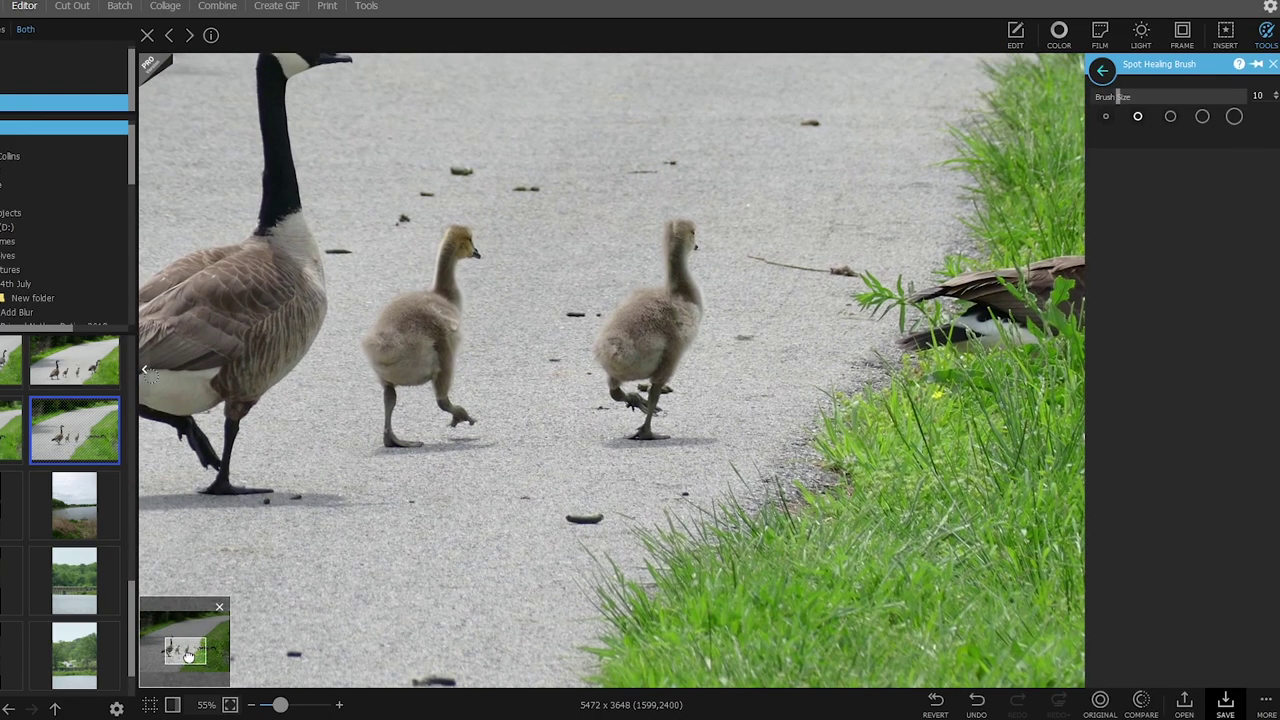
mouse_move(1122, 97)
mouse_down()
mouse_move(1232, 95)
mouse_move(1207, 96)
mouse_up()
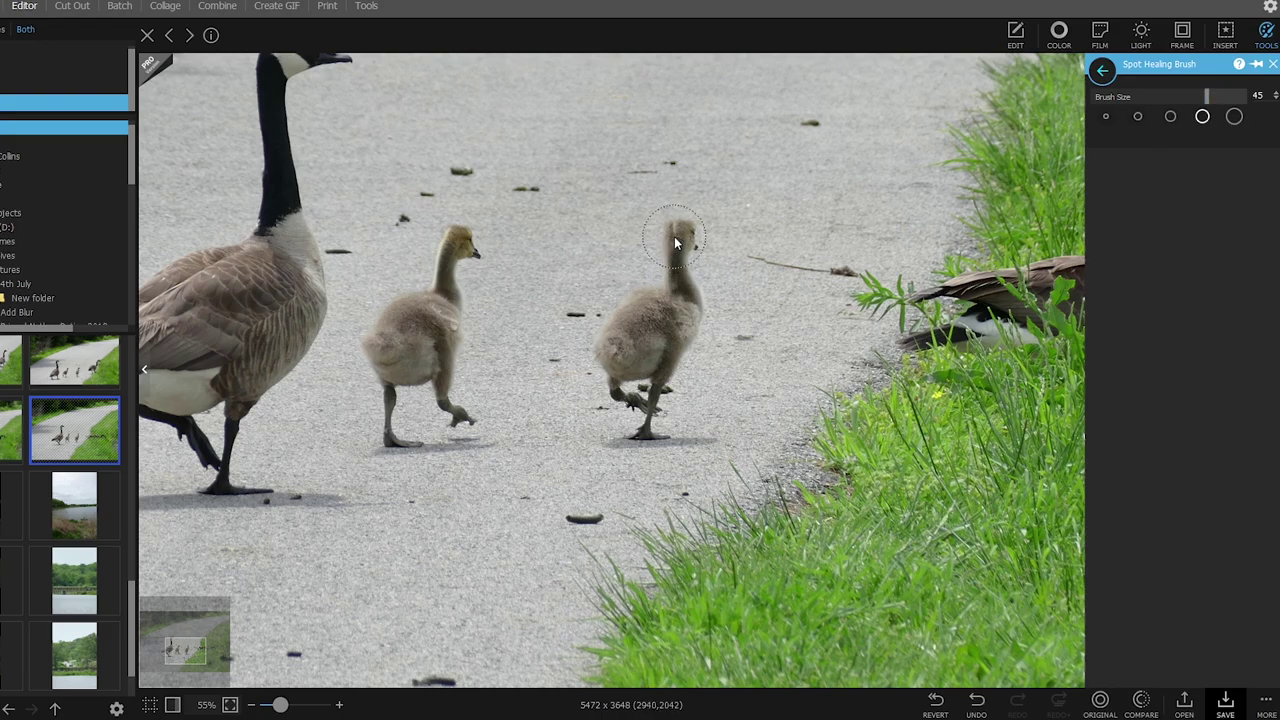
drag(675, 242, 680, 266)
drag(690, 310, 648, 311)
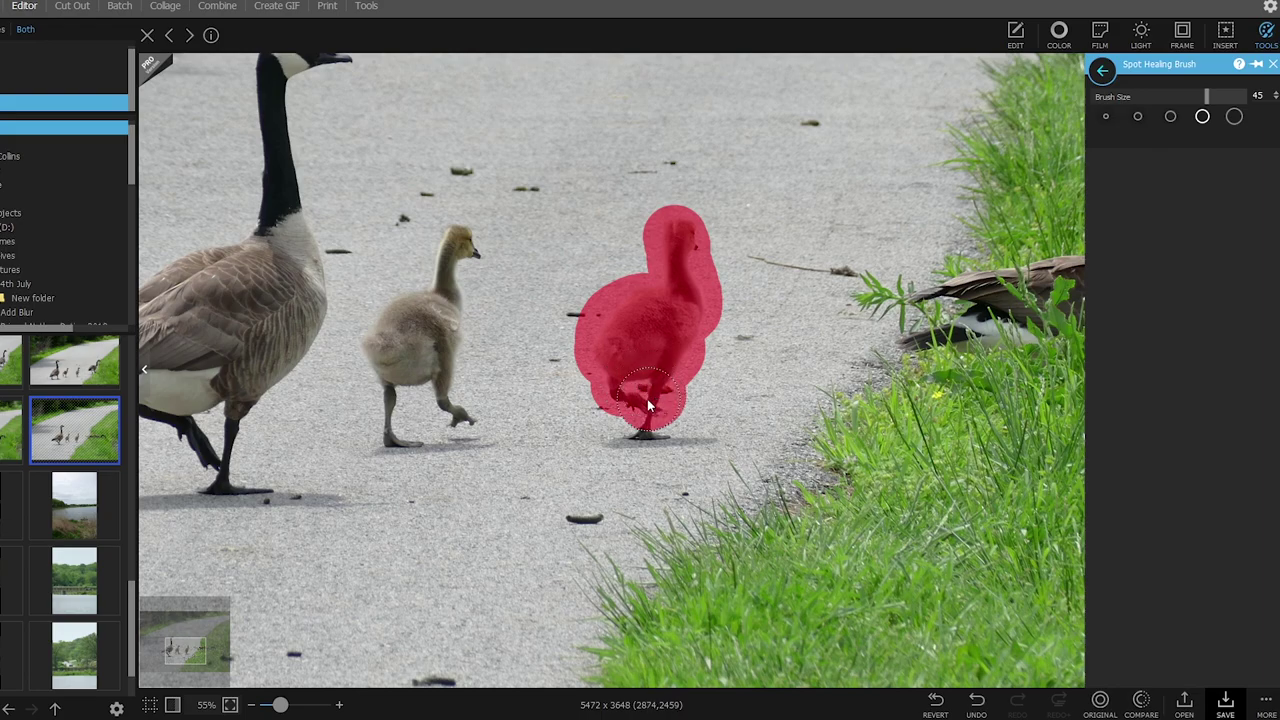
mouse_move(647, 399)
mouse_down()
mouse_move(637, 431)
mouse_move(695, 436)
mouse_move(605, 431)
mouse_move(603, 463)
mouse_up()
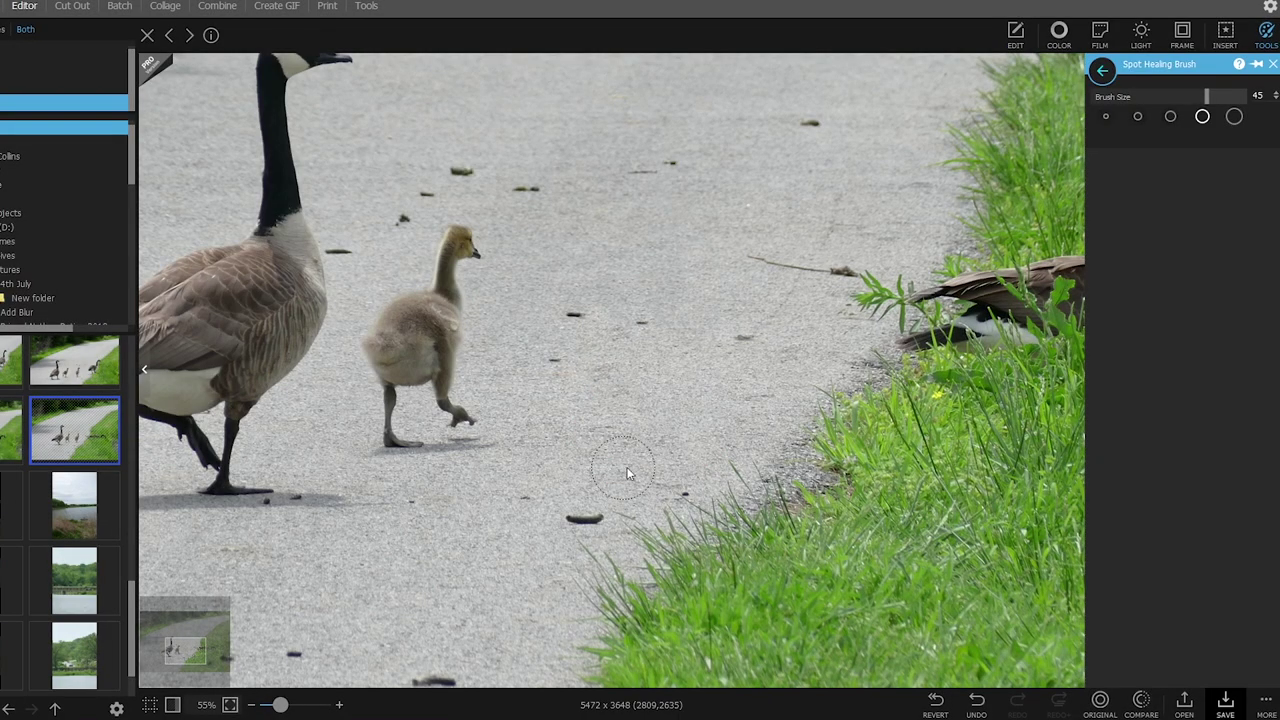
click(1139, 703)
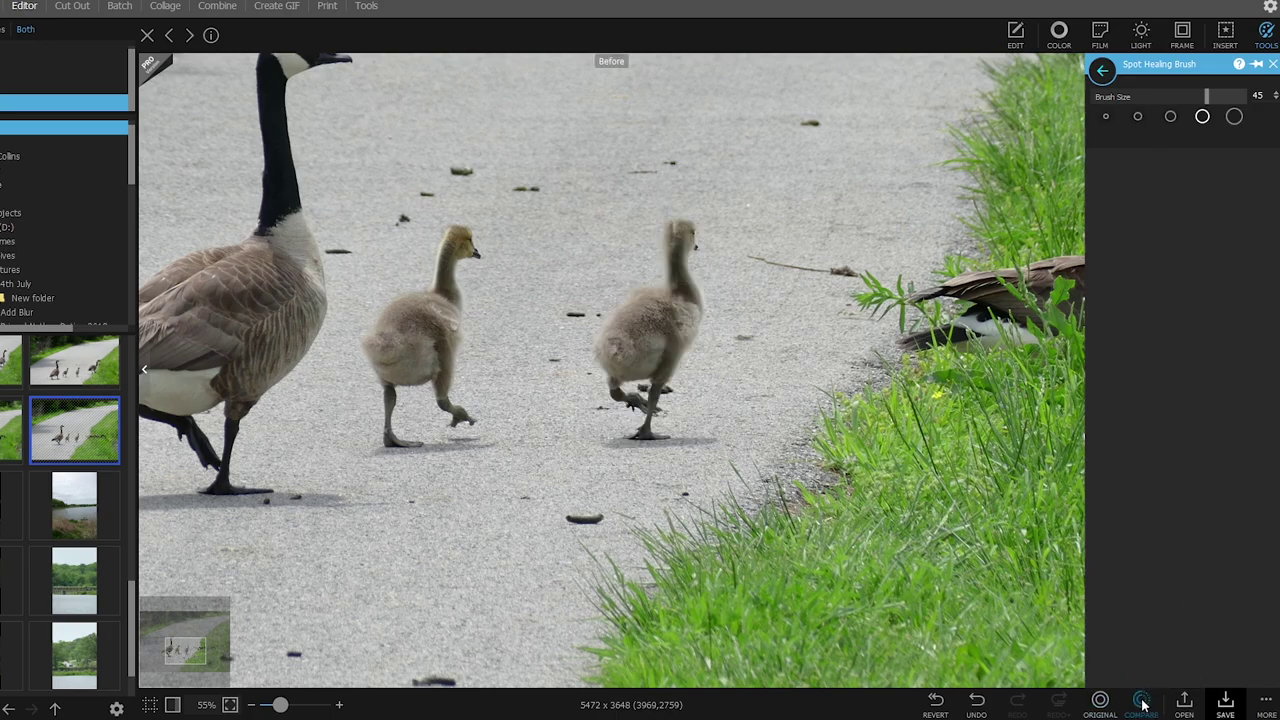
Compare the healed goose photo with its previous version, and undo the gosling's removal
click(1143, 705)
mouse_move(280, 705)
mouse_down()
mouse_move(263, 705)
mouse_move(280, 706)
mouse_up()
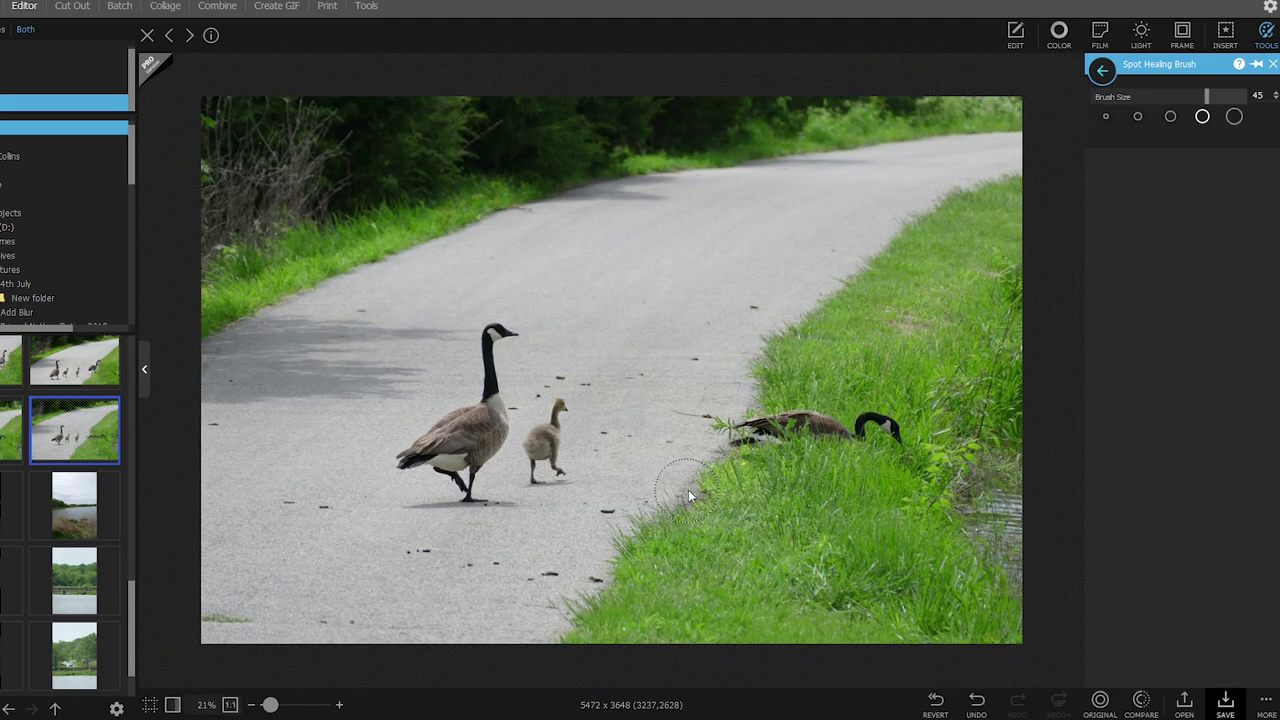
key(ctrl+z)
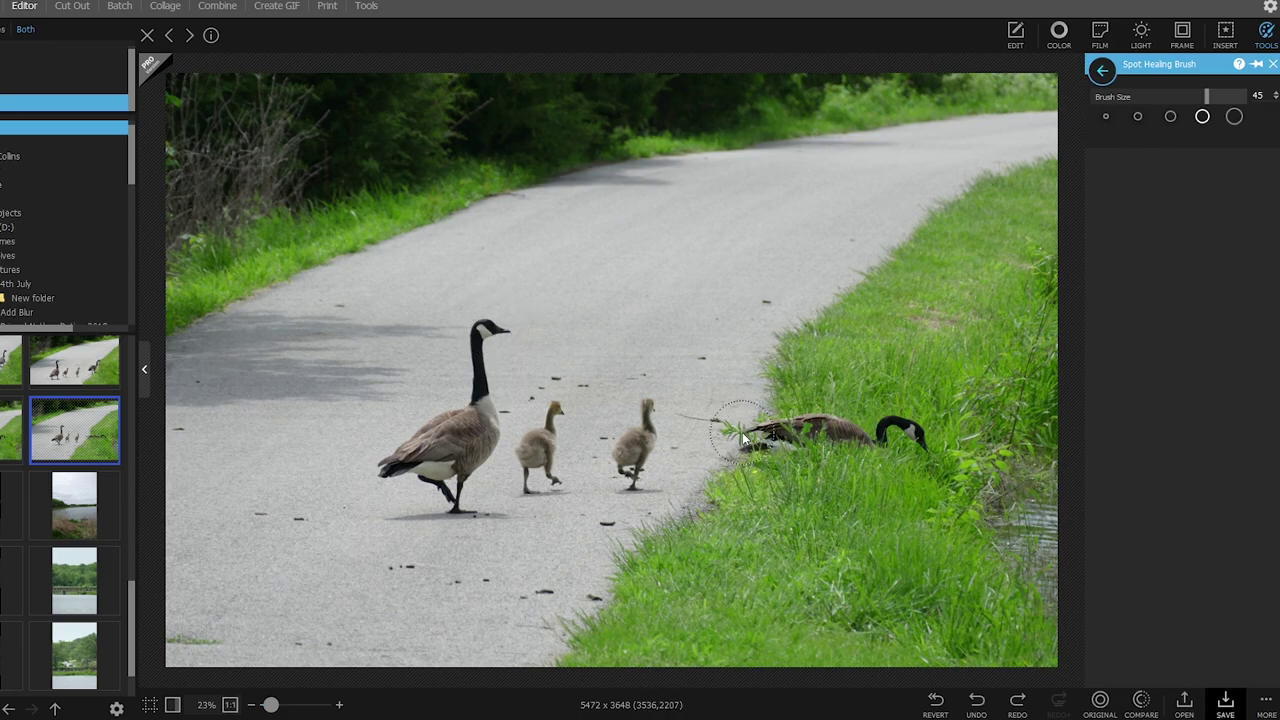
Remove the goose lying in the grass with the Spot Healing Brush at size 45, and compare the result
drag(742, 433, 816, 436)
drag(910, 442, 910, 444)
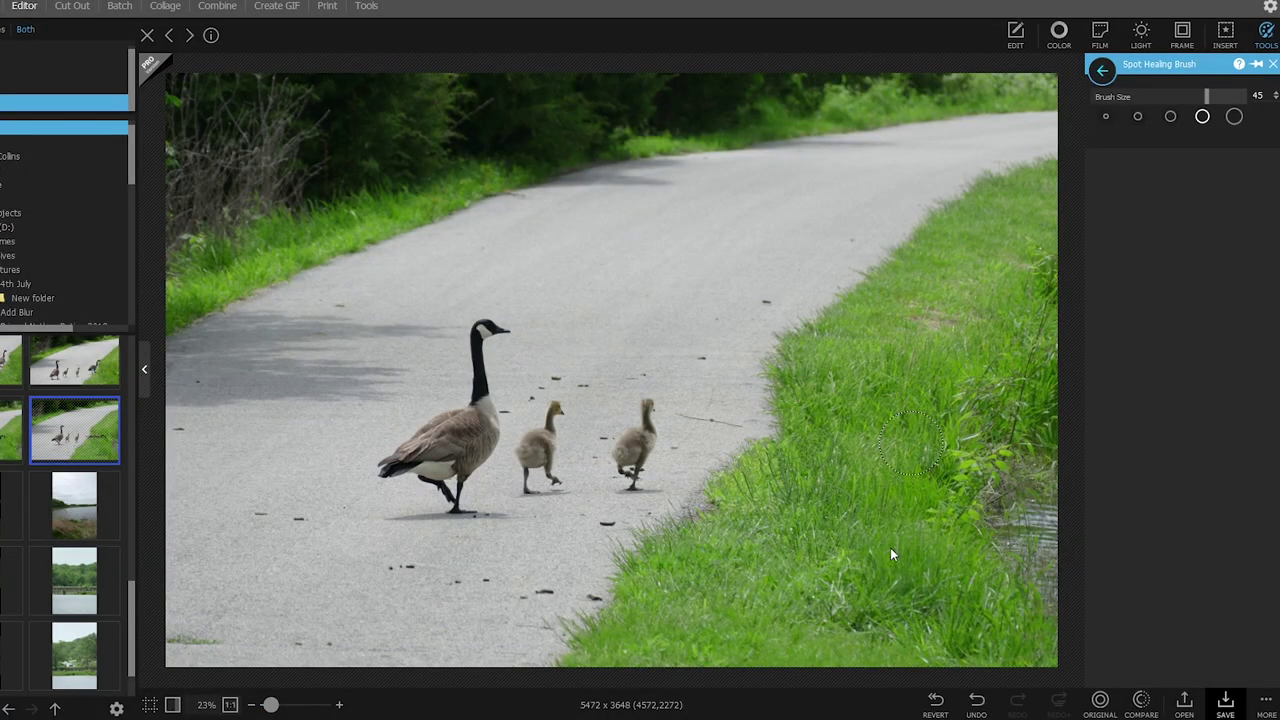
click(1143, 708)
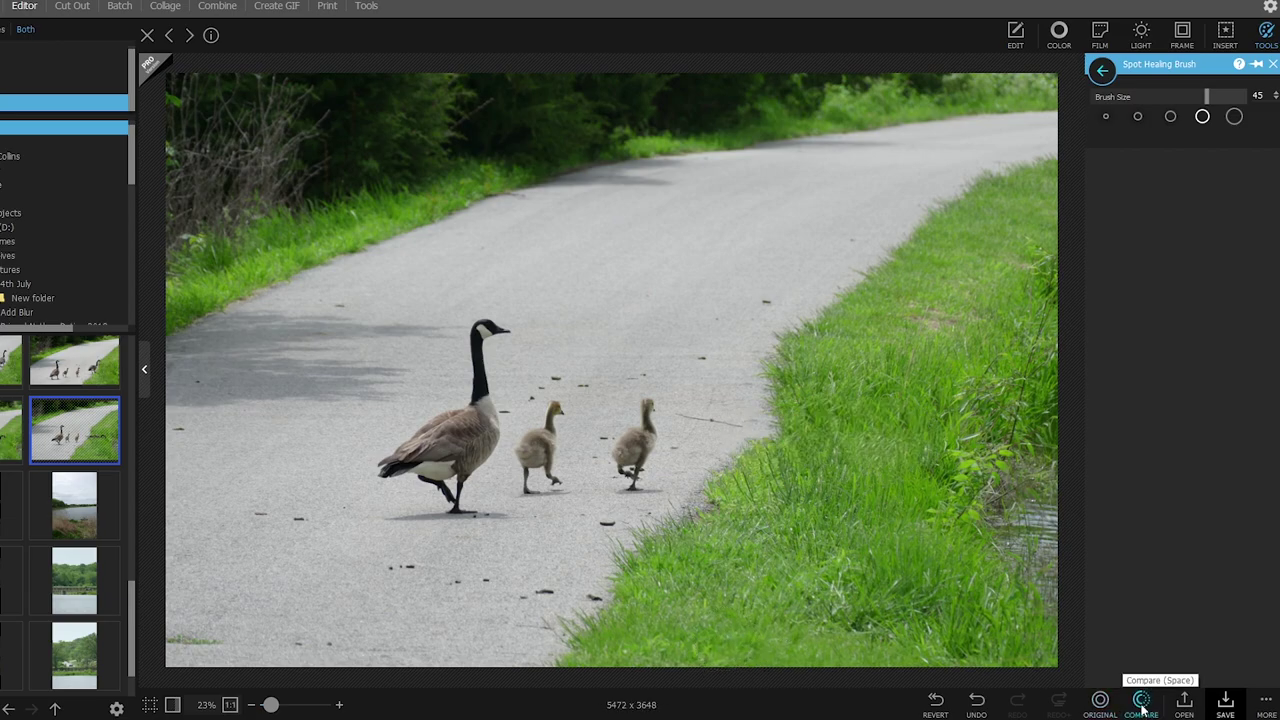
Heal away the gosling nearest the grass and the adult goose on the path, including the patches left in the goose's place
drag(648, 416, 626, 476)
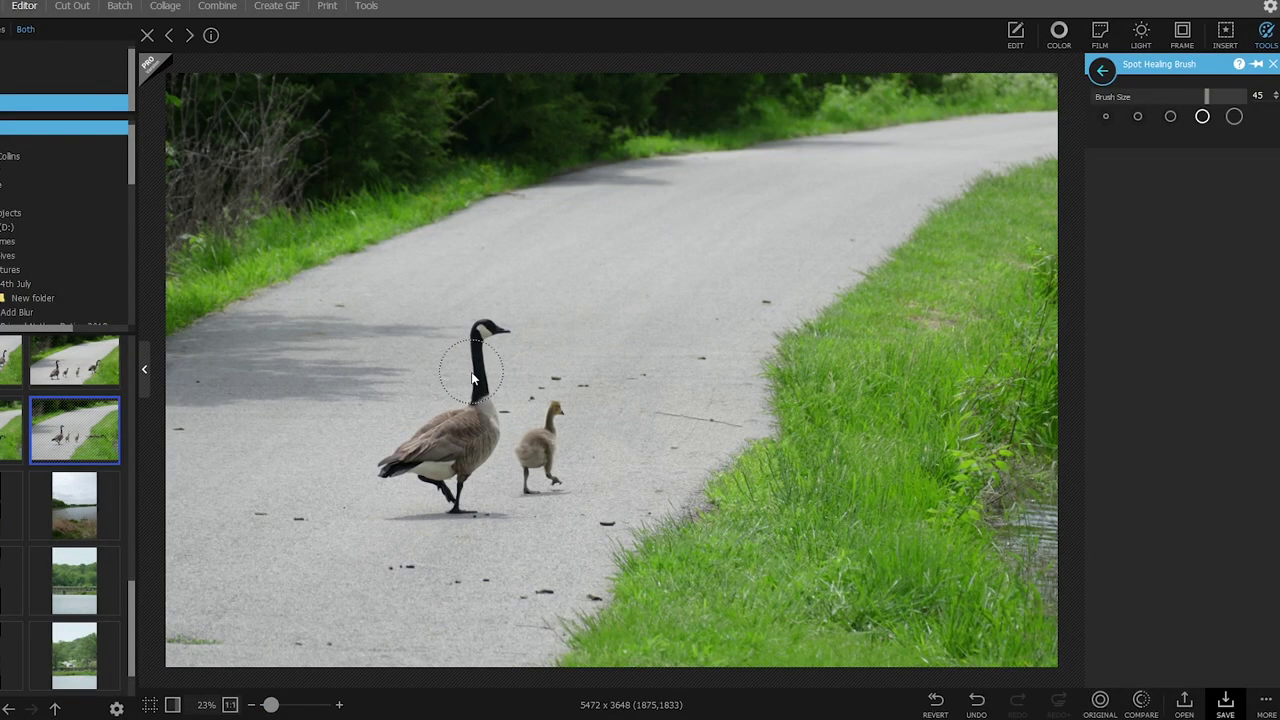
mouse_move(487, 331)
mouse_down()
mouse_move(471, 451)
mouse_move(394, 468)
mouse_up()
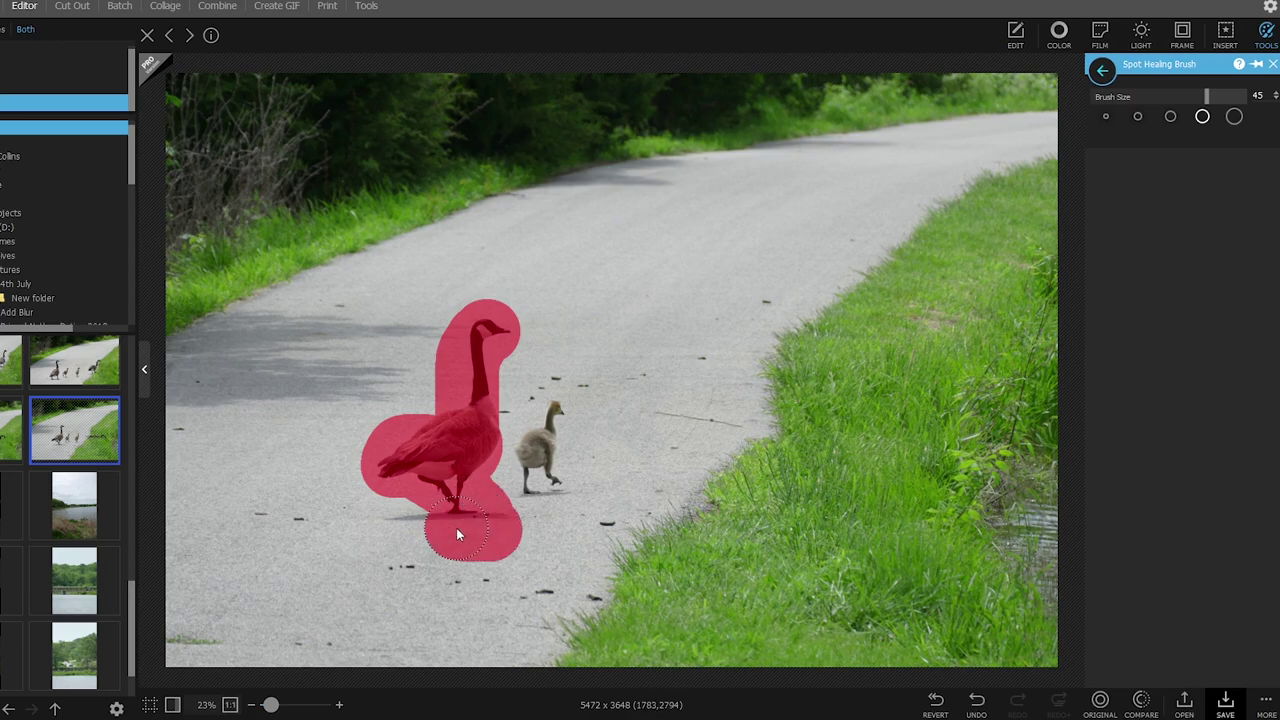
drag(405, 525, 381, 526)
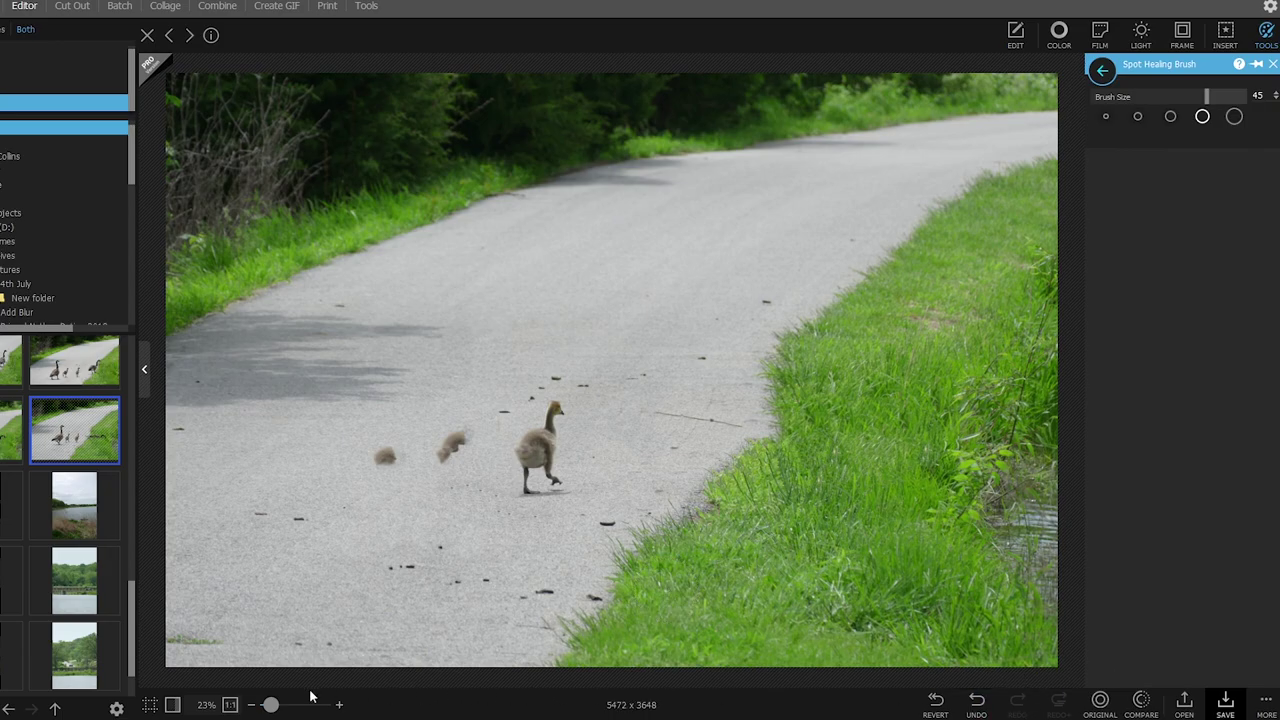
drag(270, 704, 283, 704)
drag(182, 652, 168, 649)
mouse_move(619, 335)
mouse_down()
mouse_move(560, 393)
mouse_move(639, 378)
mouse_move(571, 402)
mouse_move(421, 396)
mouse_move(377, 408)
mouse_move(400, 428)
mouse_up()
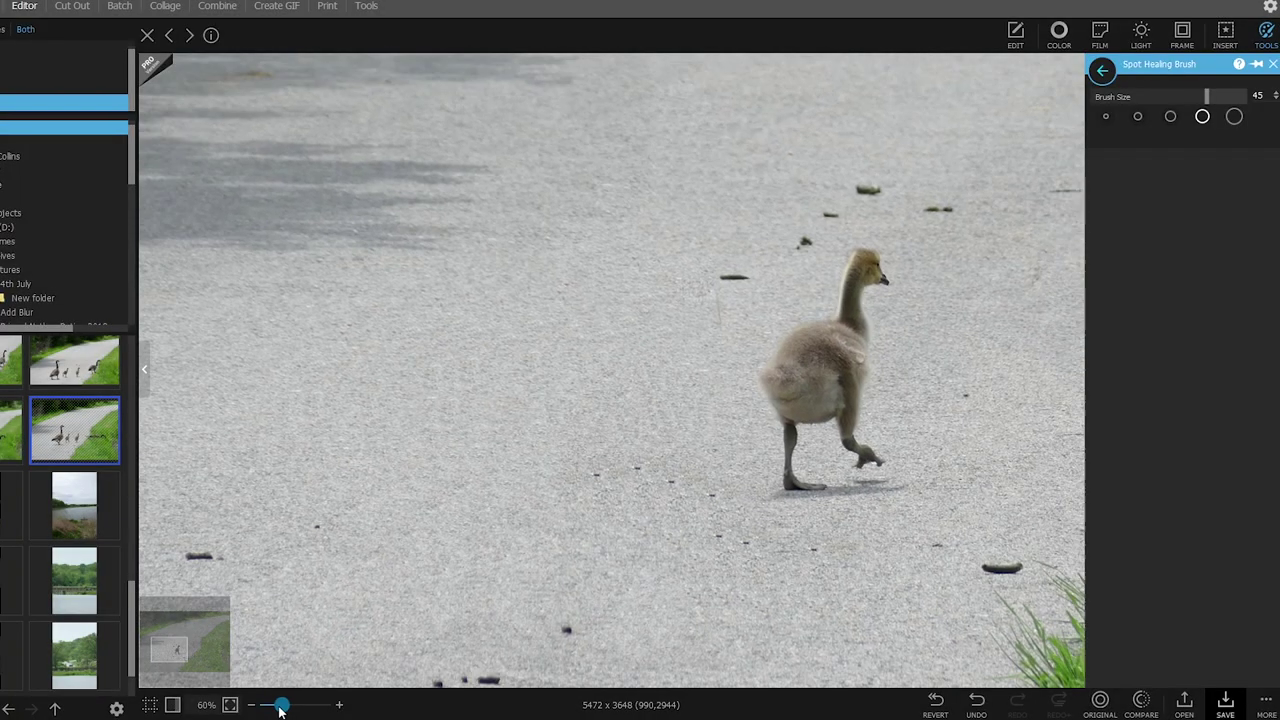
drag(283, 705, 268, 710)
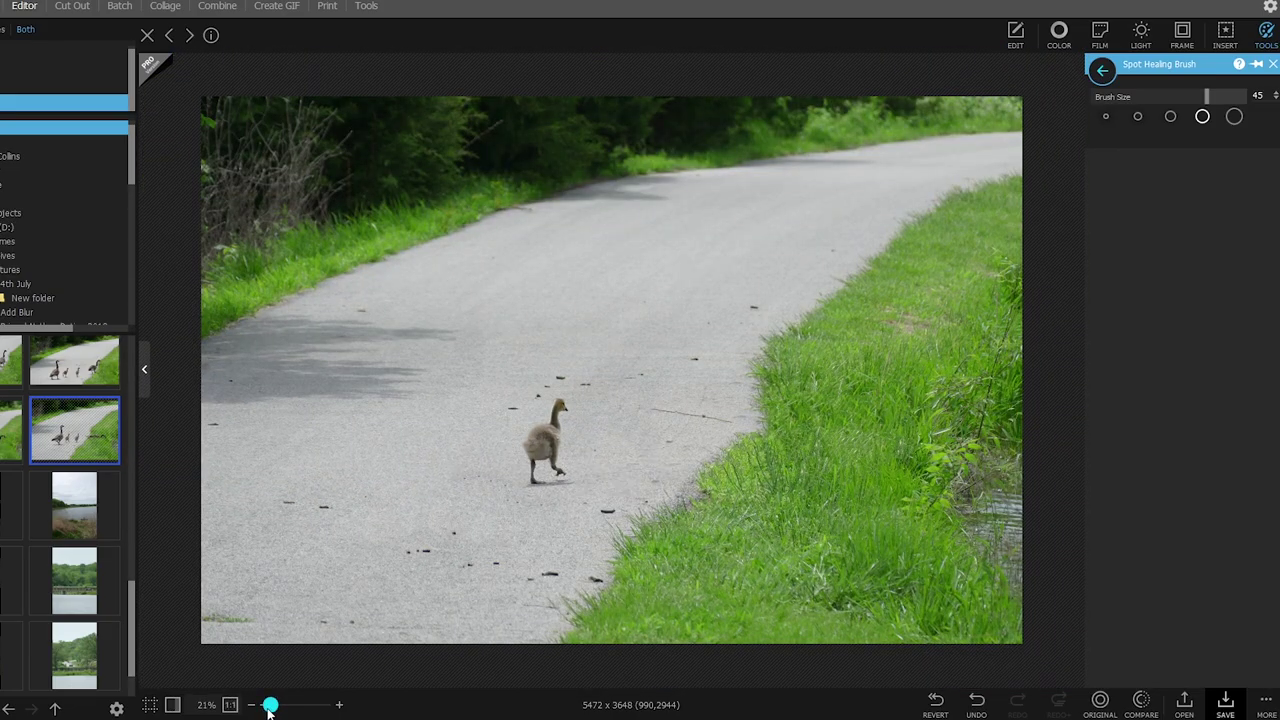
Compare the healed photo with the original, and remove the last gosling from the path with the Spot Healing Brush
click(1140, 705)
click(1100, 705)
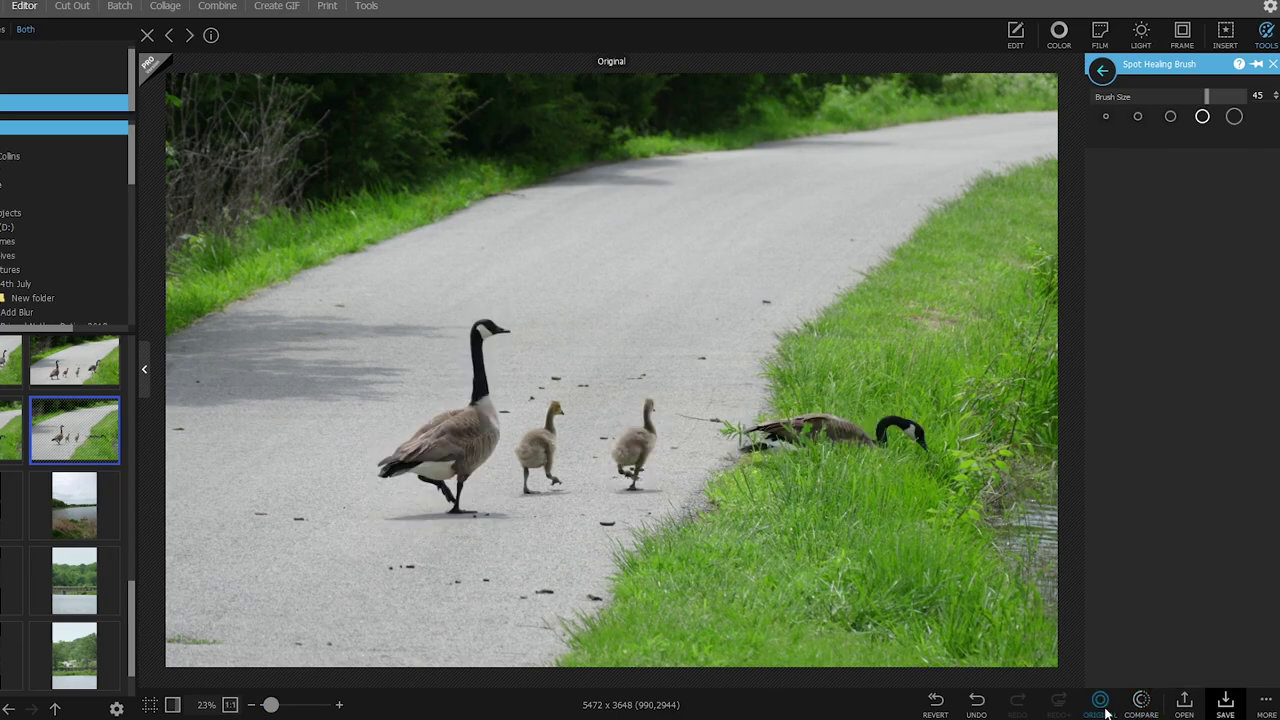
click(1100, 705)
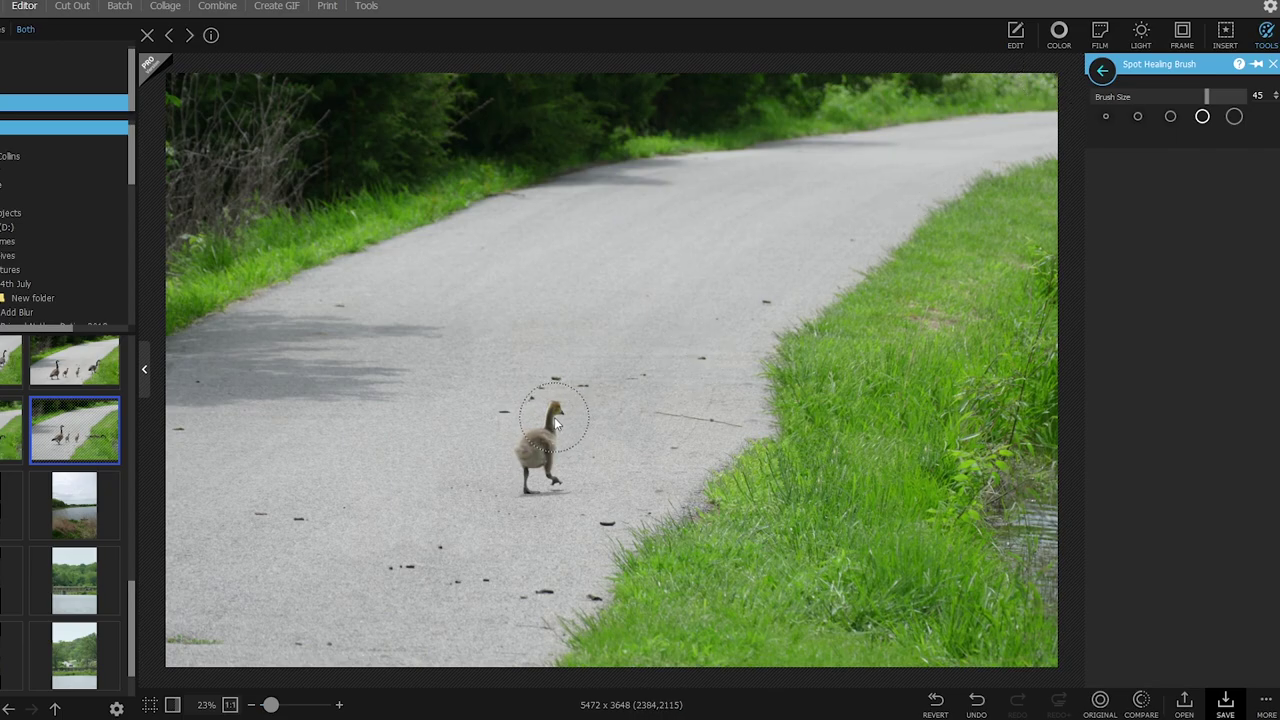
drag(541, 478, 543, 480)
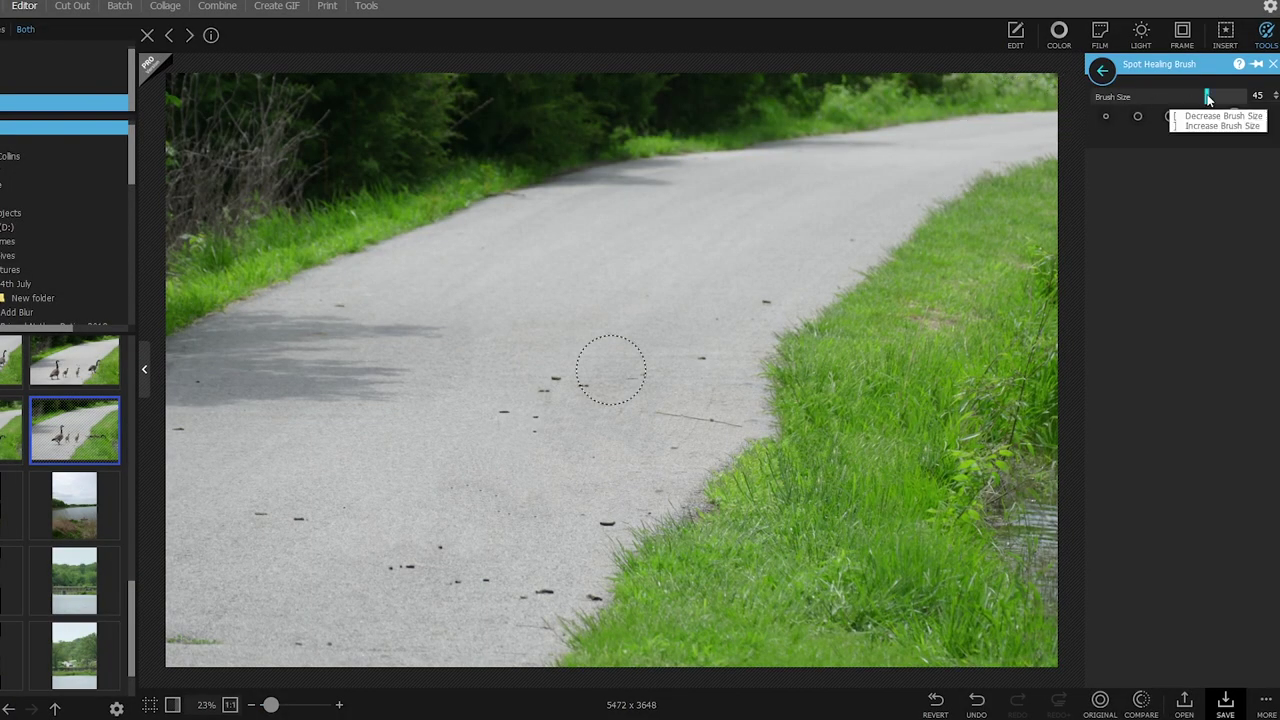
click(1104, 72)
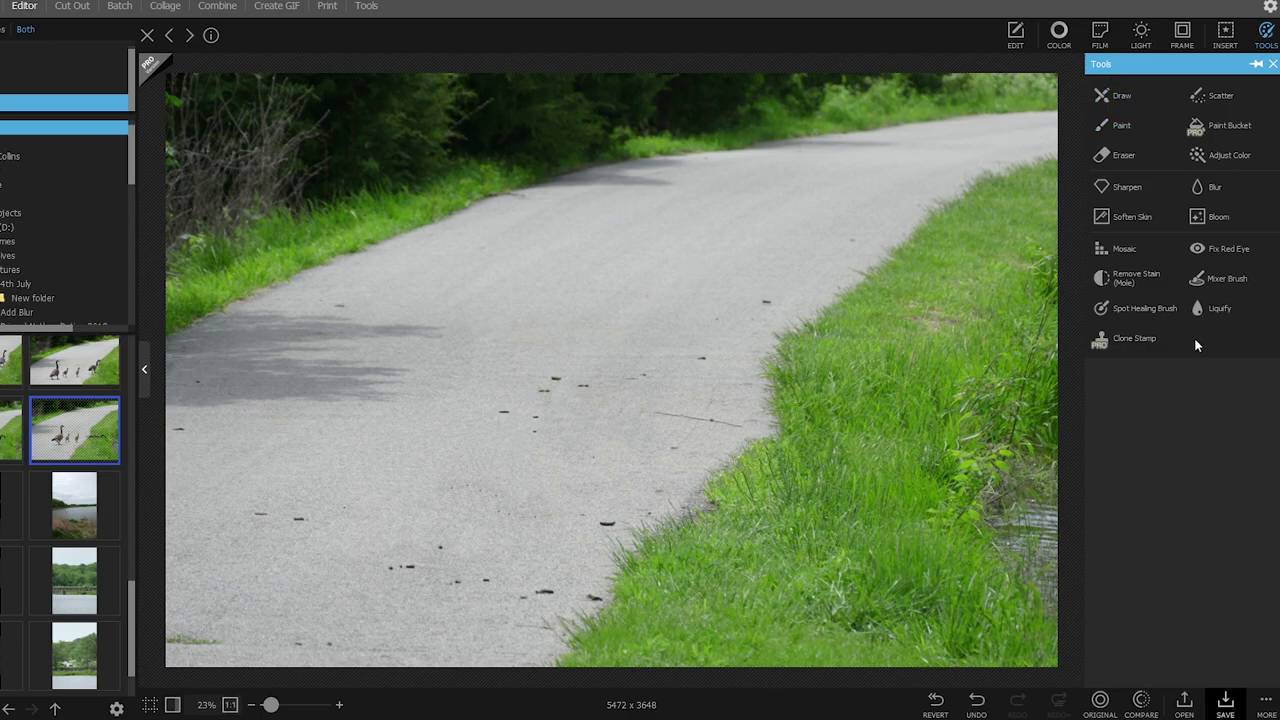
click(1266, 32)
Open the close-up photo of white flowers, P1490315.jpg, without saving the changes to the goose photo
scroll(45, 455, down, 5)
scroll(45, 455, down, 3)
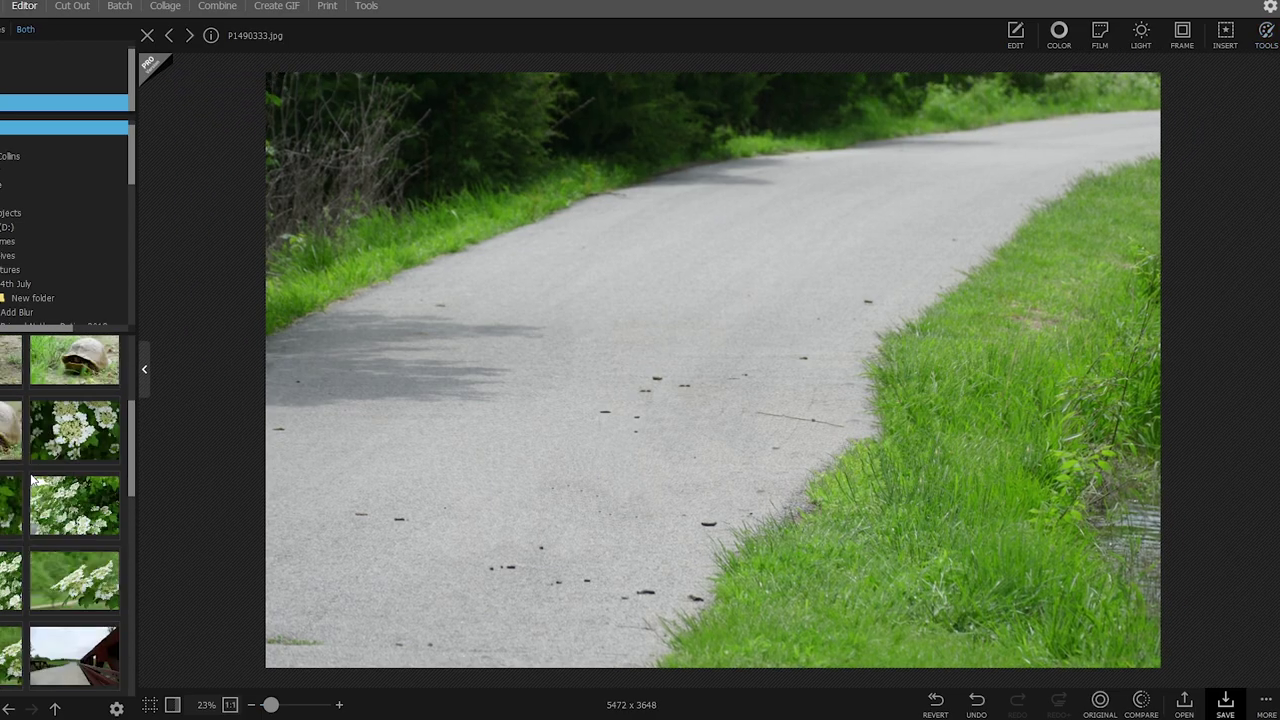
click(80, 440)
click(604, 370)
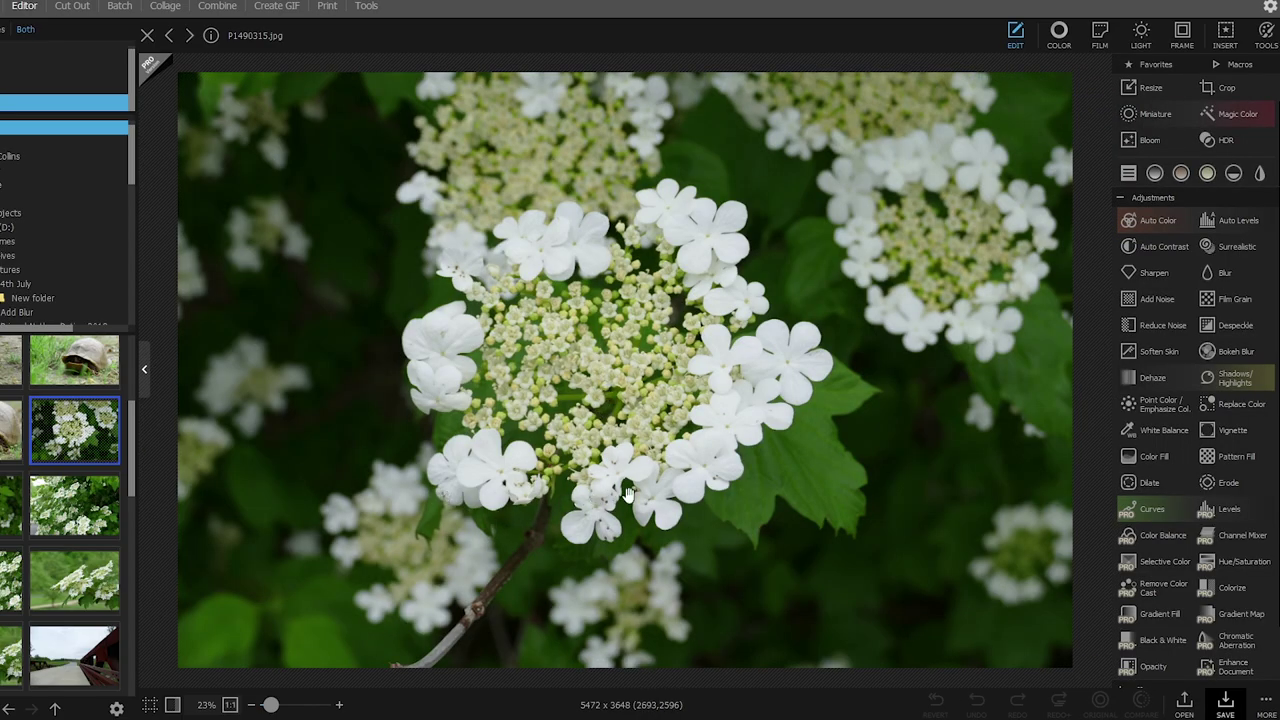
Brighten the centre of the main flower cluster with the Adjust Color brush at size 45, hardness 0 and strength 38
click(1264, 32)
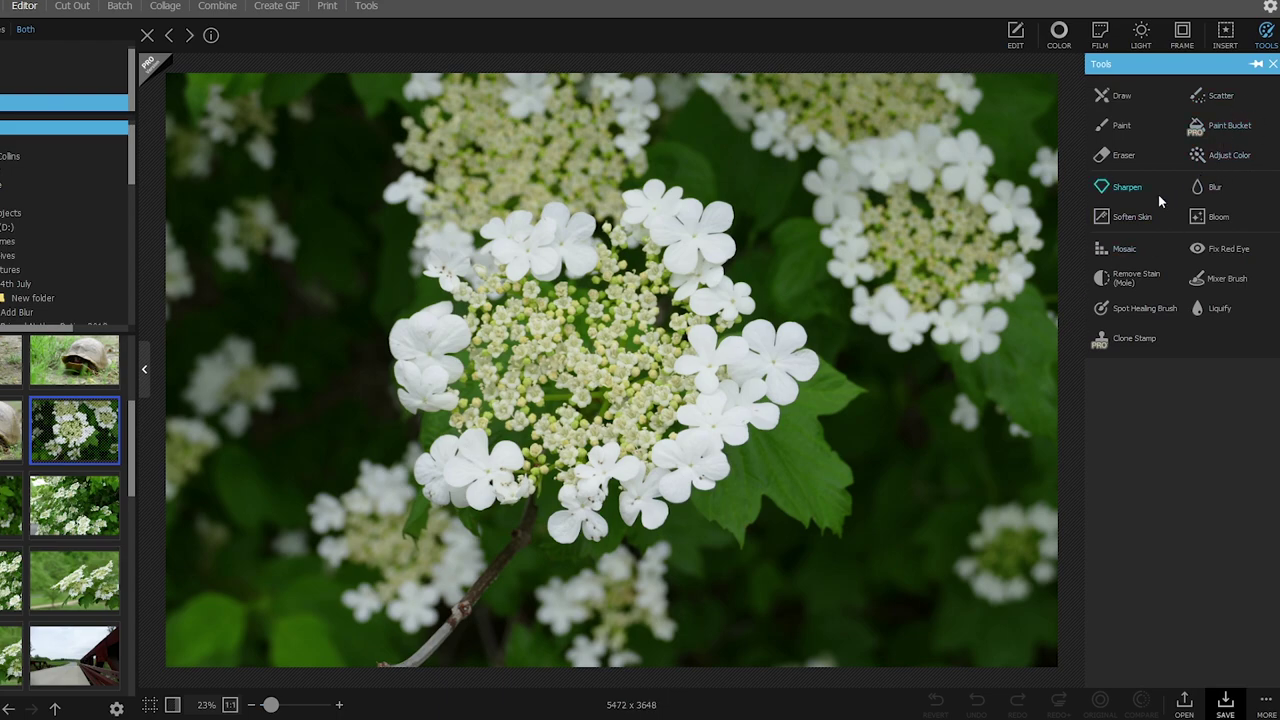
click(1219, 160)
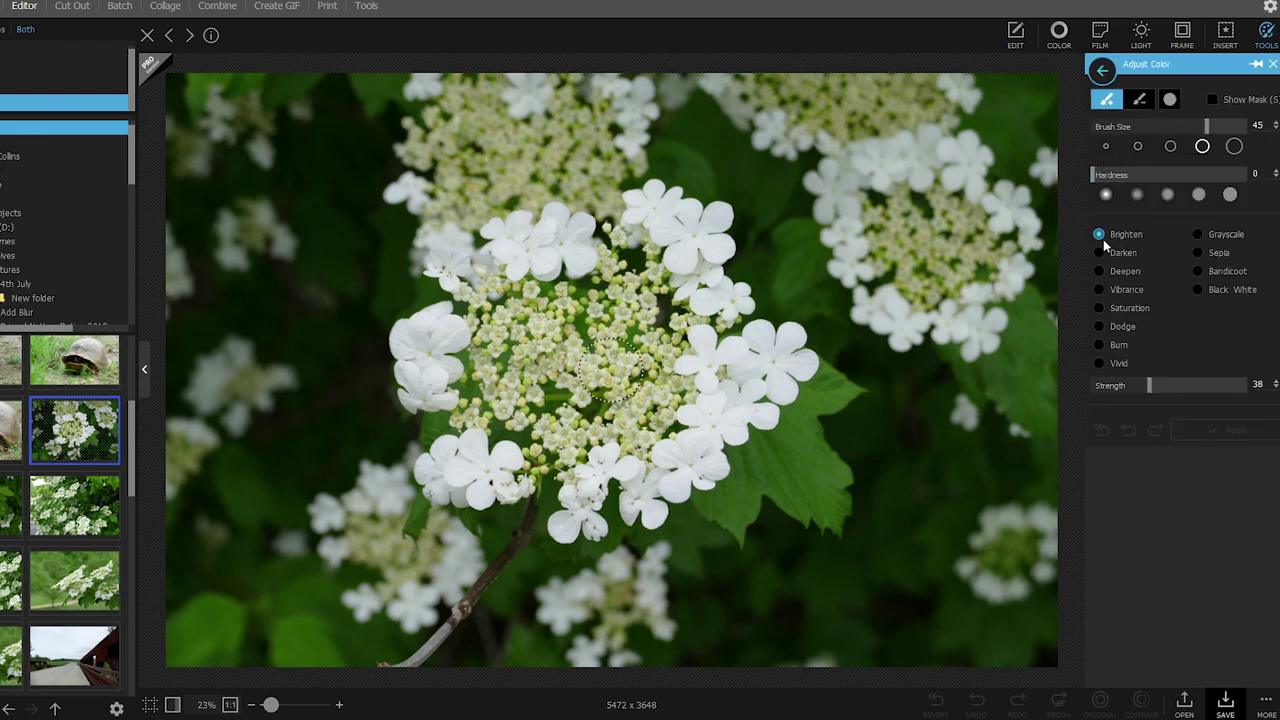
mouse_move(497, 345)
mouse_down()
mouse_move(573, 314)
mouse_move(590, 396)
mouse_move(606, 321)
mouse_move(538, 313)
mouse_move(548, 303)
mouse_move(499, 311)
mouse_move(612, 334)
mouse_move(589, 391)
mouse_move(529, 376)
mouse_move(513, 406)
mouse_move(627, 347)
mouse_up()
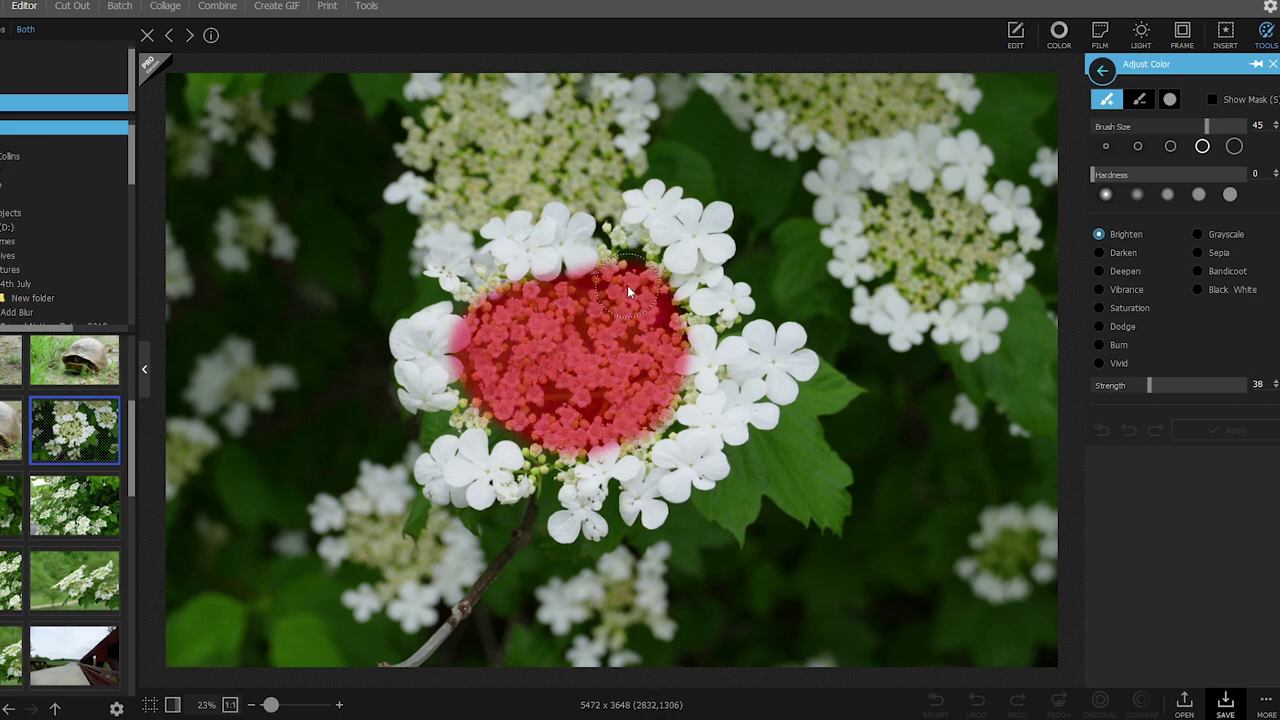
mouse_move(627, 285)
mouse_down()
mouse_move(676, 358)
mouse_move(657, 411)
mouse_move(550, 455)
mouse_up()
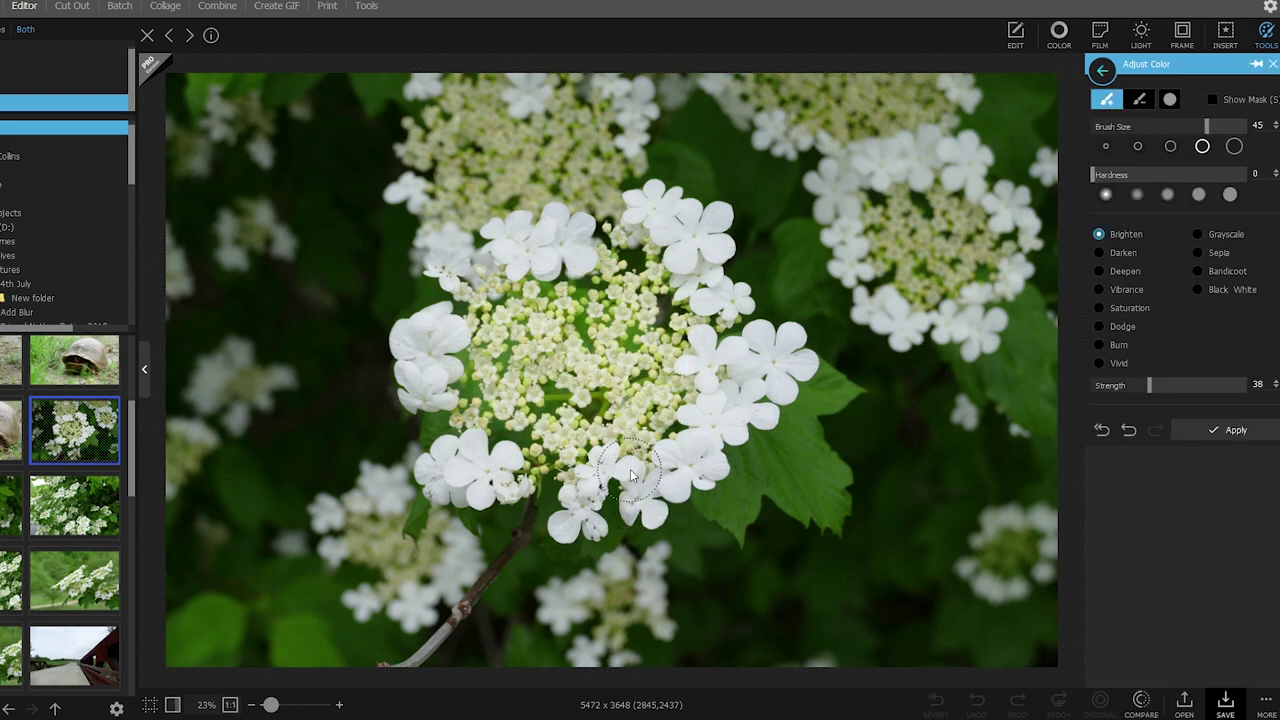
Try Darken on the painted flower centre, switch it to Vibrance at strength 100, and apply the adjustment
click(1108, 252)
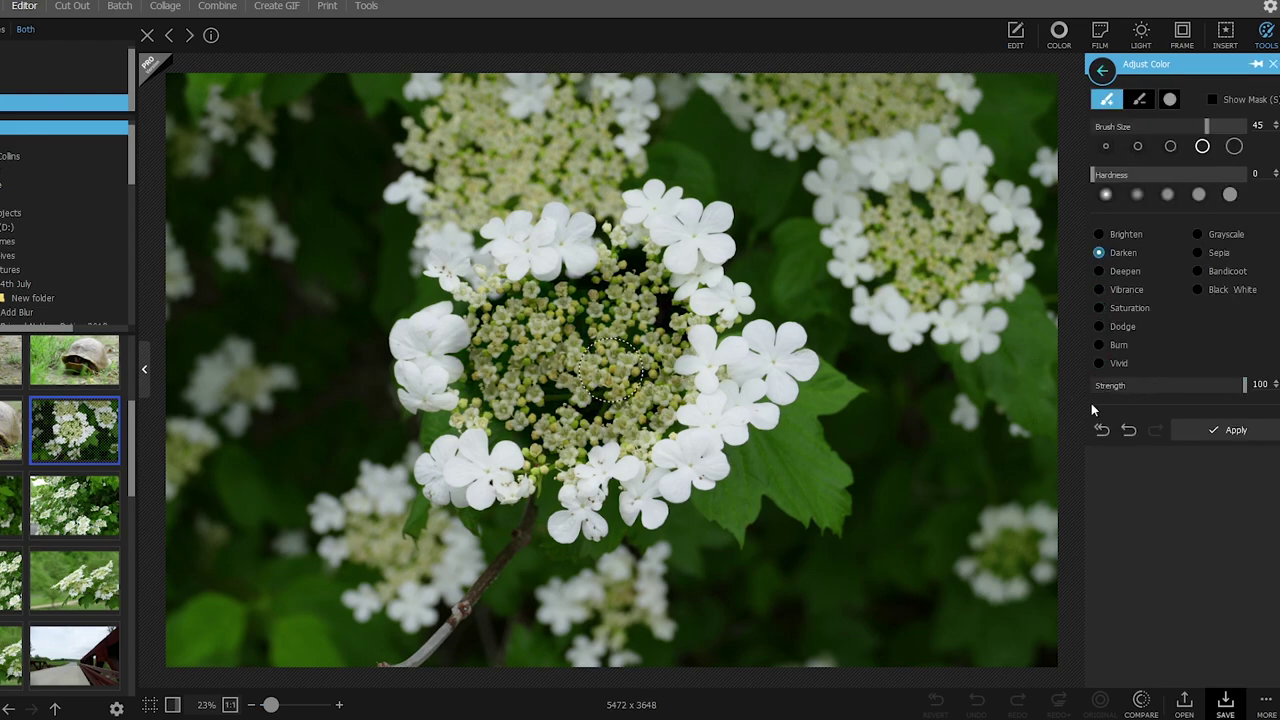
click(1100, 236)
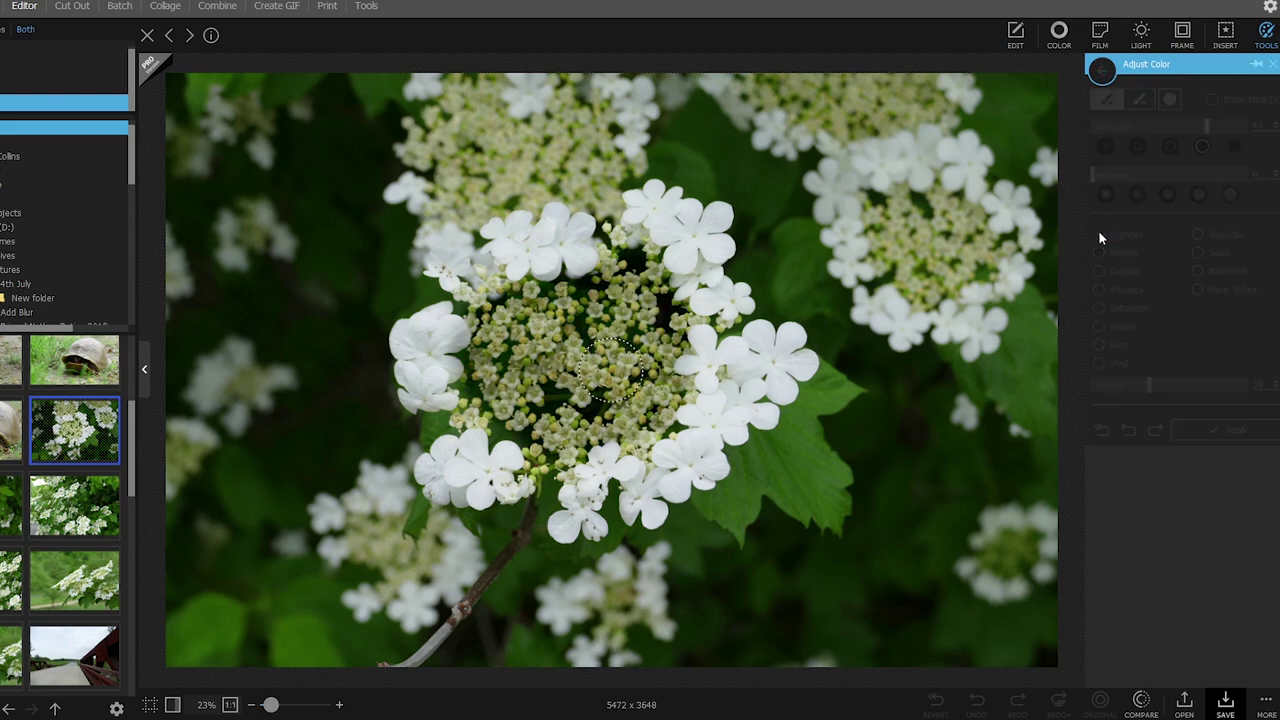
click(1102, 253)
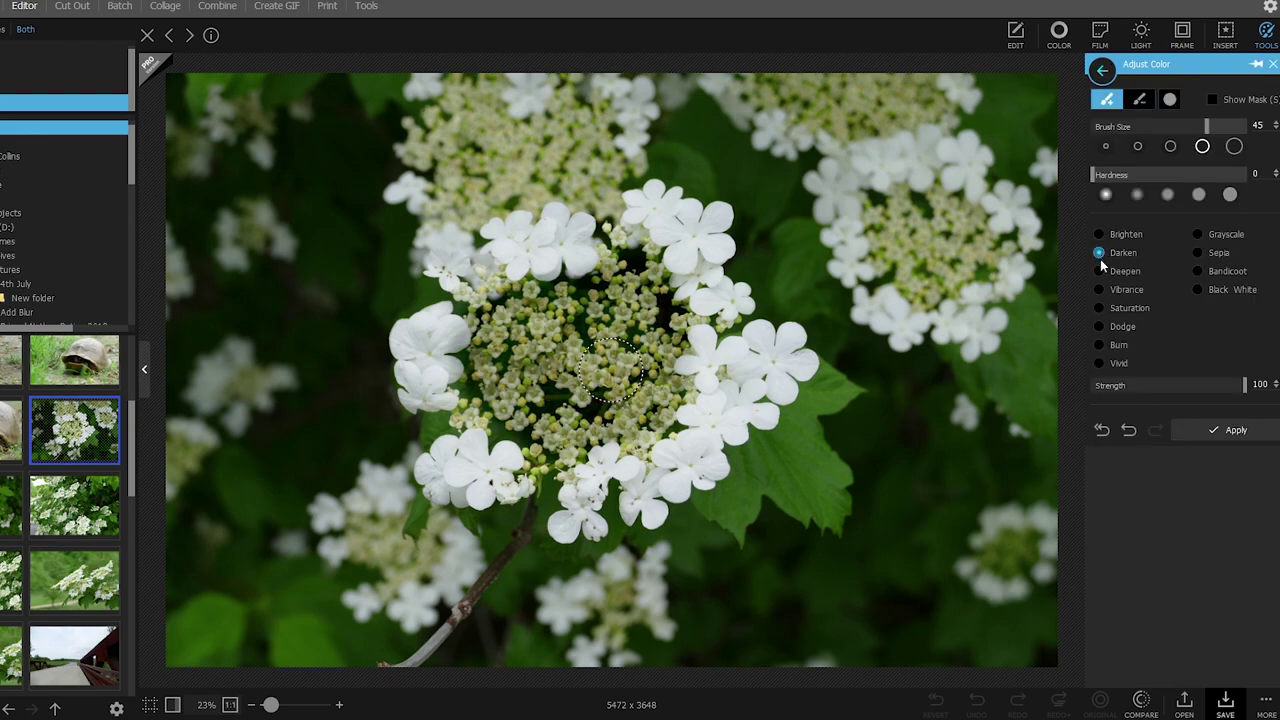
click(1100, 290)
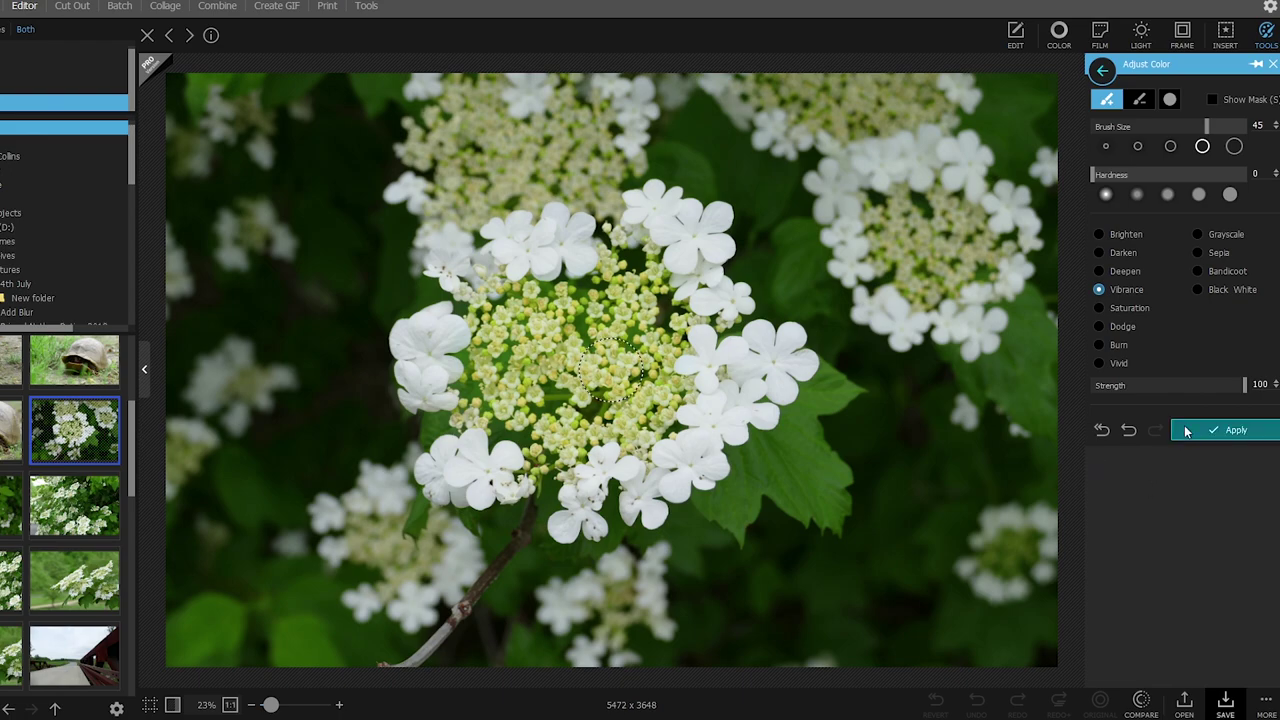
click(1273, 64)
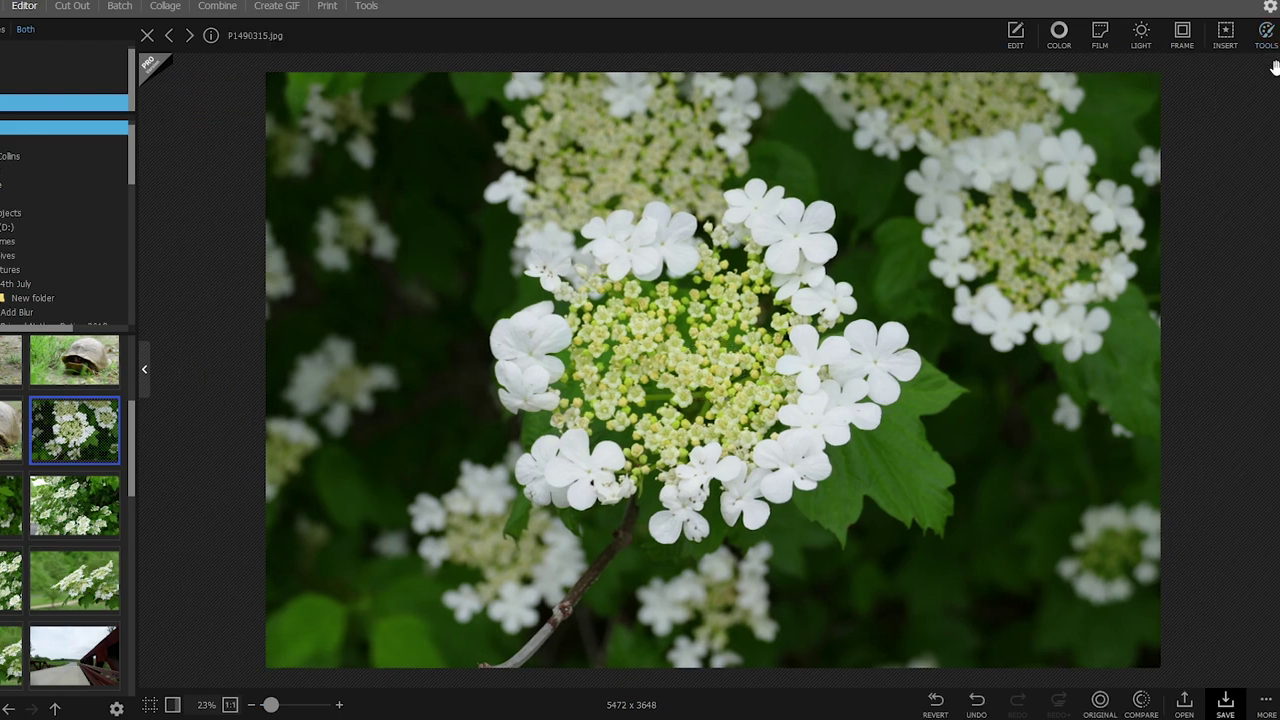
click(1267, 34)
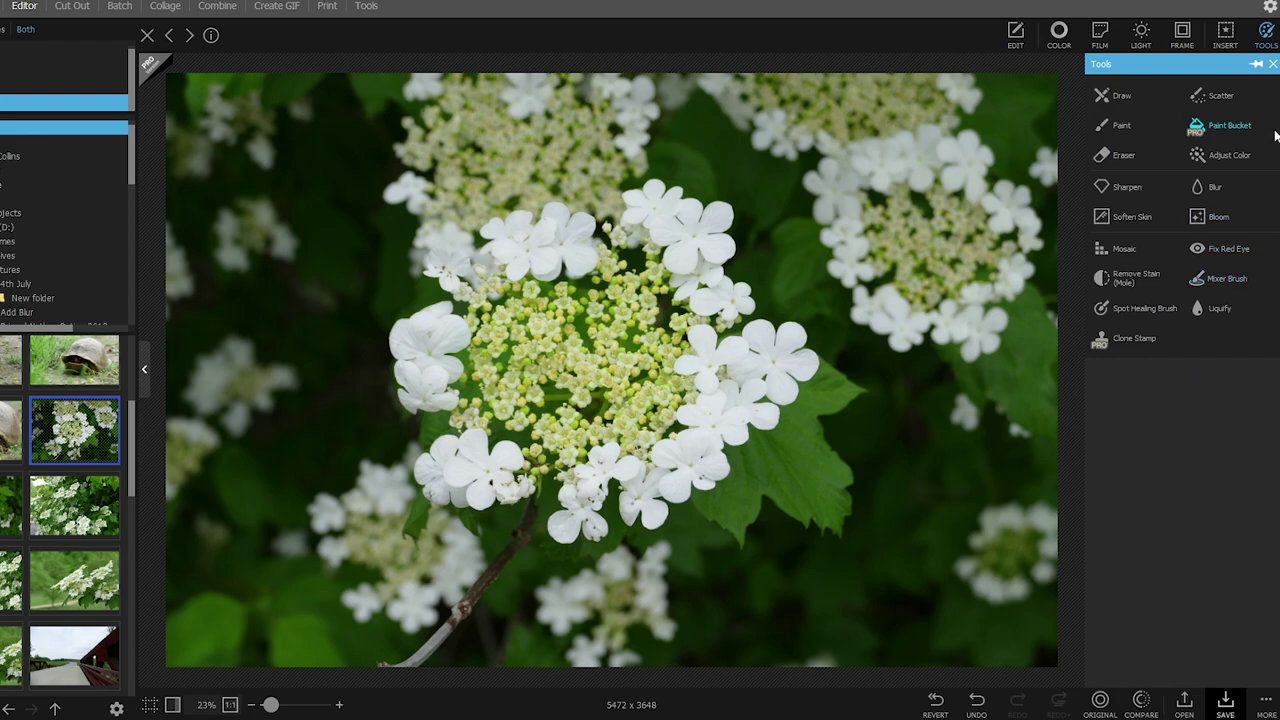
click(1272, 65)
Open the first turtle photo in the Hiking folder, P1490306.jpg, without saving the flower photo's changes
scroll(22, 395, up, 3)
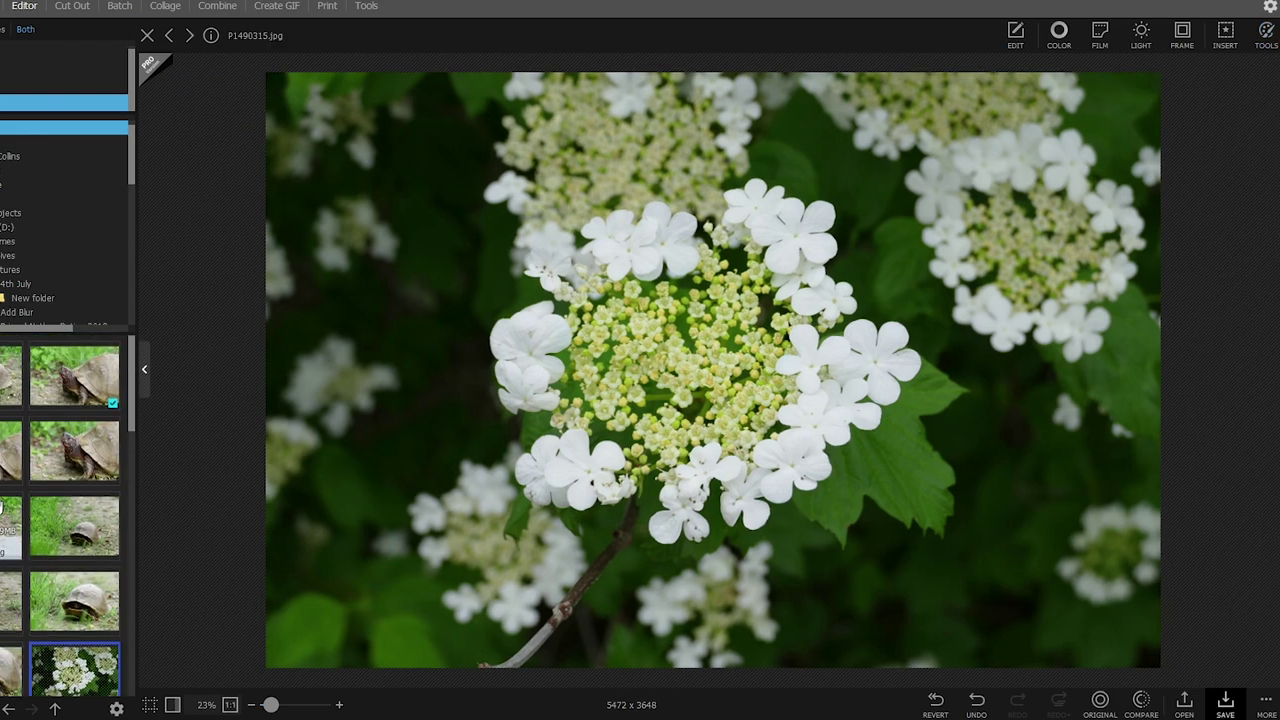
click(22, 395)
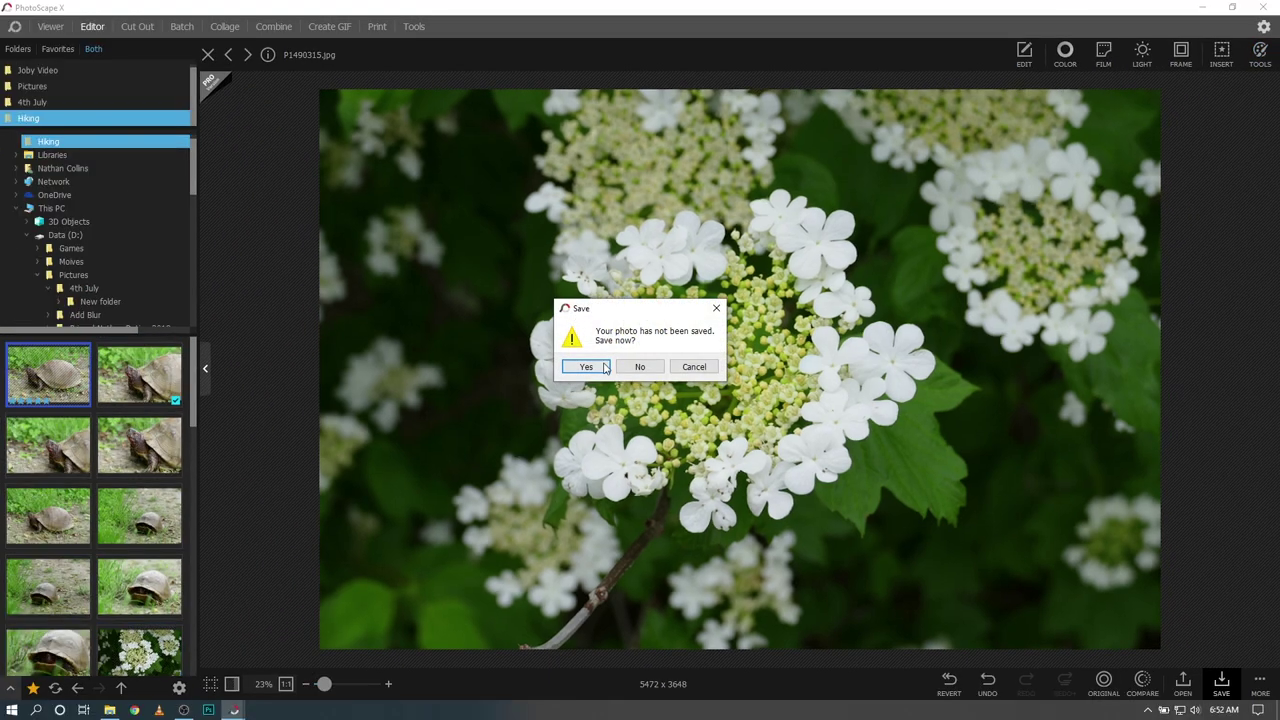
click(640, 370)
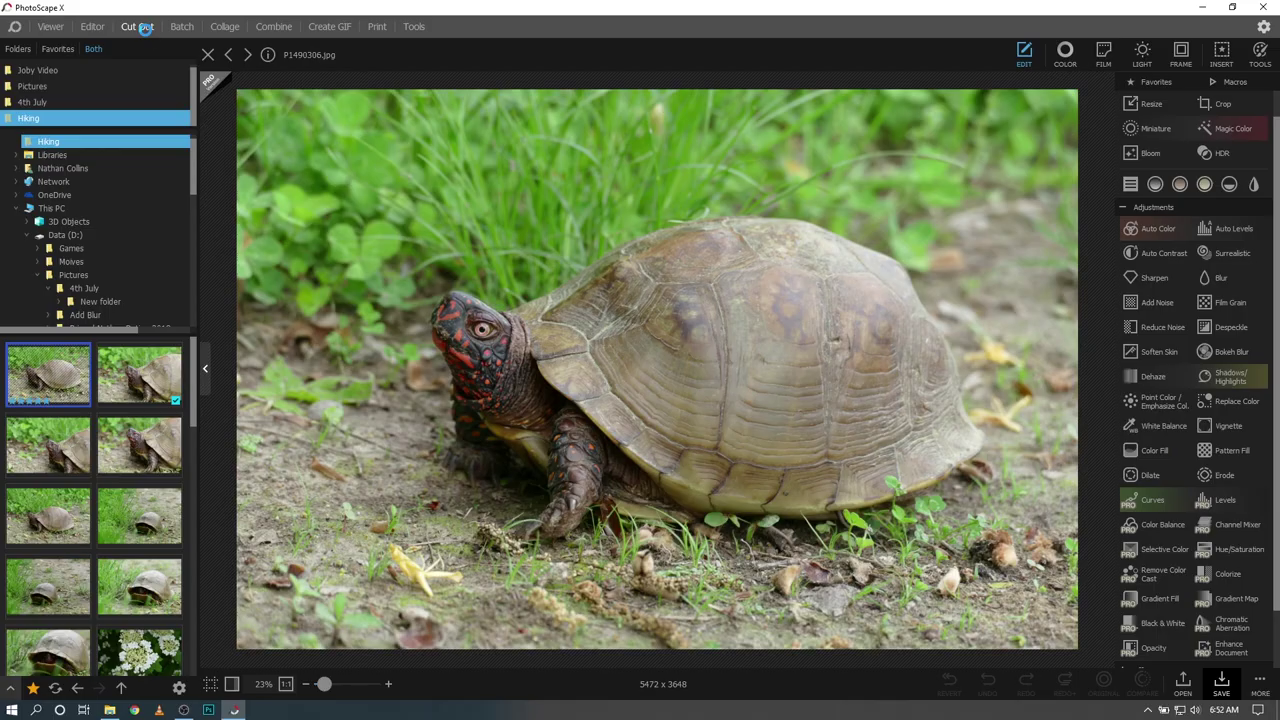
Switch to Cut Out and open the portrait of the man in the orange shirt from the Pictures folder
click(292, 58)
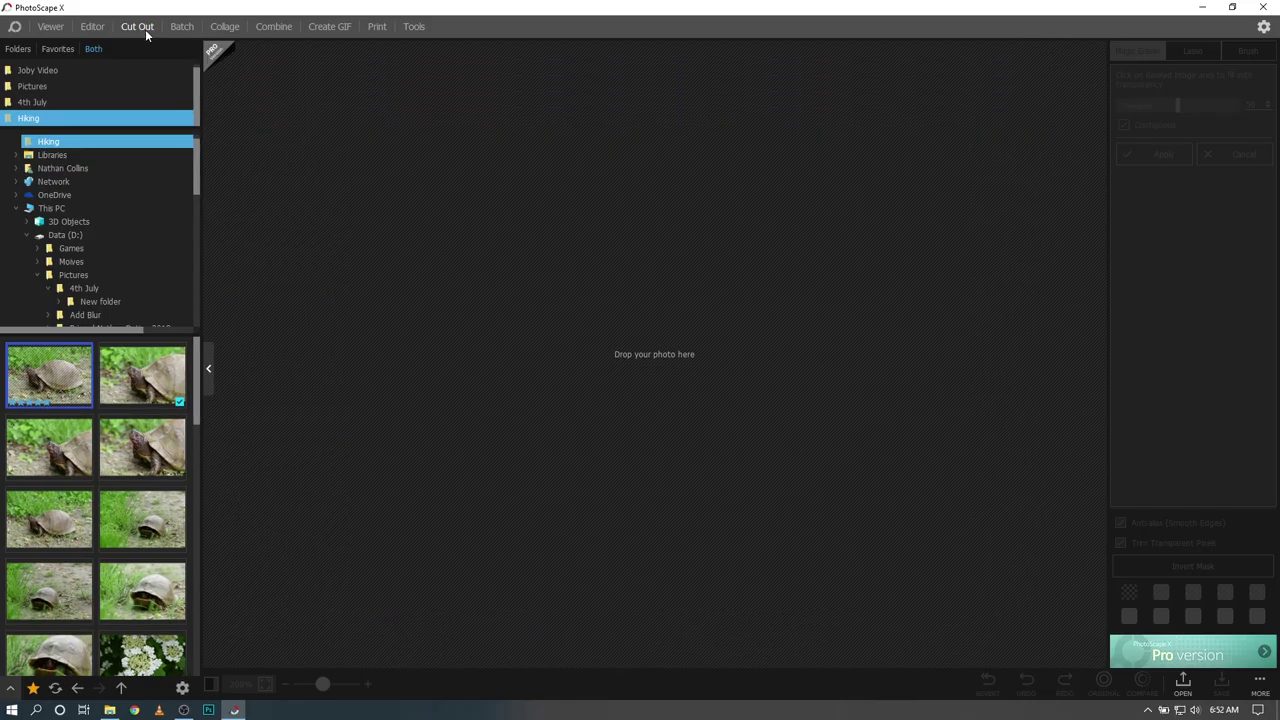
click(77, 88)
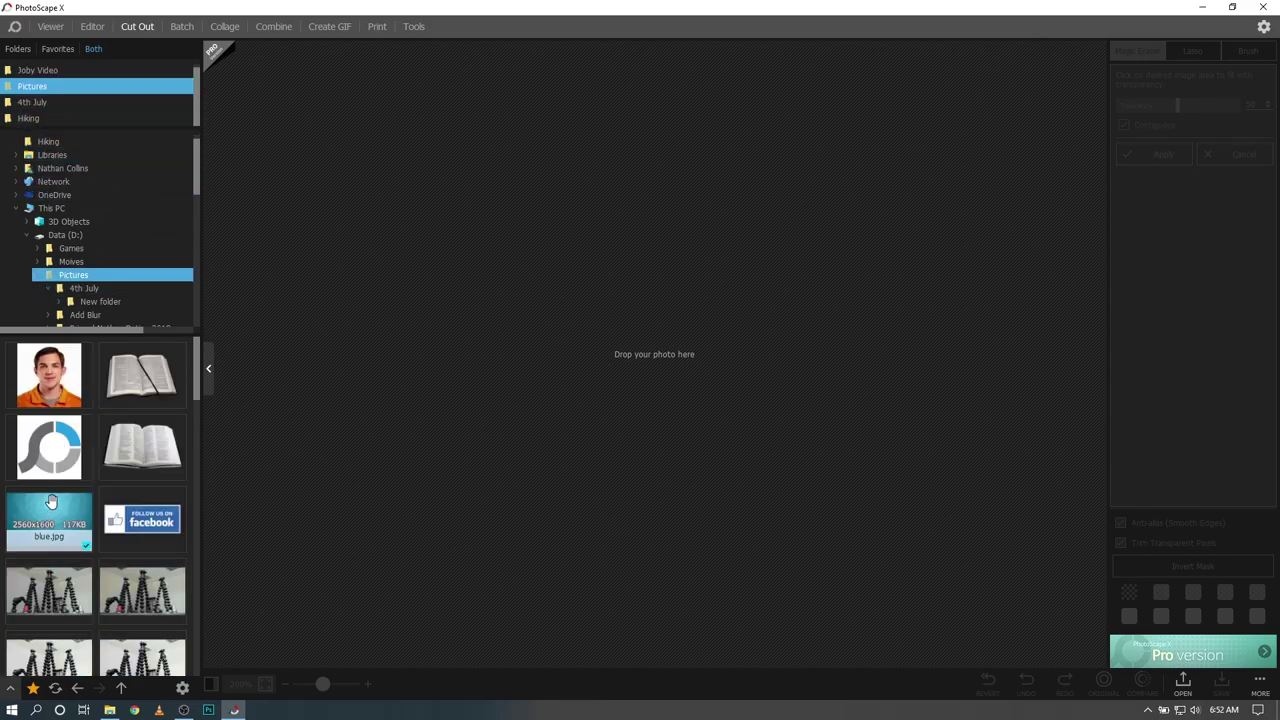
scroll(48, 520, down, 3)
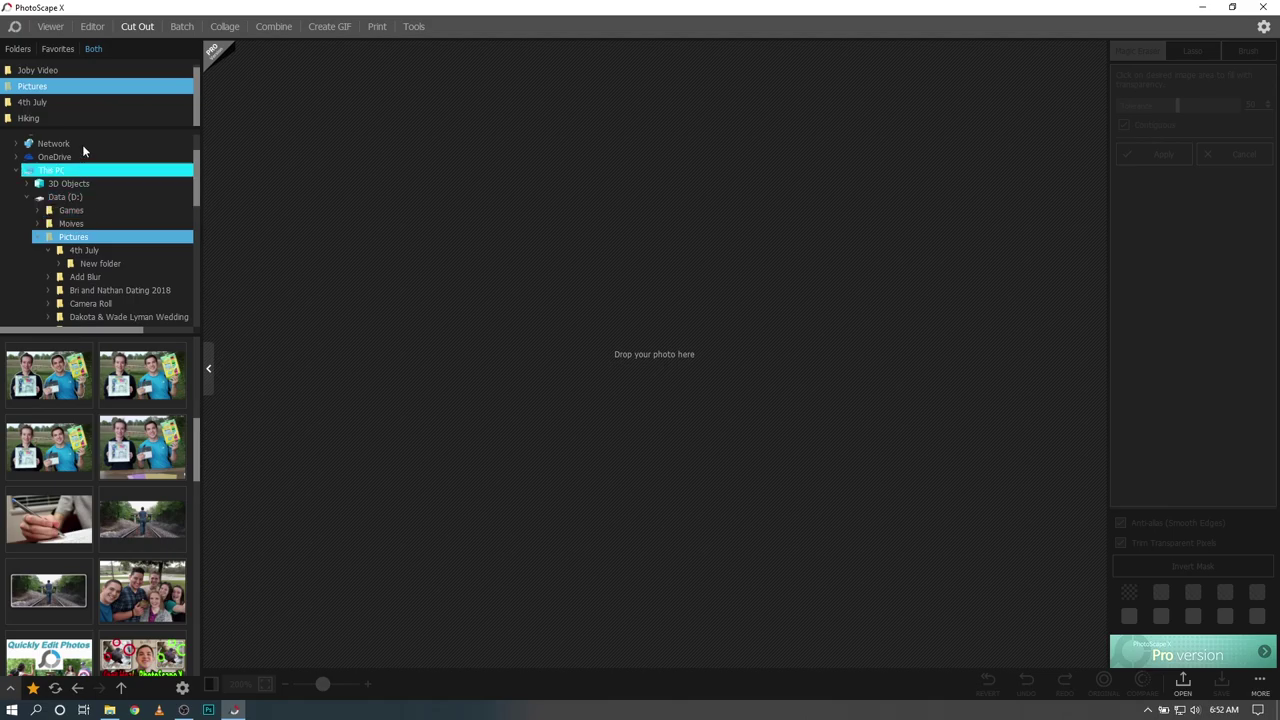
click(58, 70)
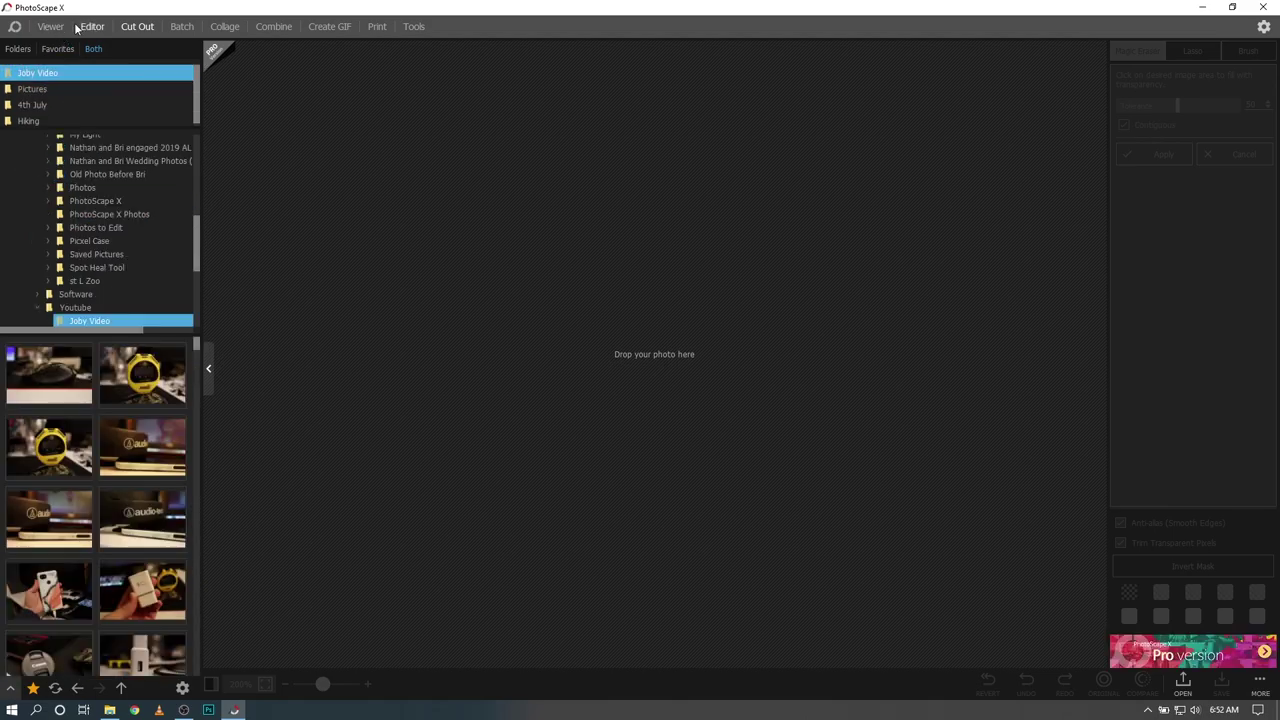
click(58, 90)
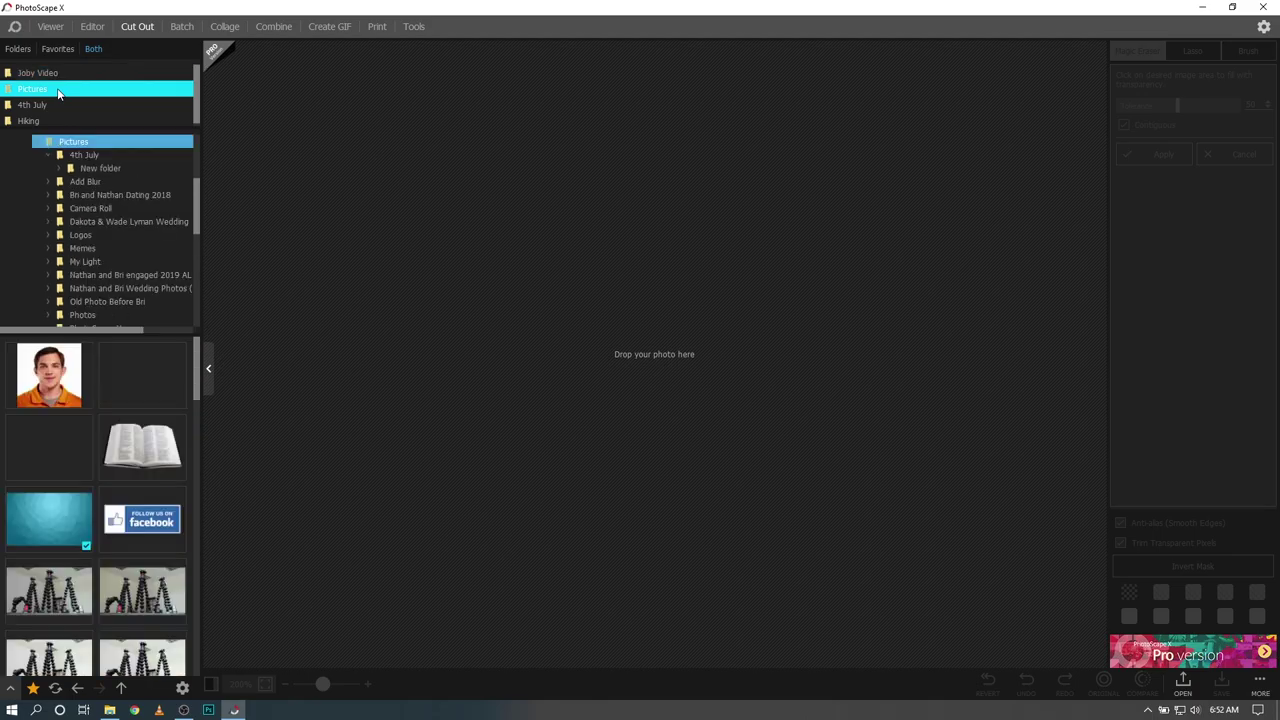
click(46, 372)
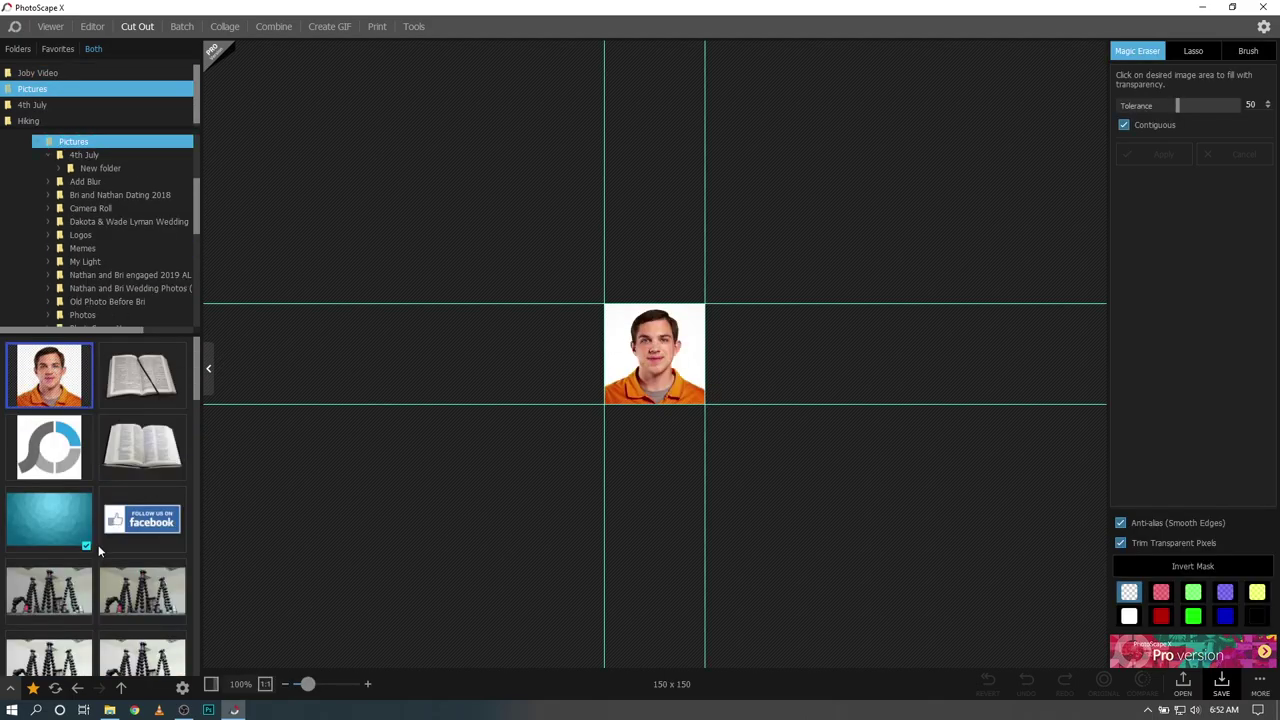
Browse the Pictures photos and open the photo of the hand holding the JOBY ball head from the Joby Video folder
scroll(98, 530, down, 5)
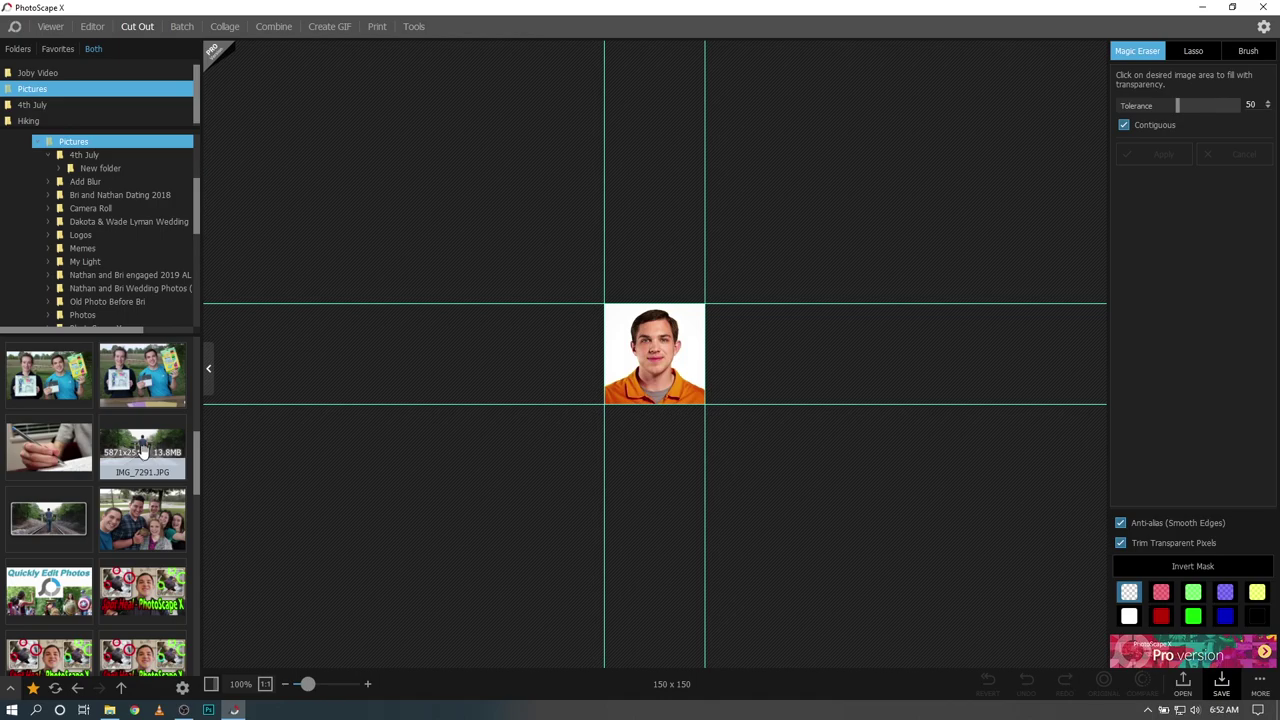
scroll(137, 480, down, 4)
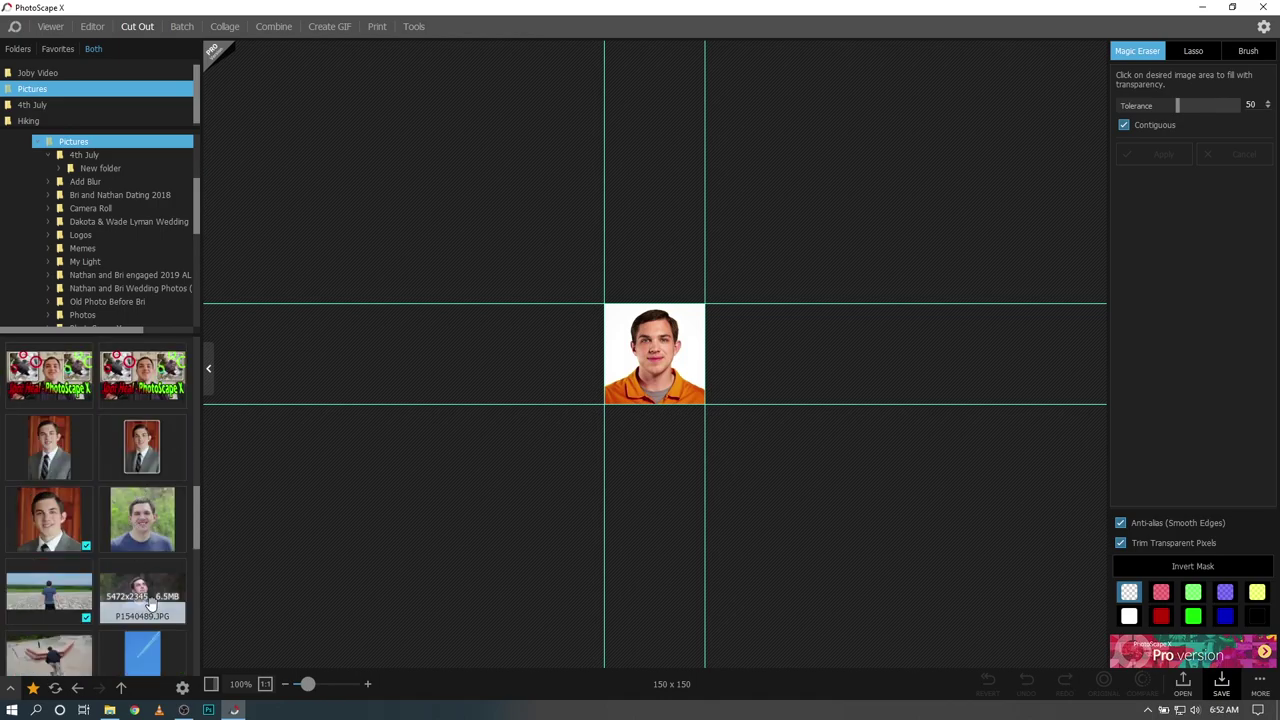
scroll(137, 513, down, 4)
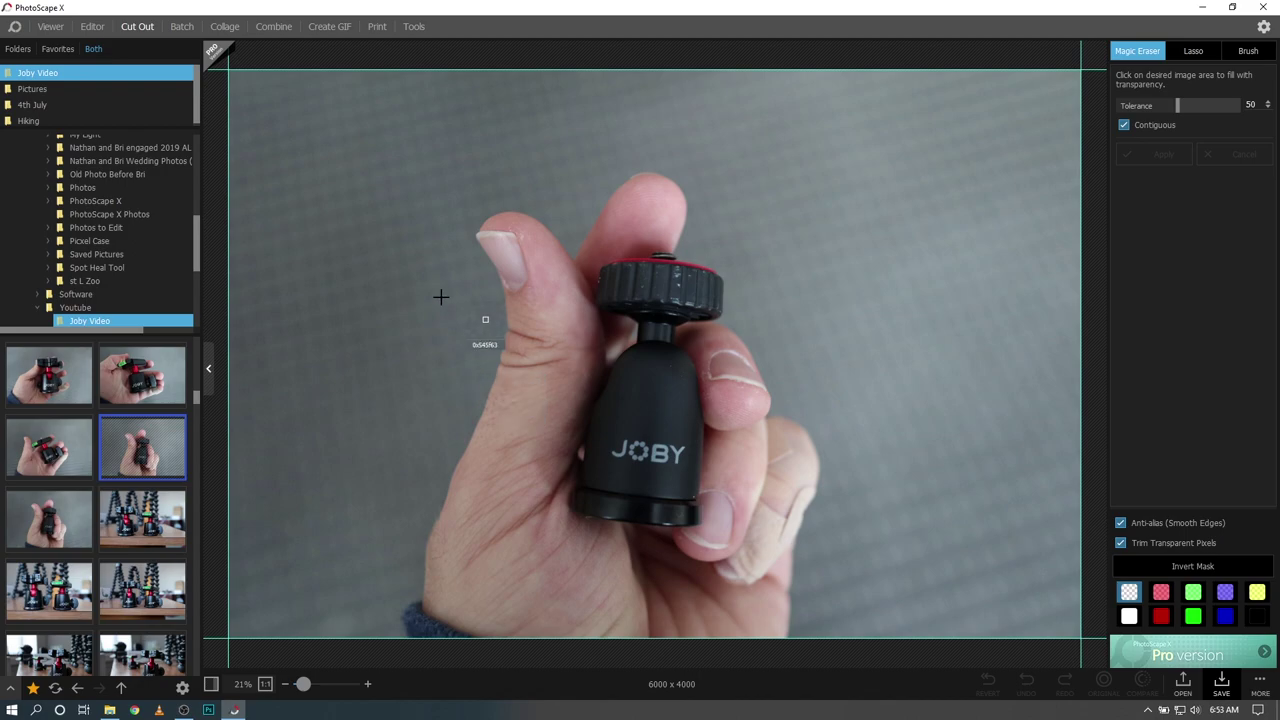
Try the Magic Eraser on the grey background at tolerance 50 and at tolerance 8, undoing each attempt
click(408, 170)
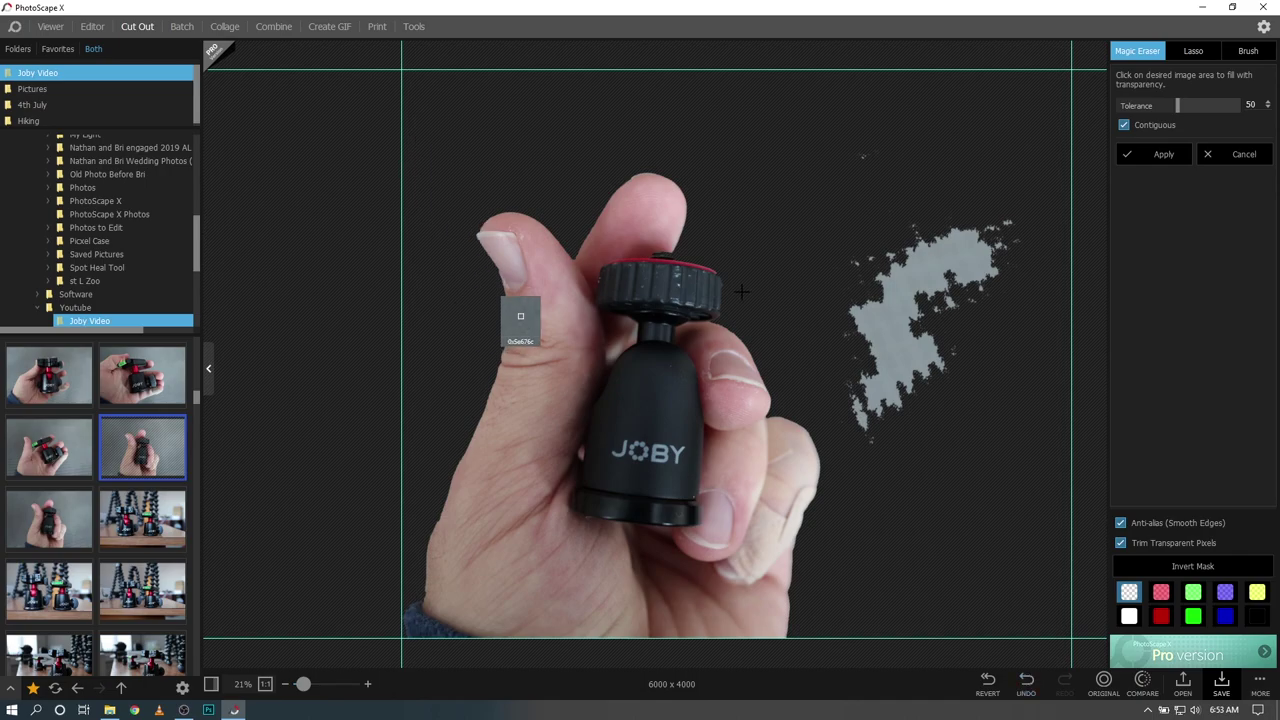
key(ctrl+z)
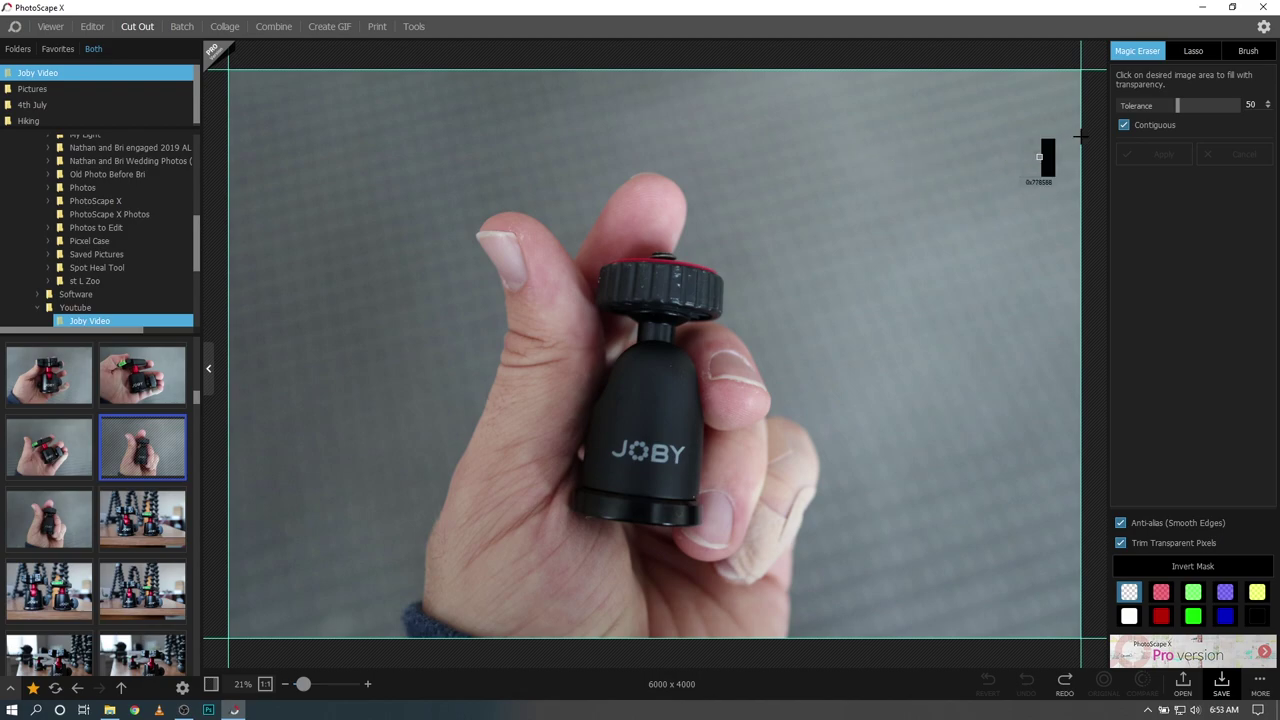
click(1132, 107)
drag(1132, 107, 1125, 107)
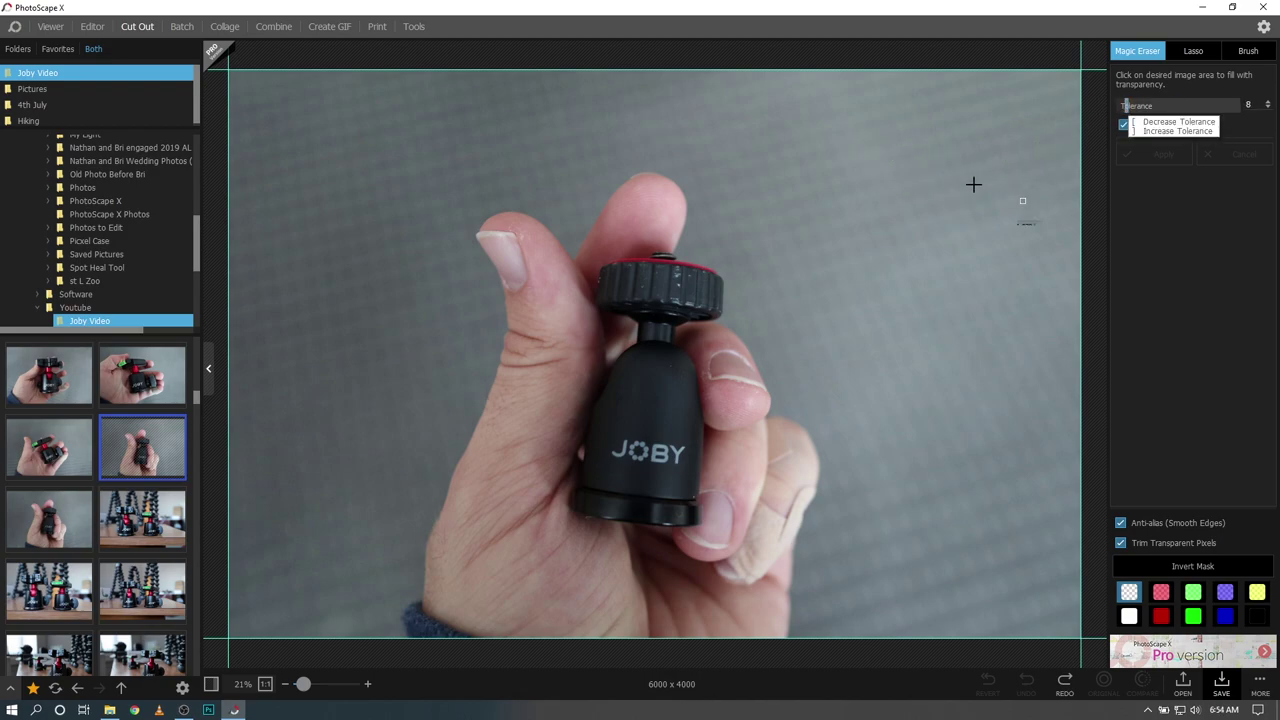
click(886, 172)
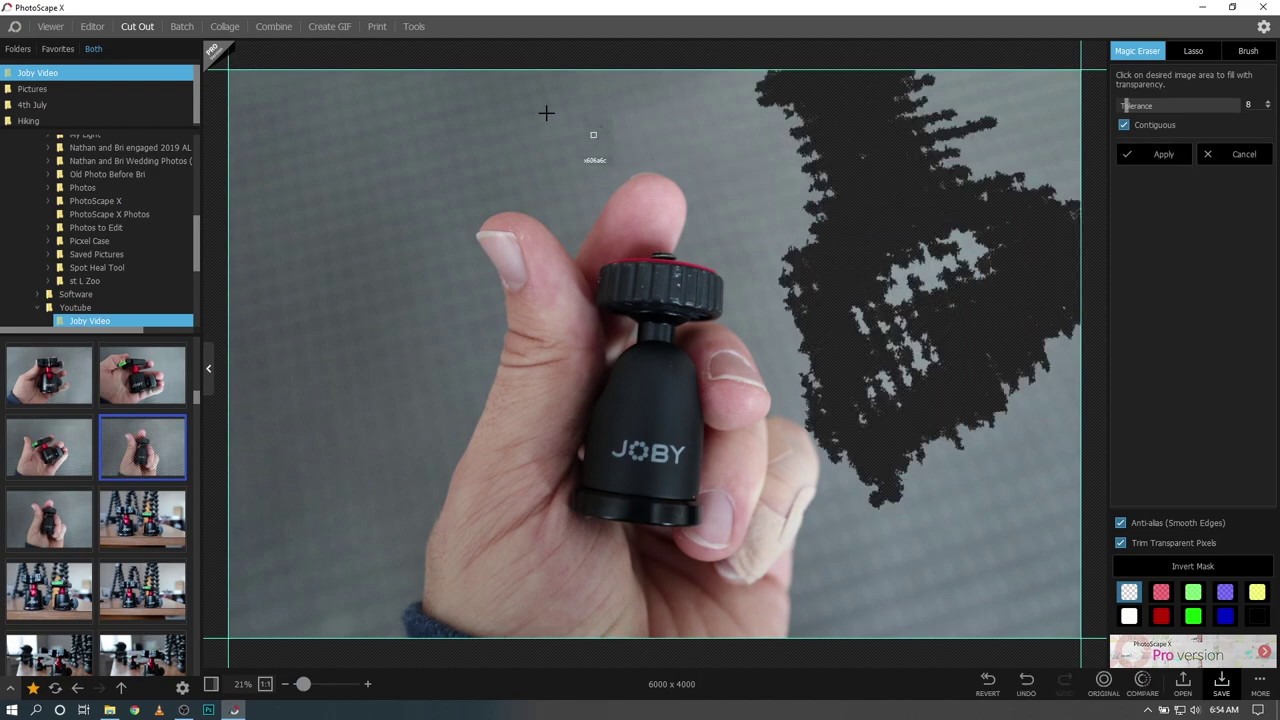
click(345, 147)
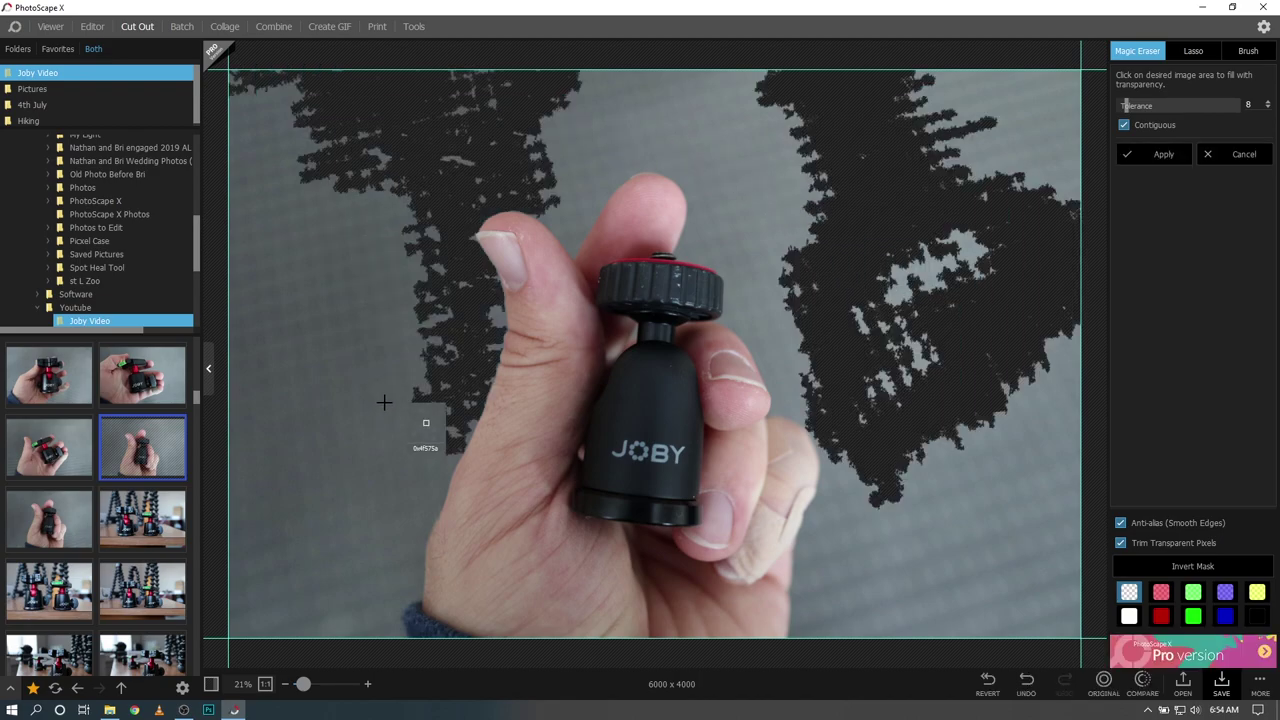
key(ctrl+z)
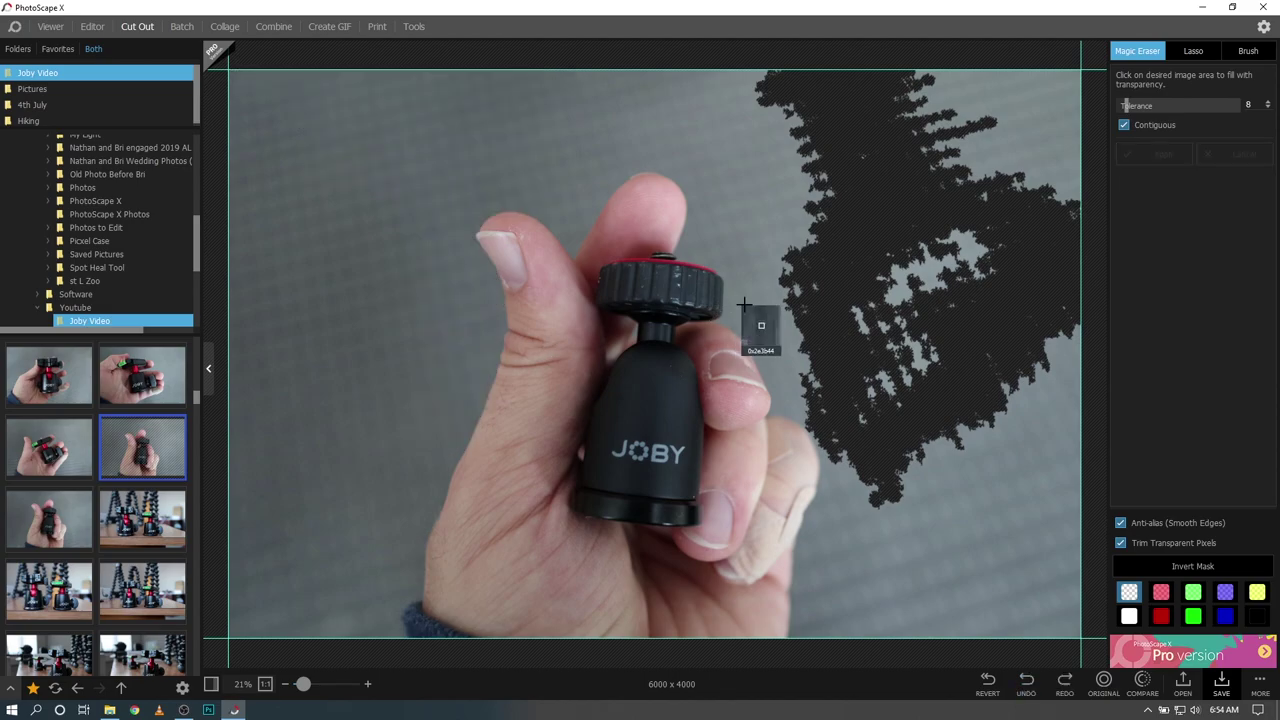
key(ctrl+z)
Raise the Magic Eraser tolerance back to 50, try erasing the background on both sides of the hand, and undo both erasures
drag(1126, 106, 1169, 107)
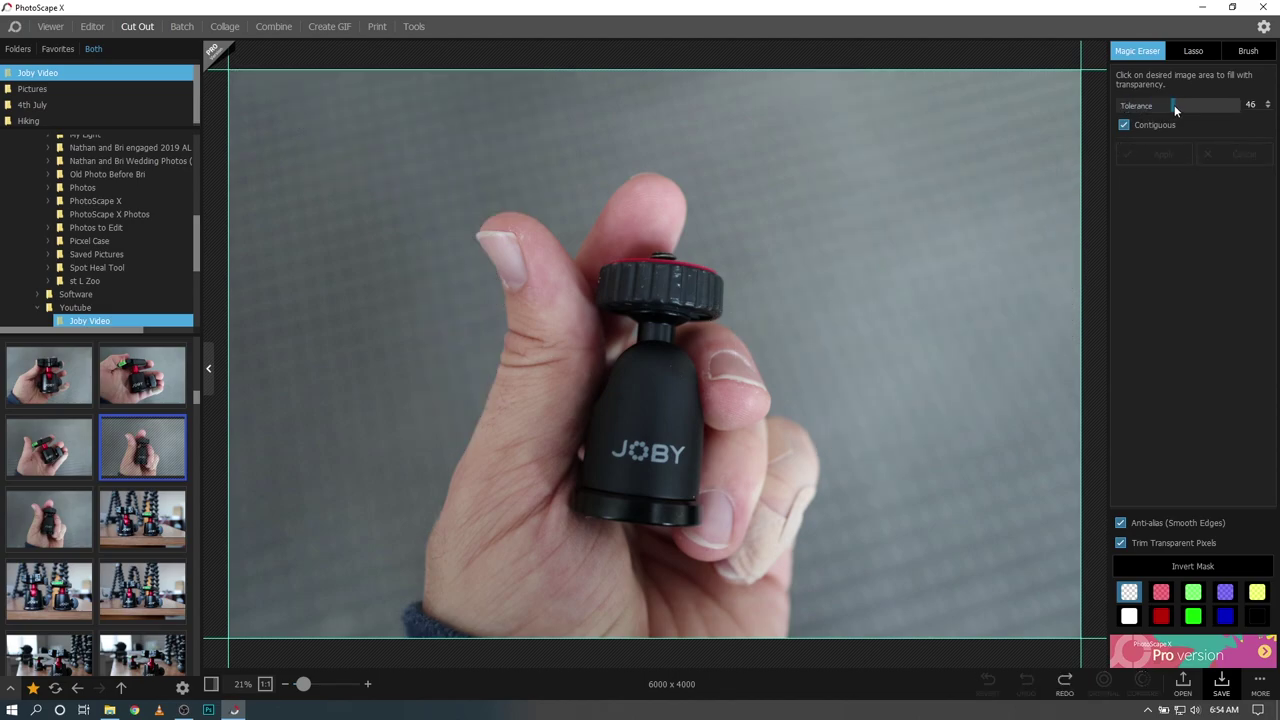
click(806, 124)
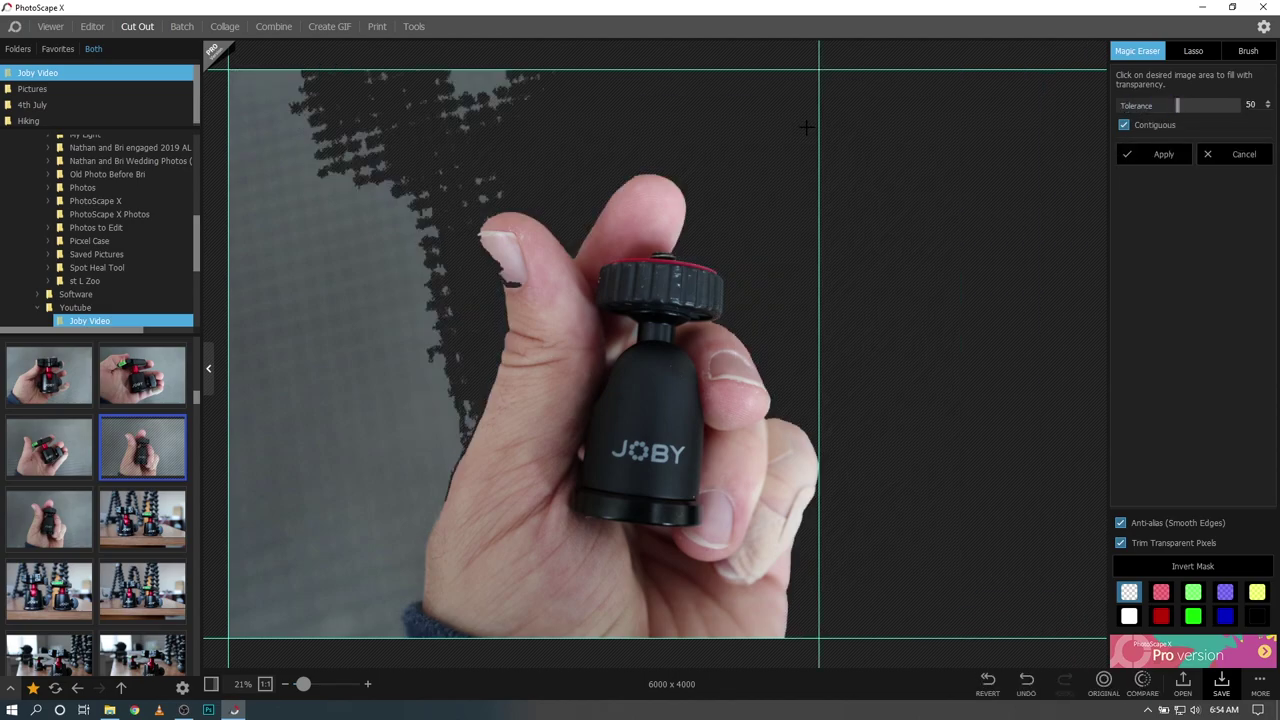
click(287, 347)
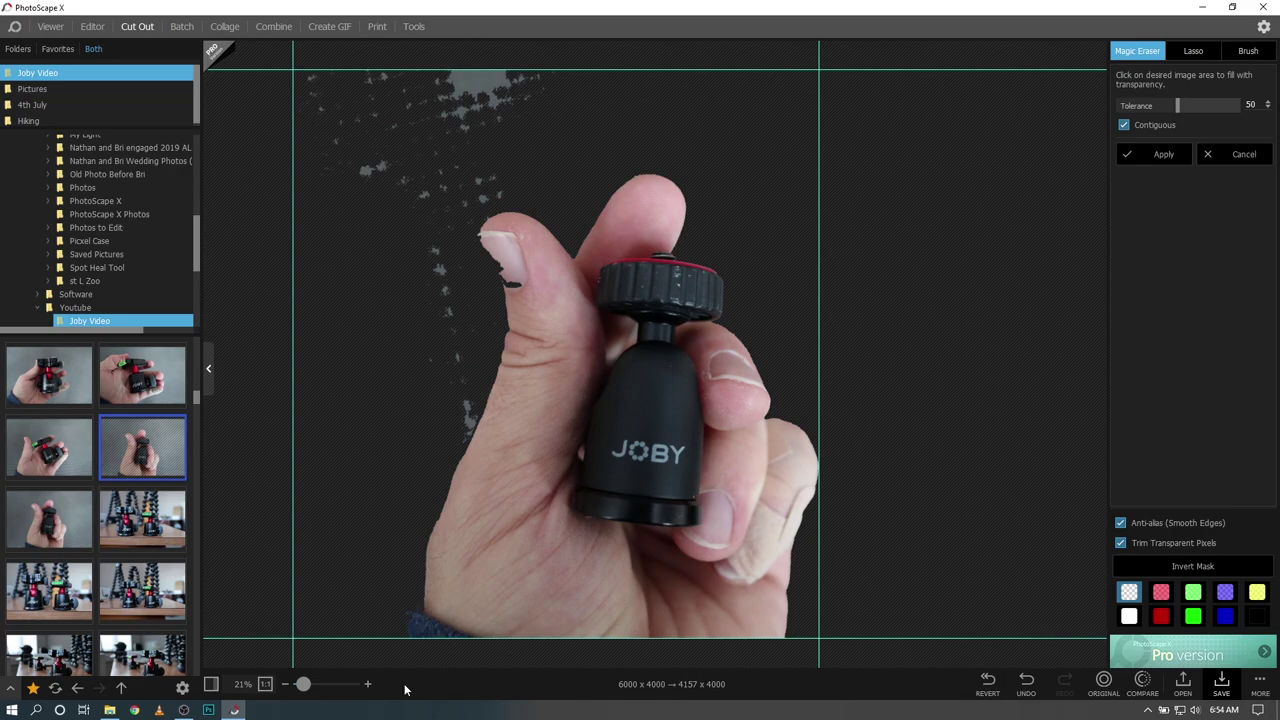
drag(303, 684, 301, 684)
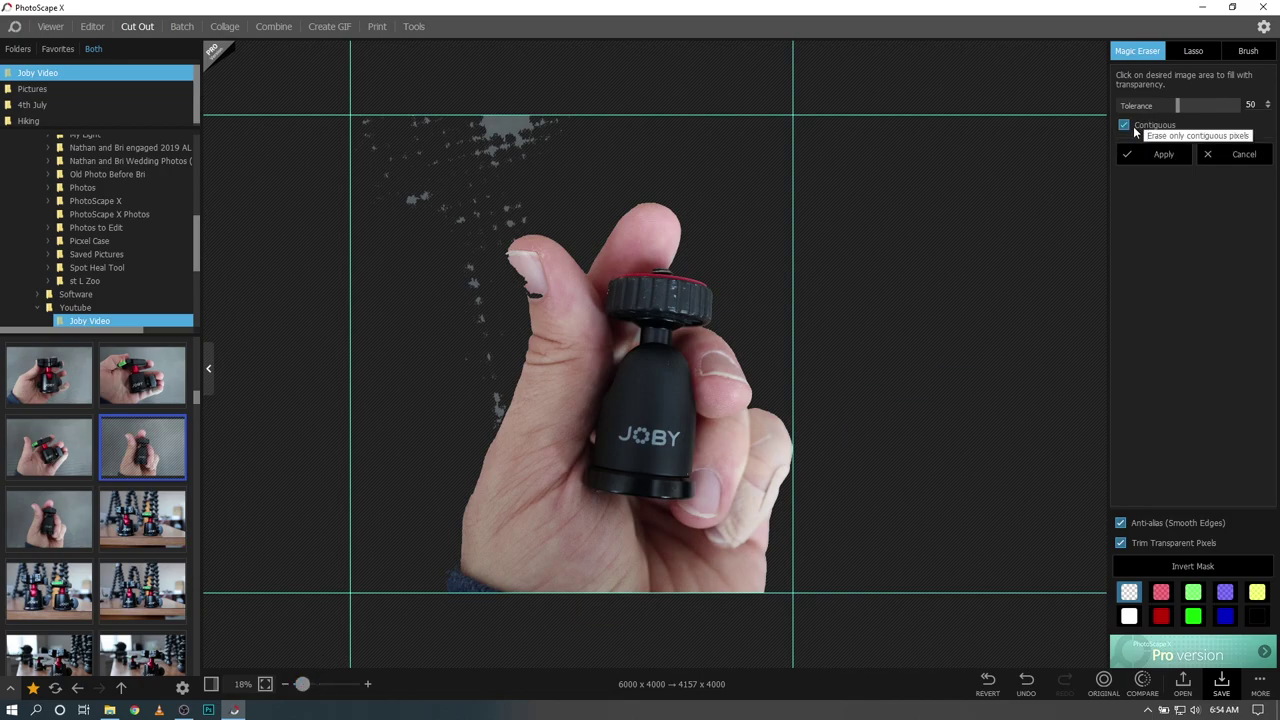
key(ctrl+z)
key(ctrl+z)
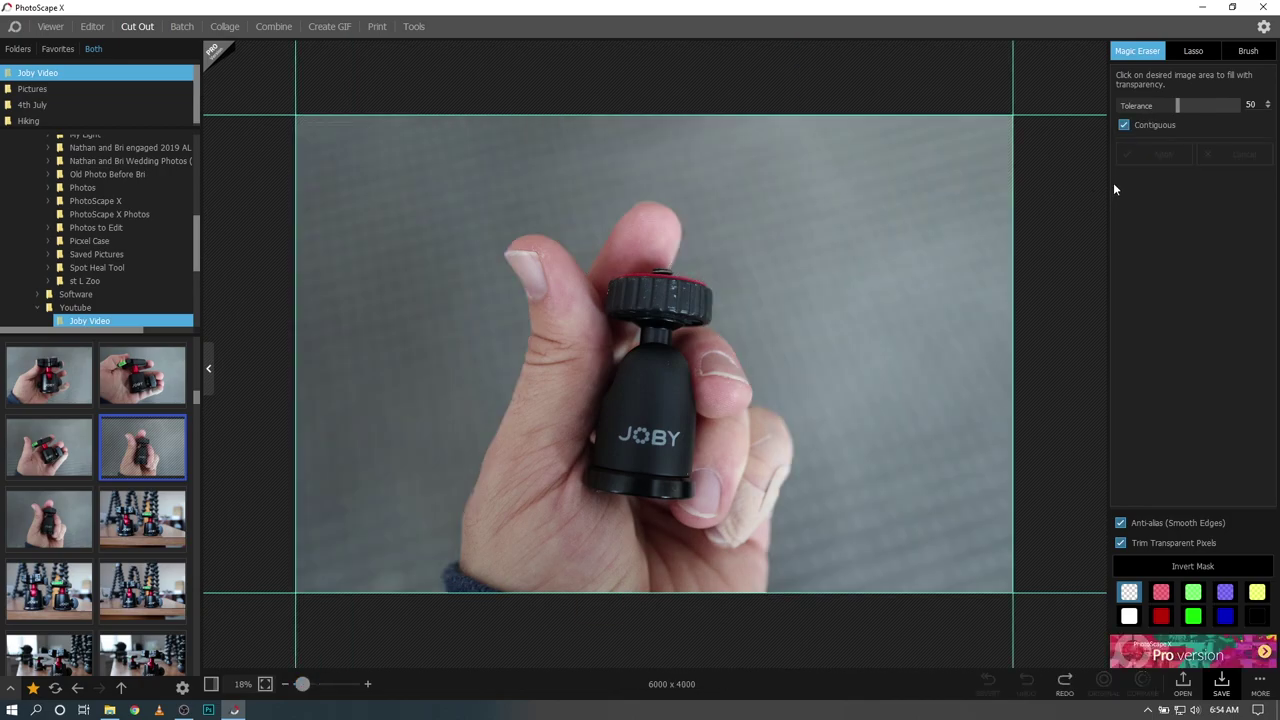
Erase the grey background on both sides of the hand with the Magic Eraser at tolerance 40
click(1165, 105)
click(791, 216)
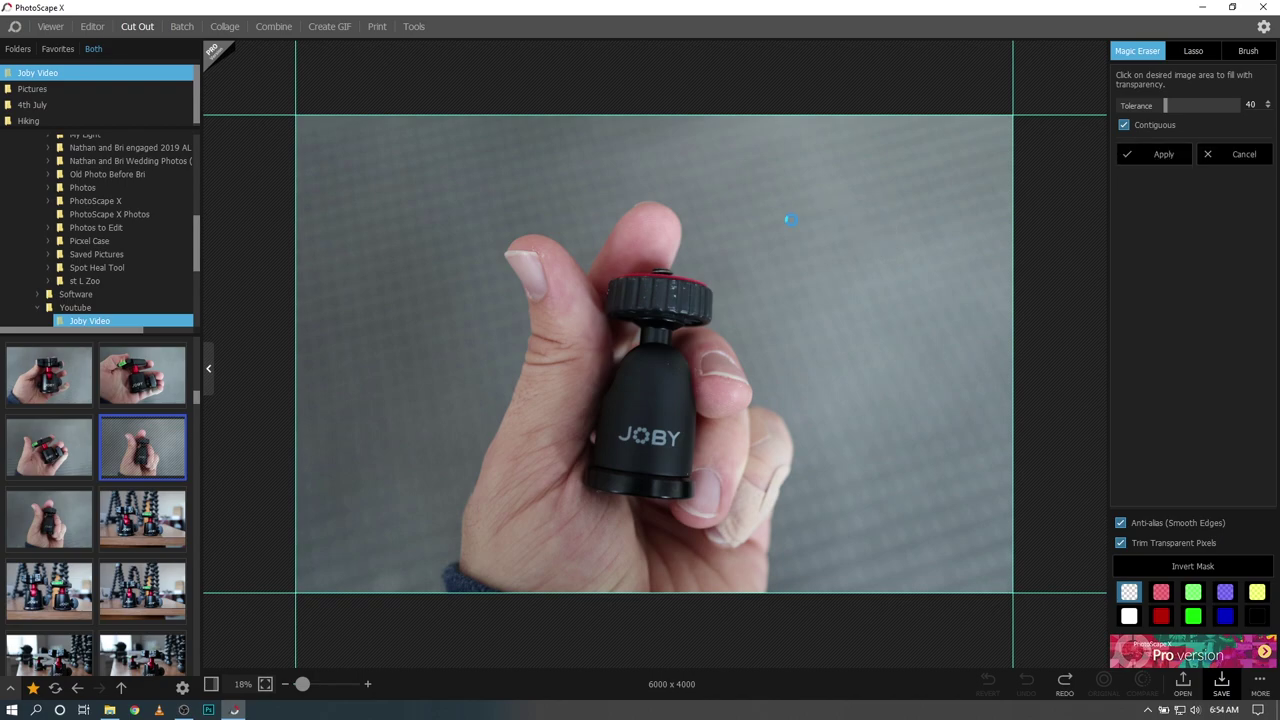
click(377, 310)
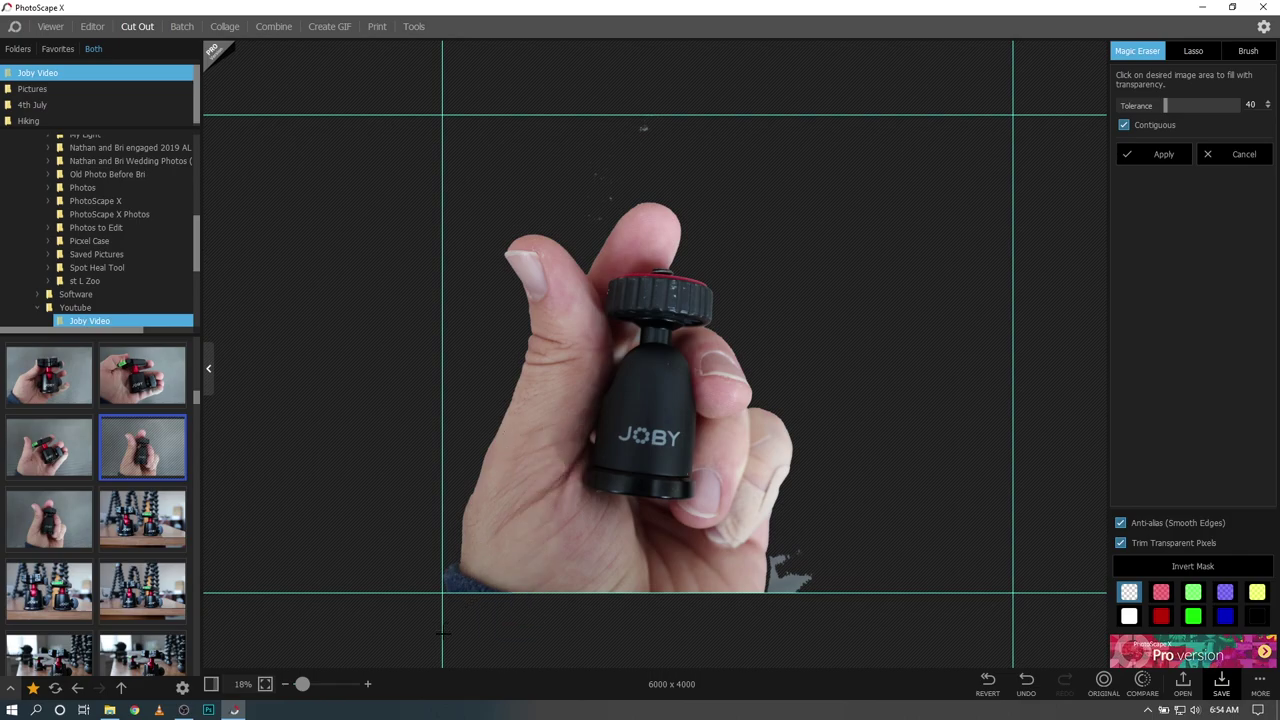
Erase the leftover specks above the fingers with the Cut Out Brush at size 30
click(308, 688)
click(1060, 612)
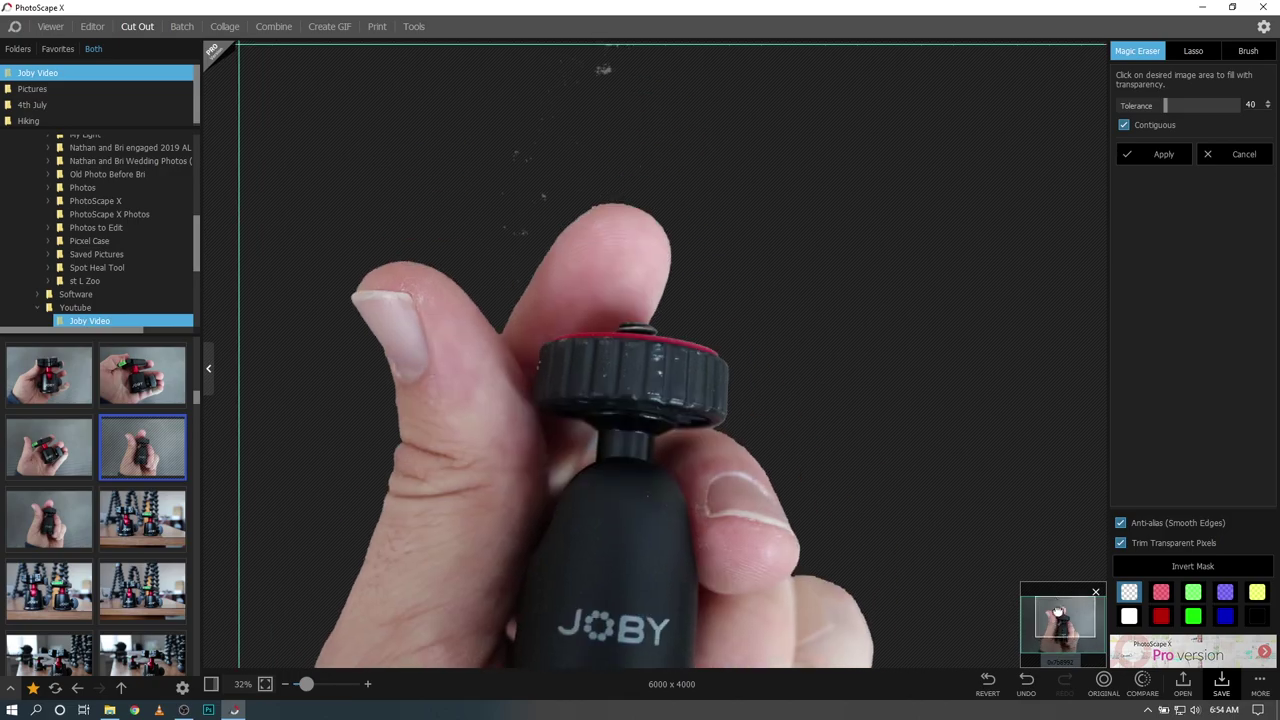
click(1190, 52)
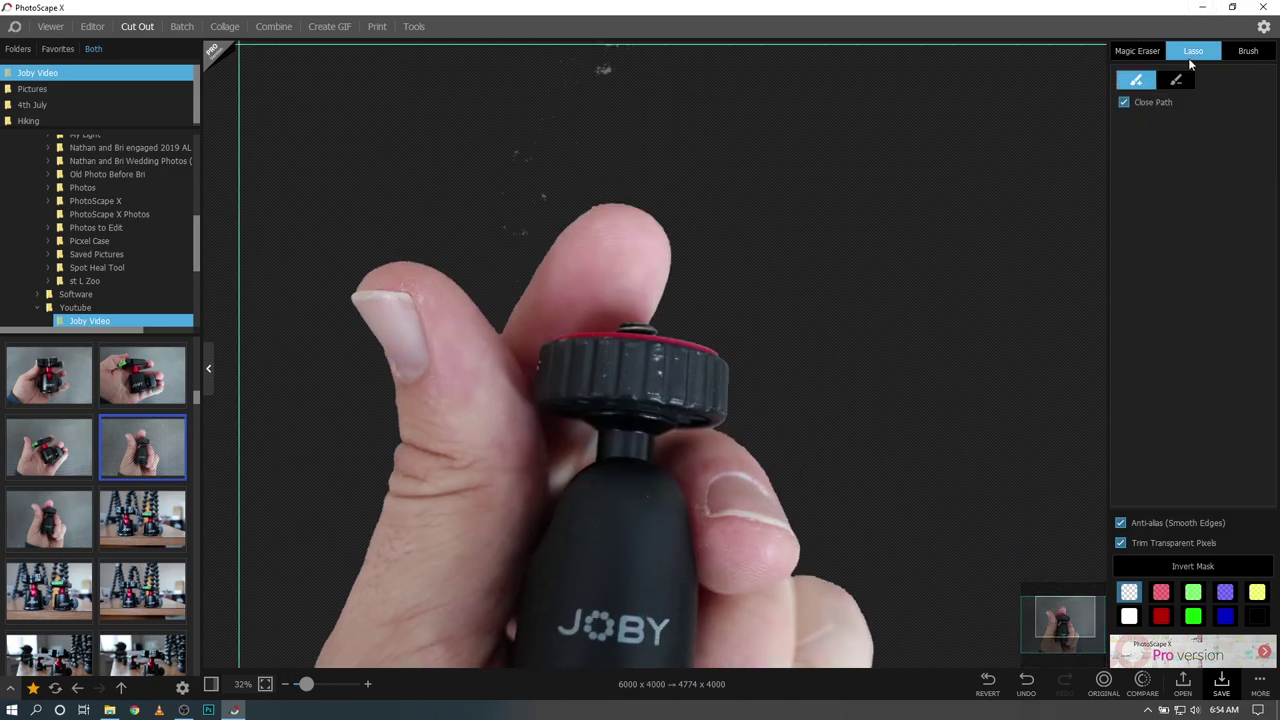
click(1249, 52)
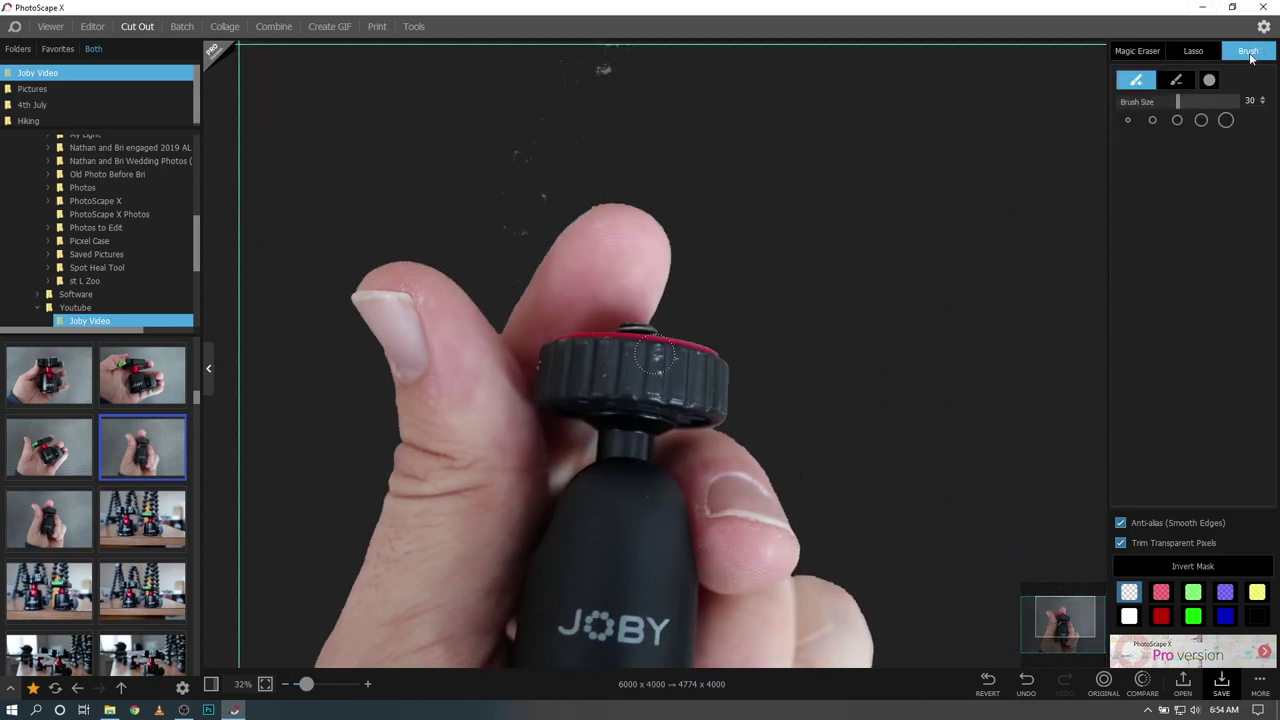
drag(590, 95, 515, 245)
mouse_move(655, 60)
mouse_down()
mouse_move(603, 66)
mouse_move(609, 83)
mouse_move(505, 130)
mouse_move(555, 168)
mouse_up()
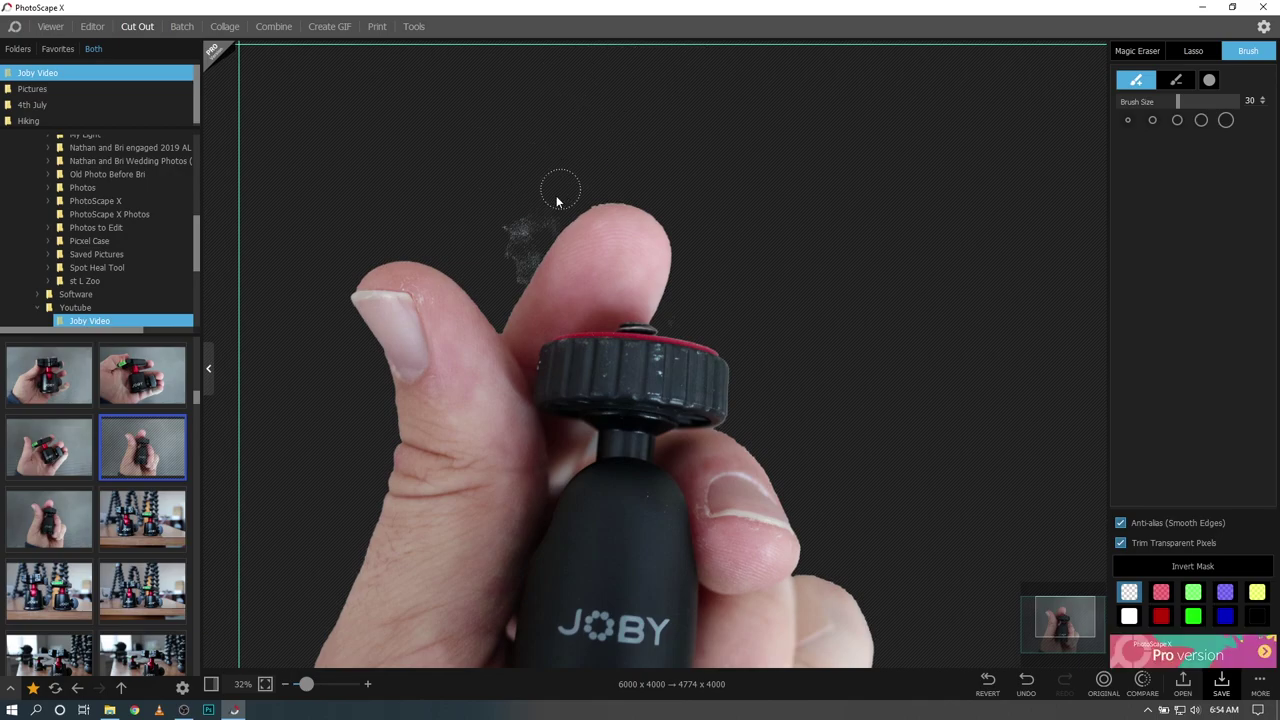
drag(512, 213, 528, 262)
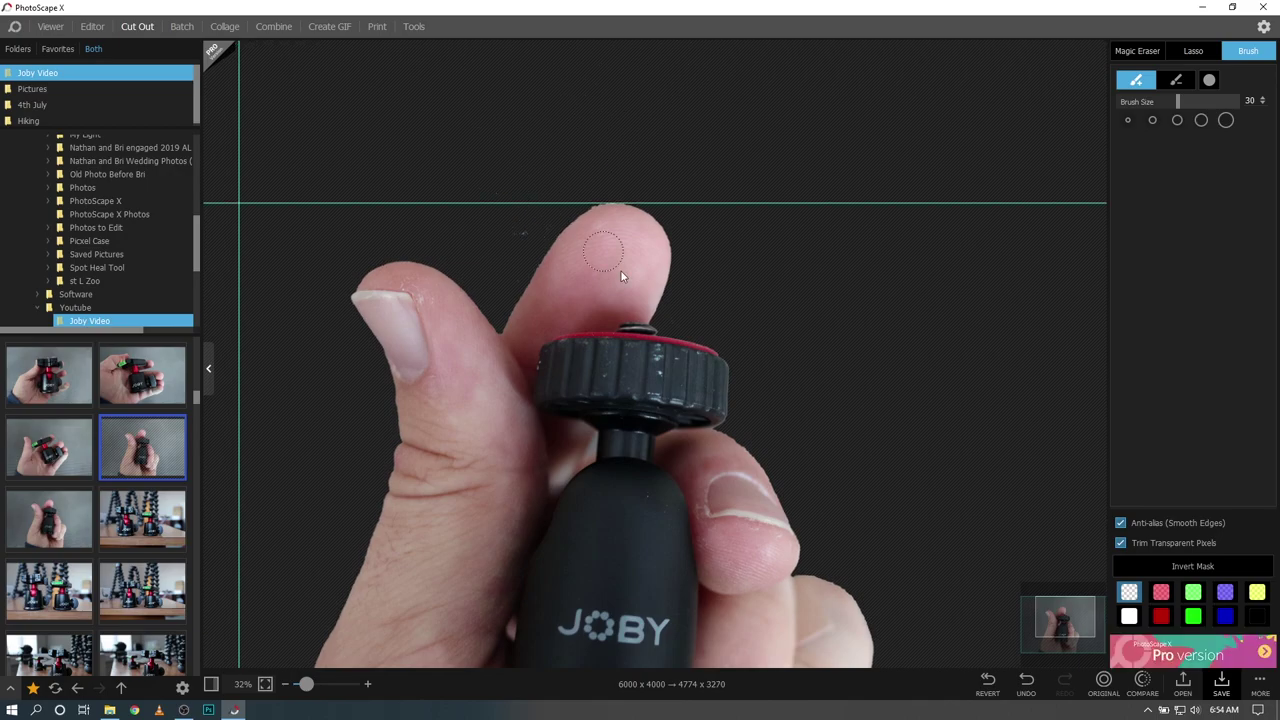
Preview the cutout over translucent red, solid red, green and blue backgrounds
click(1164, 597)
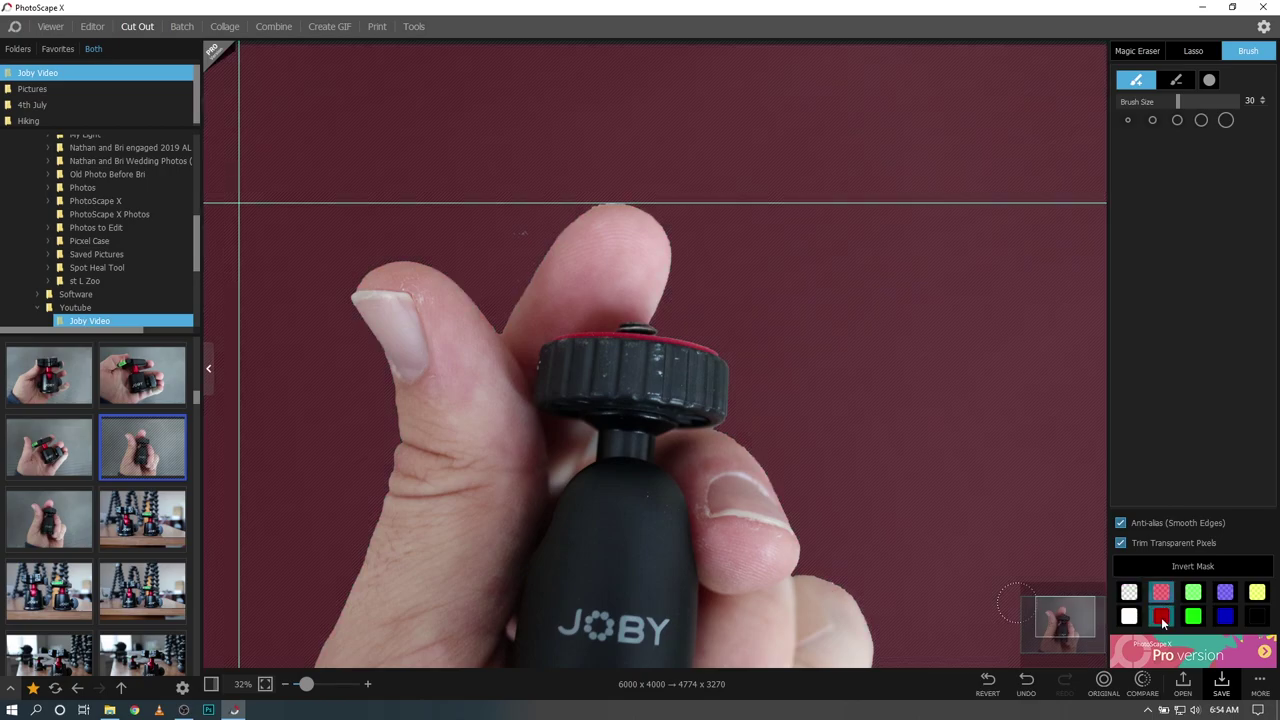
click(1162, 617)
click(1187, 618)
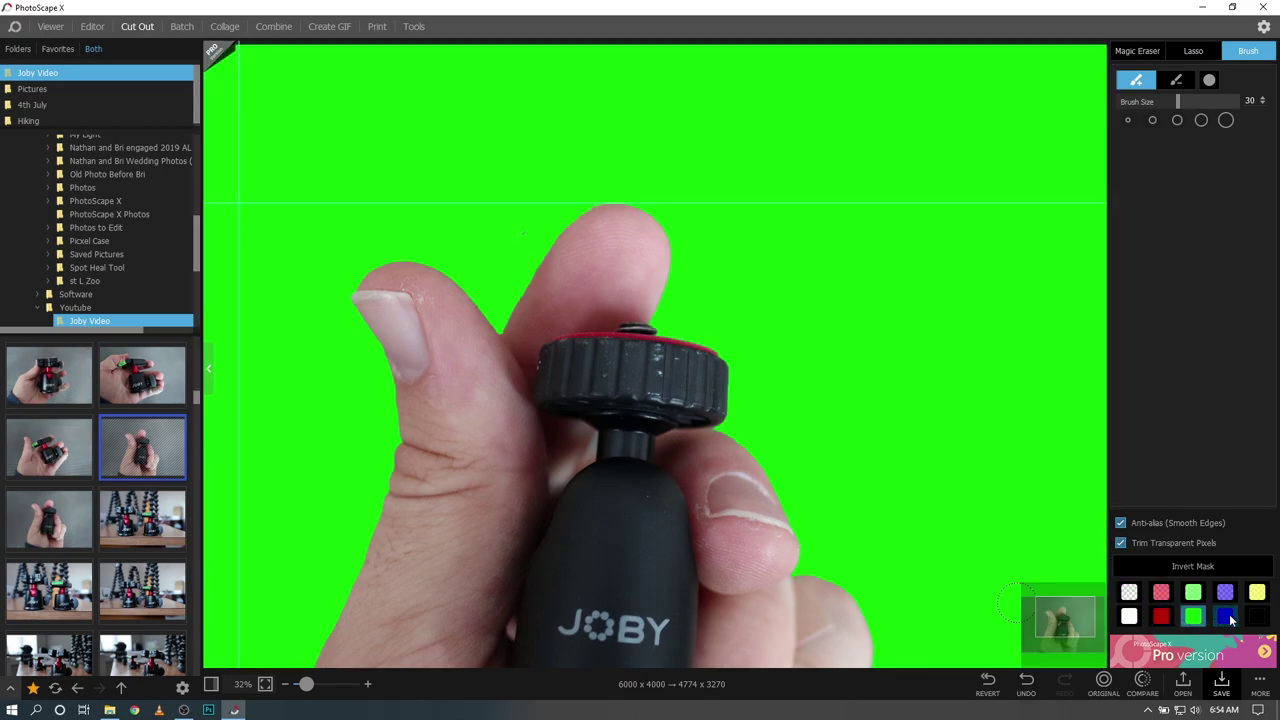
click(1225, 616)
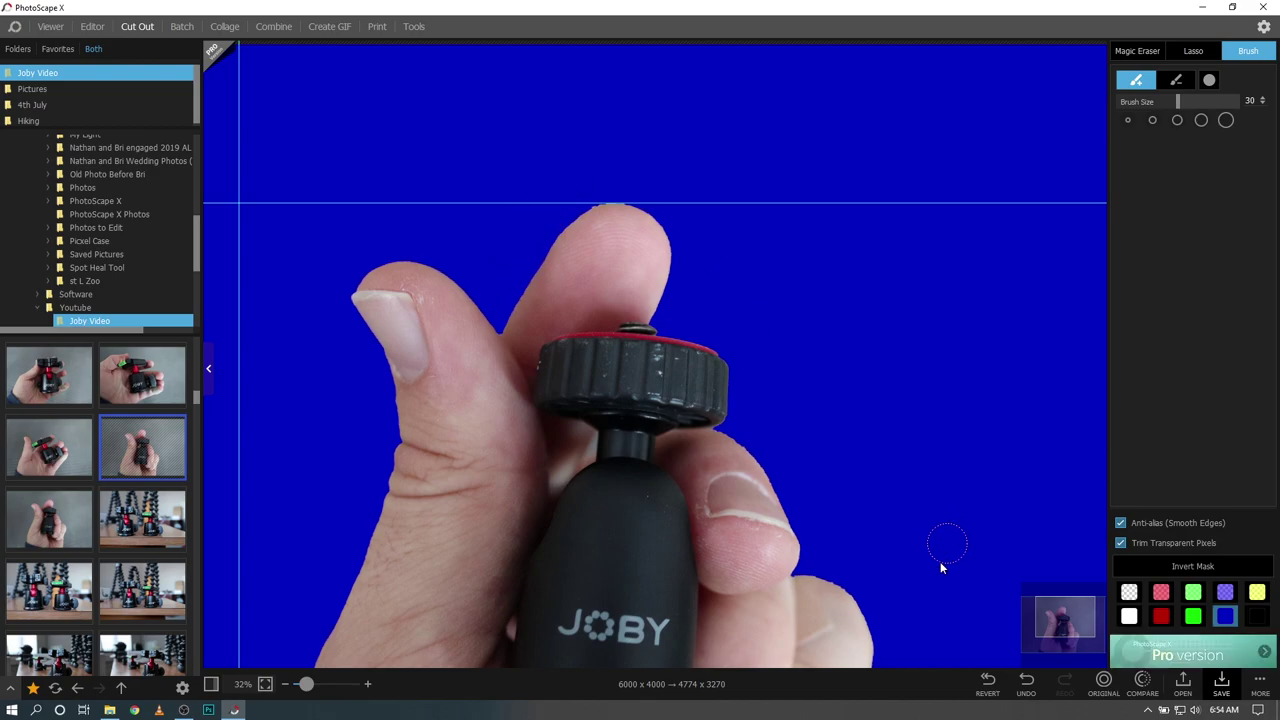
Brush away the leftover background patch and specks beside the lower edge of the hand
click(1058, 615)
mouse_move(768, 622)
mouse_down()
mouse_move(700, 600)
mouse_move(680, 614)
mouse_move(681, 662)
mouse_up()
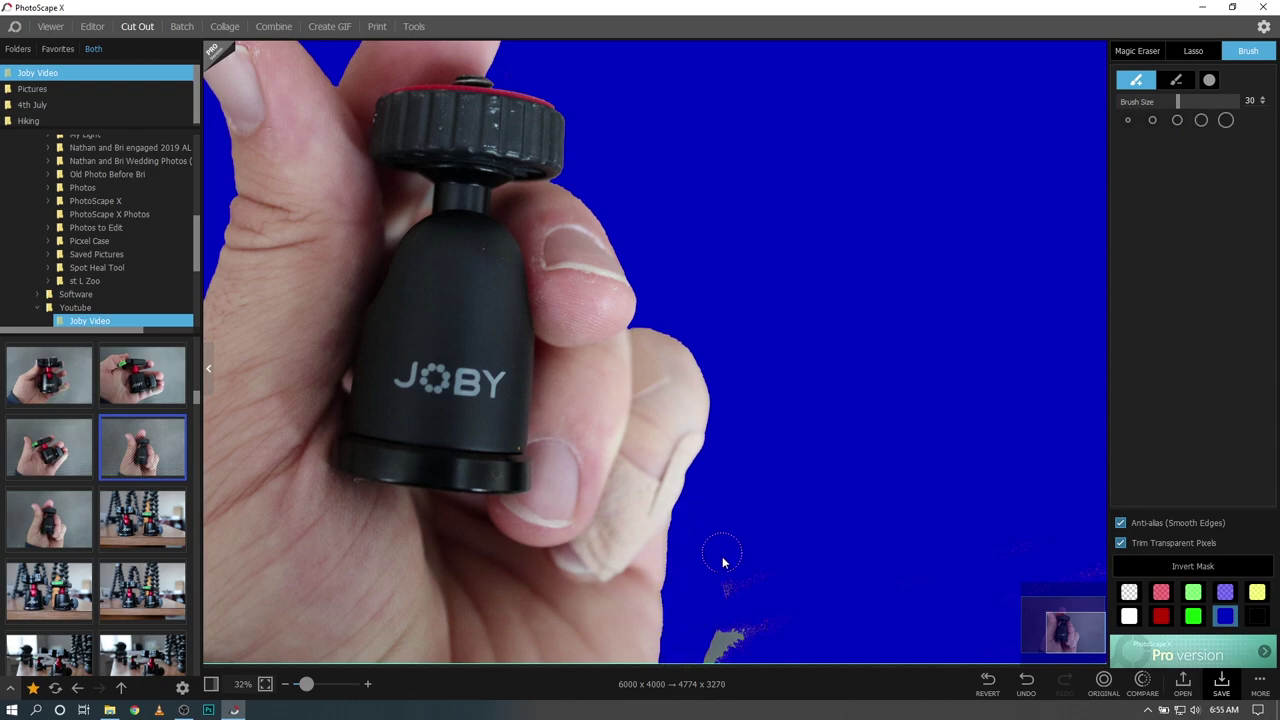
mouse_move(723, 560)
mouse_down()
mouse_move(771, 606)
mouse_move(734, 666)
mouse_move(708, 658)
mouse_up()
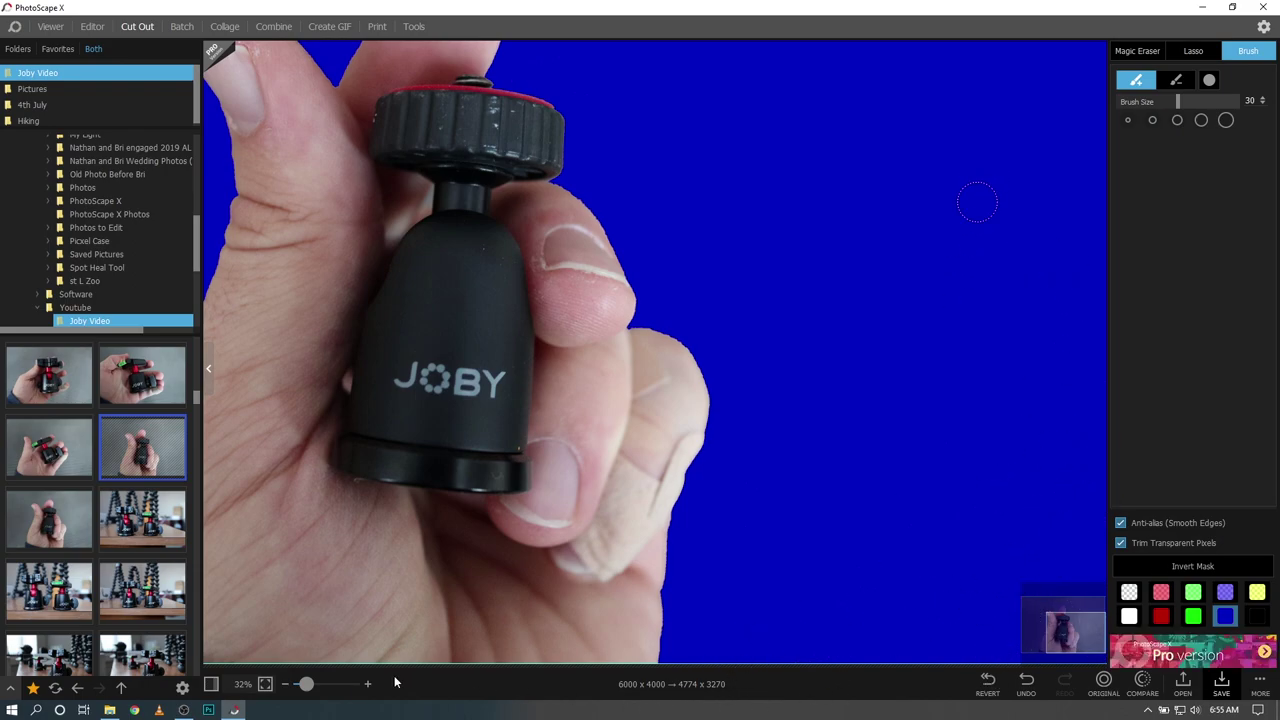
Check the additional output options and compare the whole cutout with the original photo
drag(313, 685, 300, 684)
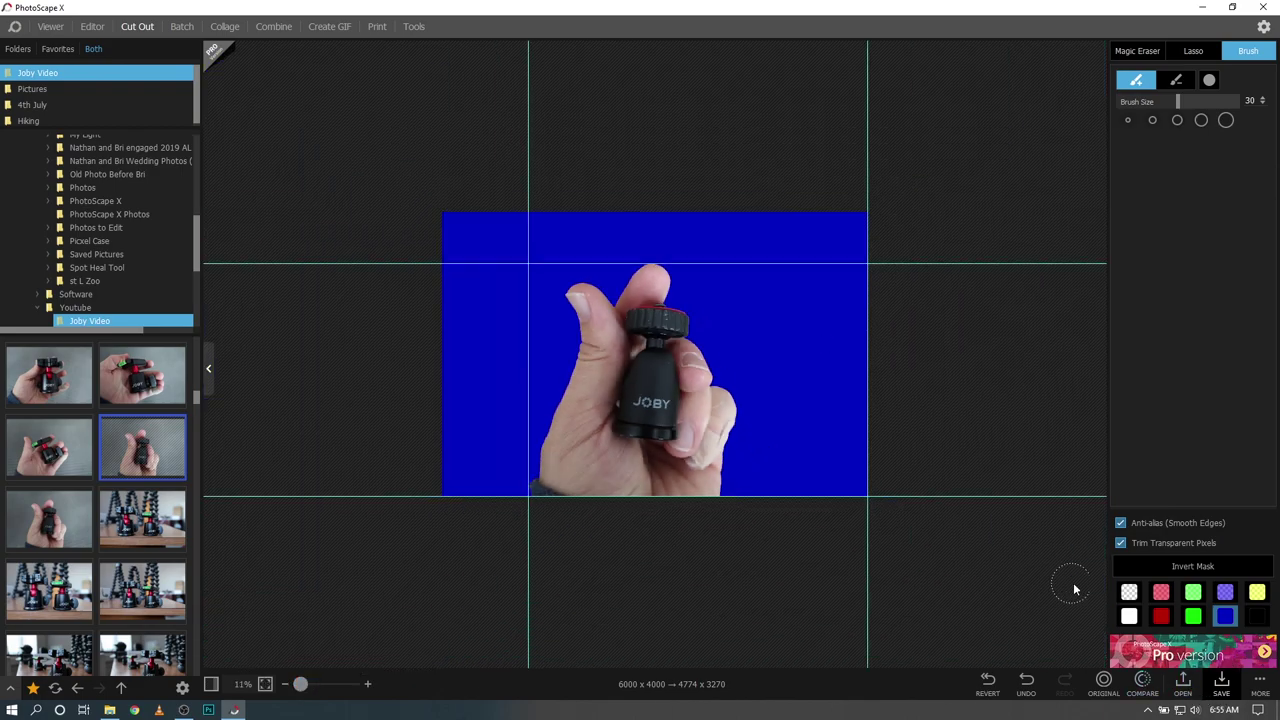
click(1259, 684)
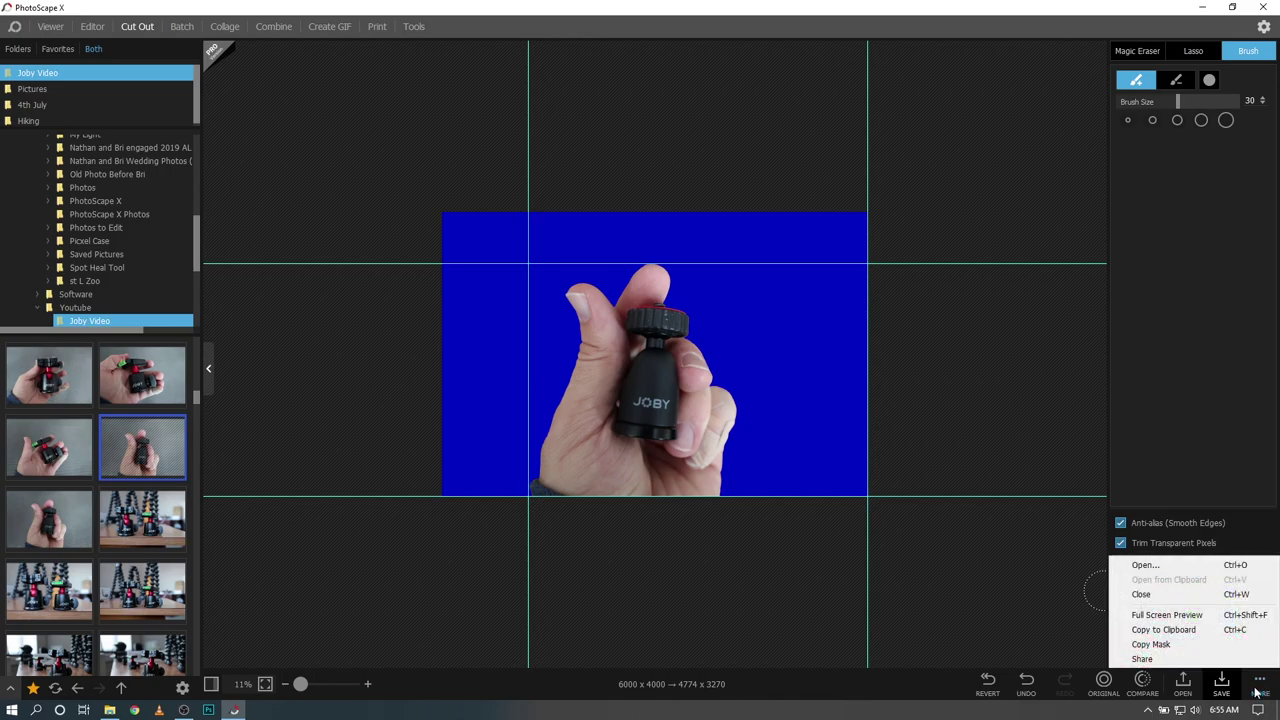
click(973, 441)
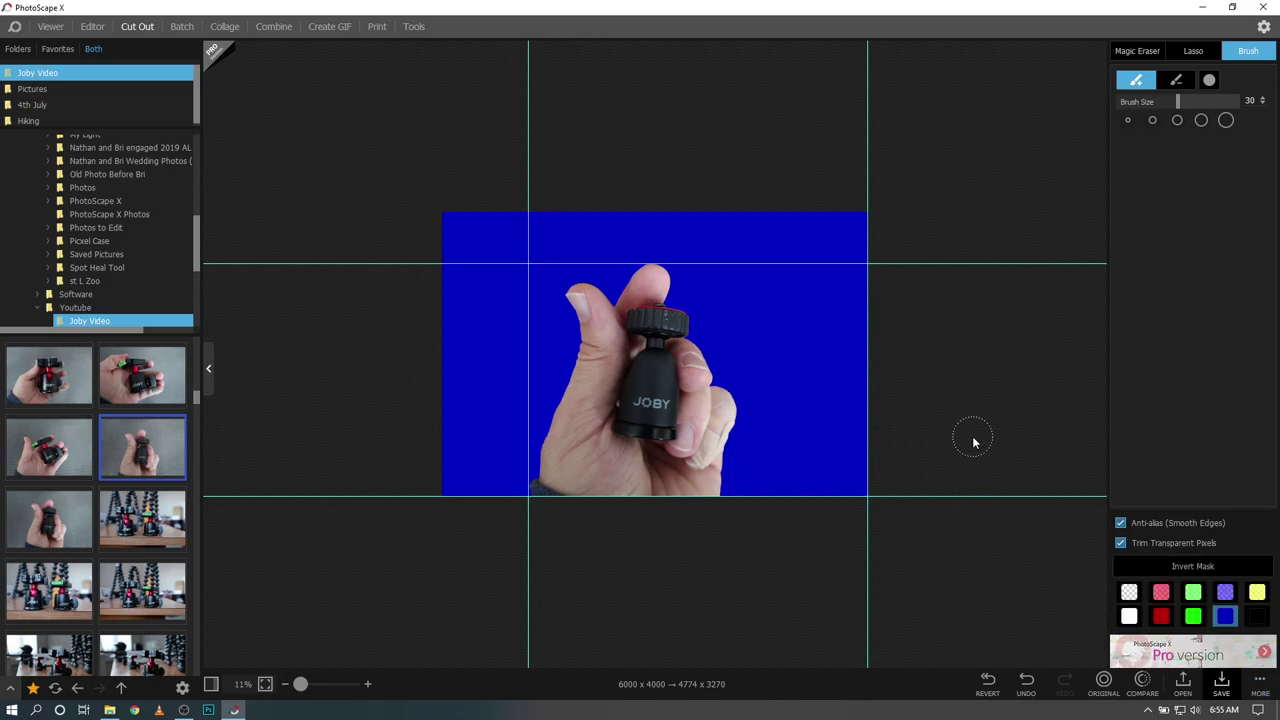
click(1105, 682)
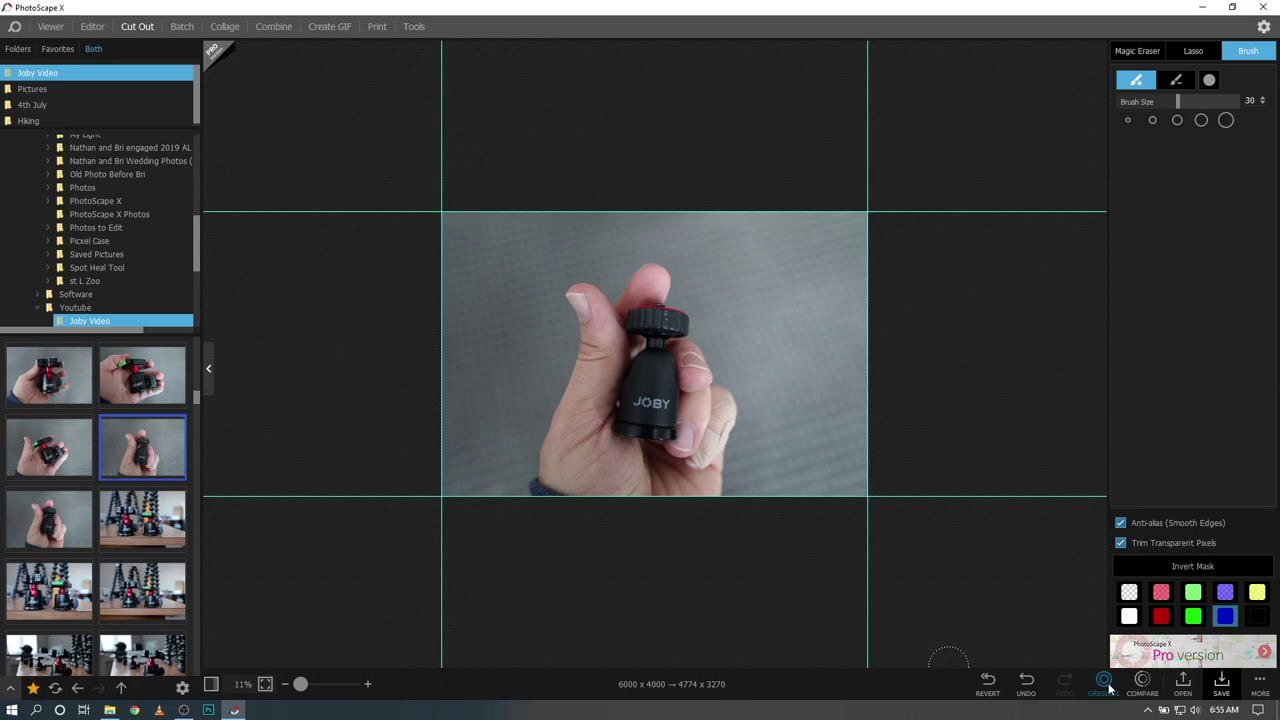
Switch the cutout to a transparent background and save it to the Desktop as the PNG file IMG_0711-cutout
click(1129, 592)
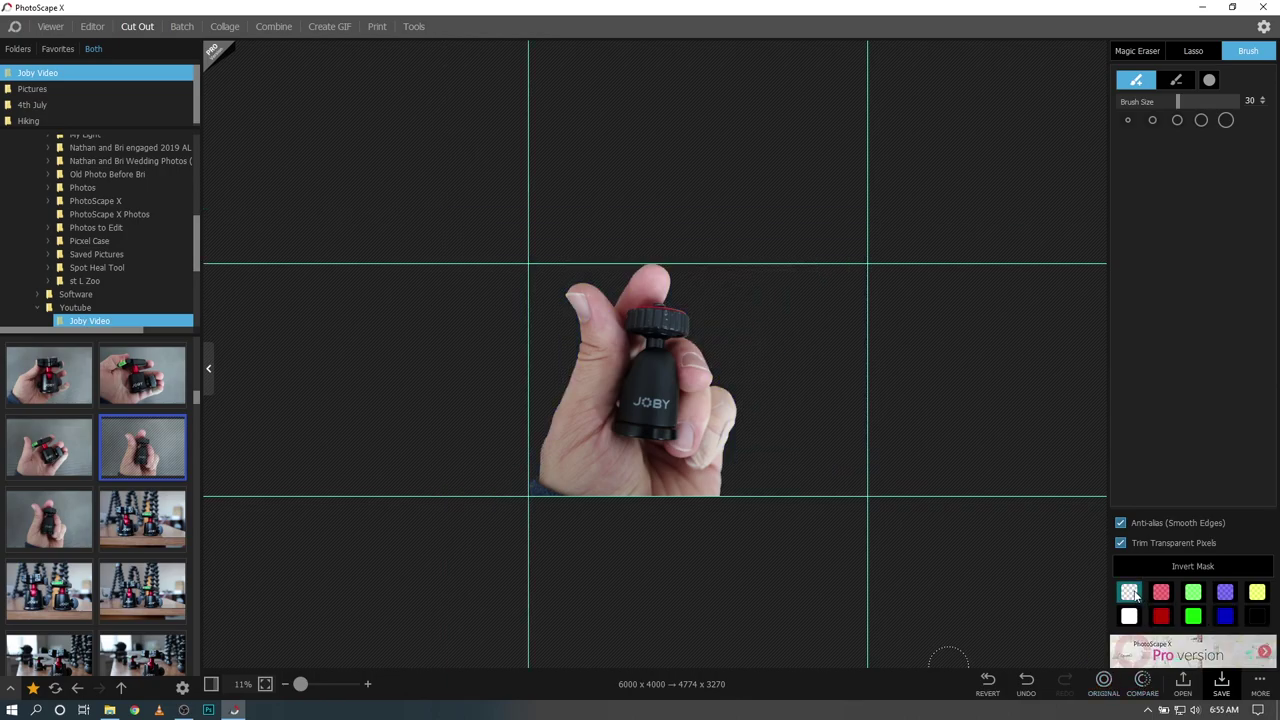
click(1260, 682)
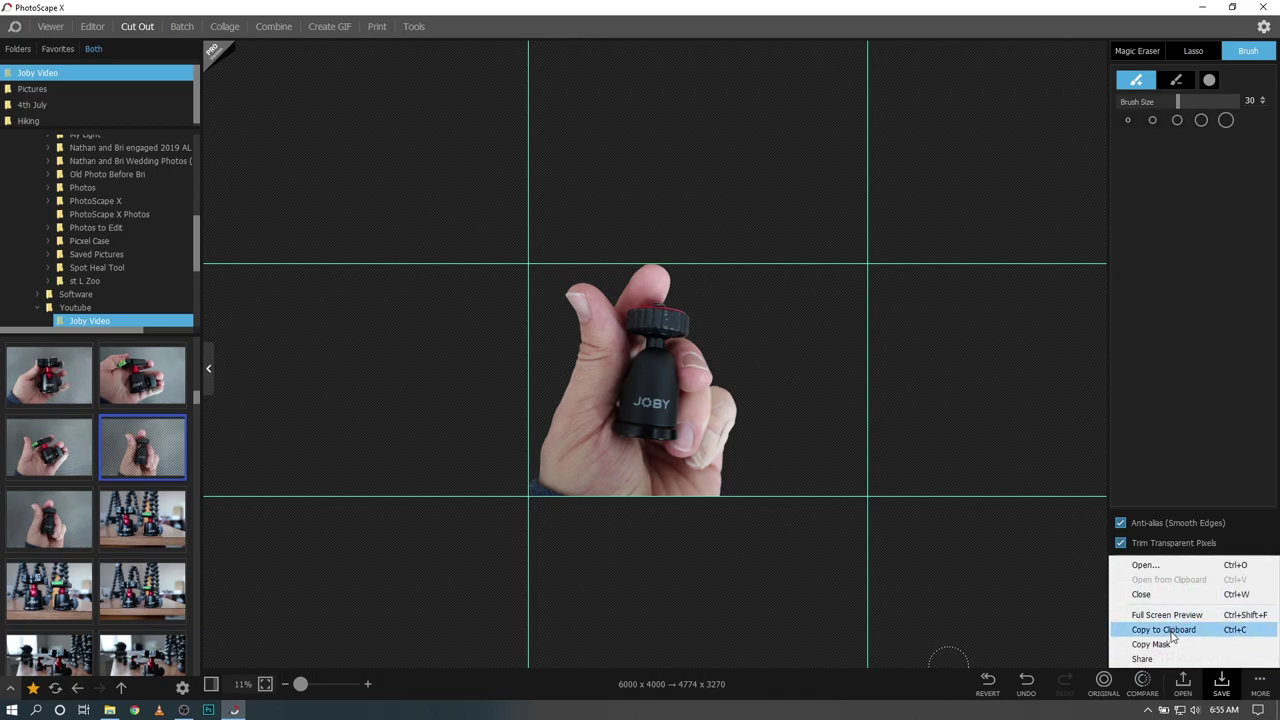
click(1222, 684)
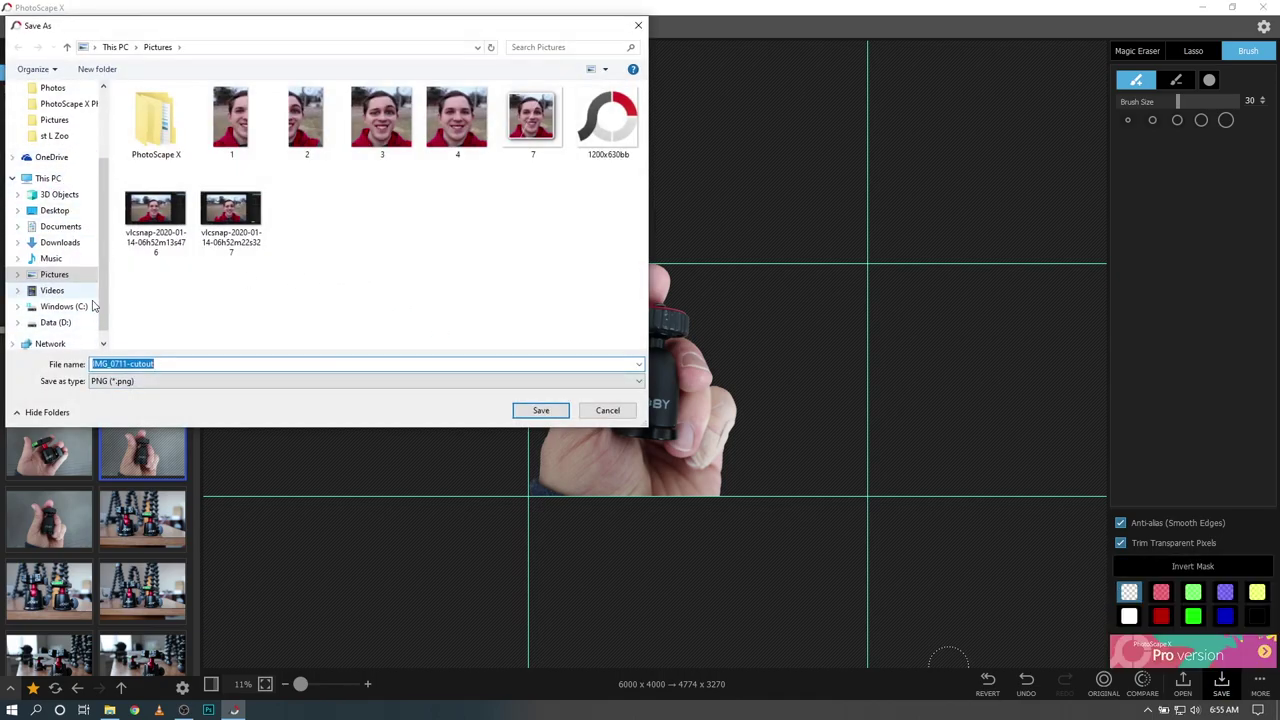
click(60, 210)
click(540, 411)
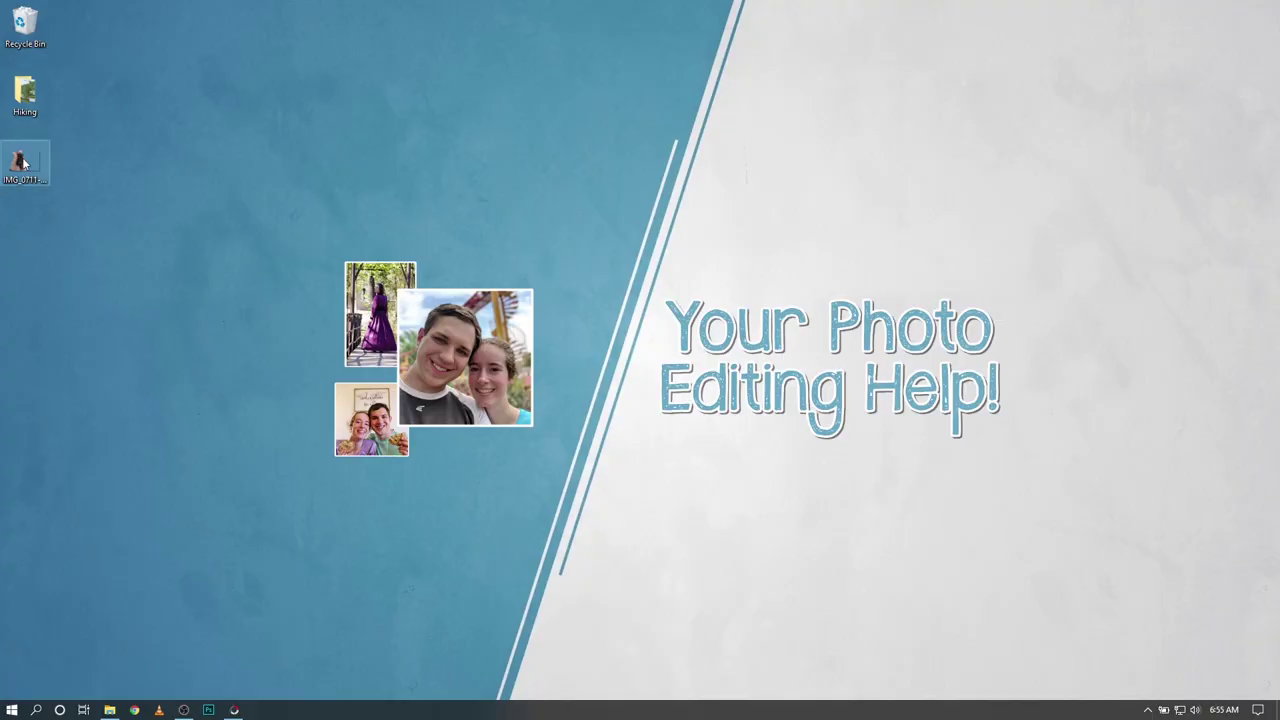
Open the saved IMG_0711-cutout image from the desktop
double_click(24, 163)
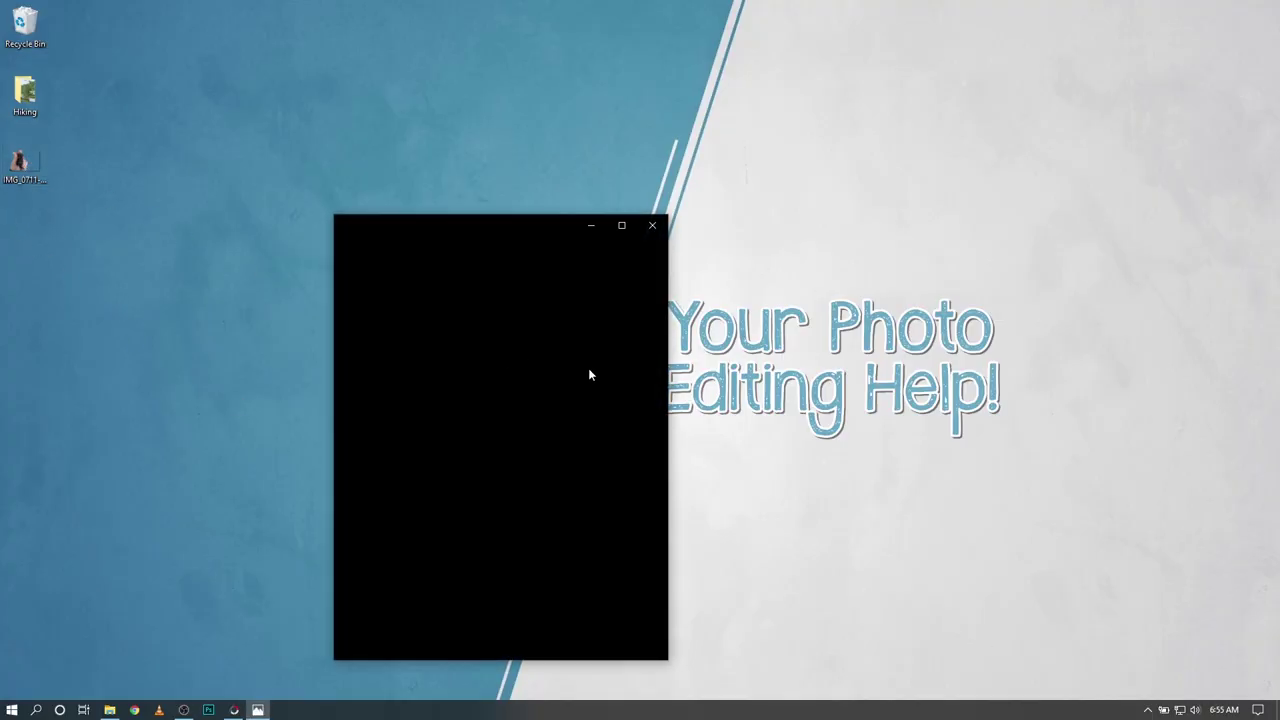
Examine the saved cutout at full window size and switch back to PhotoScape X
click(621, 225)
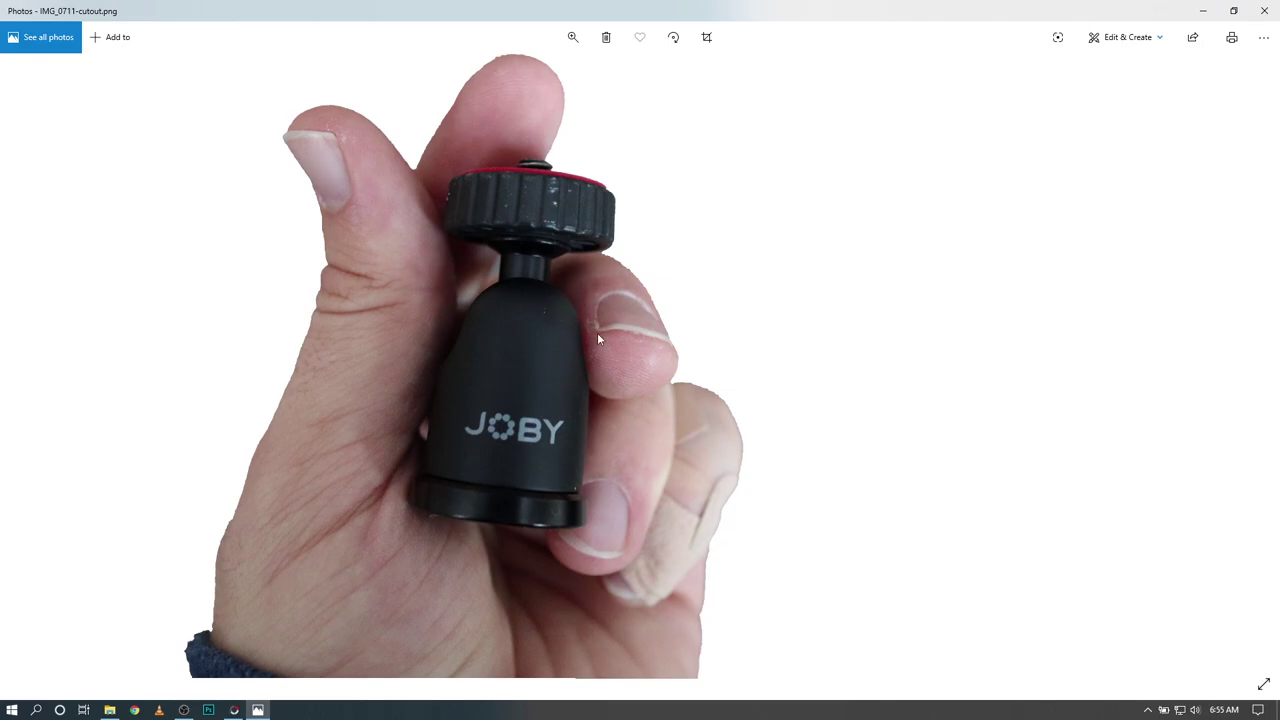
click(1228, 11)
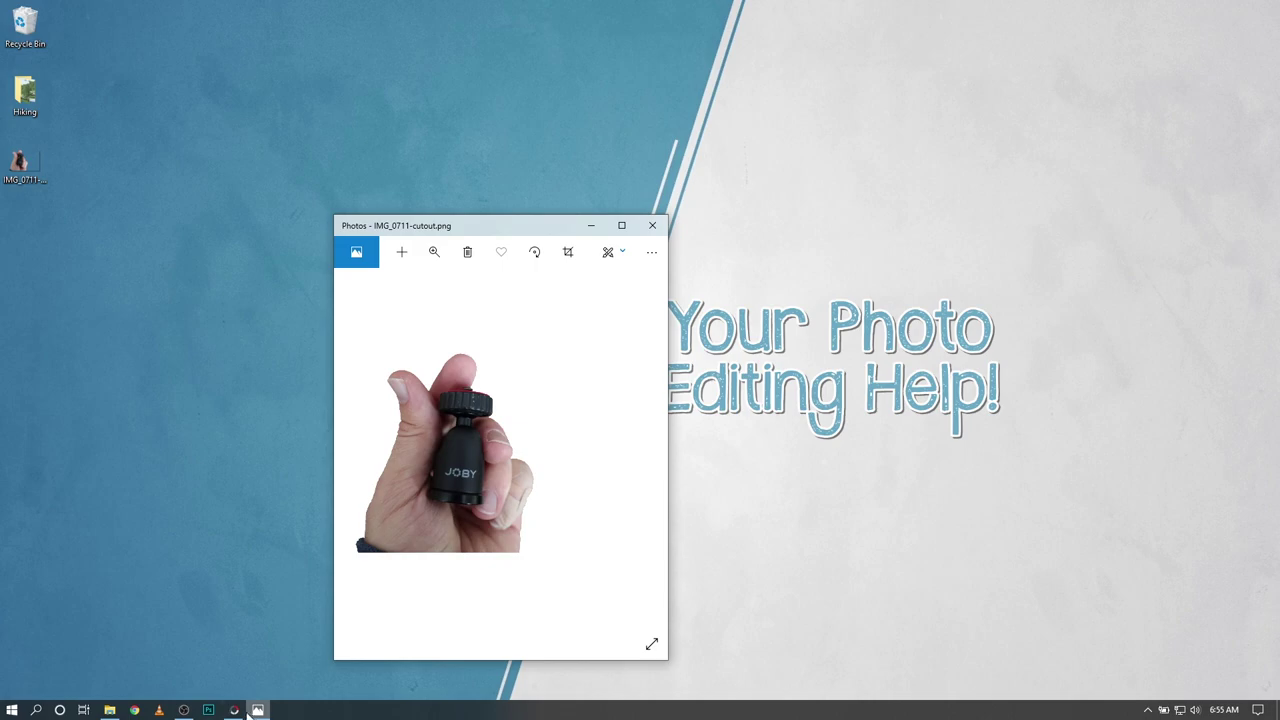
key(alt+Tab)
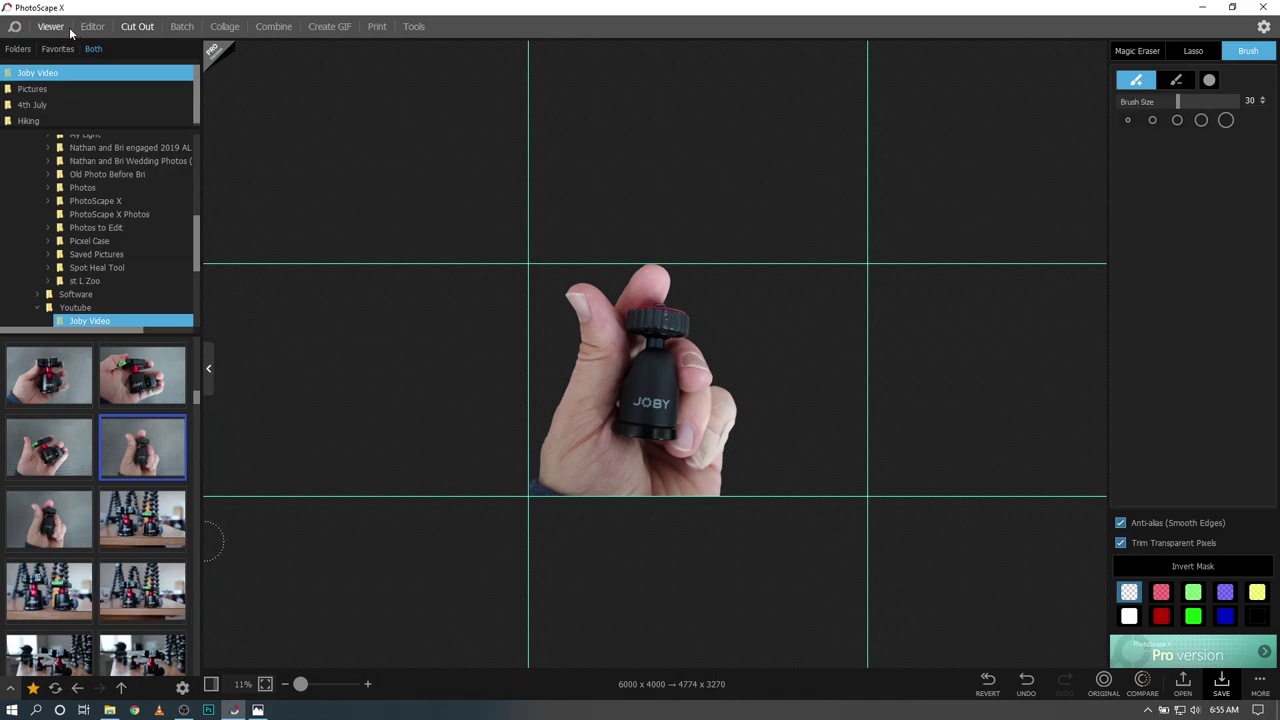
Reload the original IMG_0711.JPG photo and open it in the Editor
click(142, 458)
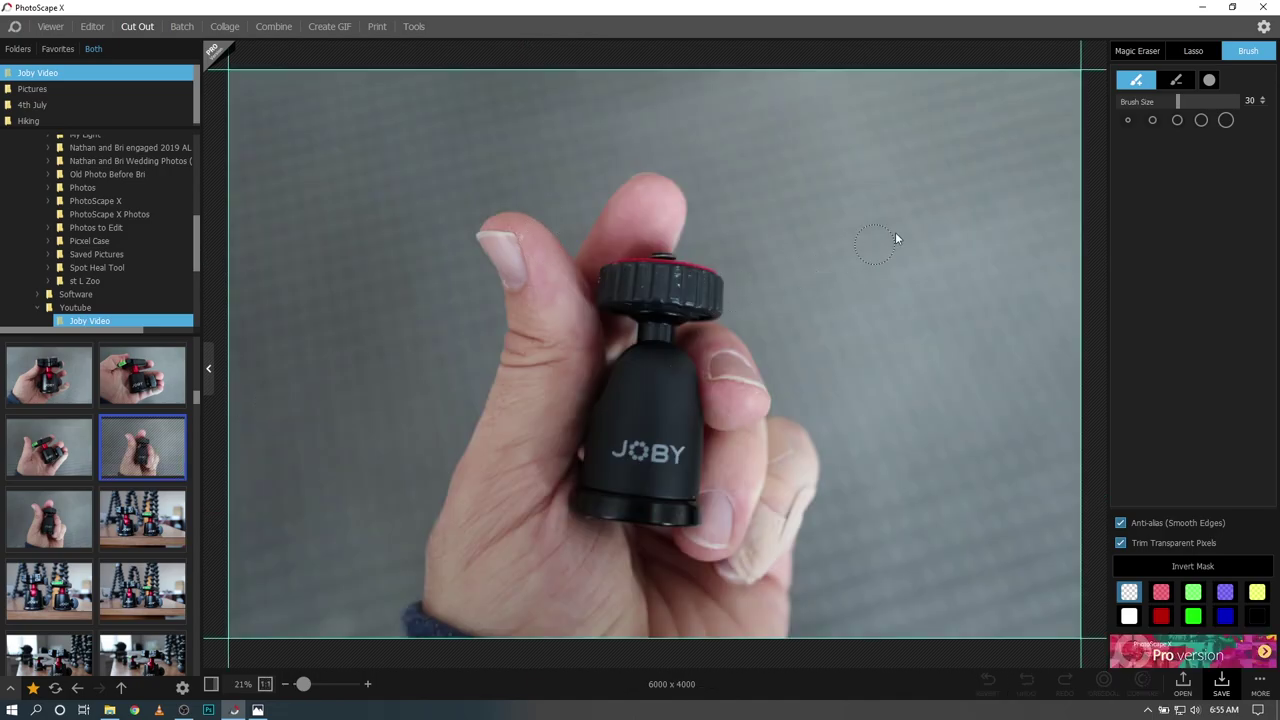
click(94, 28)
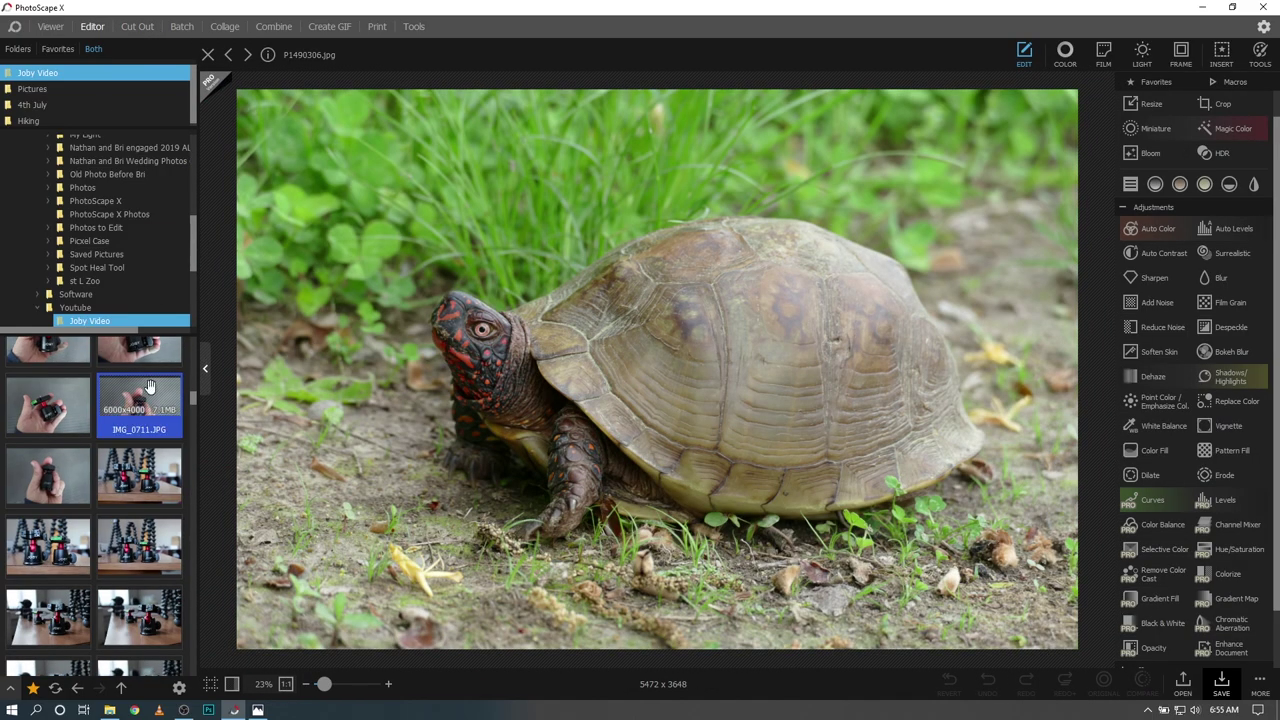
click(143, 400)
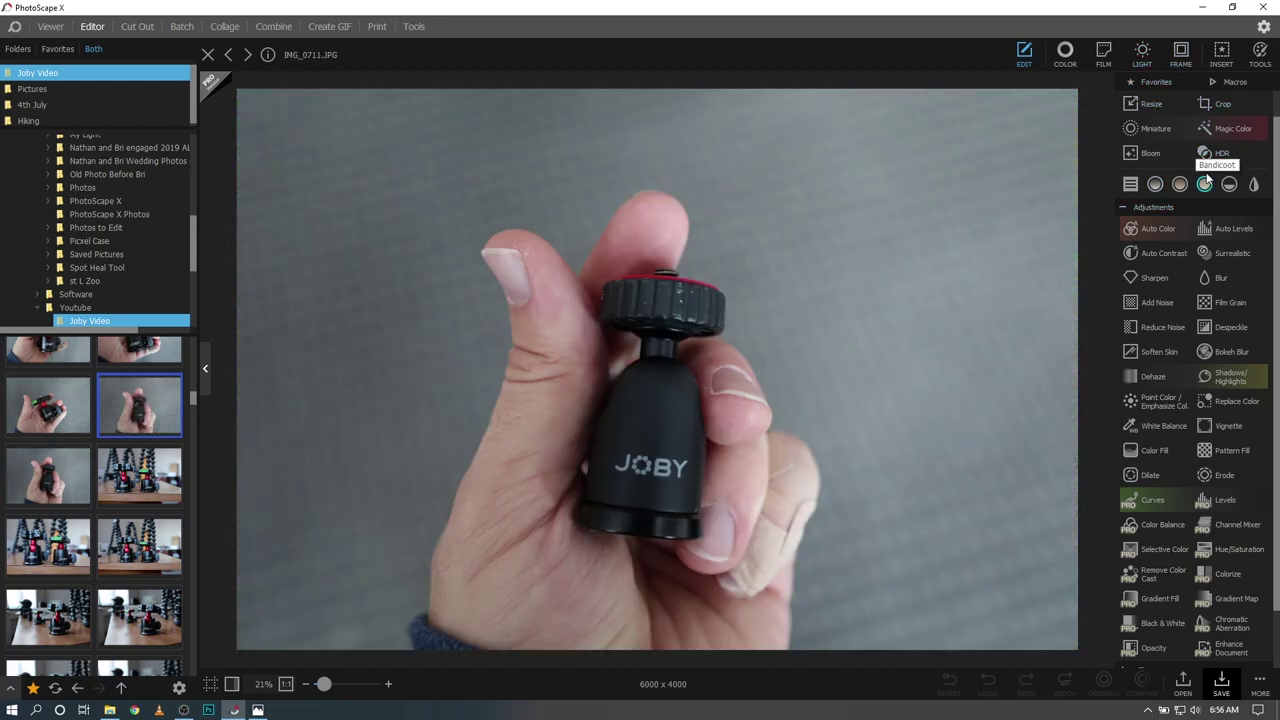
Insert a text object on the photo, enlarge it to about size 1394 and place it above the hand
click(1181, 52)
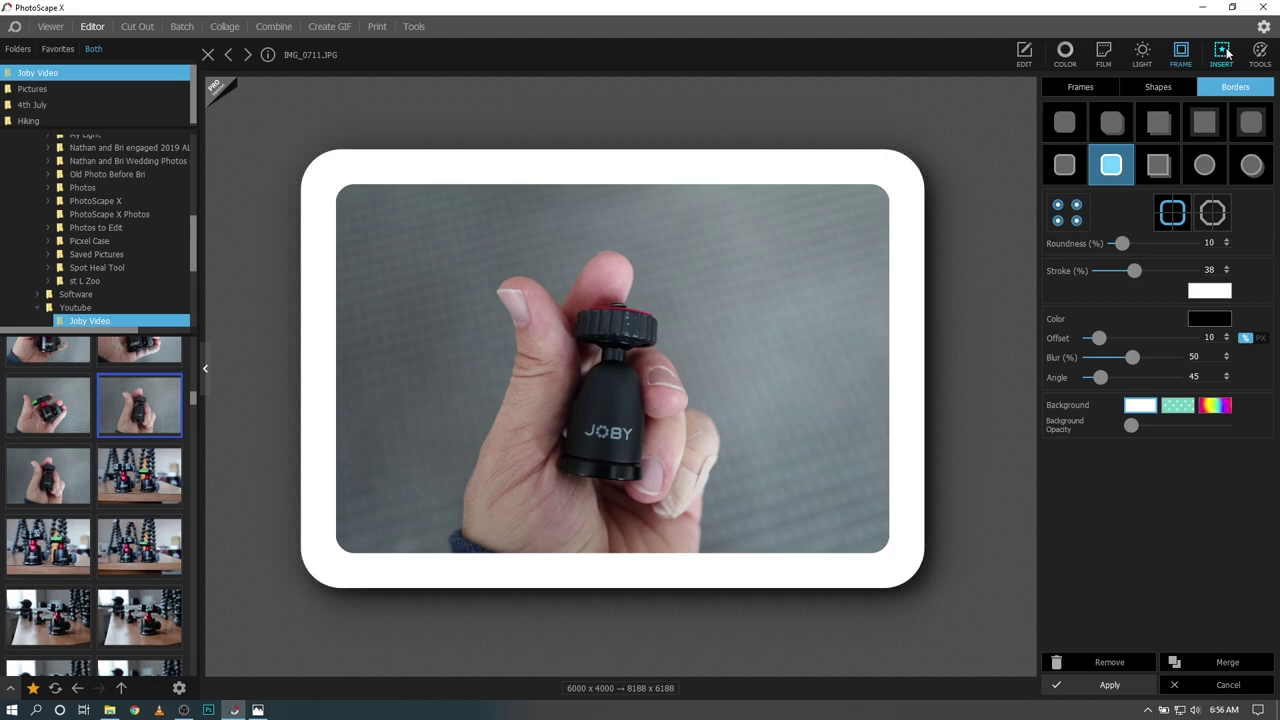
click(1222, 52)
click(1143, 53)
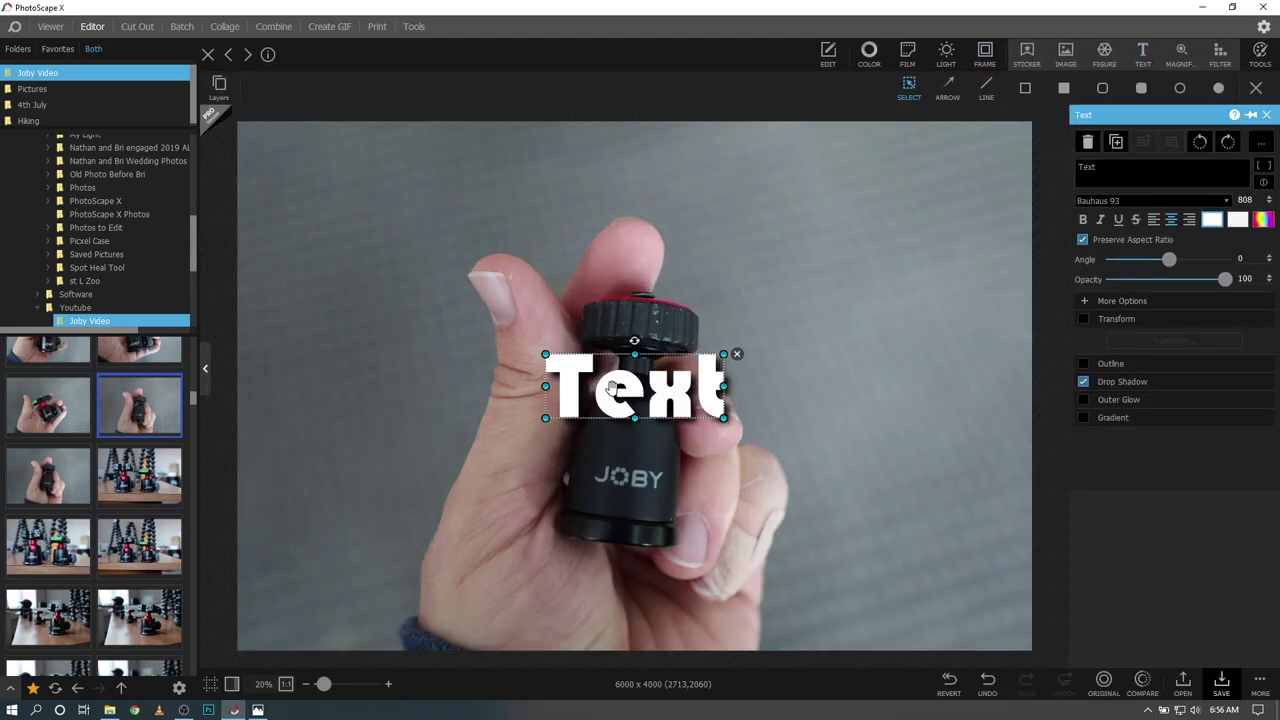
drag(545, 418, 281, 514)
drag(550, 443, 635, 289)
drag(808, 364, 608, 260)
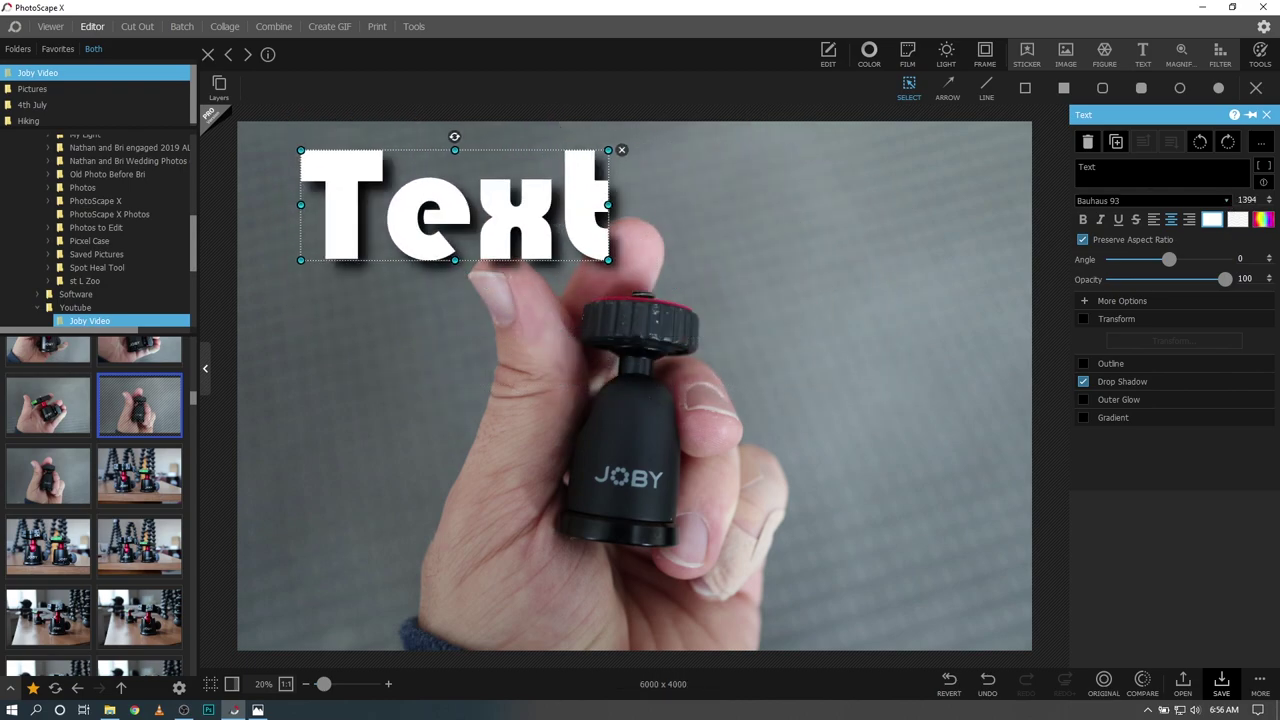
Change the text to "Joby k1" and reposition it fully inside the upper part of the photo
click(1100, 168)
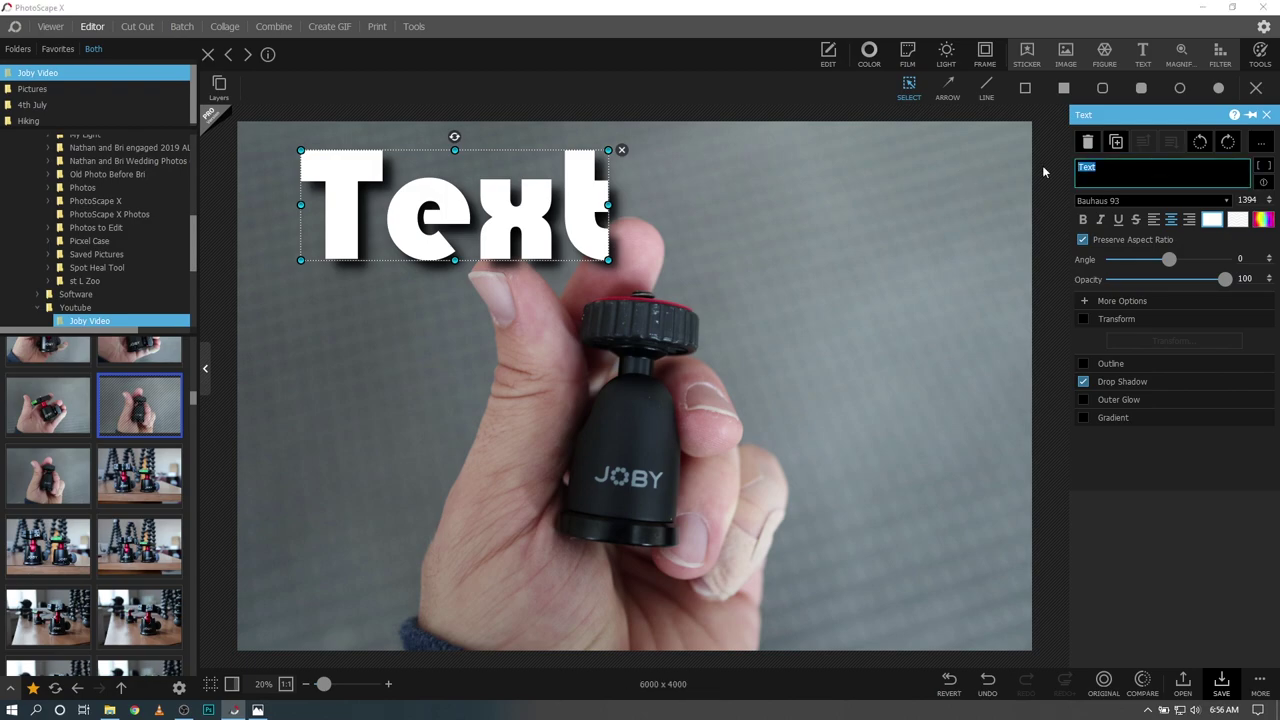
text(Joby)
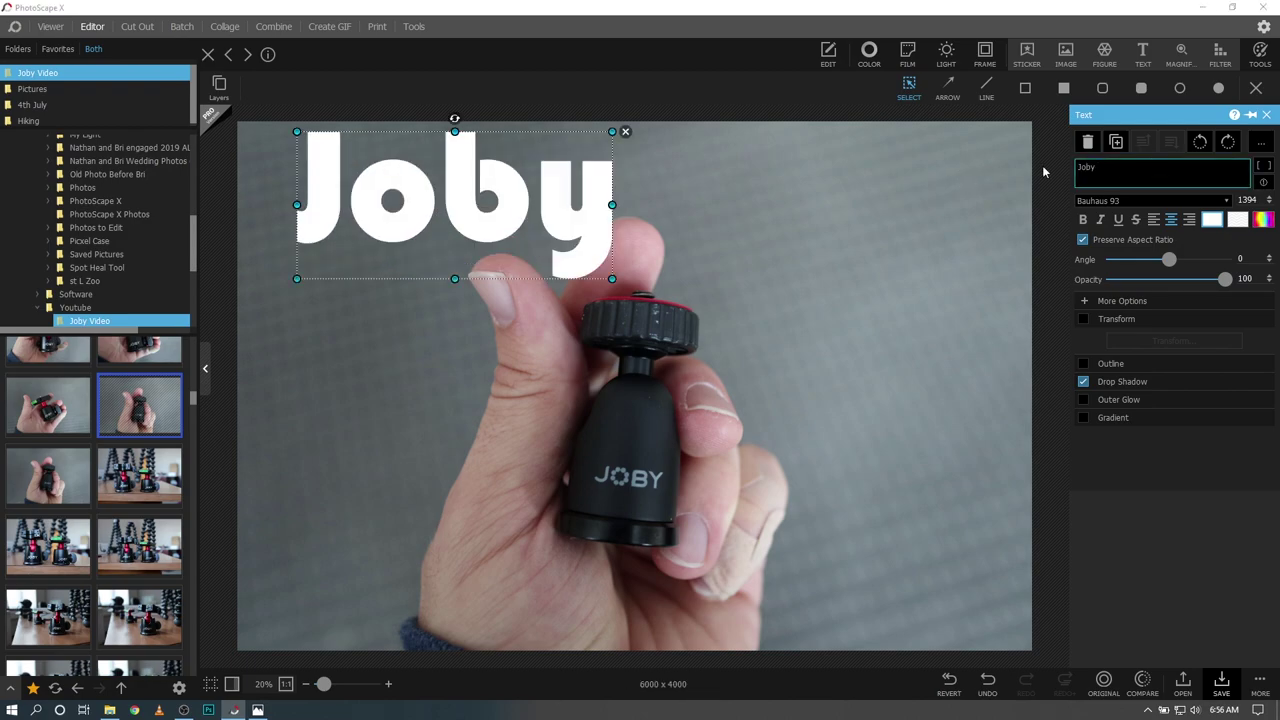
text( kl)
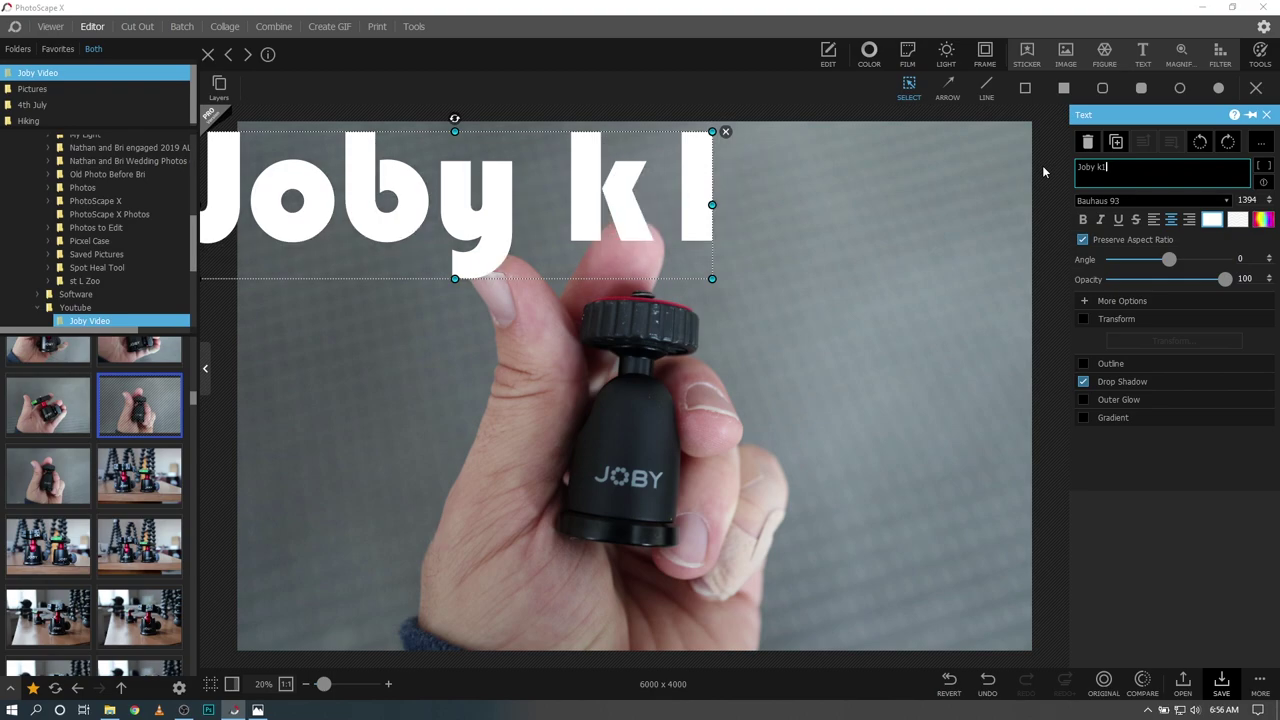
drag(581, 202, 652, 215)
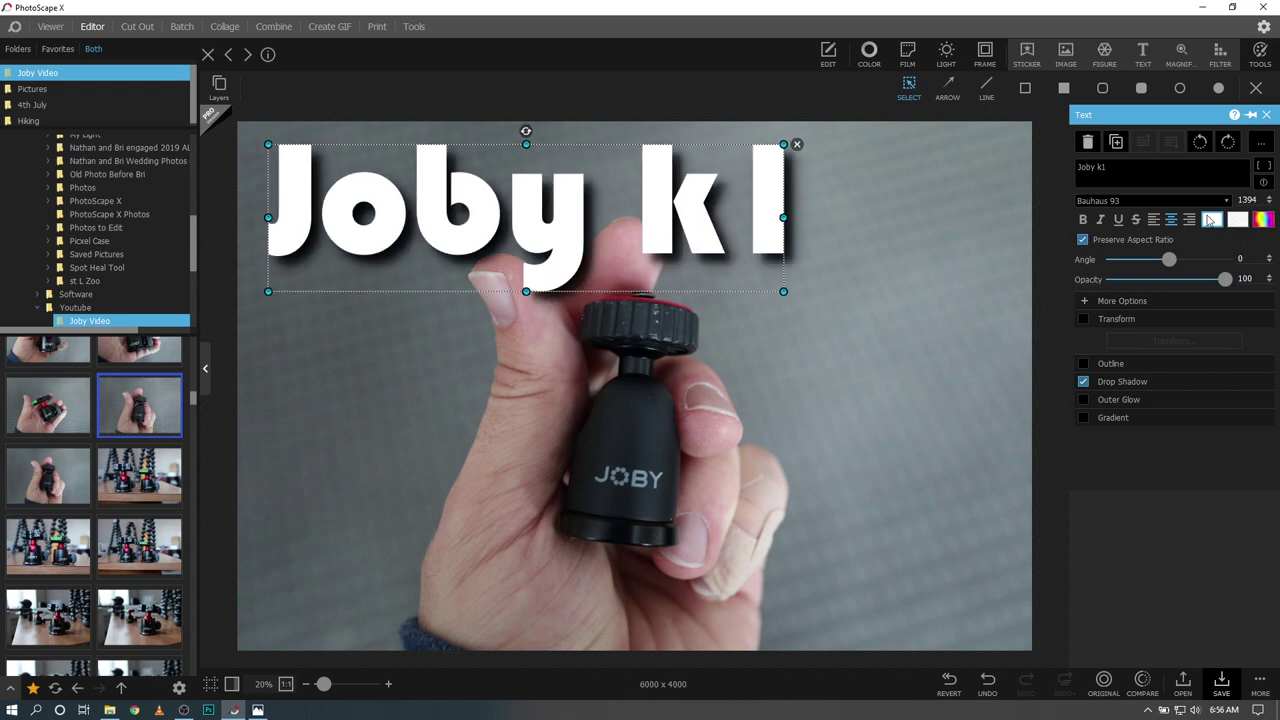
Set the text colour to white (#ffffffff) and nudge the text slightly upward
click(1210, 220)
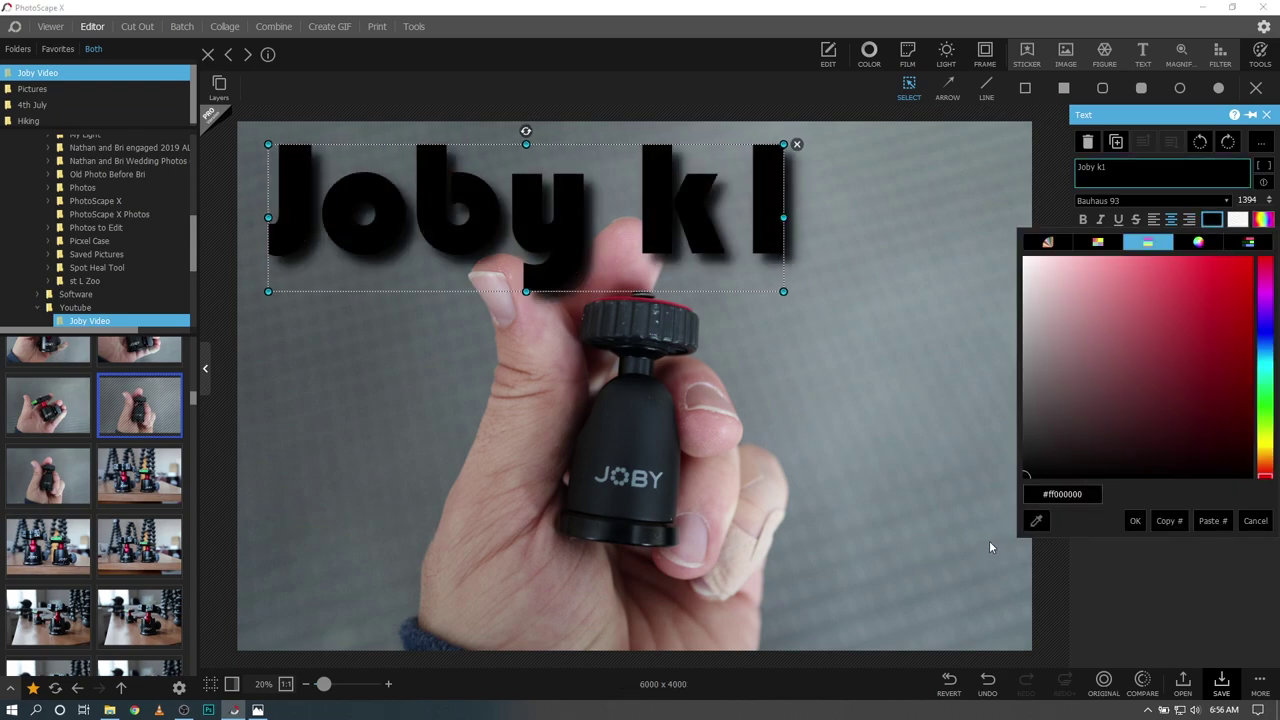
drag(1034, 476, 970, 199)
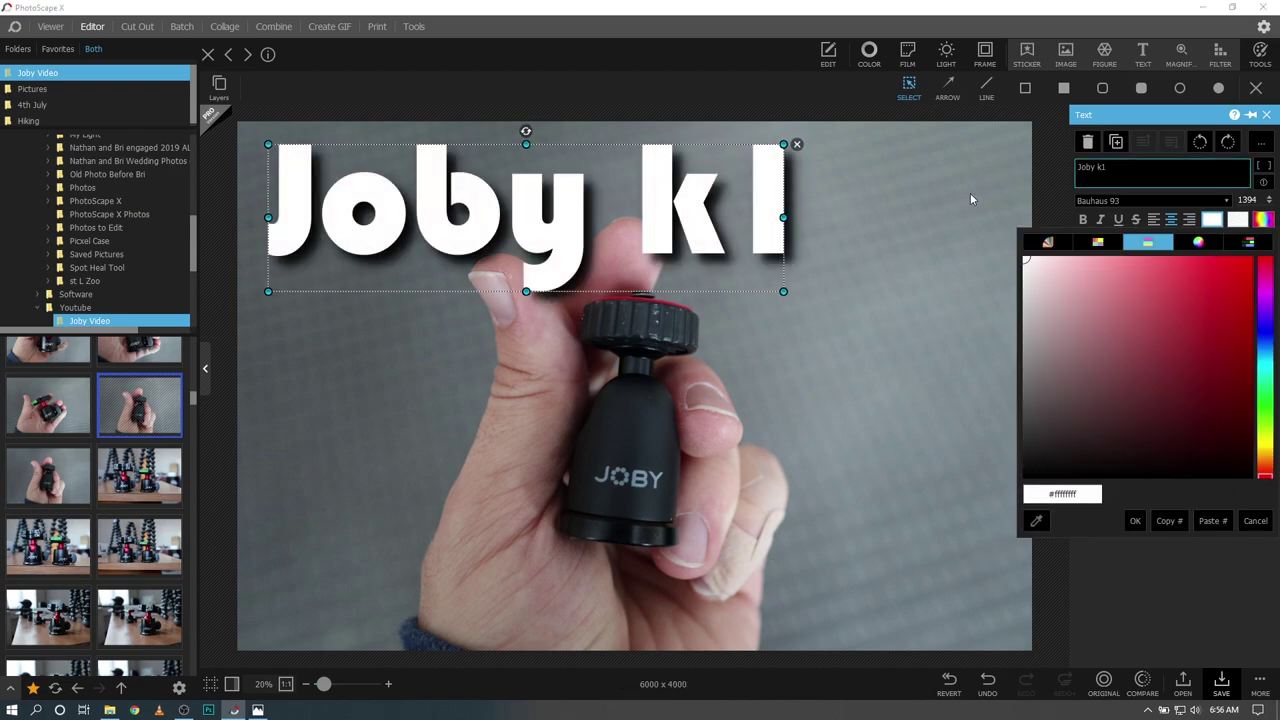
click(1135, 521)
drag(613, 260, 611, 257)
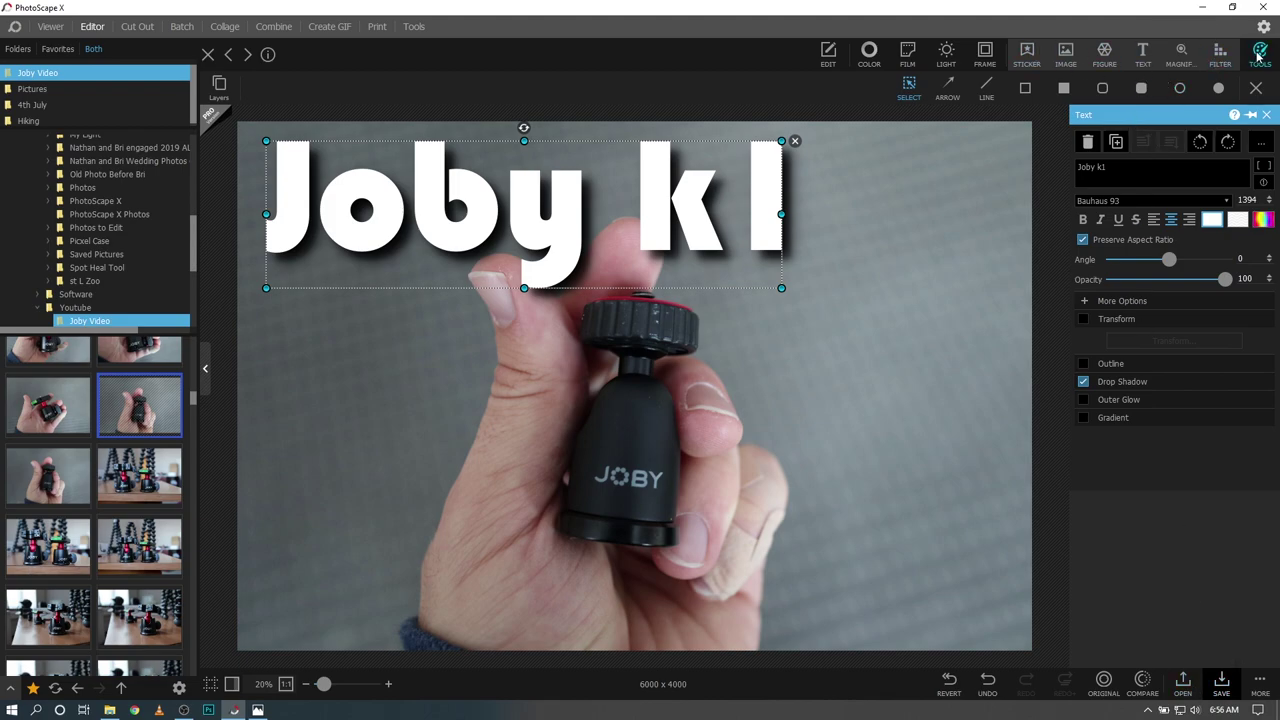
Insert the saved cutout image from the Desktop as an overlay on the photo
click(1217, 56)
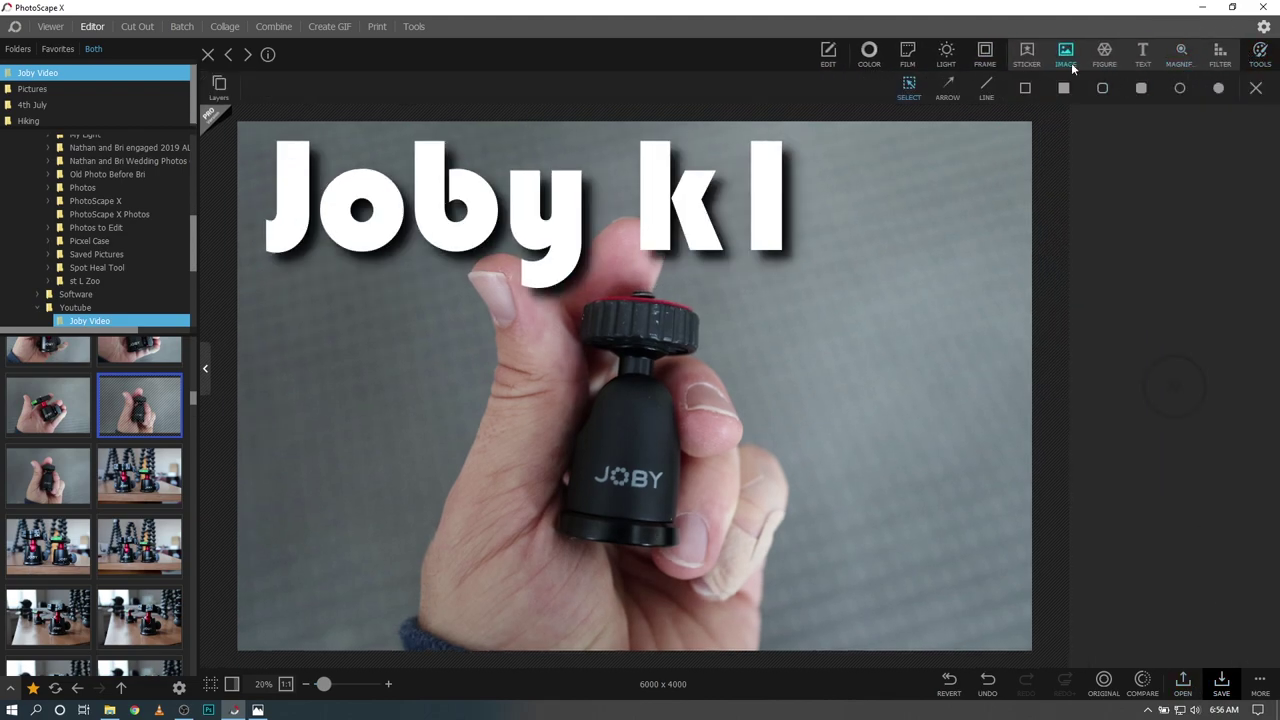
click(1066, 55)
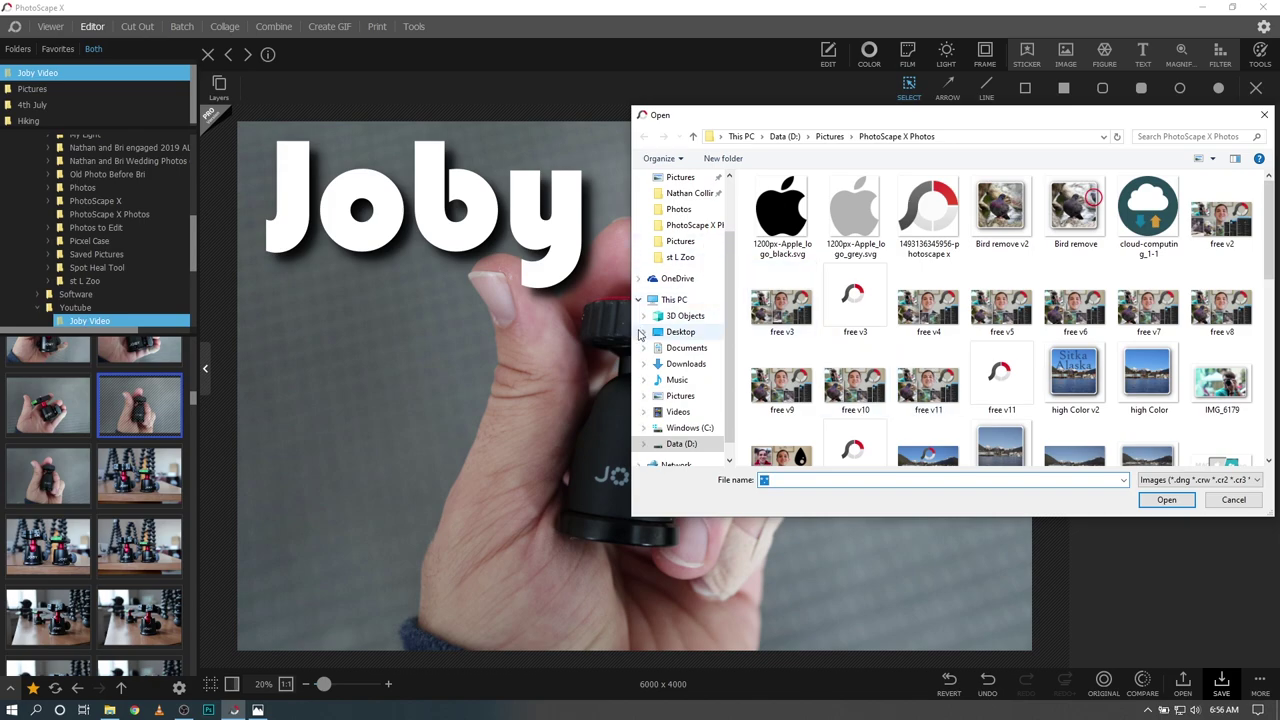
click(688, 332)
double_click(845, 210)
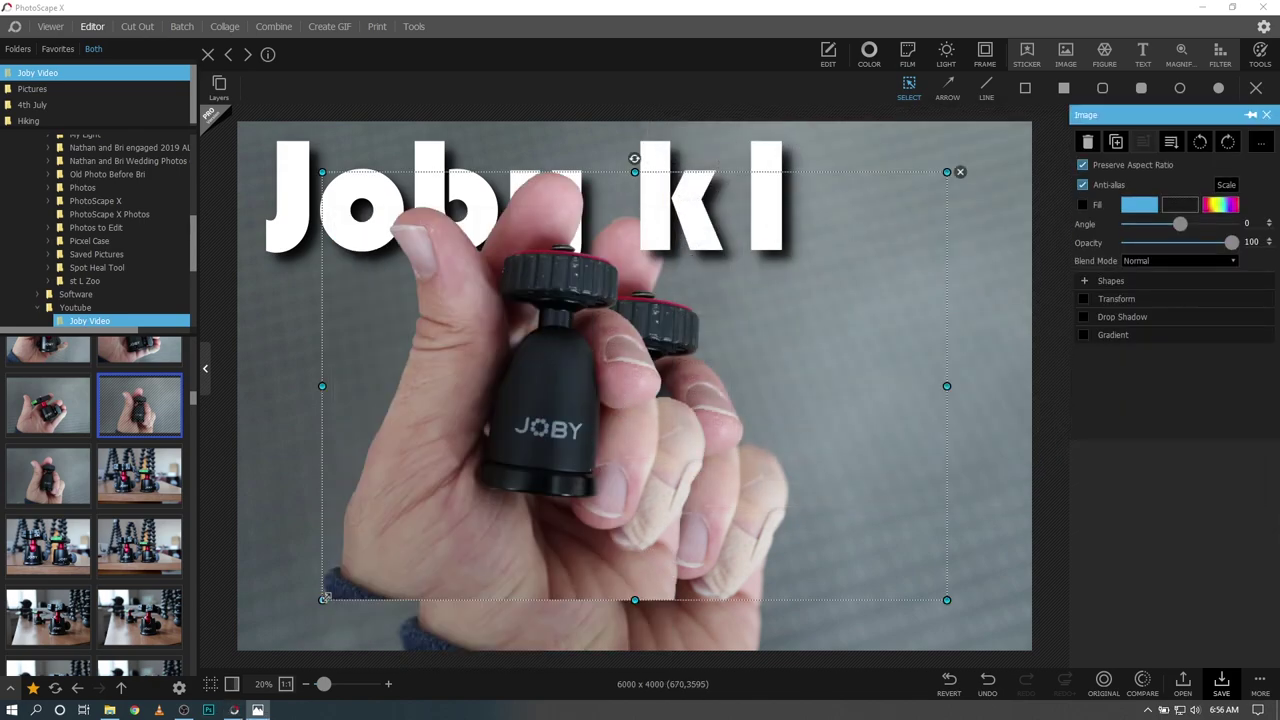
Scale and move the overlaid cutout to line up with the hand in the photo and cover part of the text
drag(321, 599, 241, 655)
drag(316, 628, 367, 606)
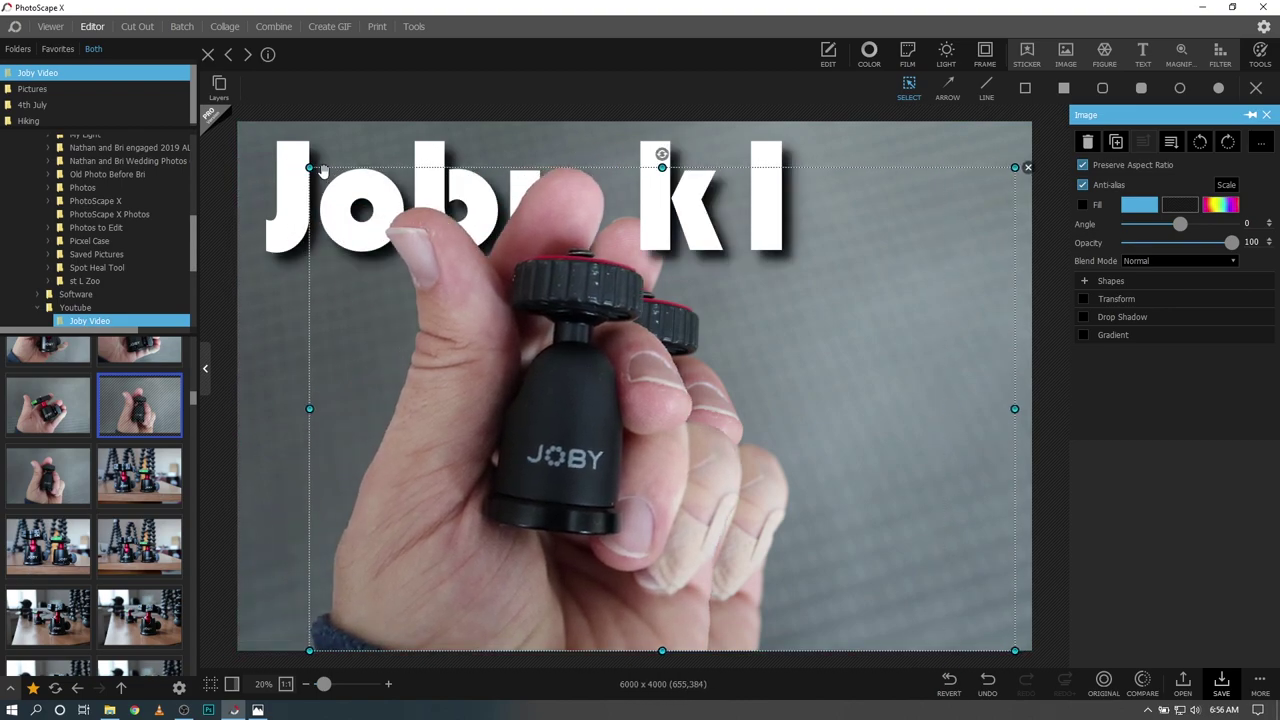
drag(311, 167, 380, 214)
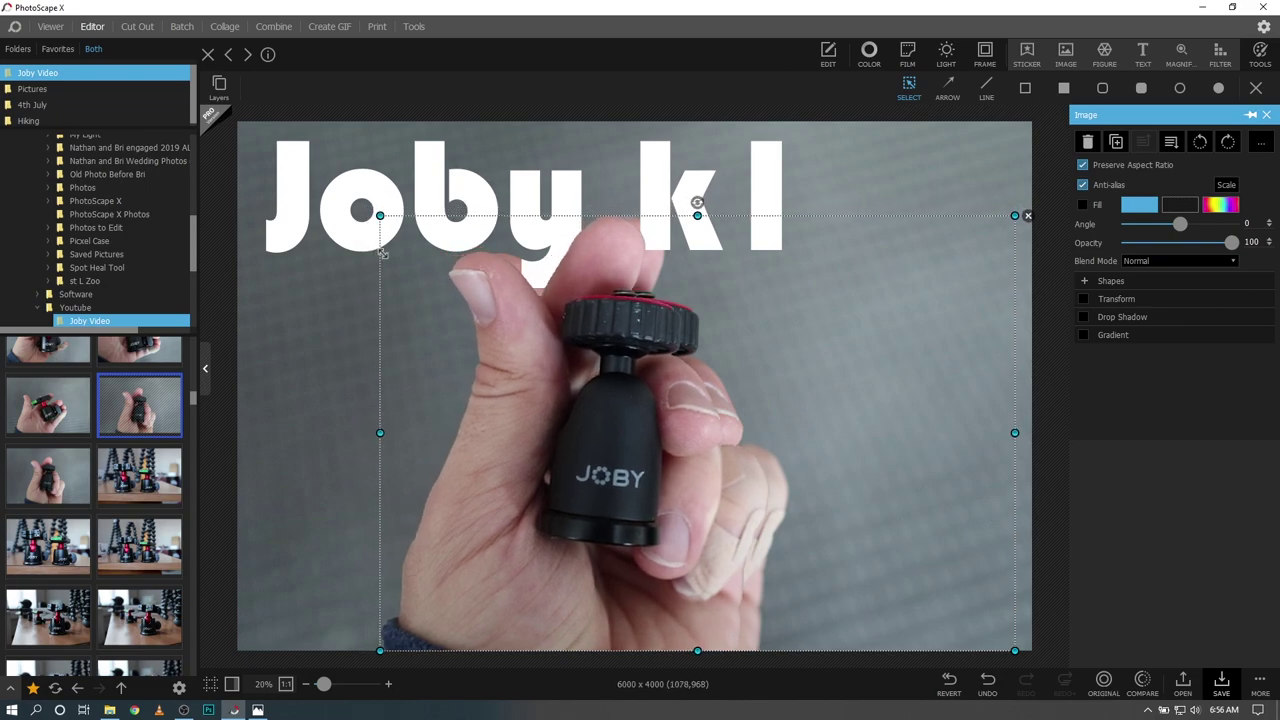
drag(572, 418, 594, 421)
right_click(593, 417)
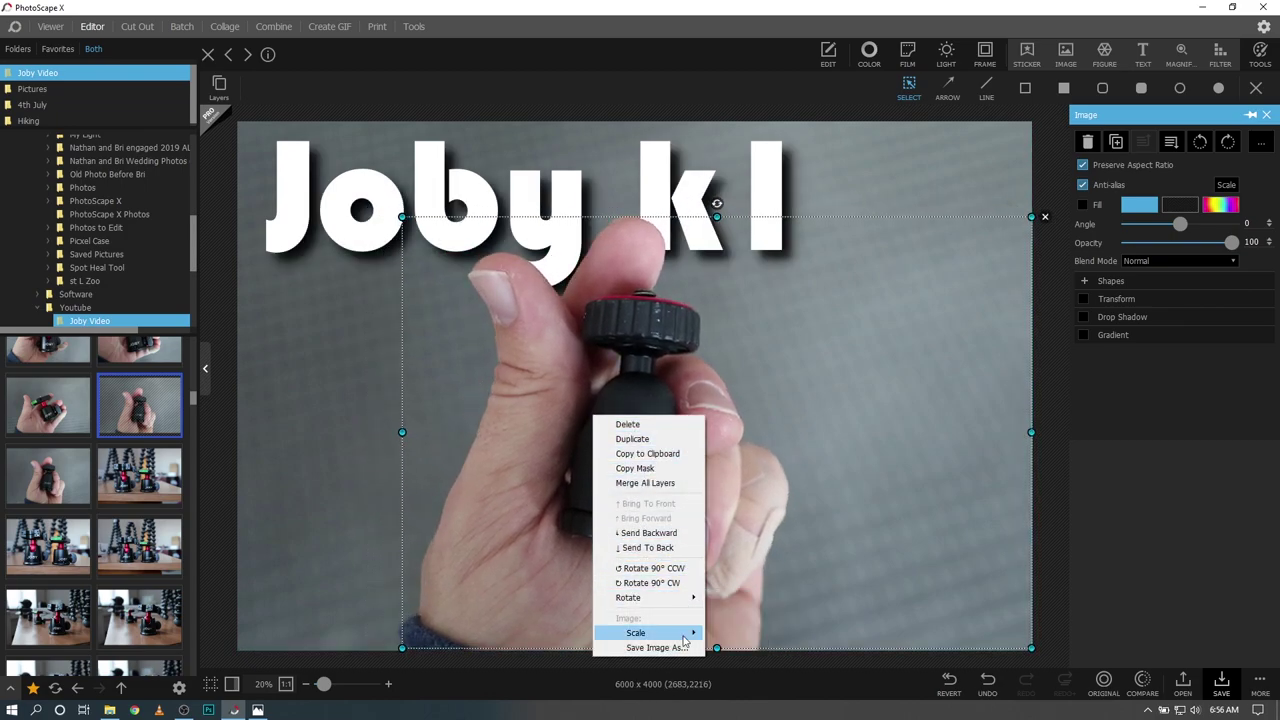
mouse_move(684, 638)
click(734, 646)
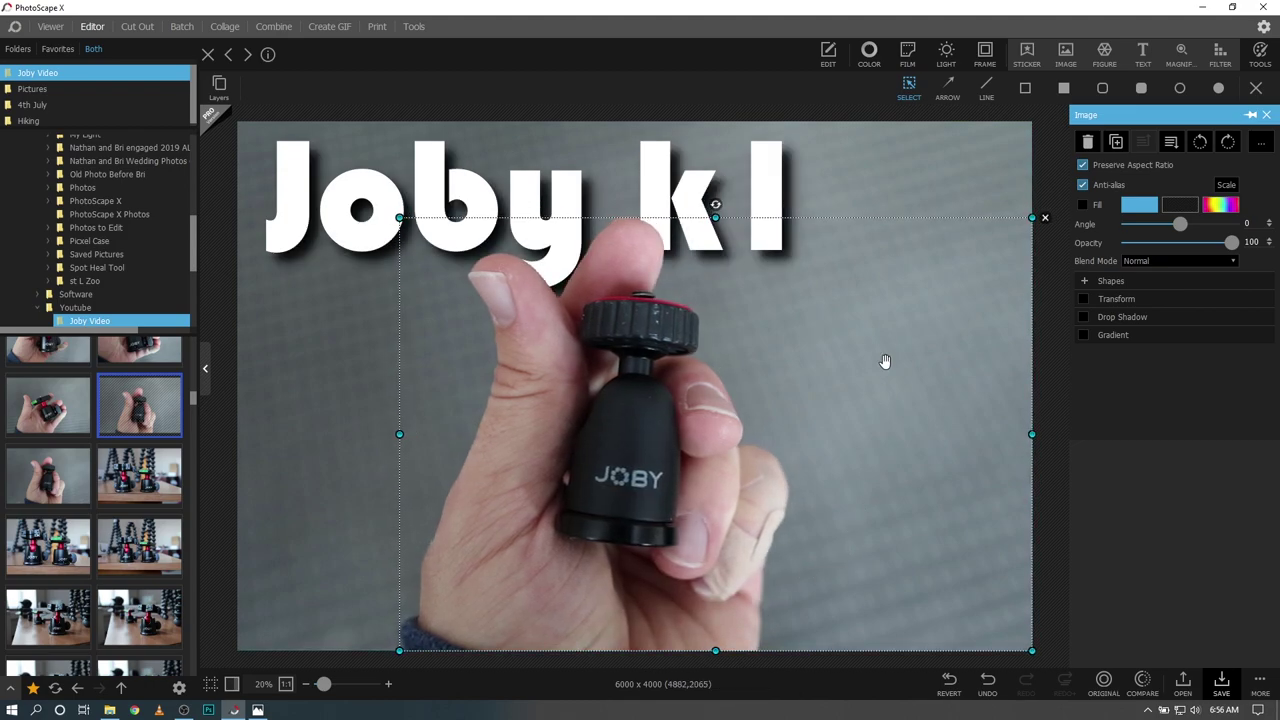
Check the text-behind-hand effect with the overlay deselected and delete the cutout overlay
click(976, 164)
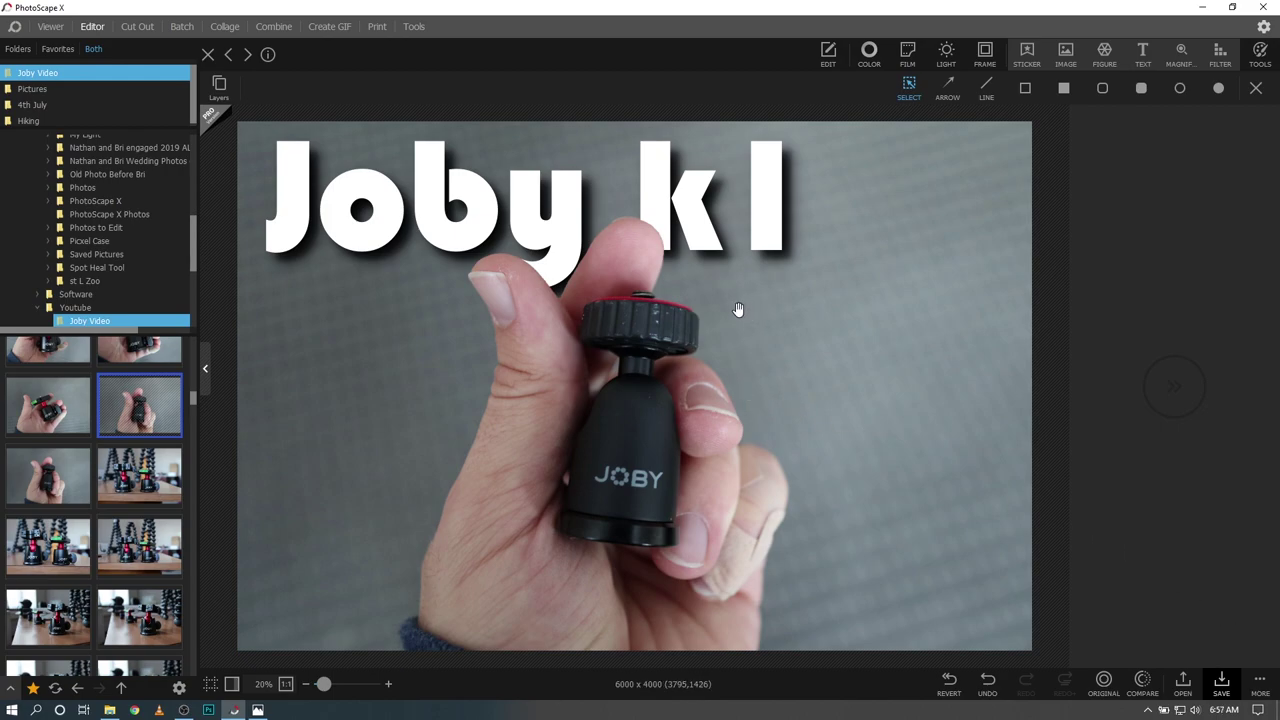
click(706, 362)
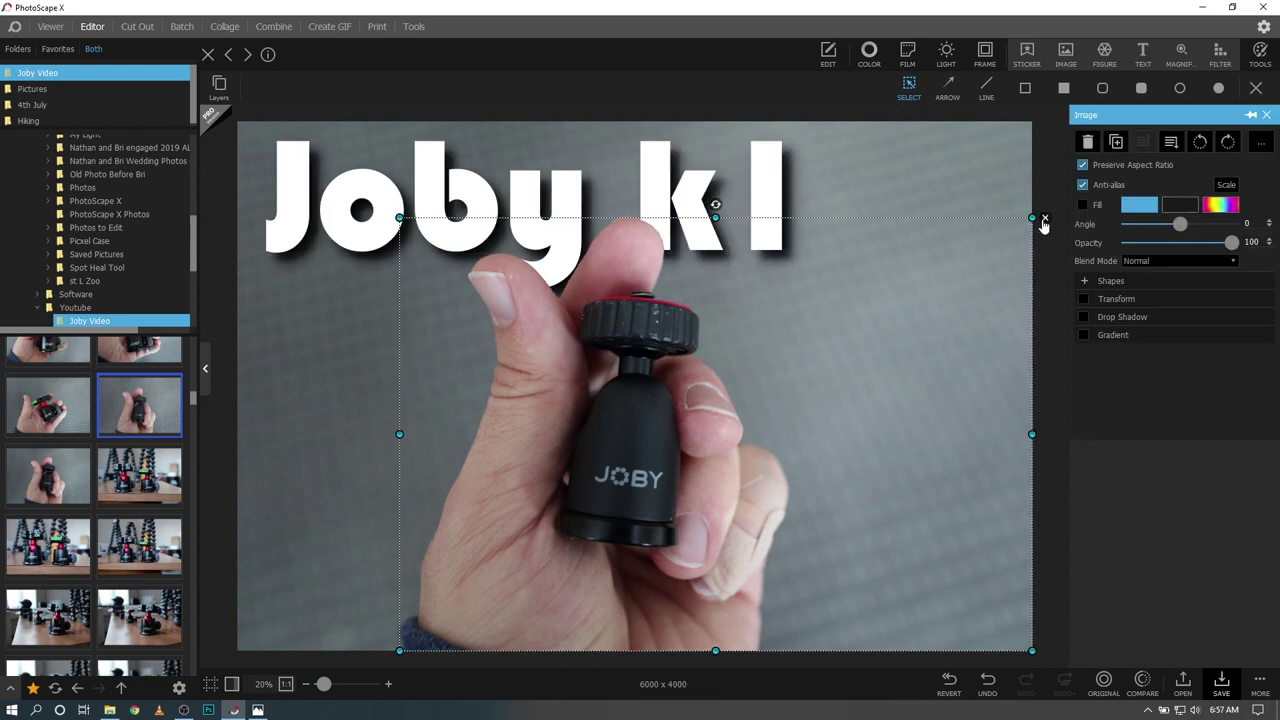
click(1042, 224)
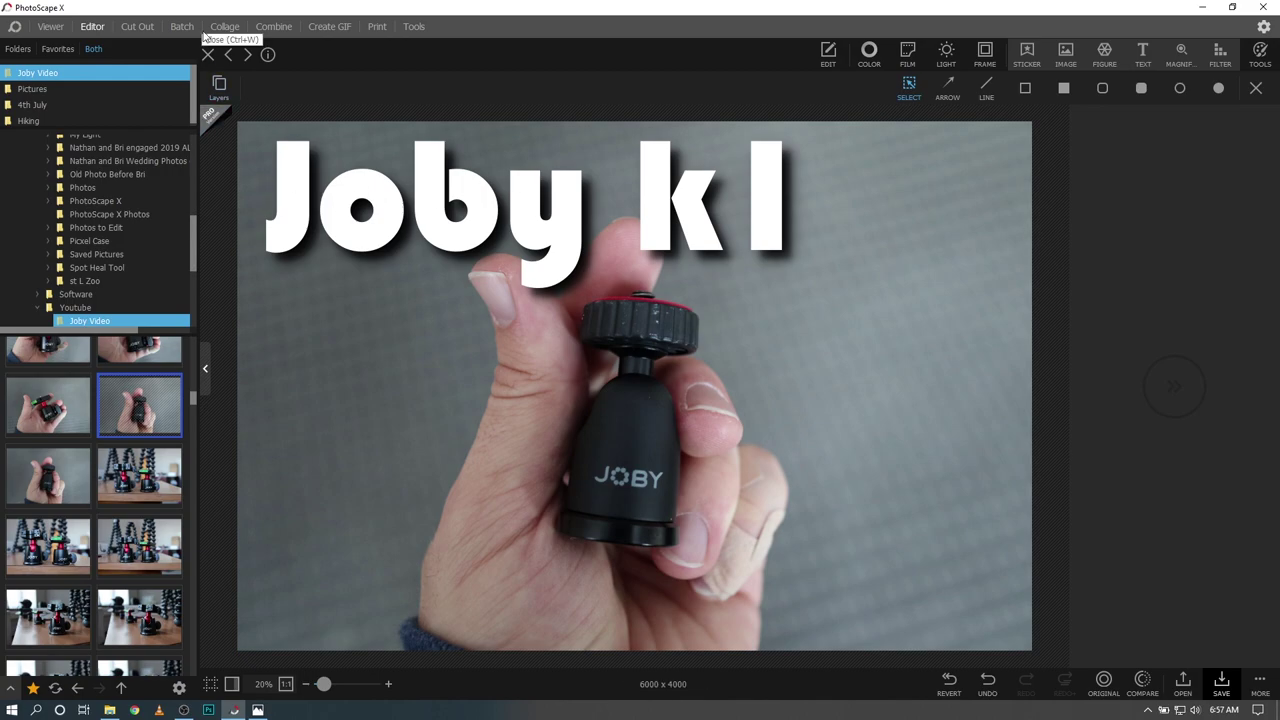
Add eight consecutive photos from the Joby Video folder to the Batch workspace
click(140, 28)
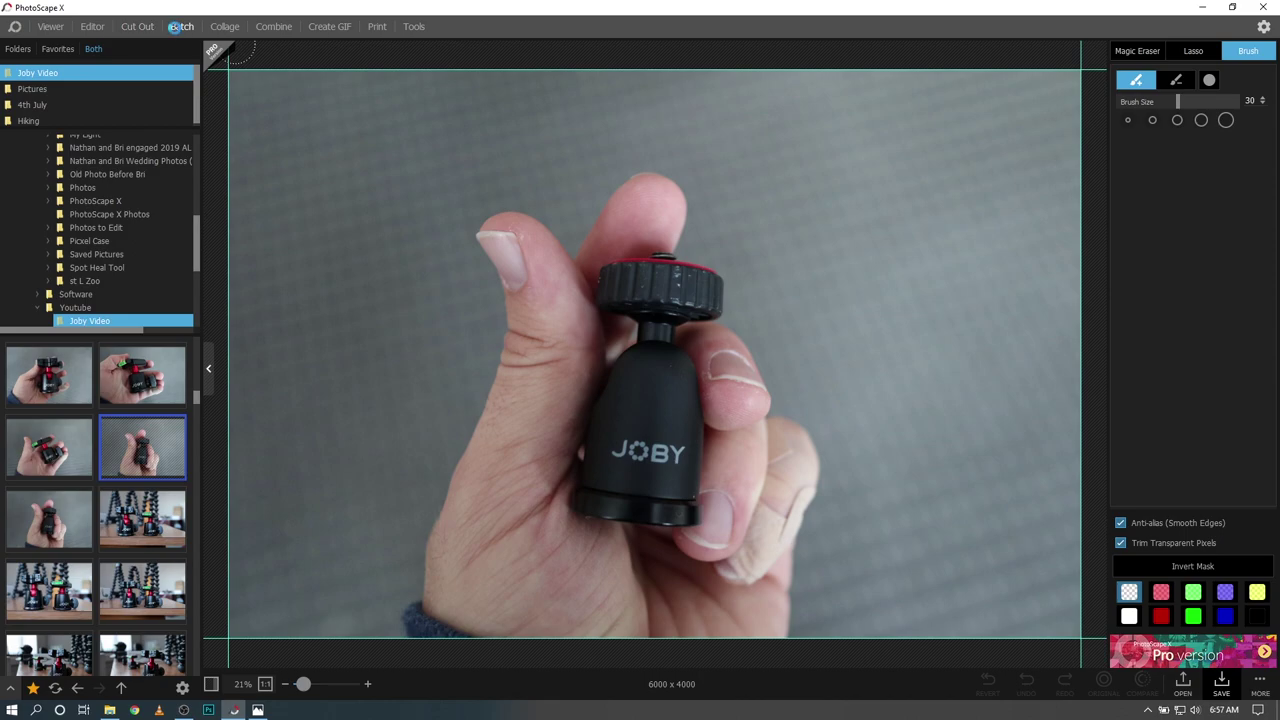
click(178, 27)
click(62, 368)
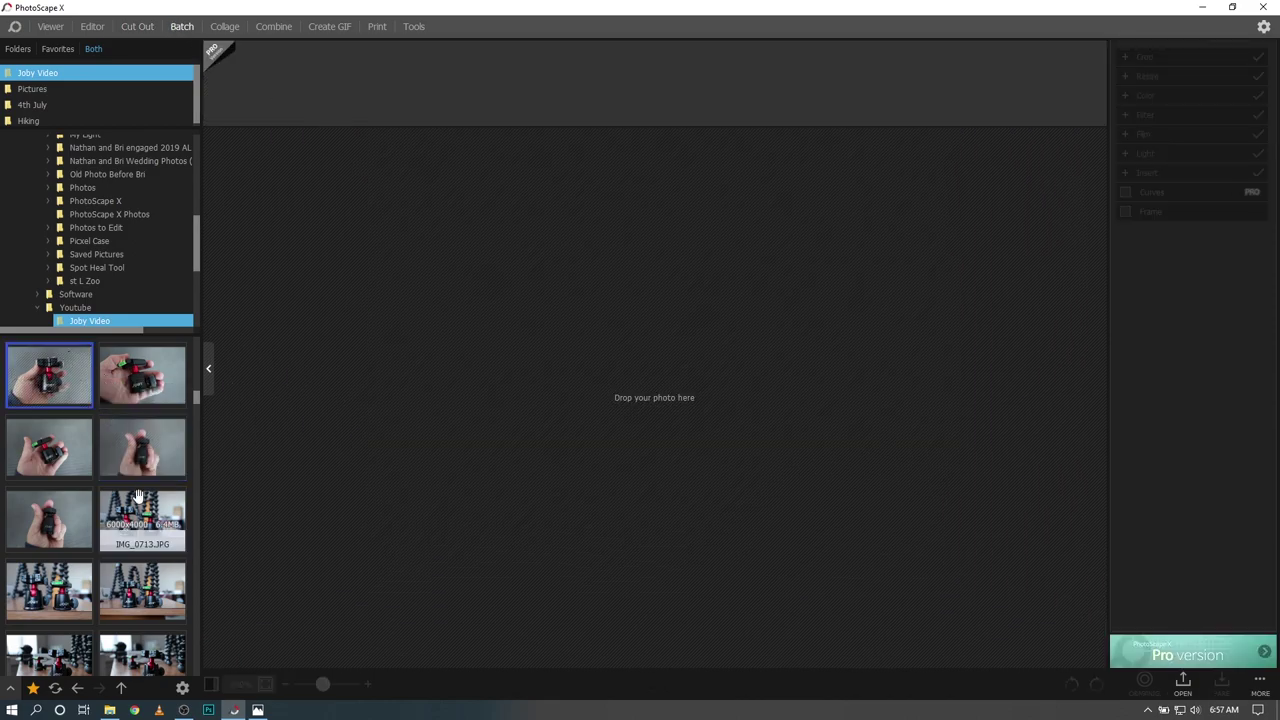
shift+click(142, 592)
drag(145, 380, 581, 248)
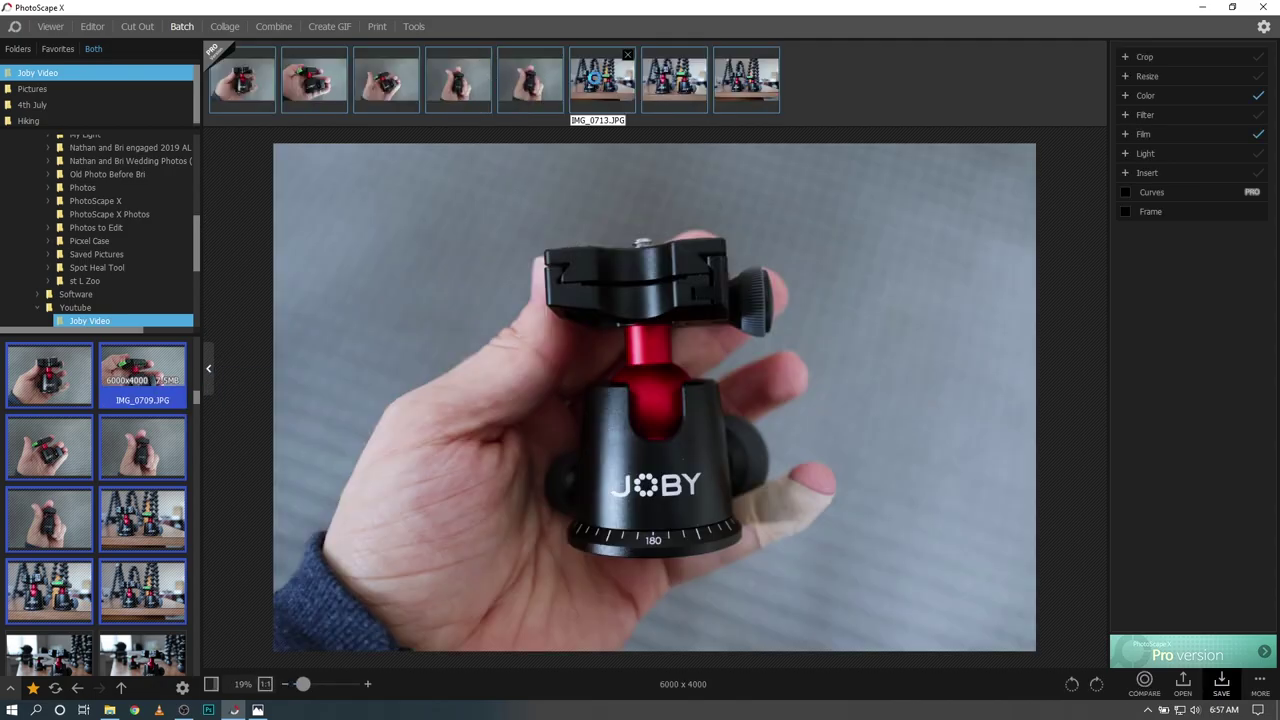
Preview IMG_0713.JPG in the batch and look over the Color adjustment options
click(618, 98)
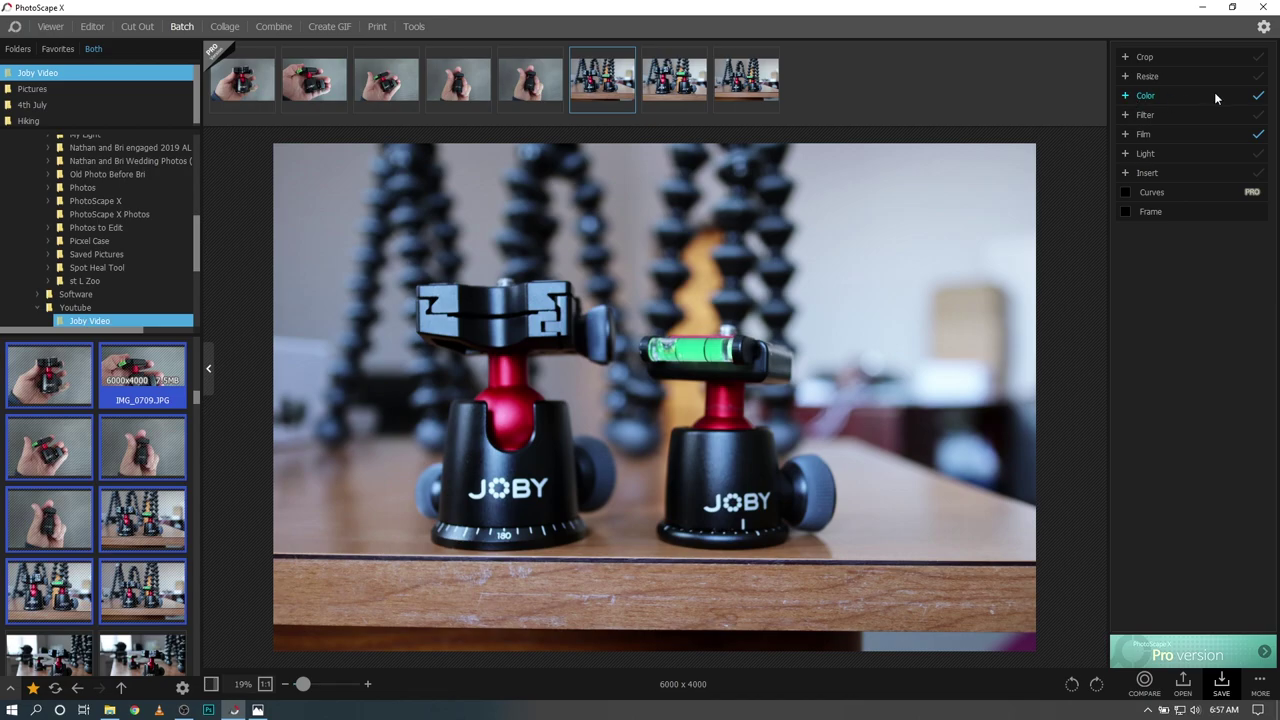
click(1134, 96)
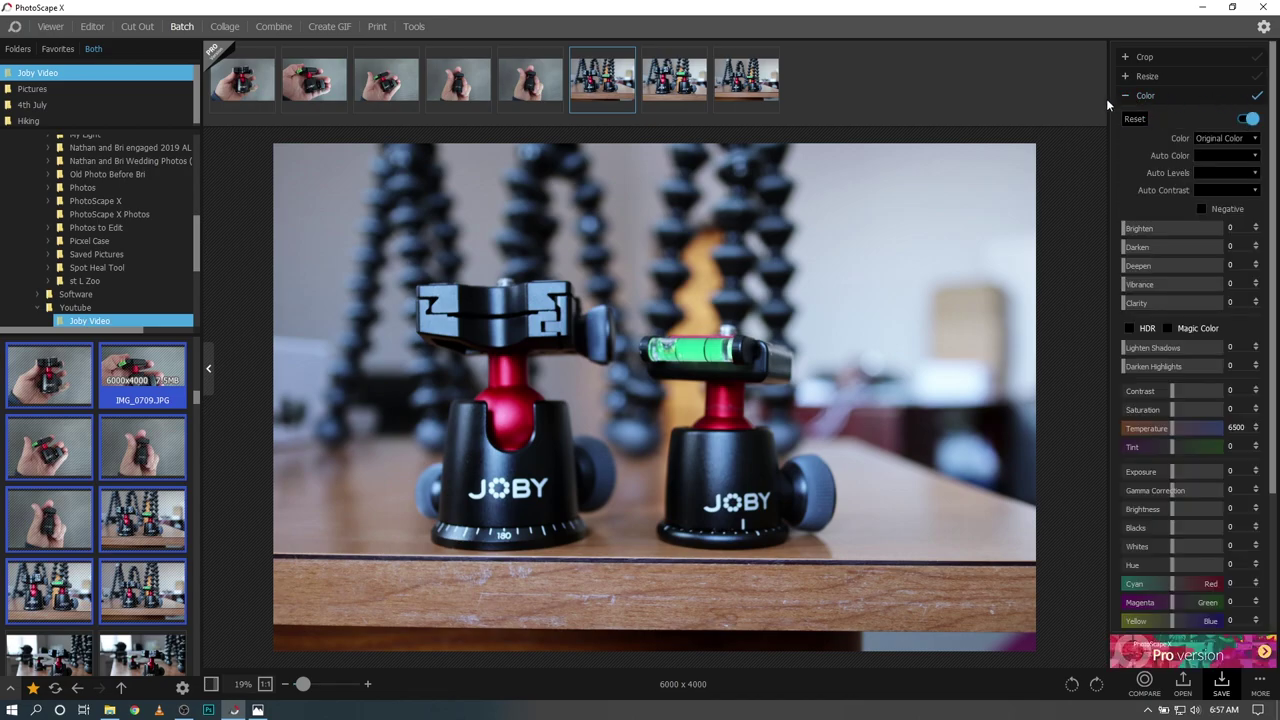
click(1131, 96)
Replace the batch's Provia film effect with Picnic Basket and preview it on IMG_0711.JPG
click(1125, 134)
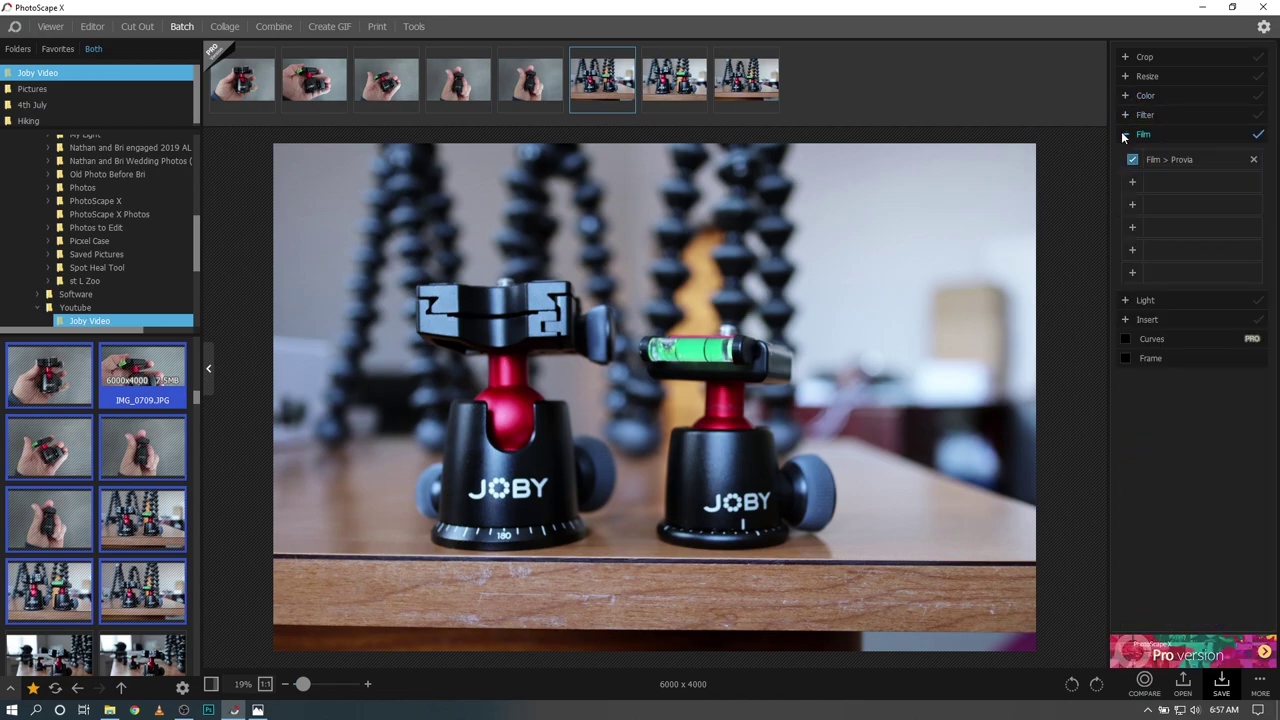
click(1158, 163)
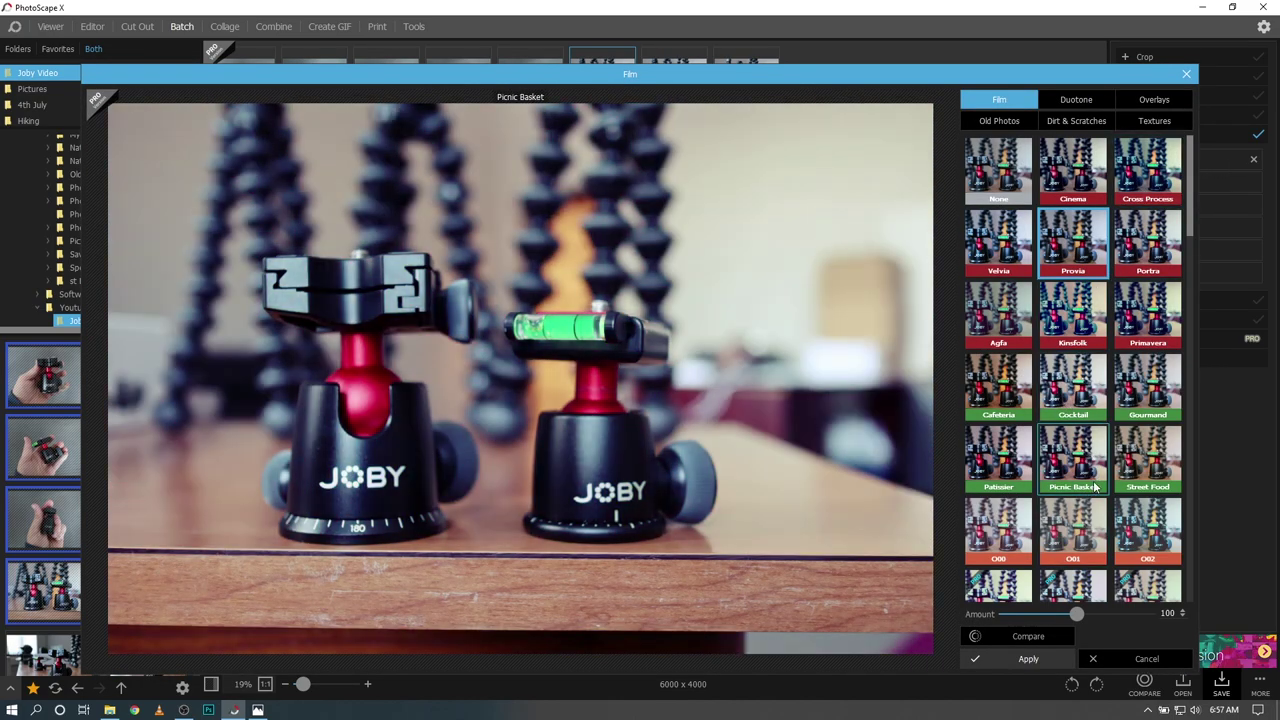
click(1093, 483)
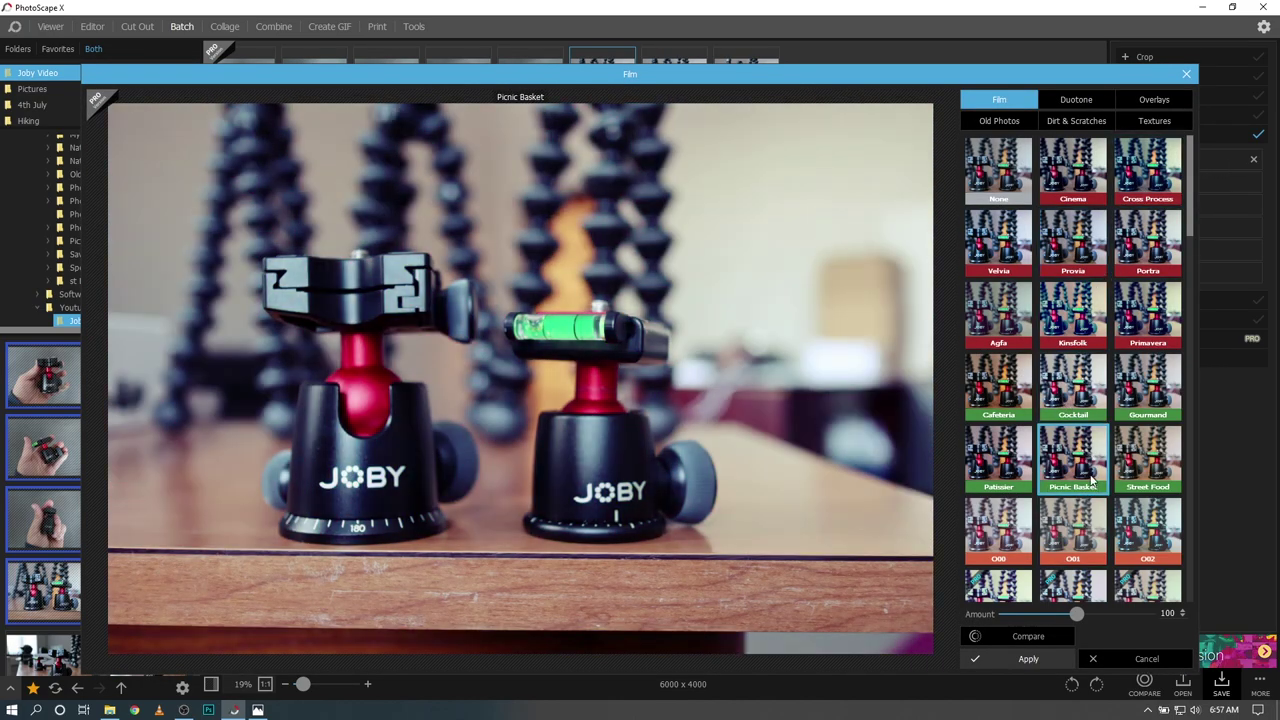
click(1037, 660)
click(440, 90)
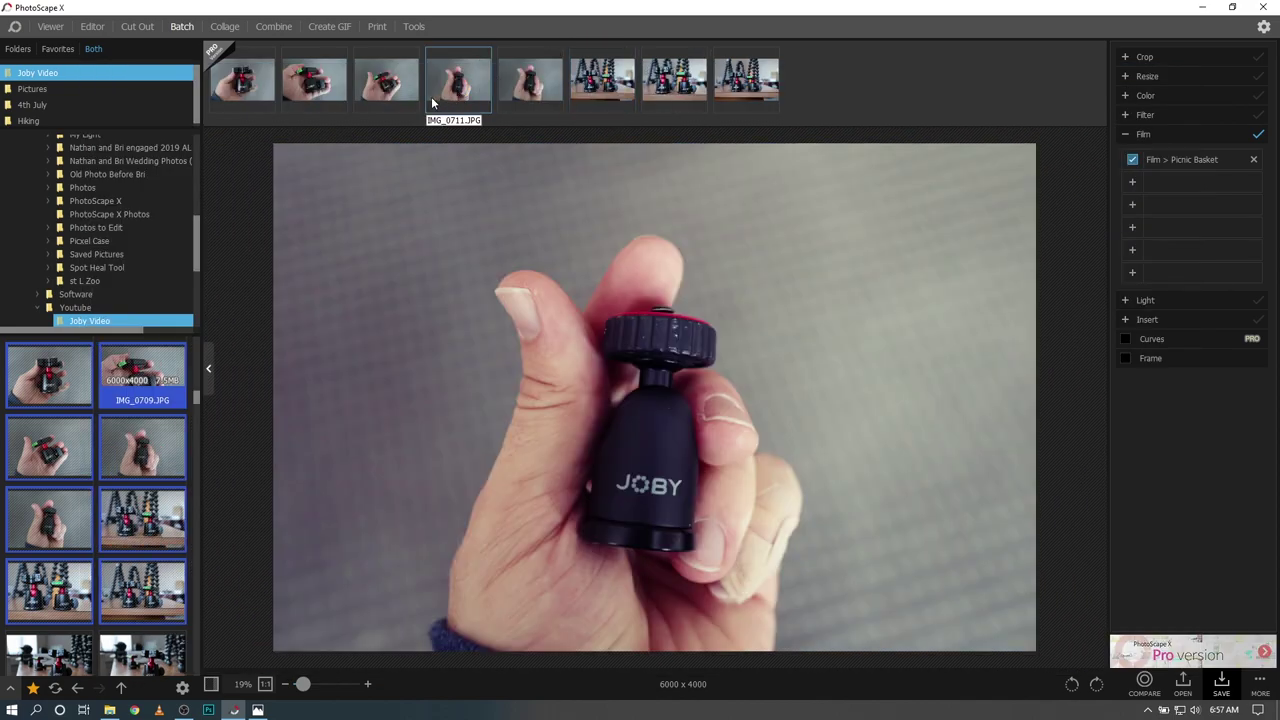
Preview the Picnic Basket effect on other batch photos and look over the batch save options without saving
click(320, 90)
click(241, 85)
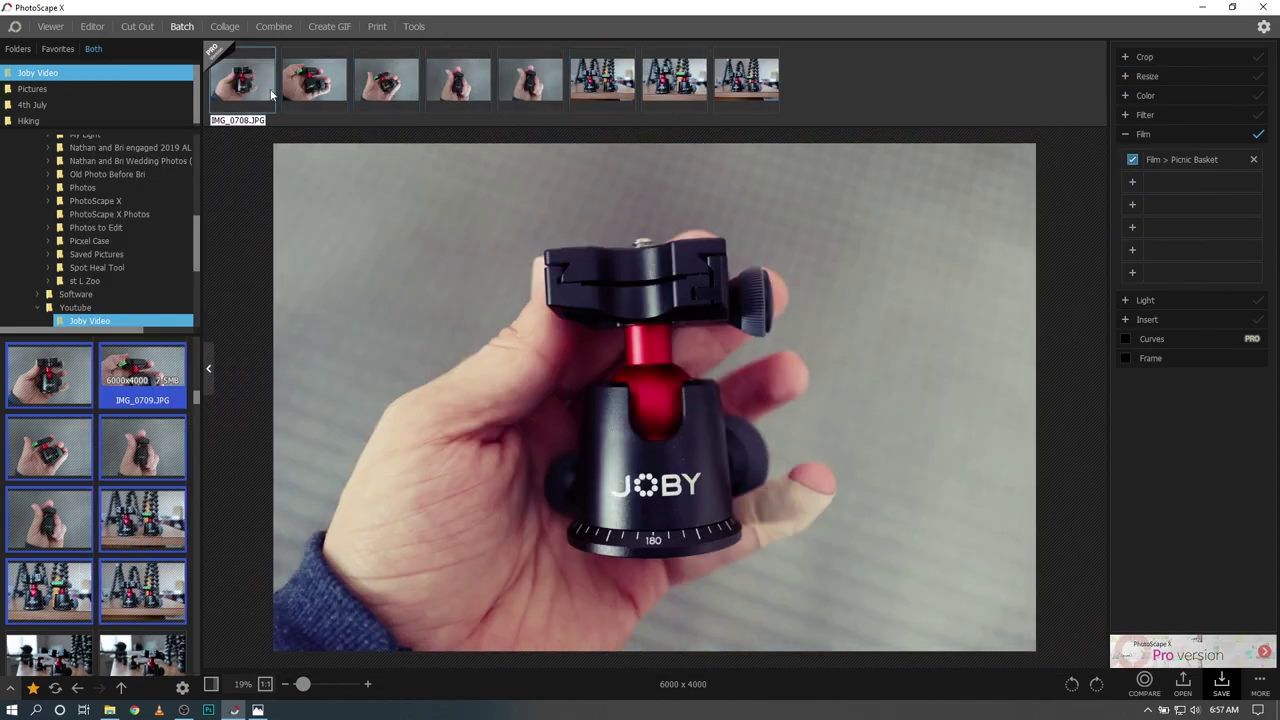
click(672, 95)
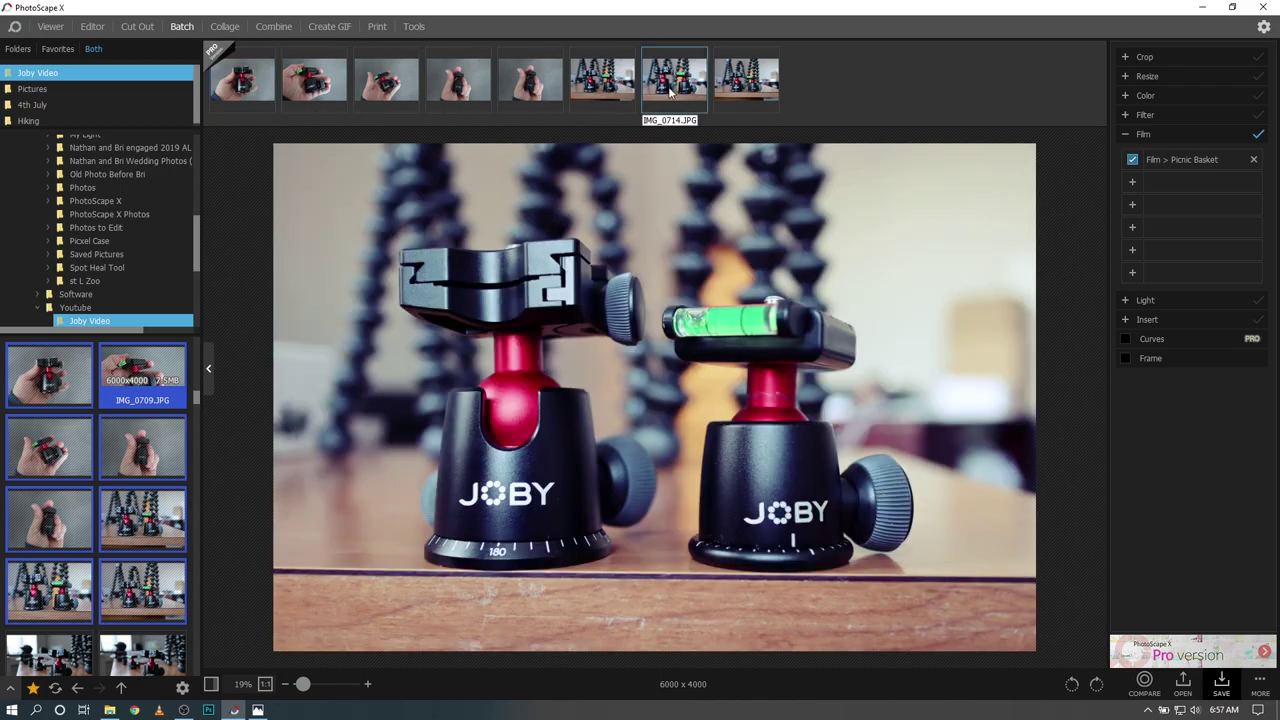
click(748, 98)
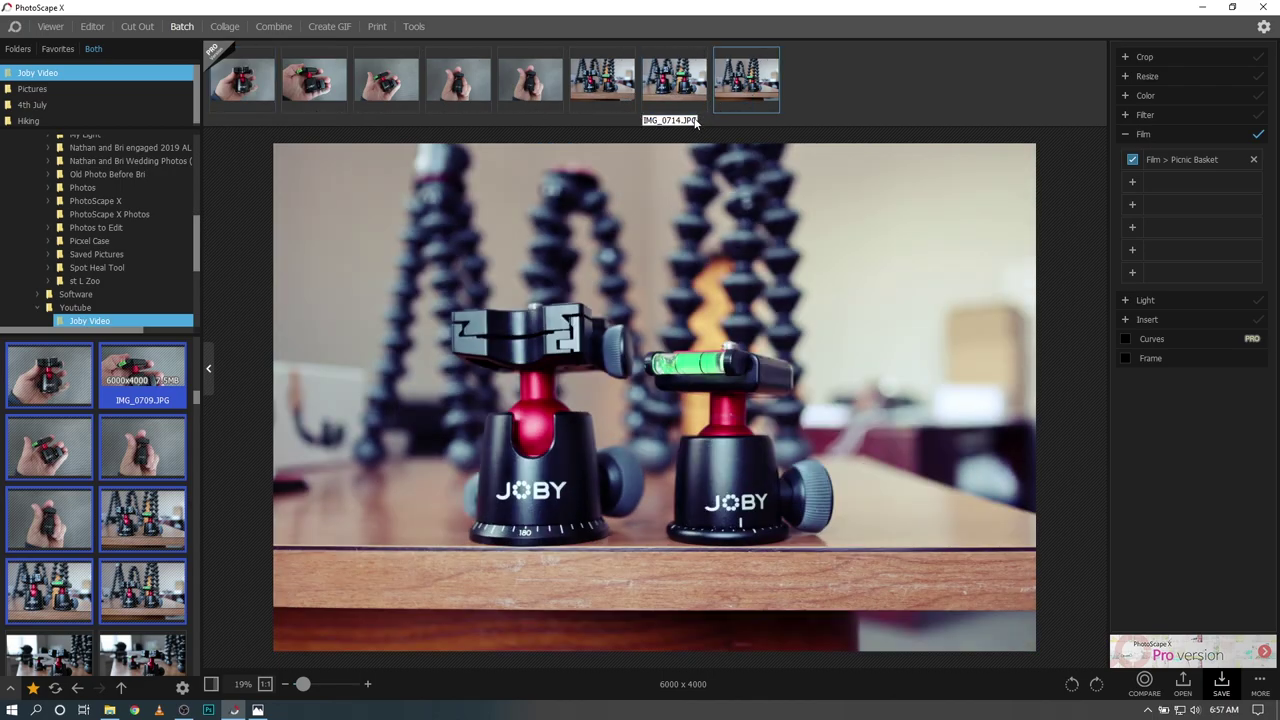
click(1222, 684)
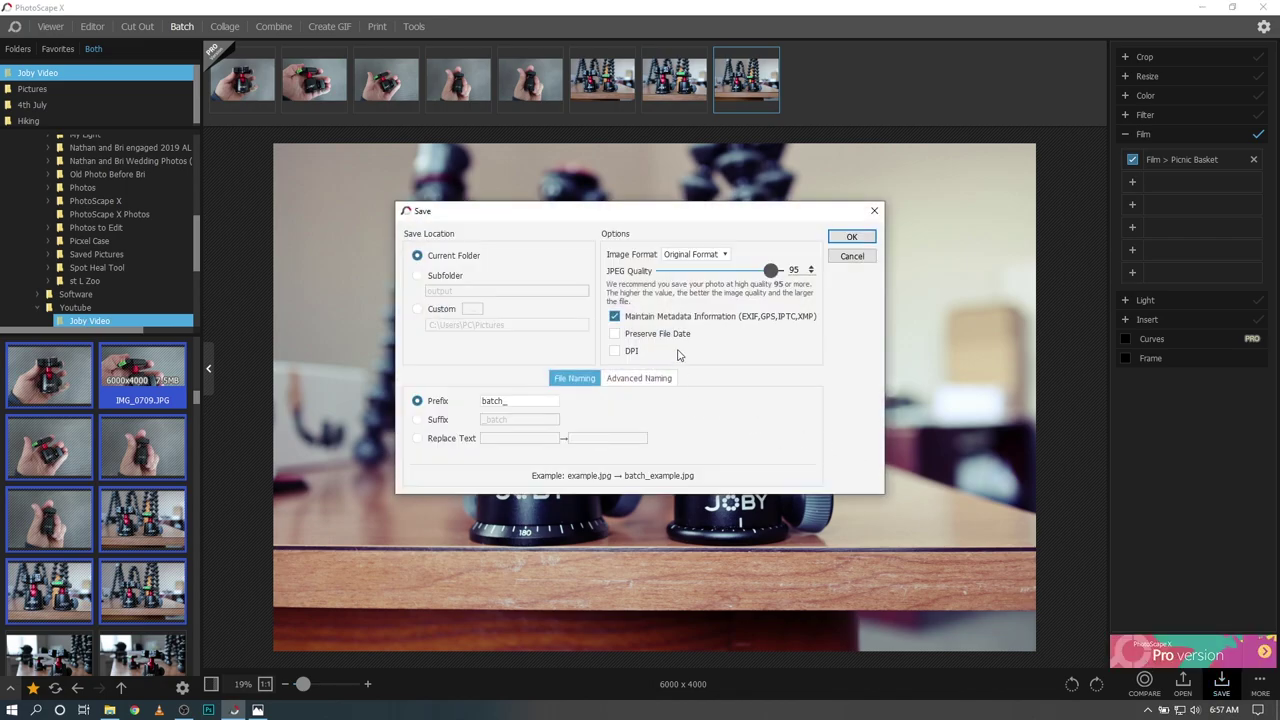
click(874, 212)
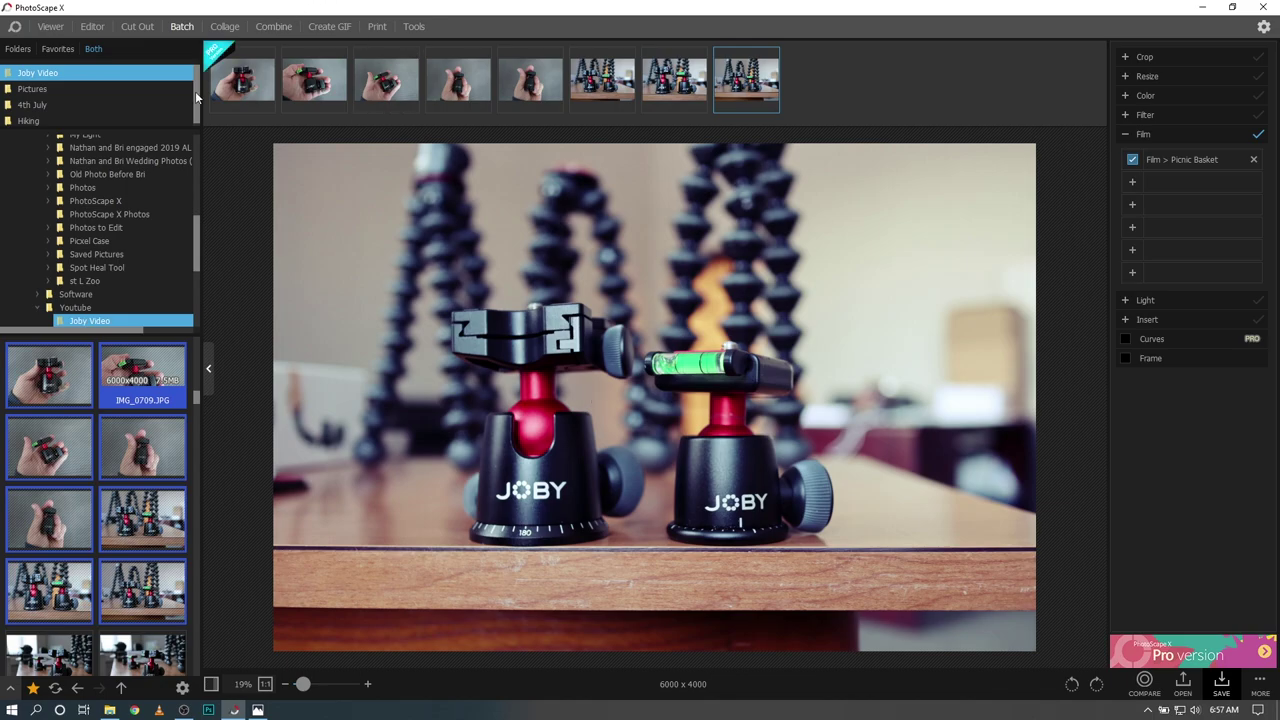
Fill a two-cell collage with the photo of two tripods on a table above and P1430759.JPG below
click(217, 27)
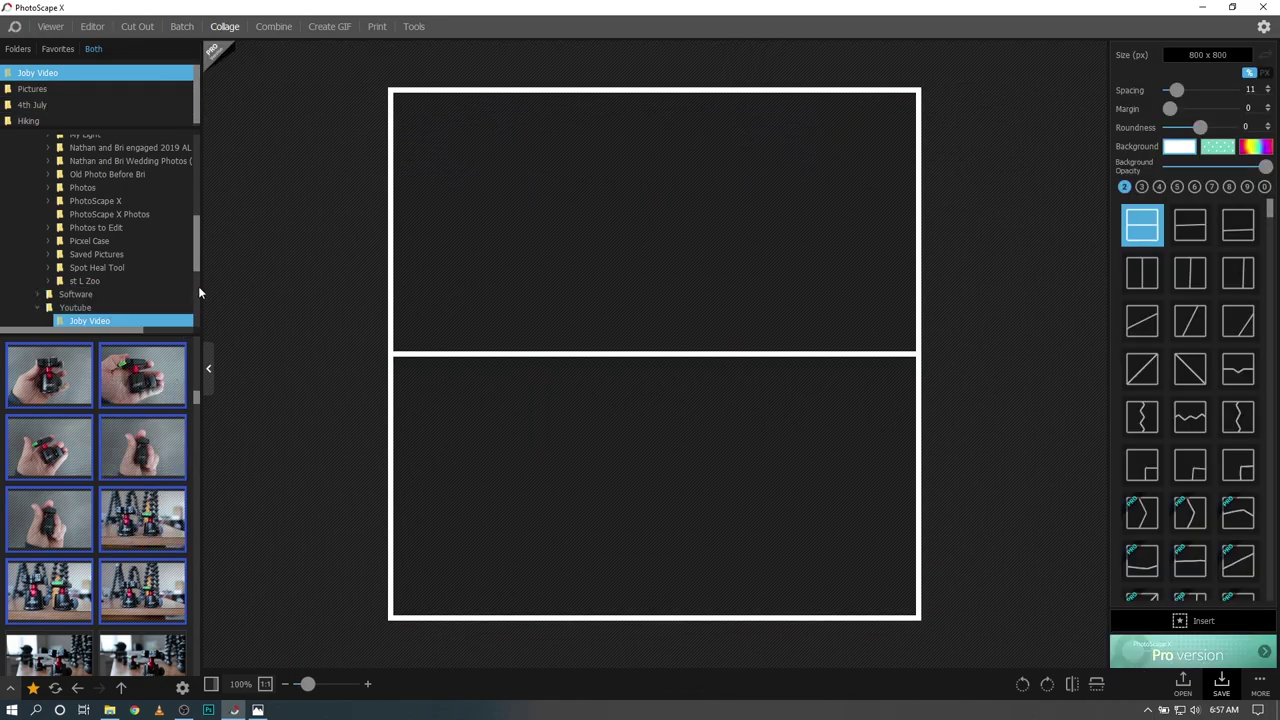
scroll(113, 573, down, 3)
scroll(113, 573, down, 2)
drag(142, 450, 716, 259)
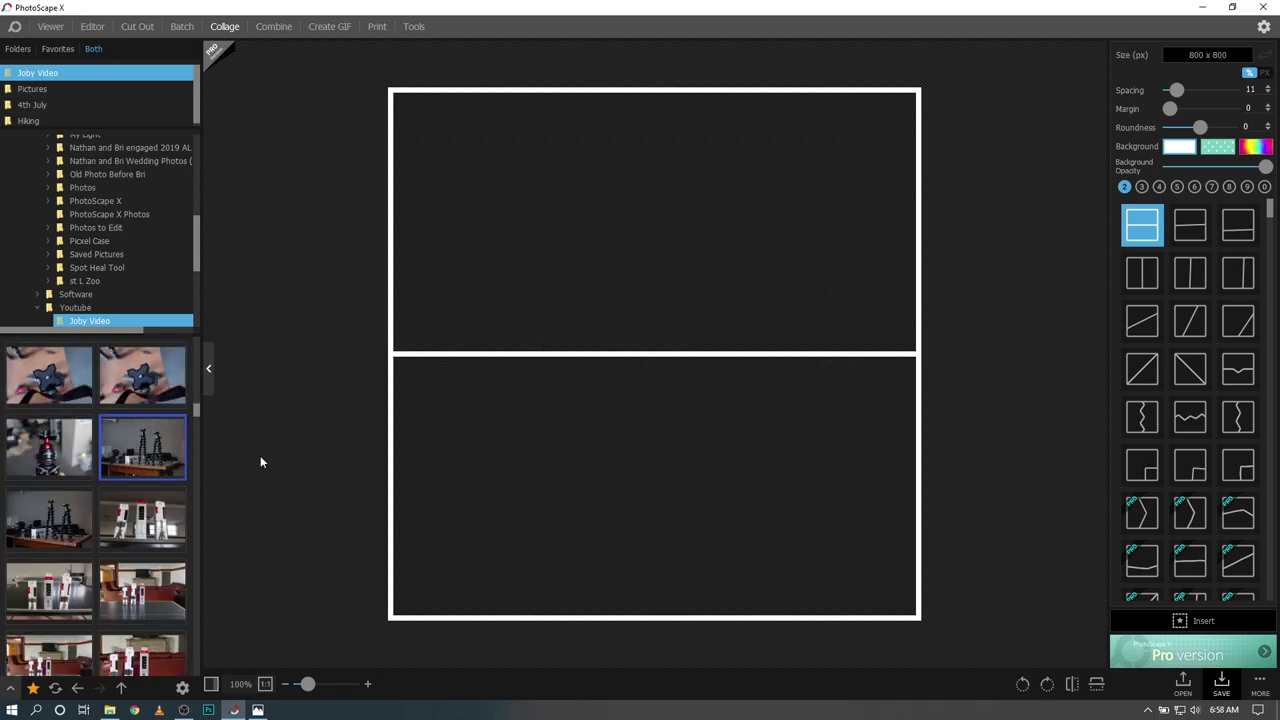
drag(140, 514, 650, 503)
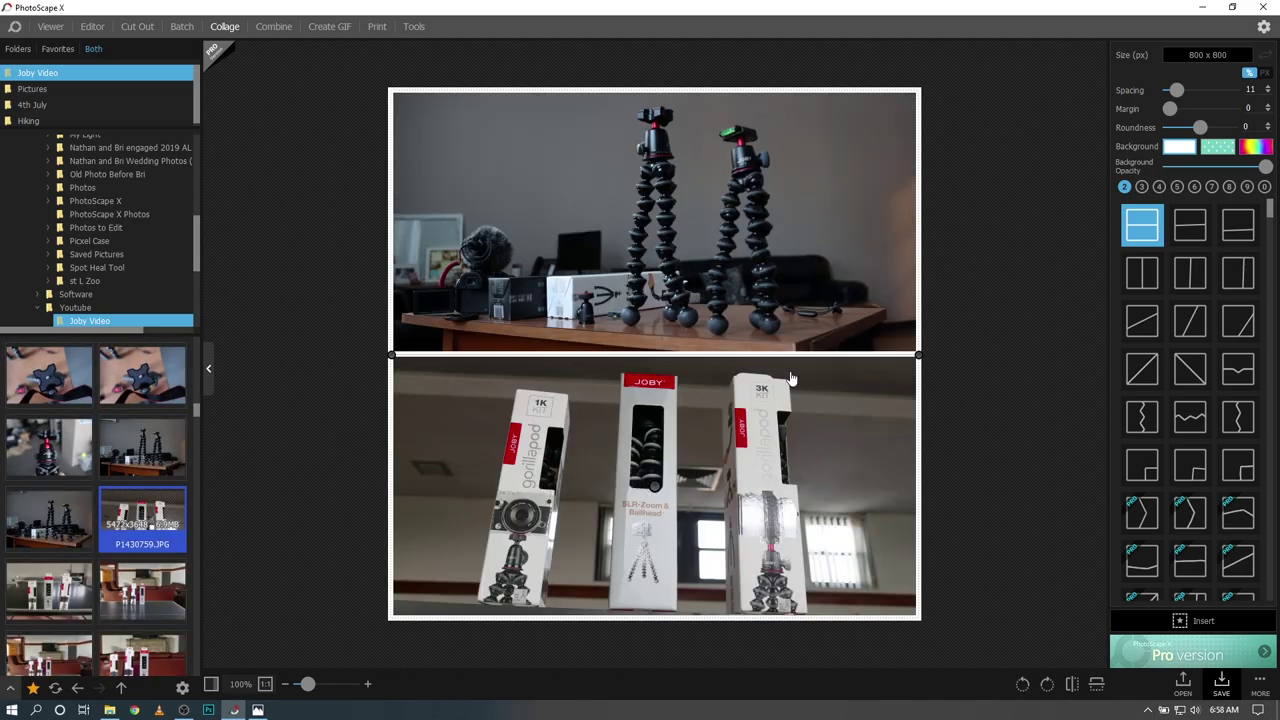
Adjust the vertical framing of both photos within their collage cells
scroll(751, 479, up, 2)
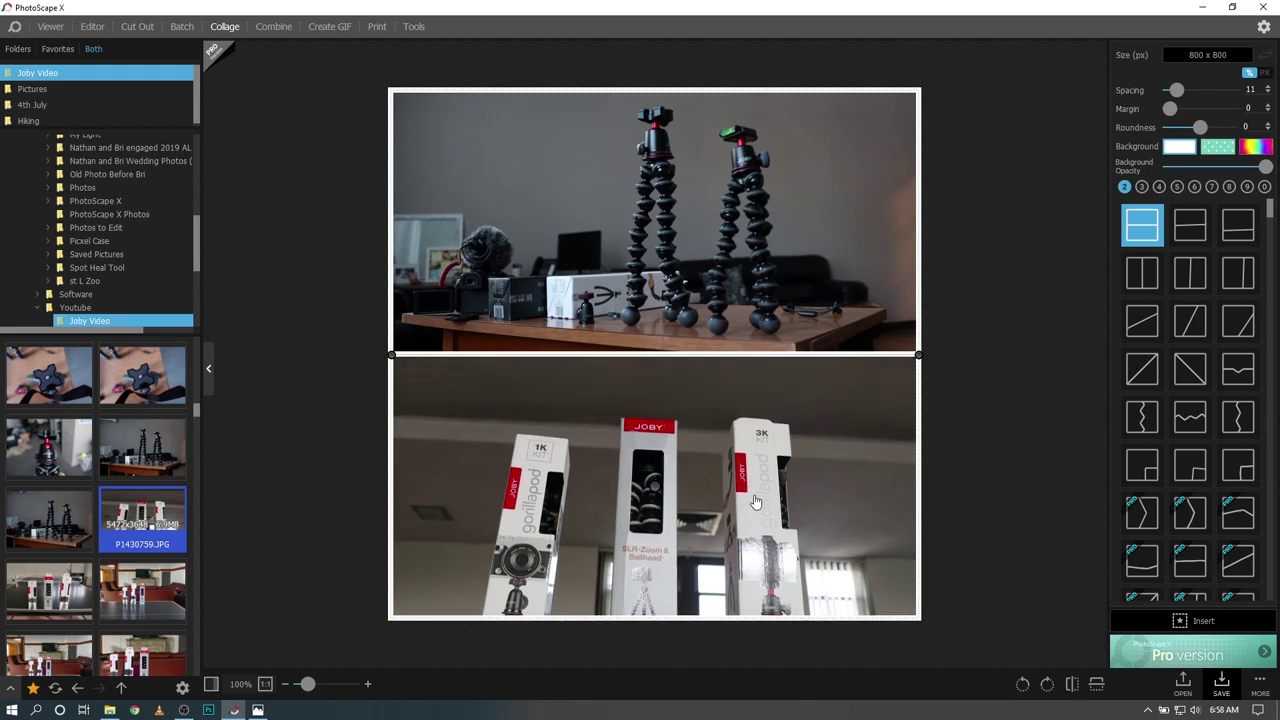
scroll(751, 479, down, 2)
drag(725, 253, 723, 243)
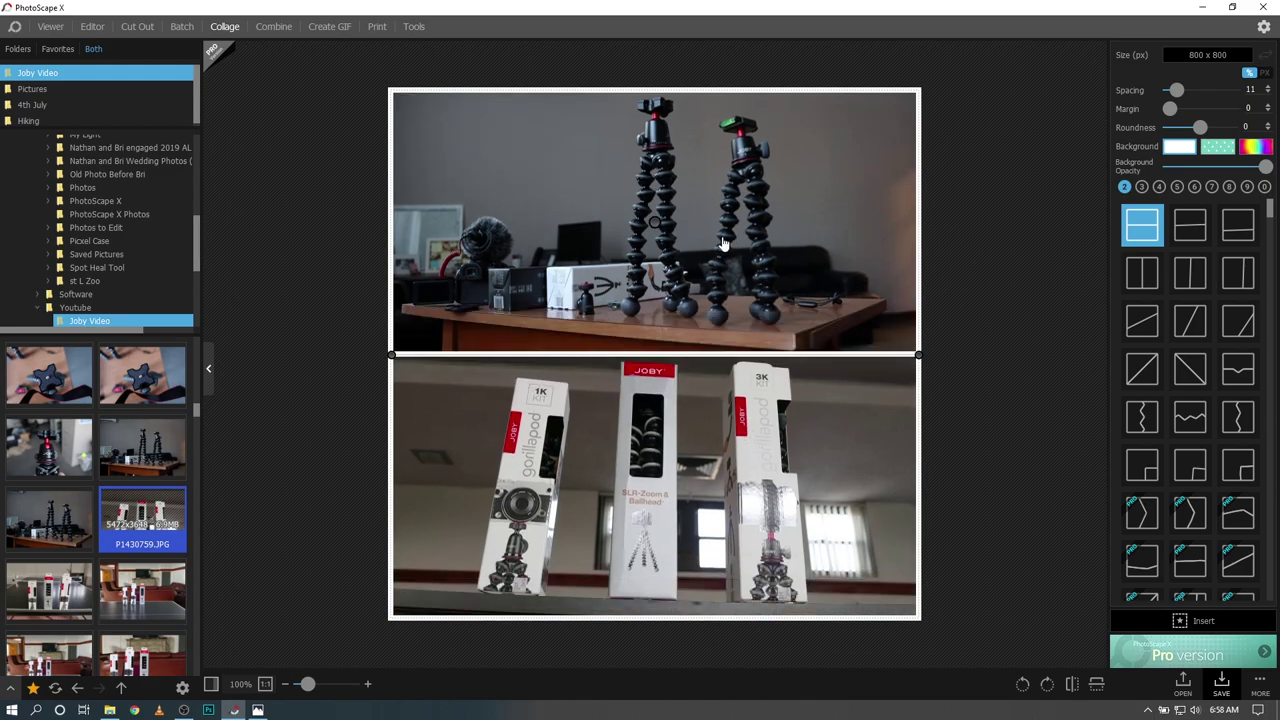
Try the slanted side-by-side collage layout, switch to the slanted lower-right inset layout and nudge the framing of the box photo
click(1194, 280)
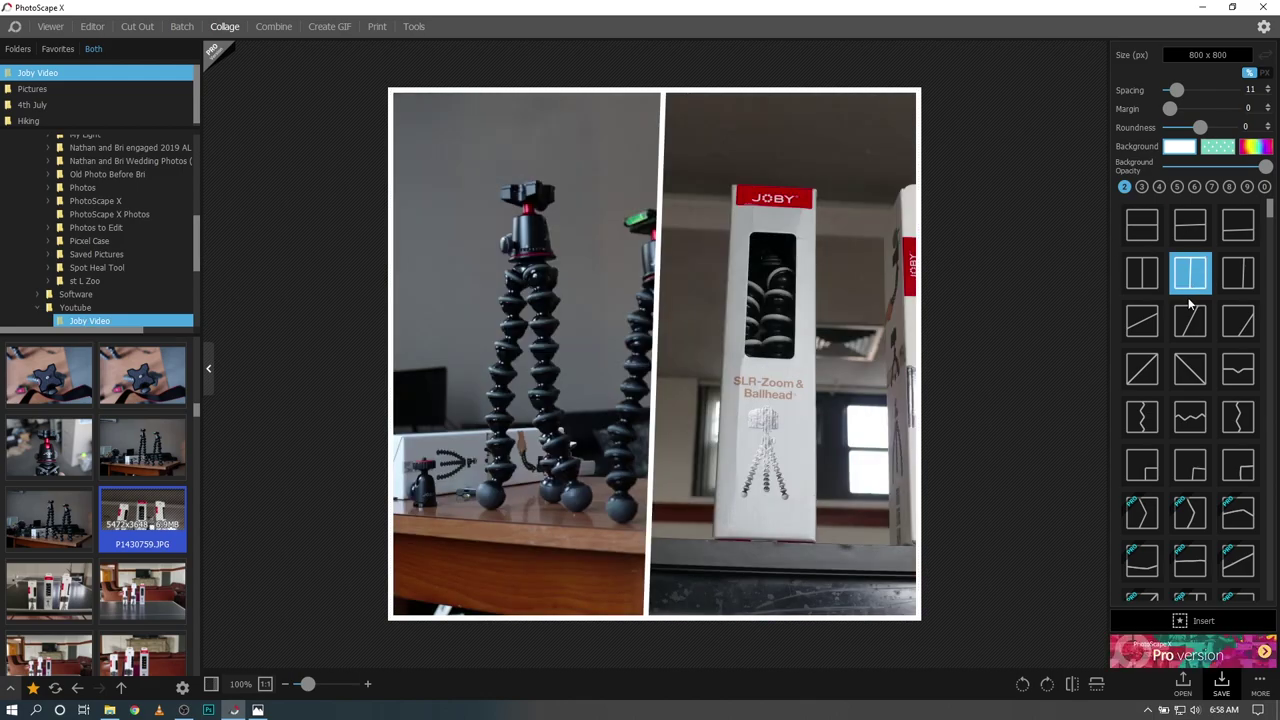
click(1235, 481)
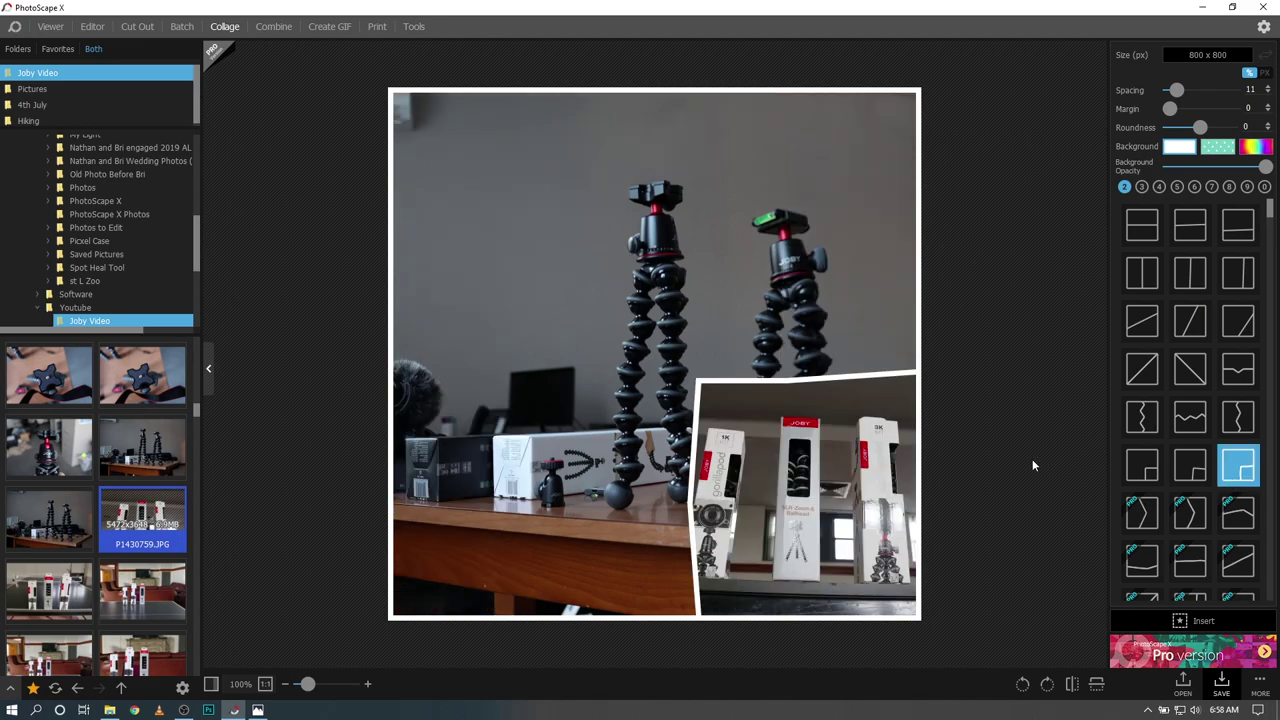
drag(841, 518, 851, 516)
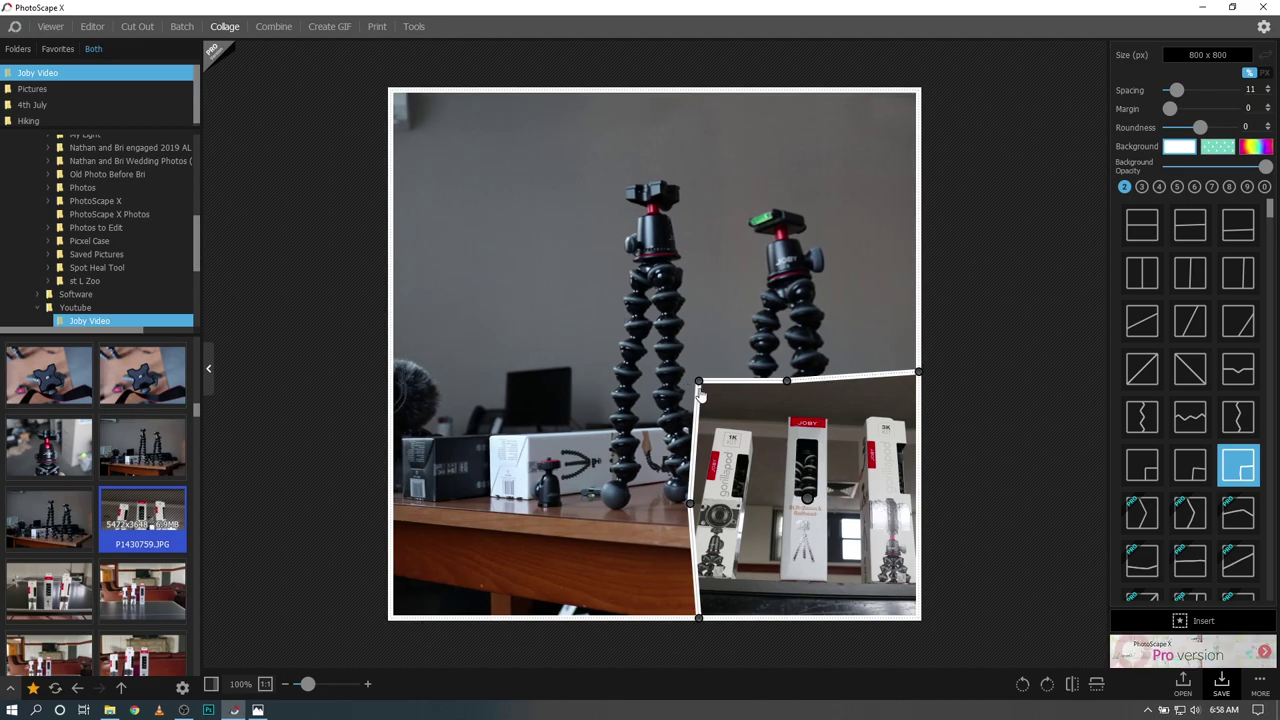
Reshape the inset cell's border into an enlarged, angular polygon by moving its upper-left corner, top-edge point and left-edge point
drag(698, 383, 632, 318)
drag(779, 378, 801, 299)
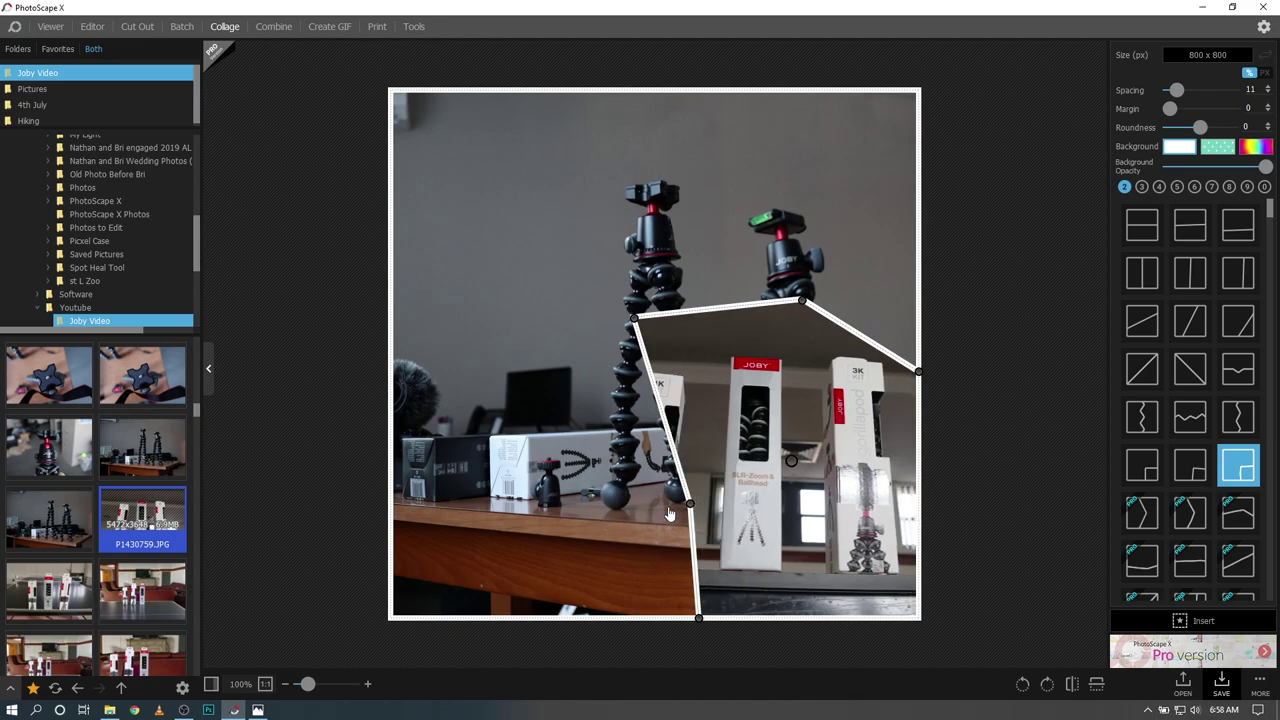
drag(690, 503, 594, 494)
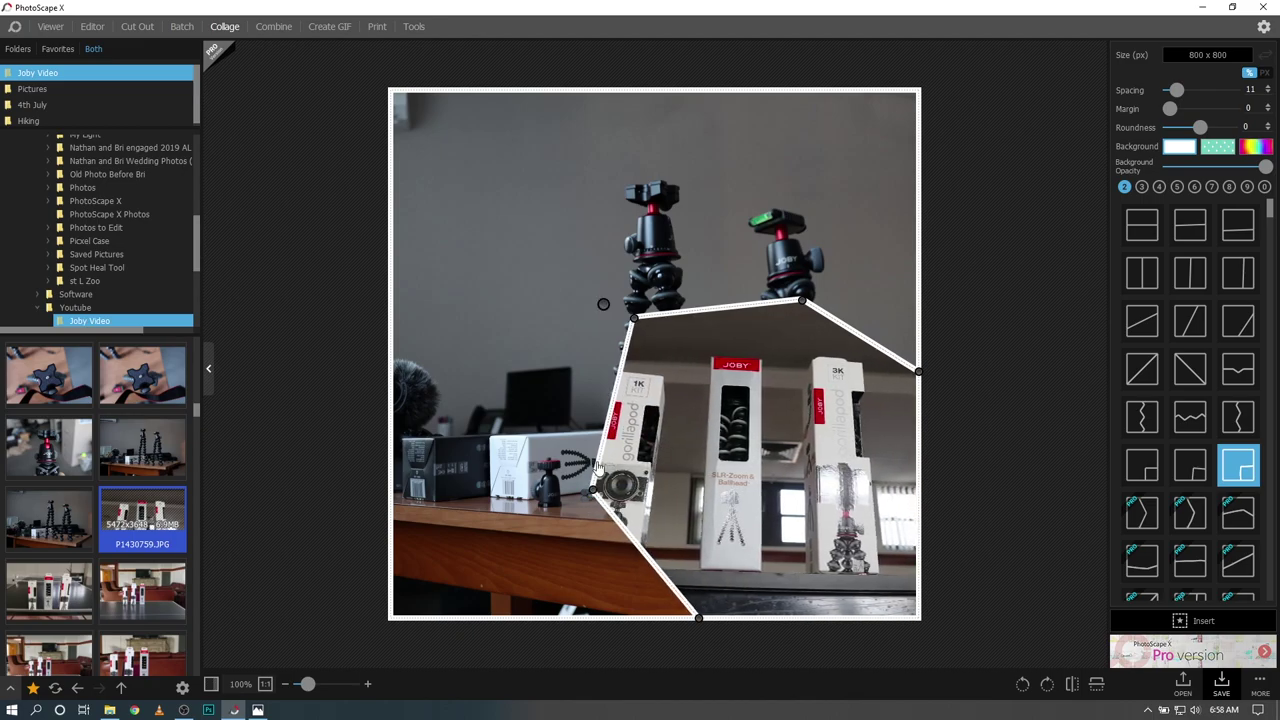
drag(803, 297, 812, 322)
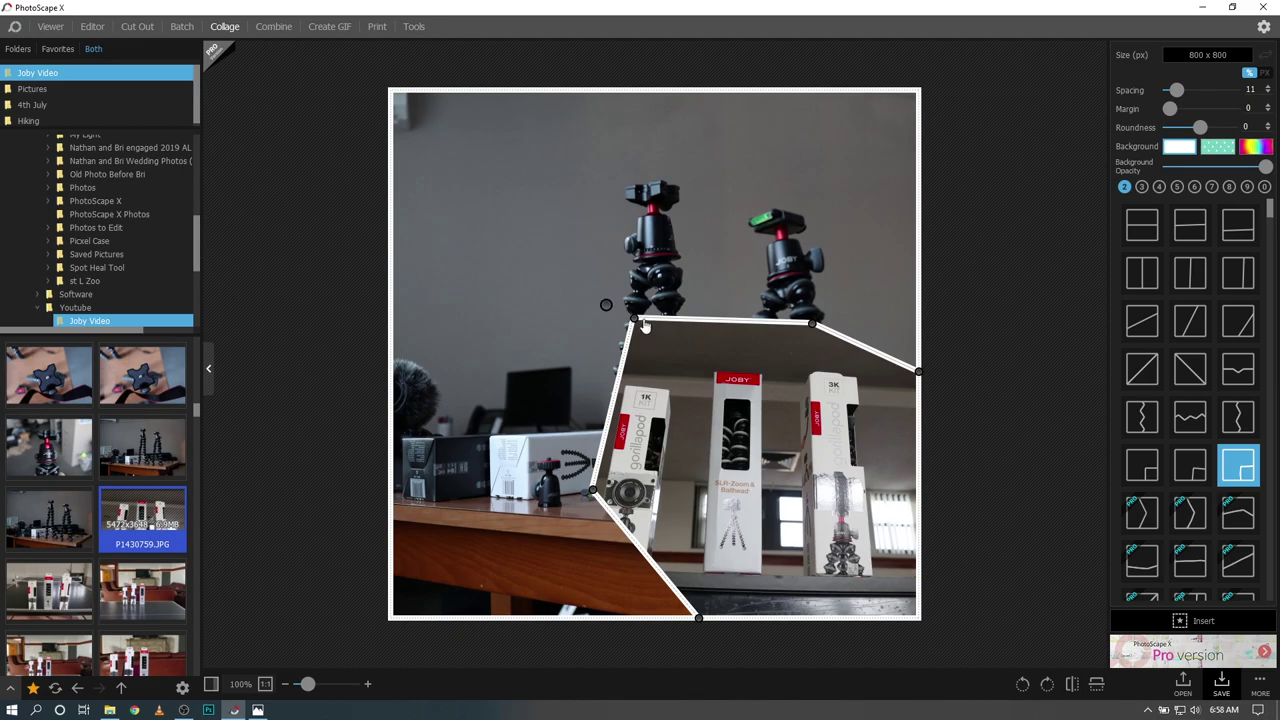
drag(633, 320, 677, 355)
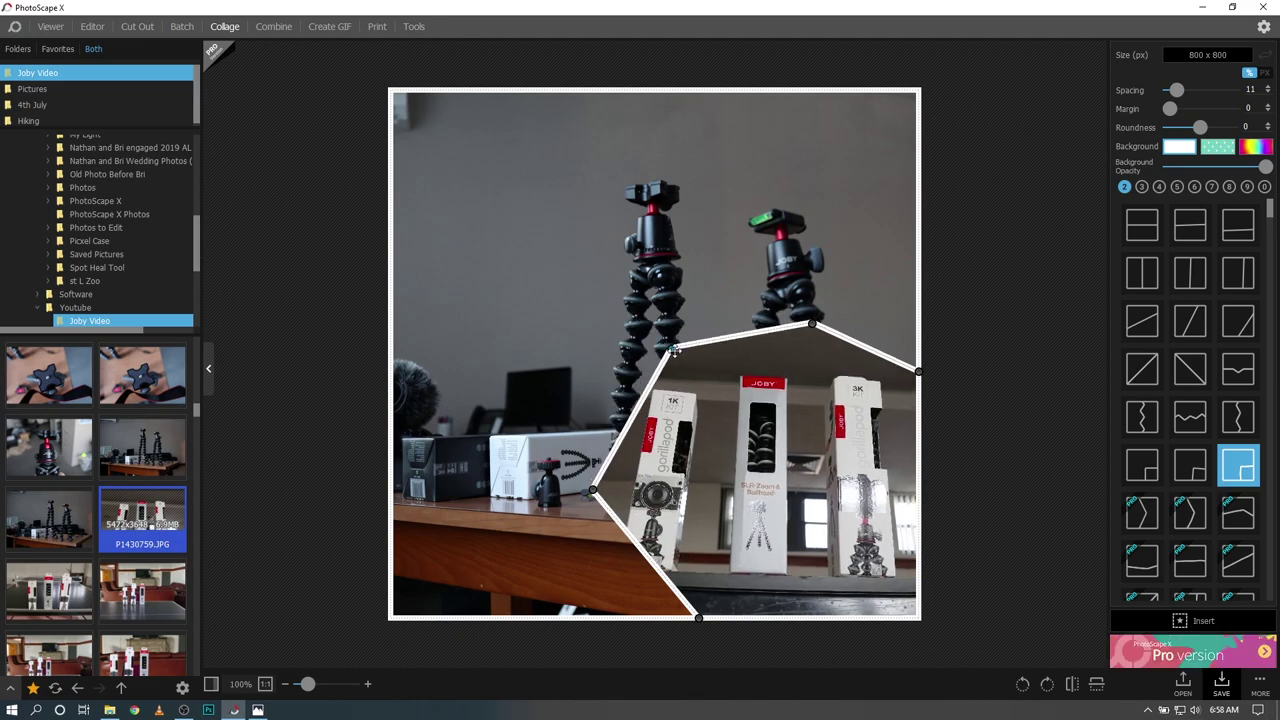
drag(598, 491, 625, 496)
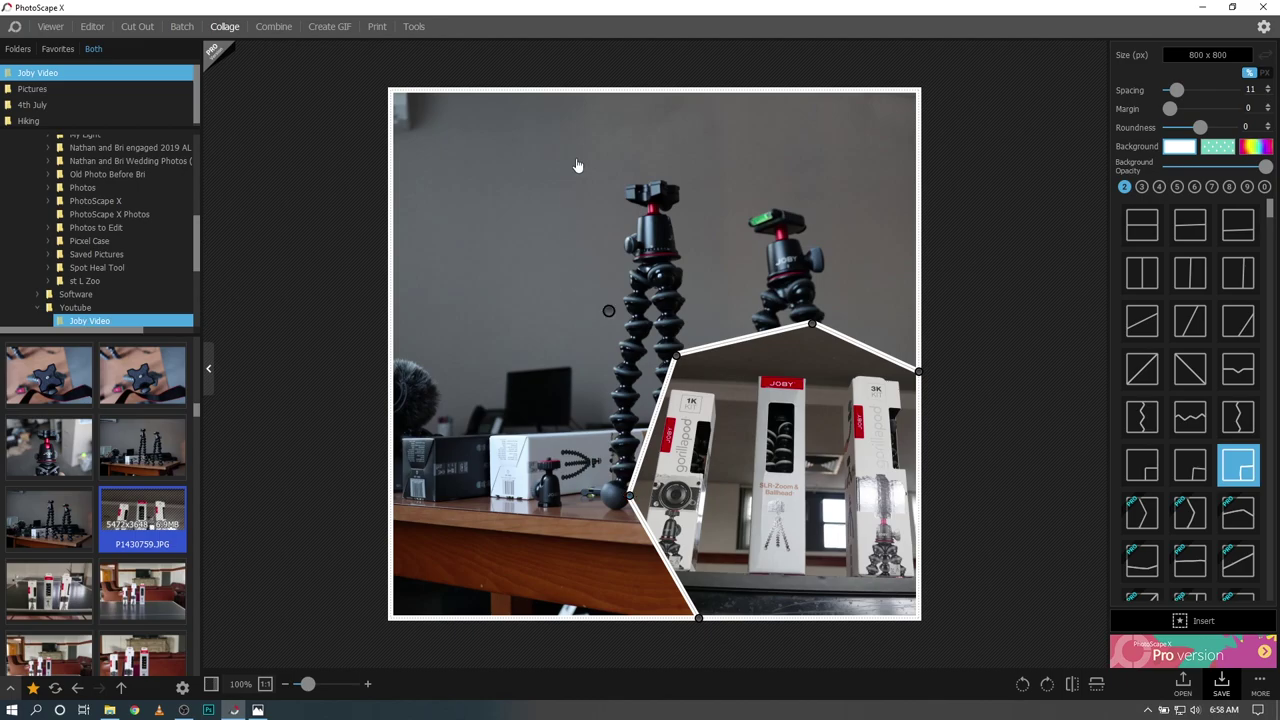
Combine IMG_0705.JPG, IMG_0693.JPG, the portrait close-up of a tripod head and IMG_0694.JPG in a two-column tile
click(273, 27)
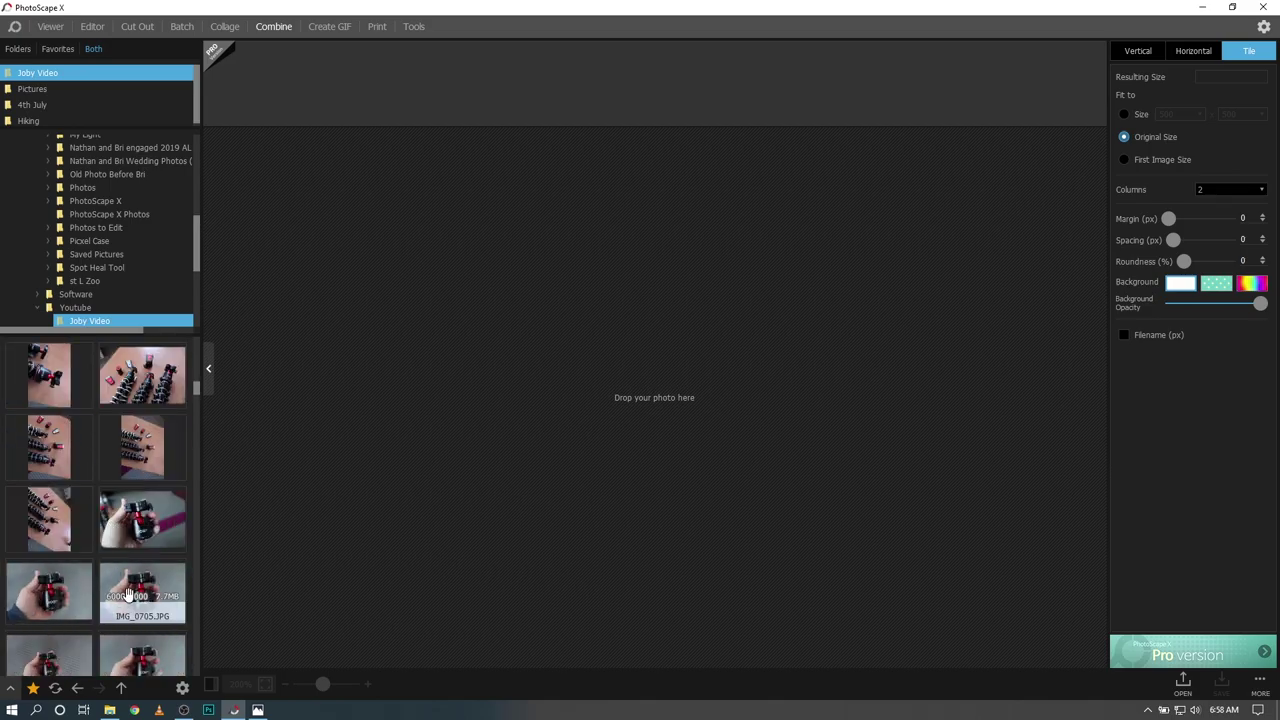
drag(128, 595, 491, 409)
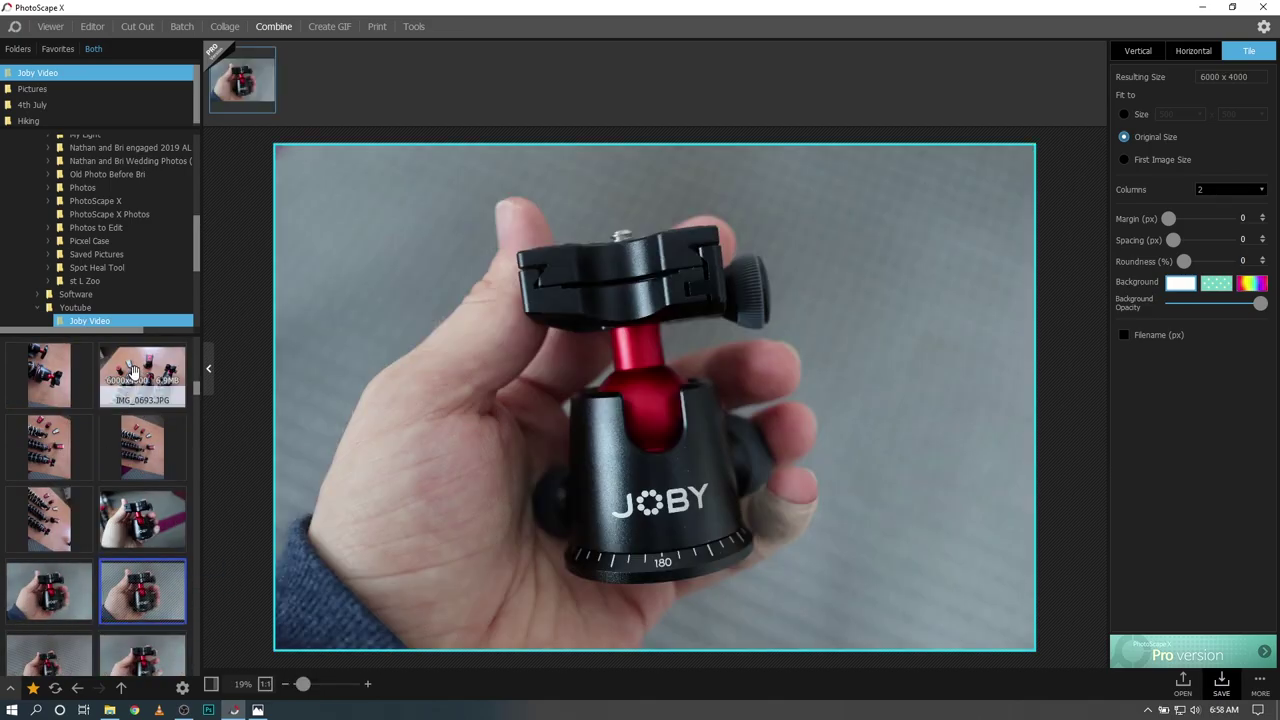
drag(135, 372, 1083, 393)
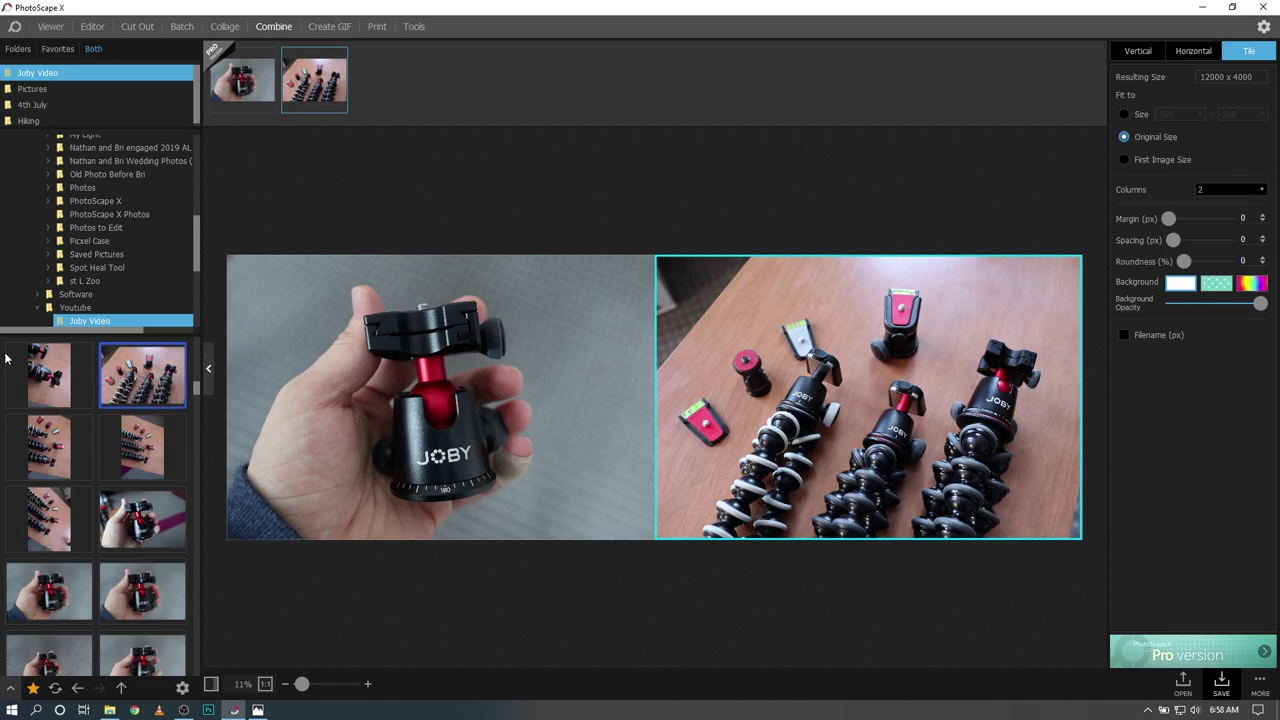
drag(49, 375, 527, 578)
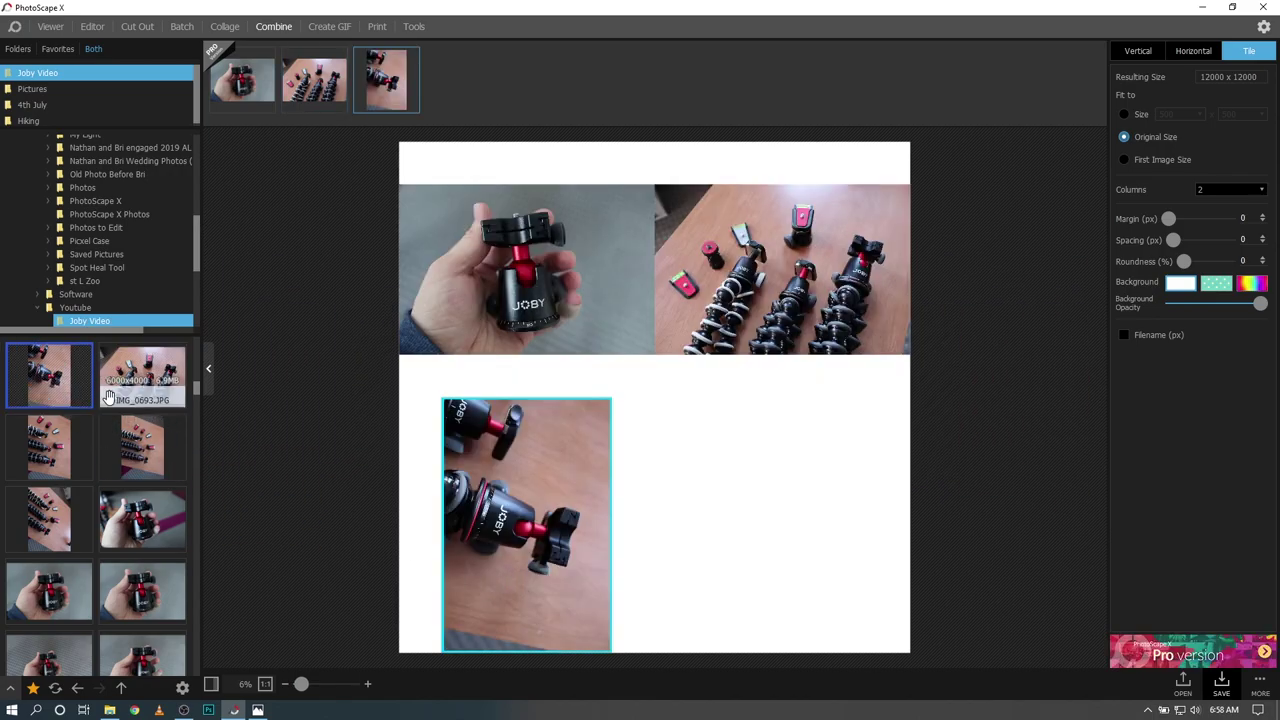
drag(49, 447, 762, 496)
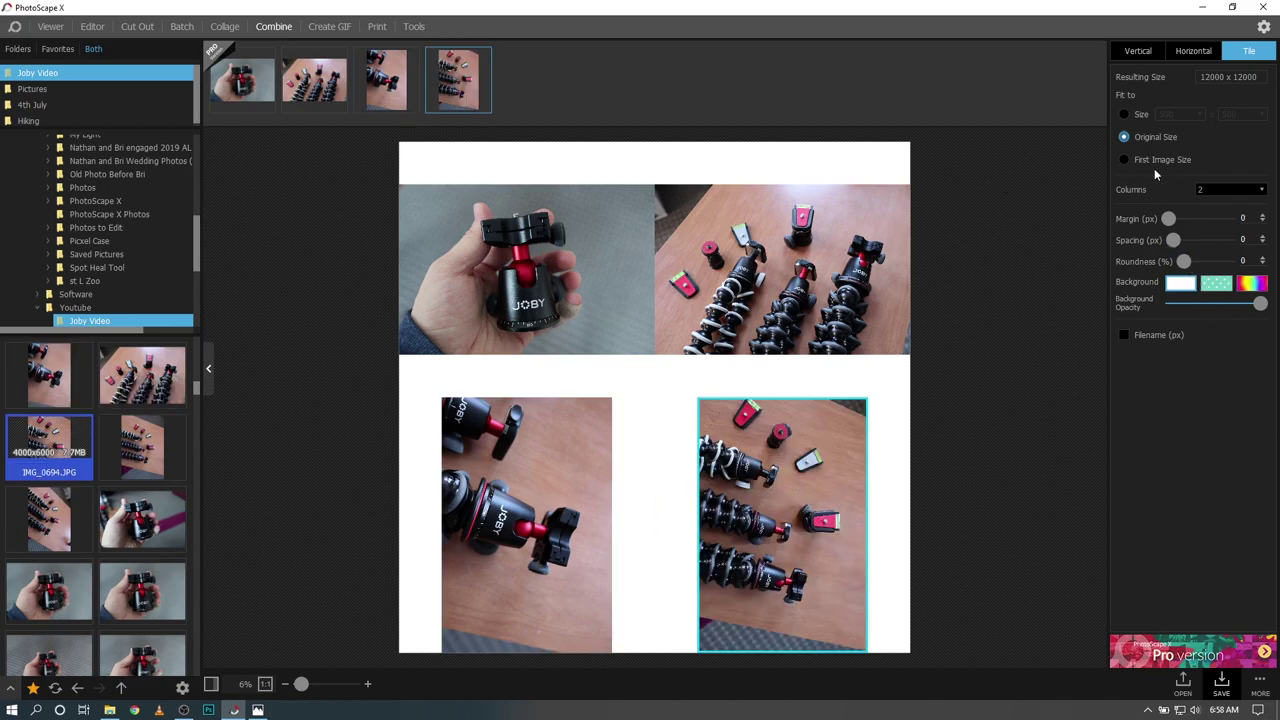
Fit the combined photos to a fixed size of 500 x 500 and select the second photo
click(1124, 114)
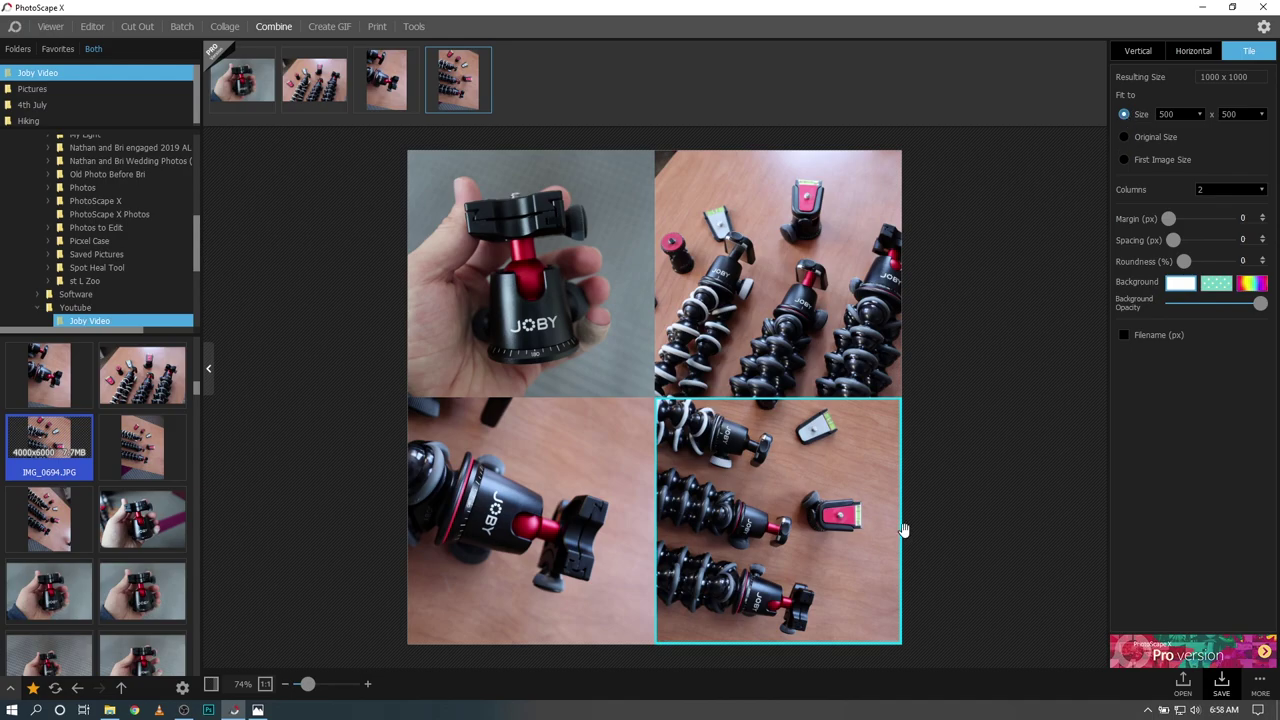
click(1020, 492)
click(762, 548)
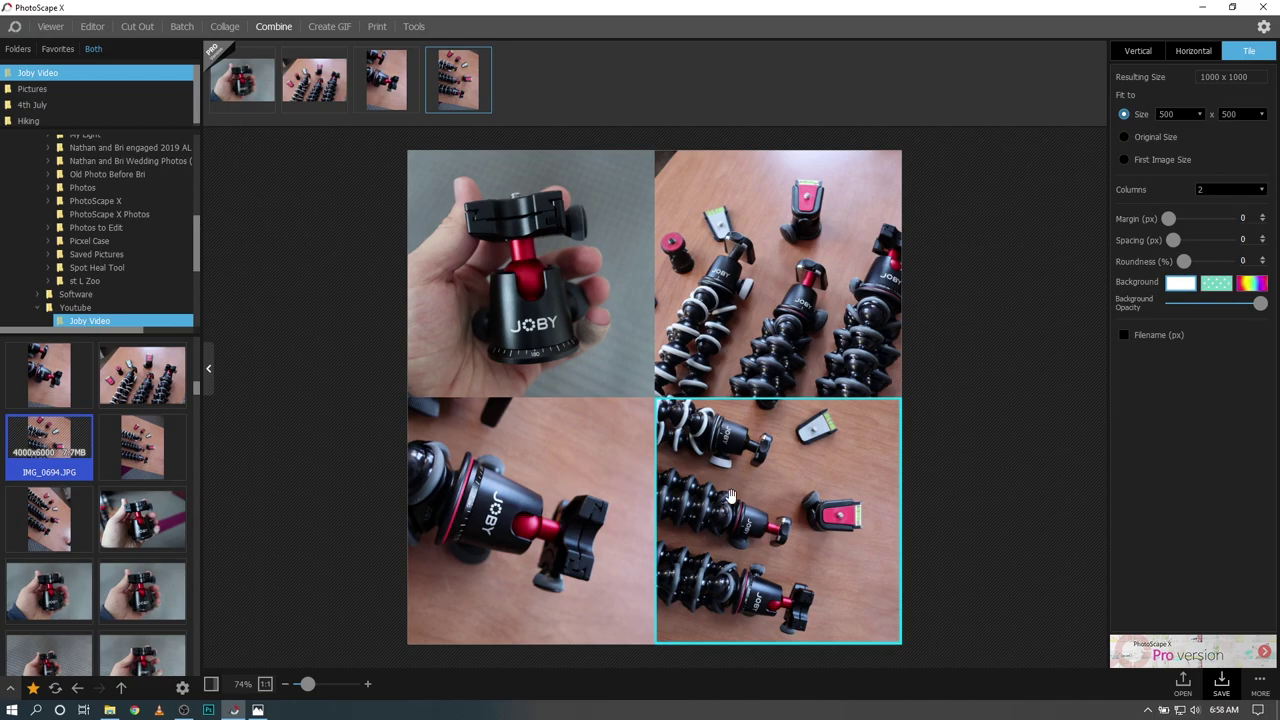
click(728, 352)
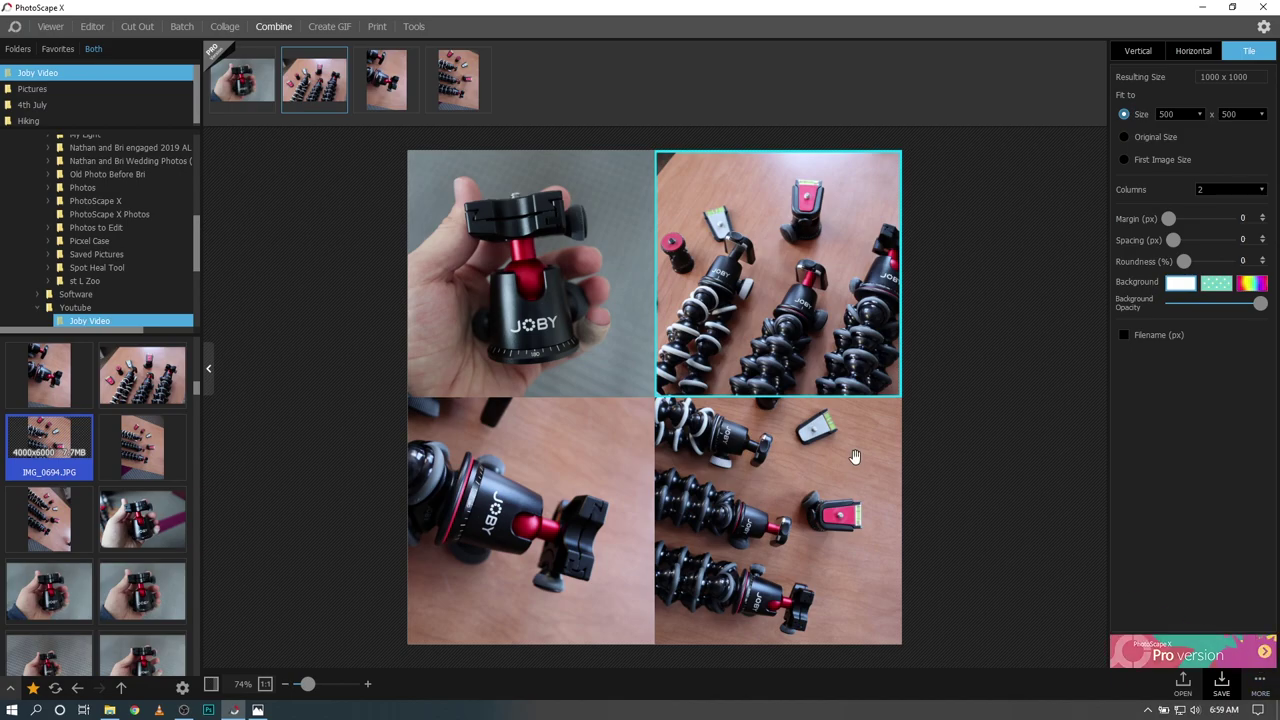
Move the portrait tripod-head photo to second place and set the spacing to 25 px and the margin to 19 px
drag(405, 62, 278, 94)
click(456, 82)
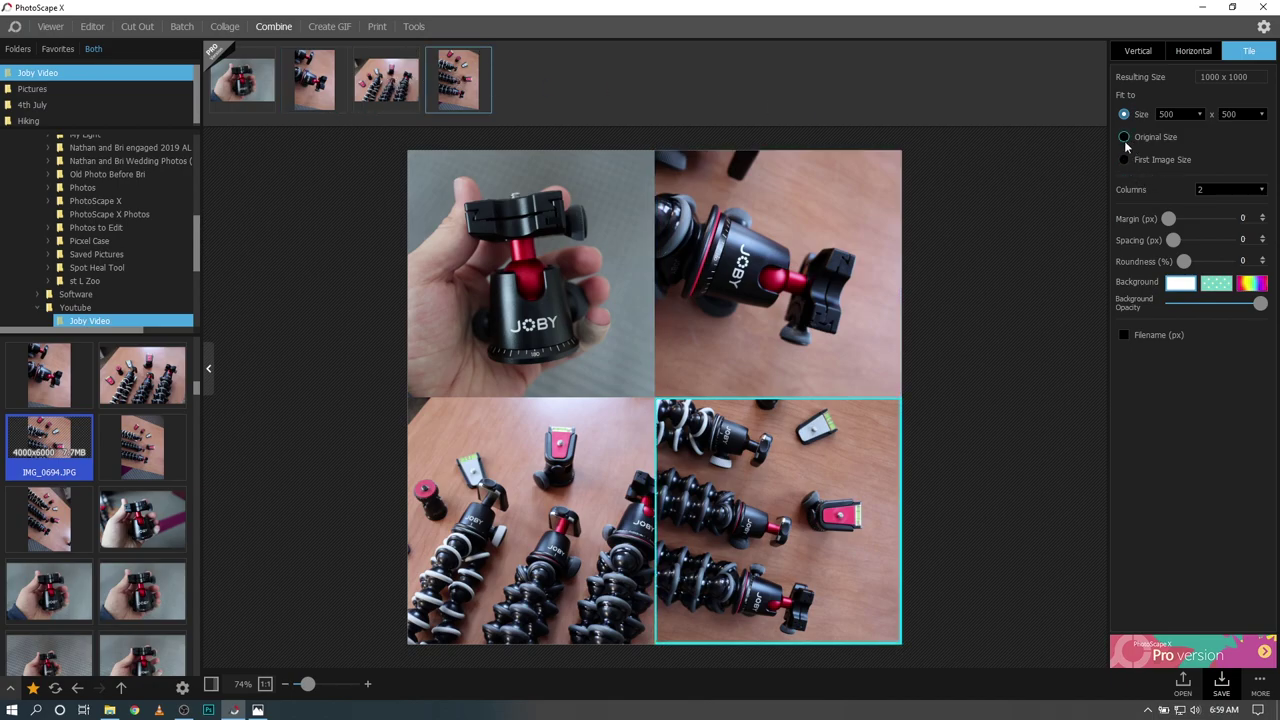
mouse_move(1173, 240)
mouse_down()
mouse_move(1193, 242)
mouse_move(1180, 218)
mouse_up()
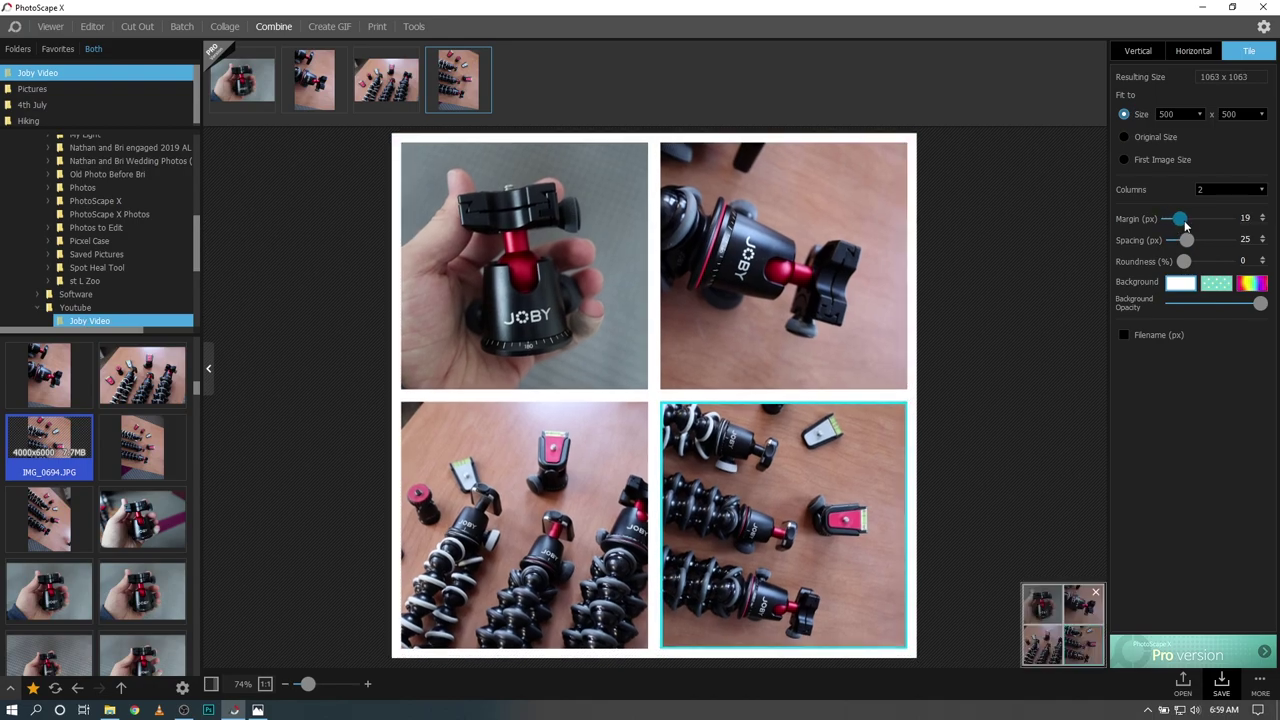
Start an animated GIF from the 4th July folder with IMG_6115.JPG, IMG_6116.JPG and IMG_6117.JPG as its frames
click(321, 27)
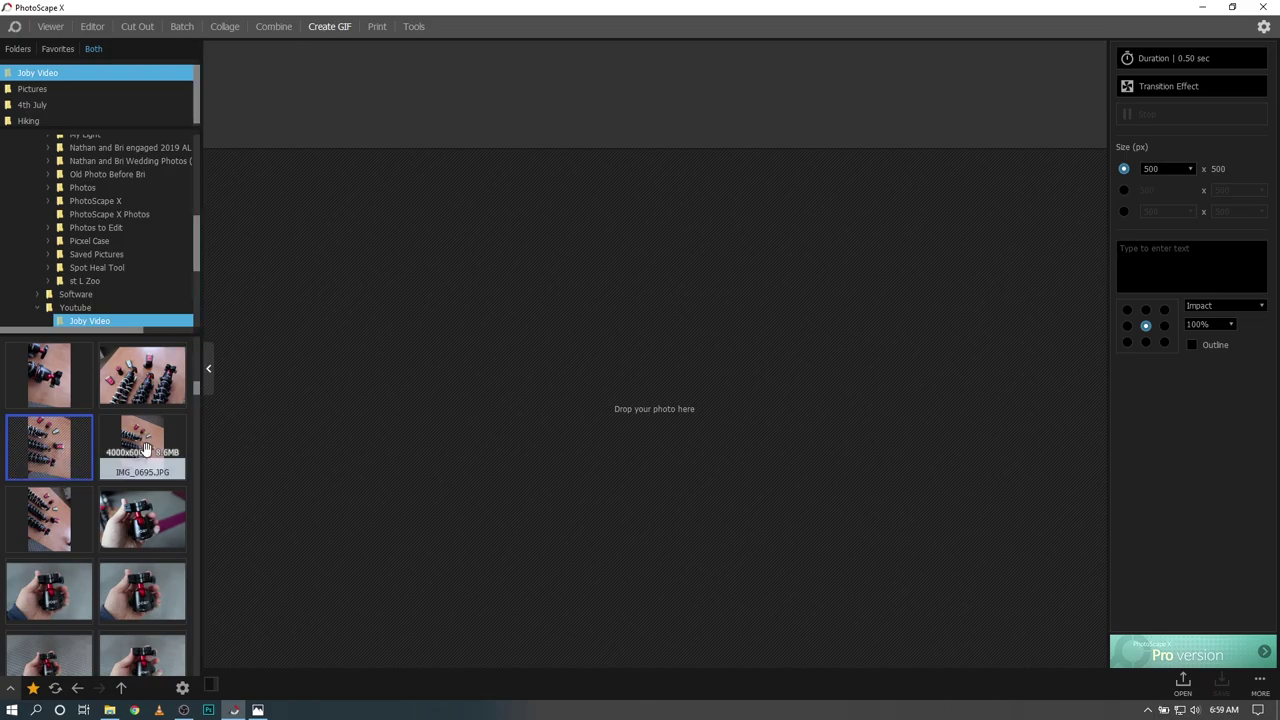
scroll(143, 552, down, 5)
click(70, 89)
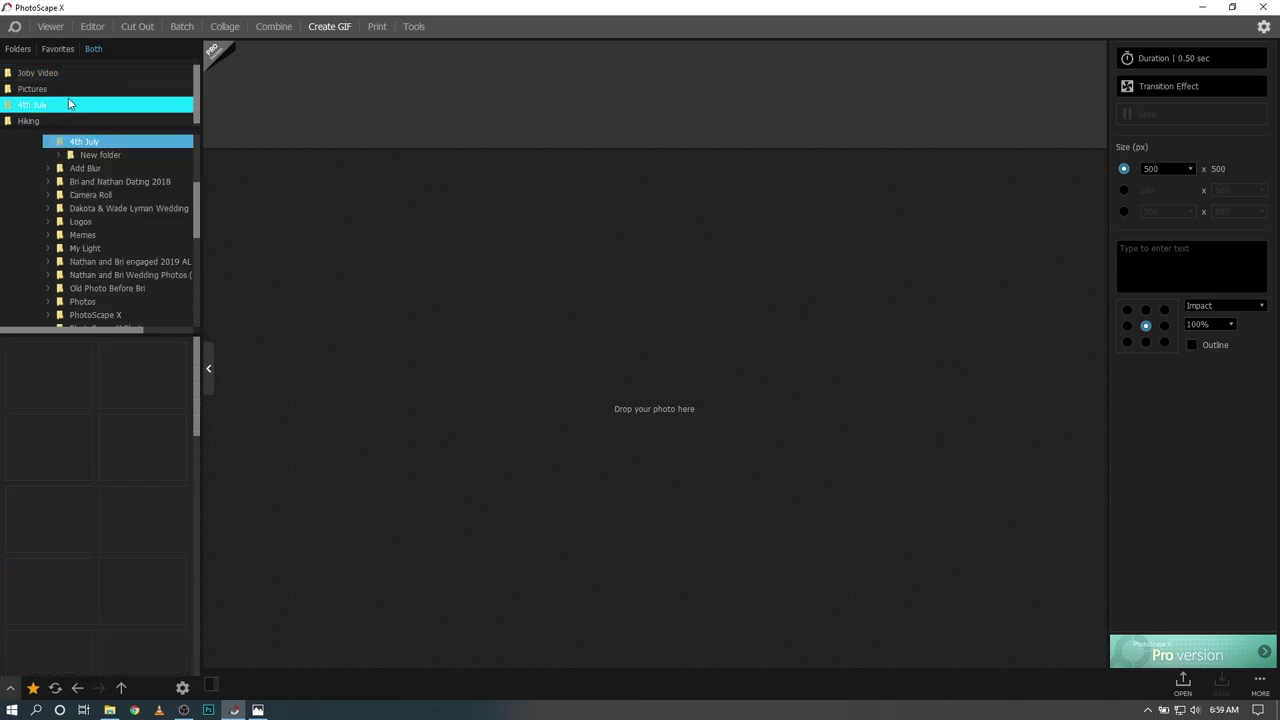
click(68, 105)
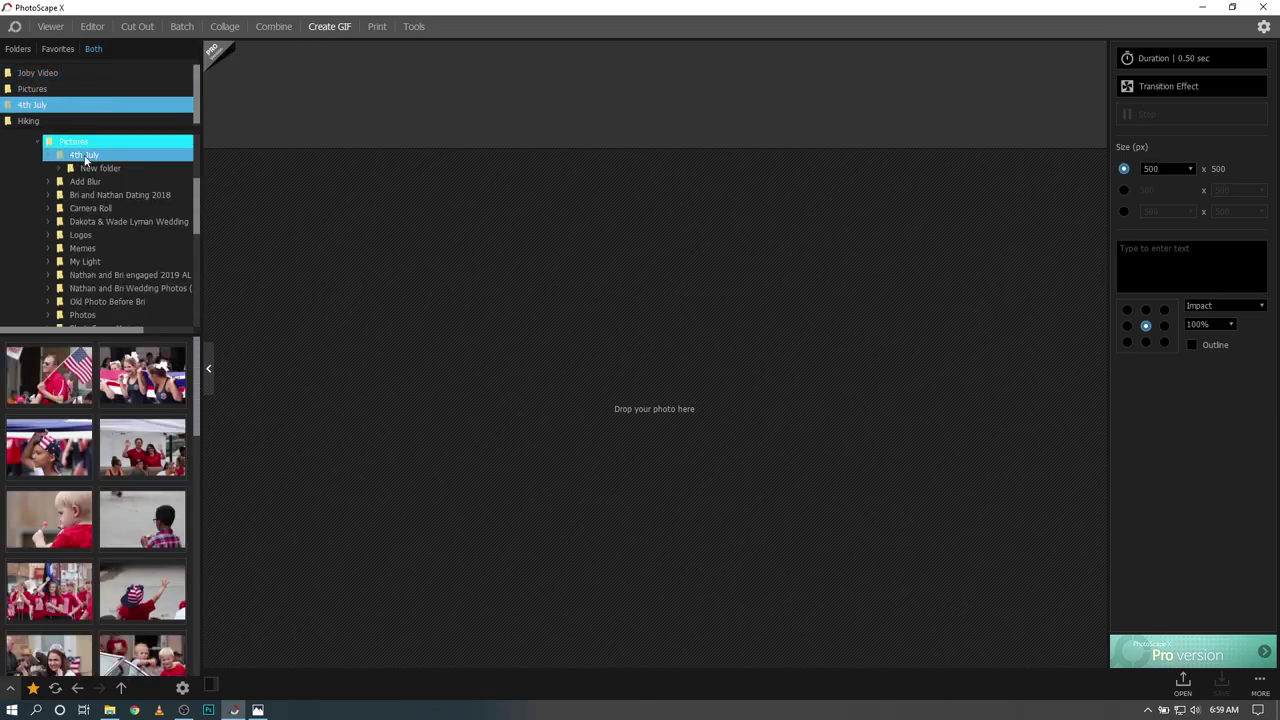
scroll(118, 455, down, 2)
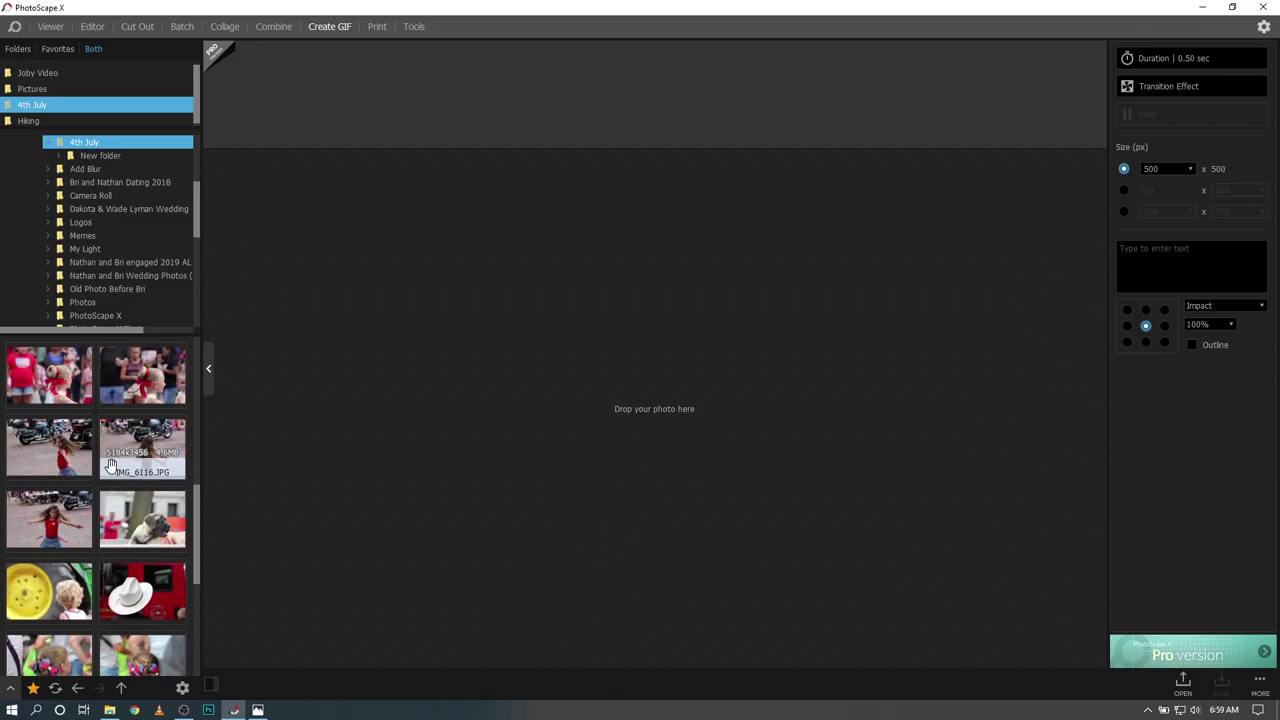
click(60, 455)
ctrl+click(142, 447)
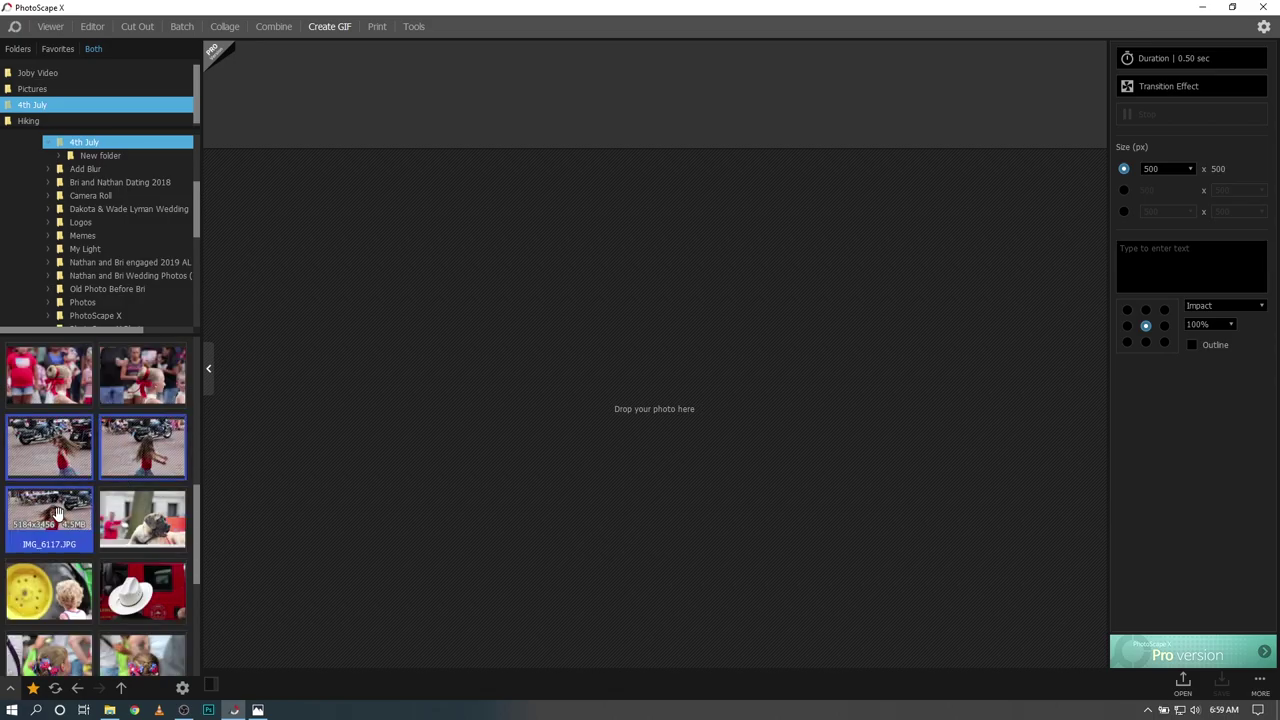
ctrl+click(58, 512)
drag(58, 512, 472, 104)
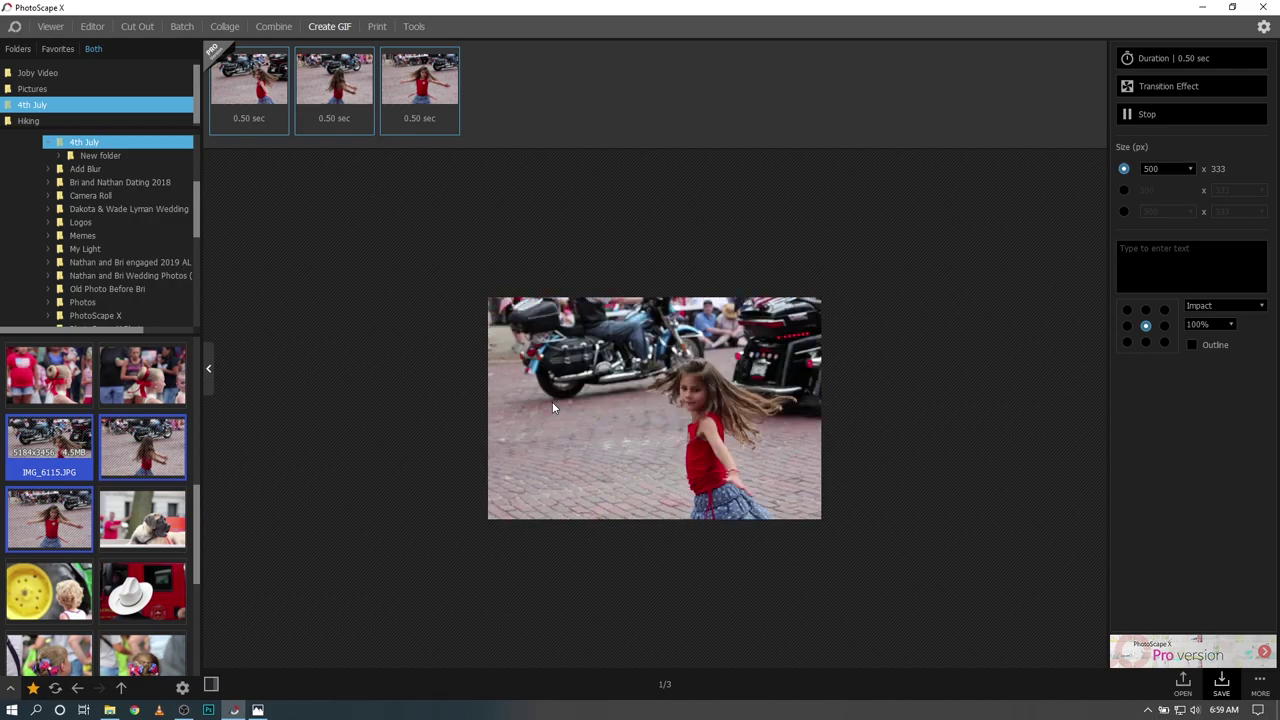
Set the frame duration to 0.26 seconds for all frames of the GIF
click(1174, 60)
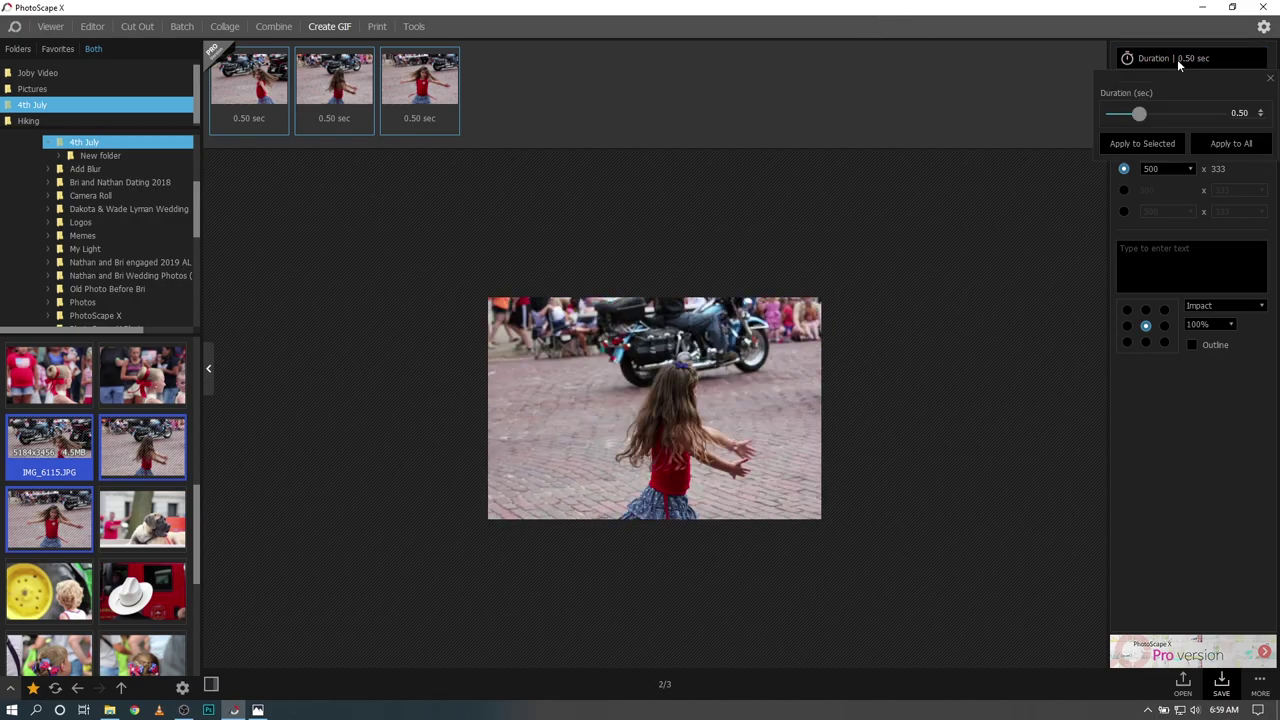
drag(1140, 118, 1126, 115)
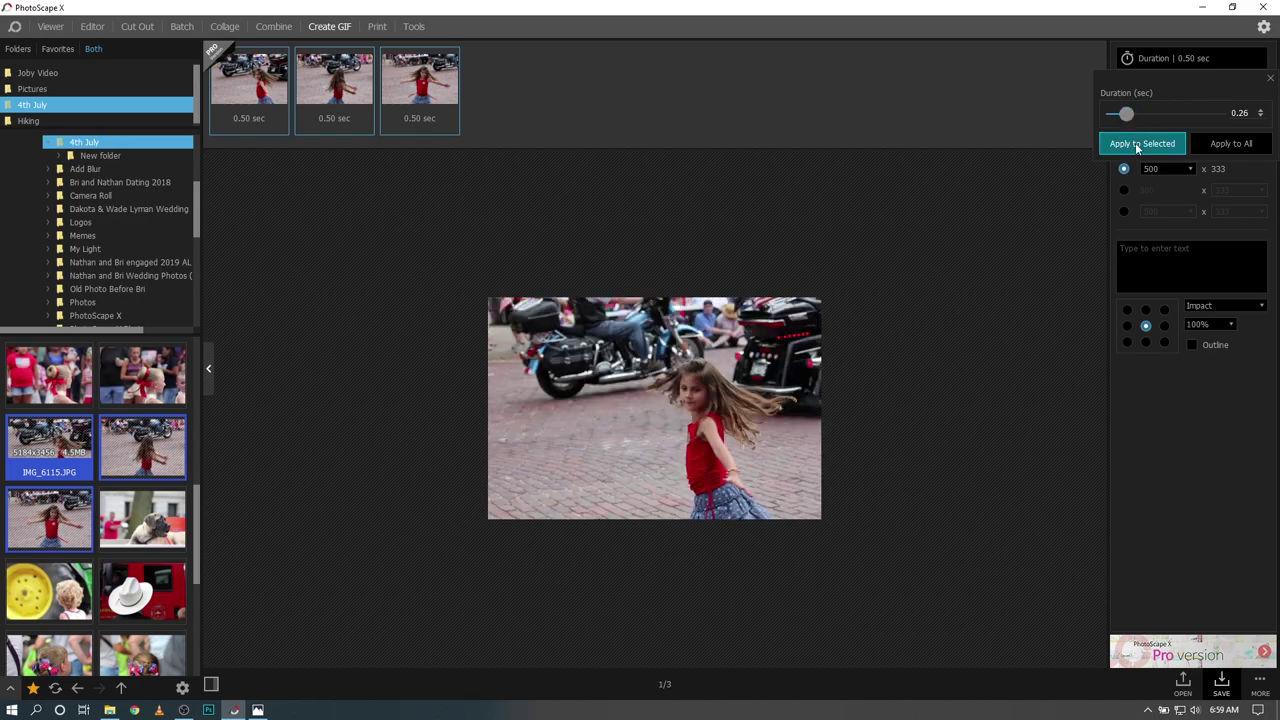
click(1231, 145)
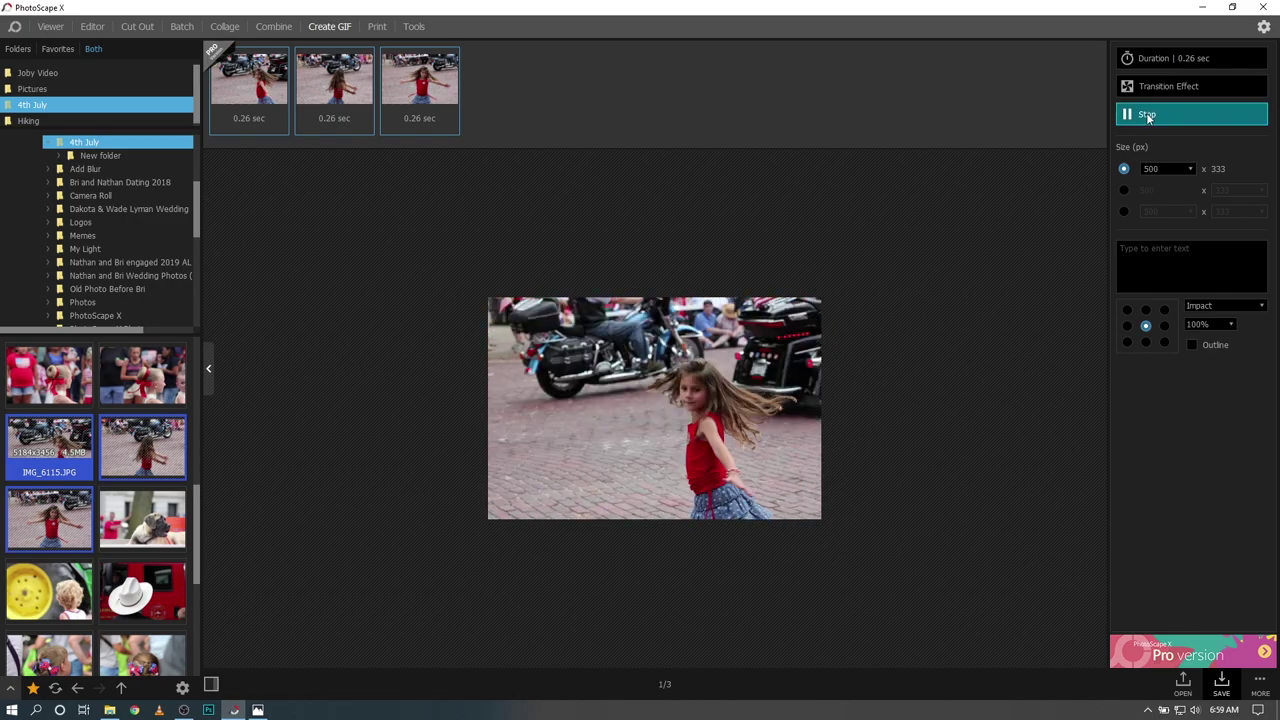
Apply the Slide down transition effect to the three selected frames and stop the animation preview
click(1162, 86)
click(1151, 163)
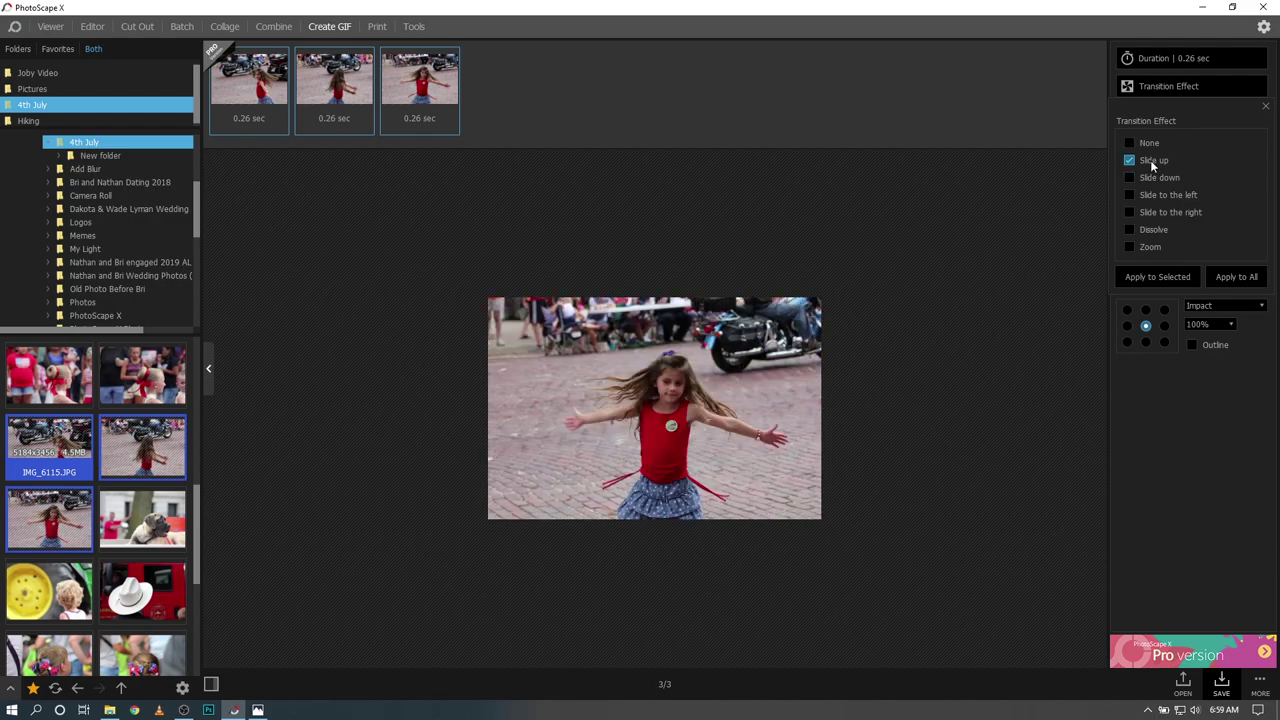
click(1132, 178)
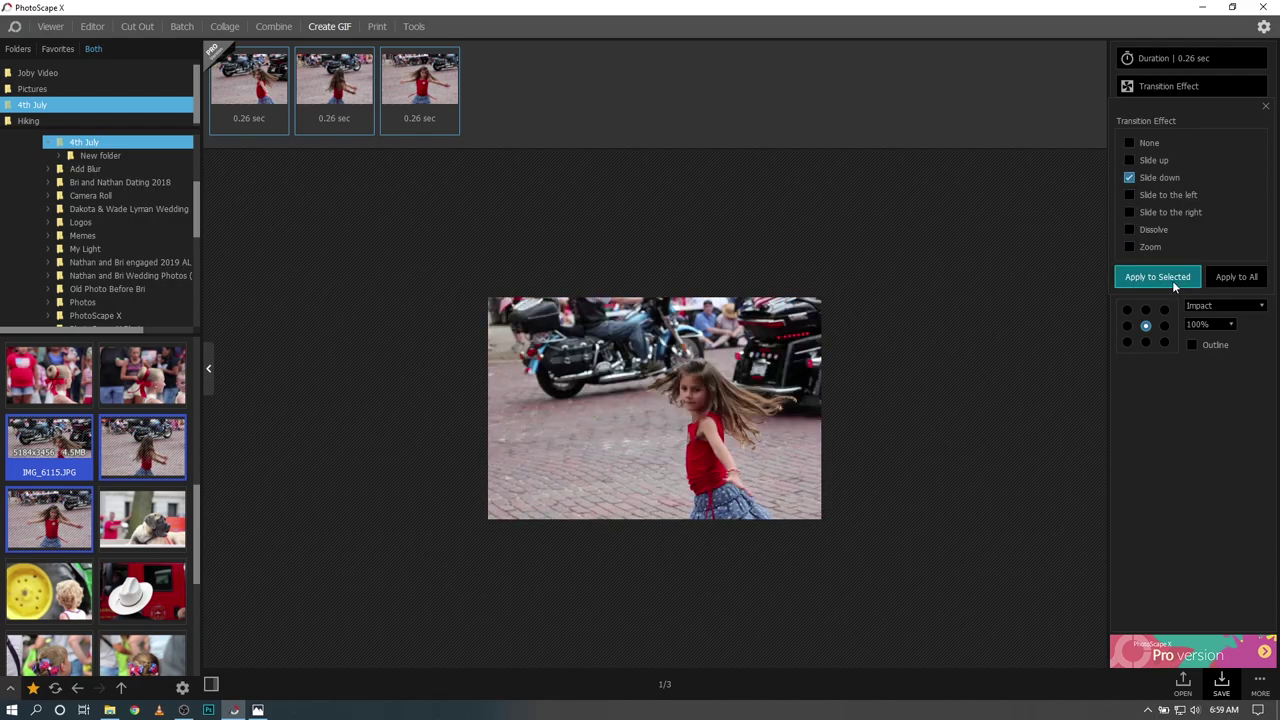
click(1157, 276)
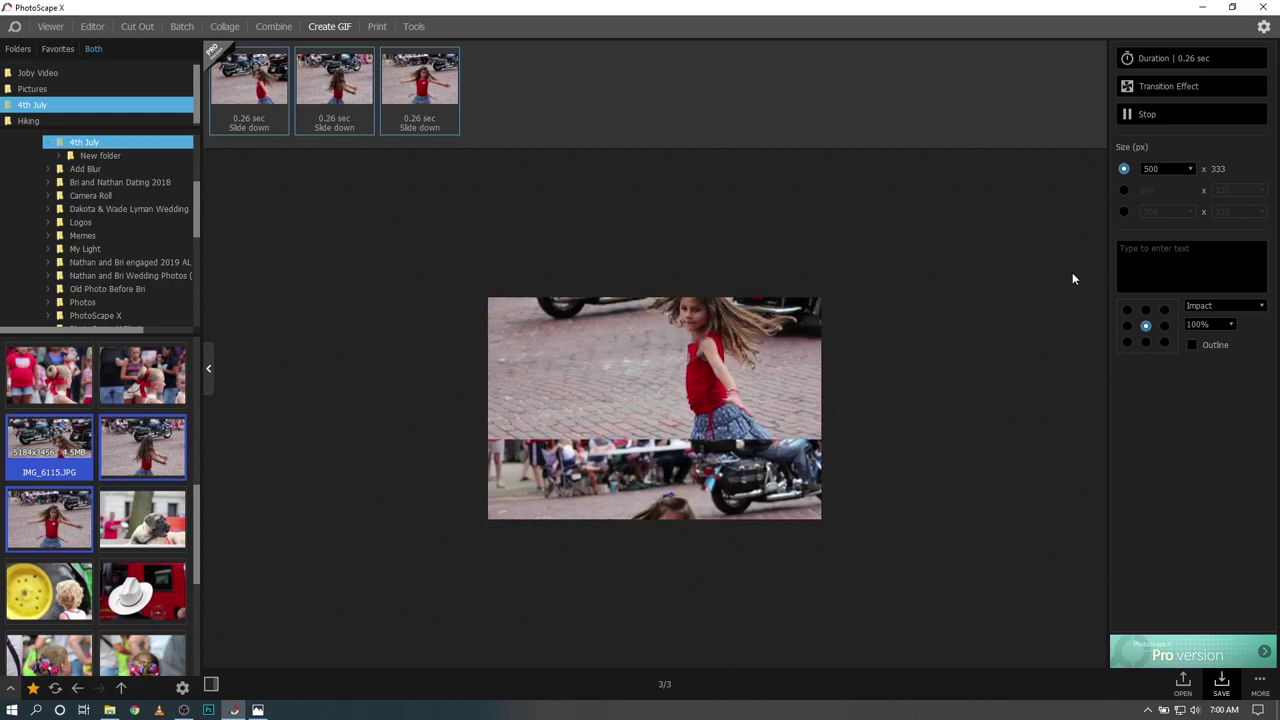
click(1138, 116)
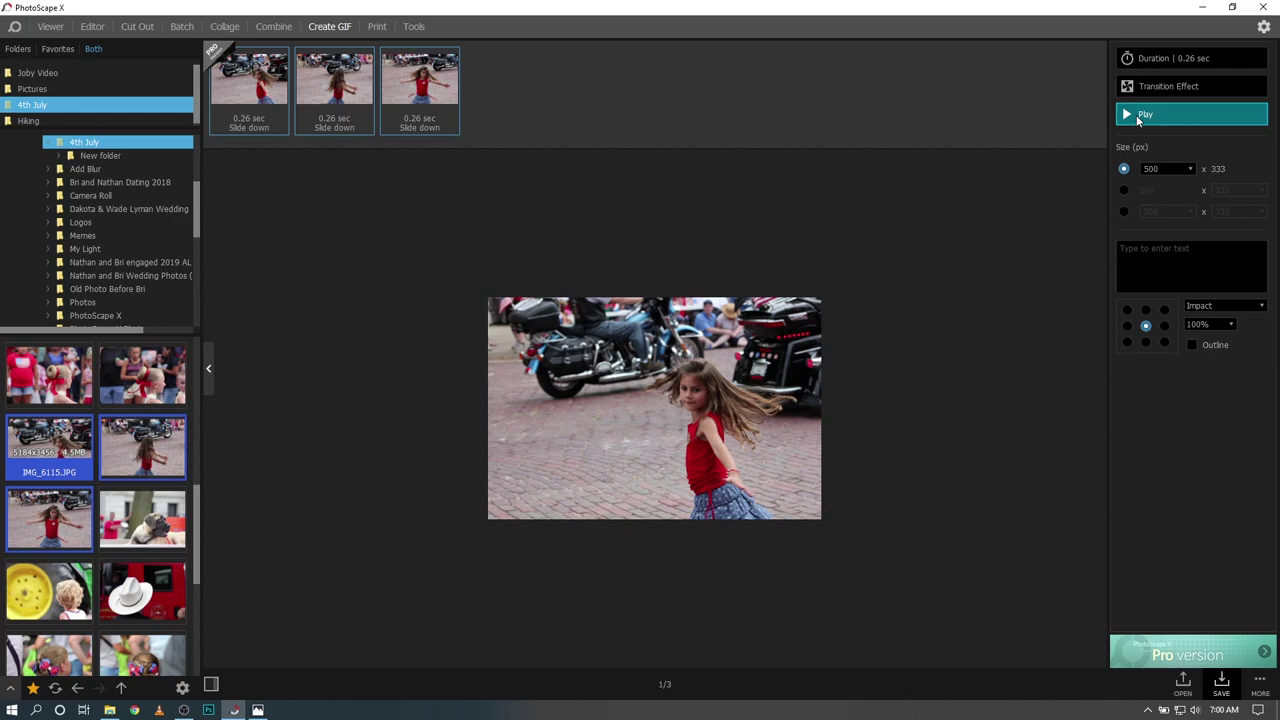
Fill the 2 x 2 print layout with IMG_6179.JPG, IMG_6181.JPG, IMG_6194.JPG and IMG_6255.JPG from the 4th July folder
click(378, 27)
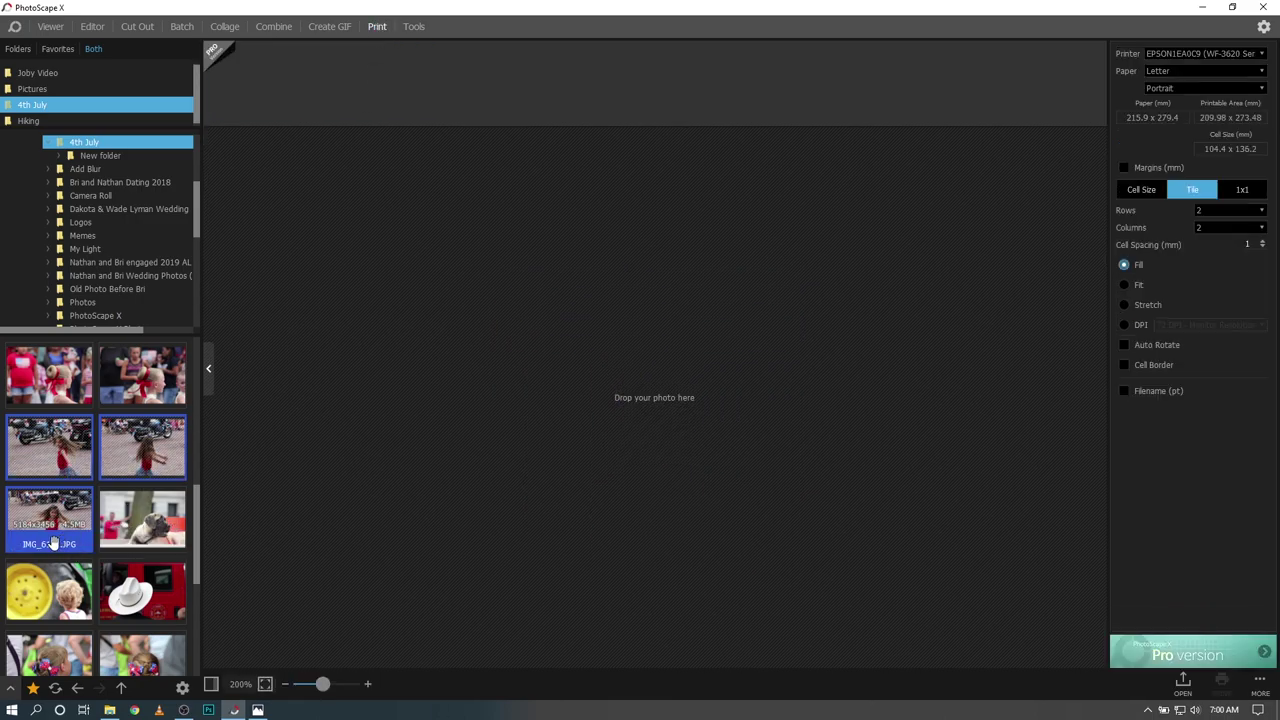
scroll(58, 560, down, 3)
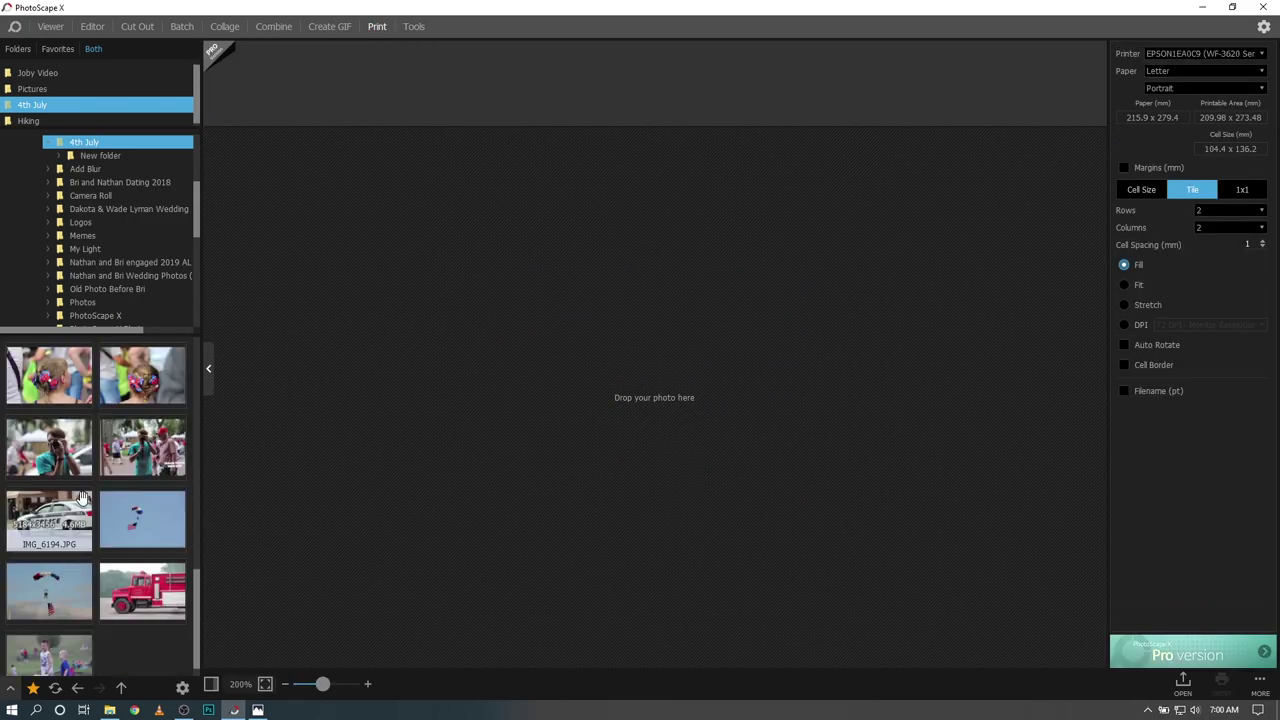
drag(58, 460, 796, 265)
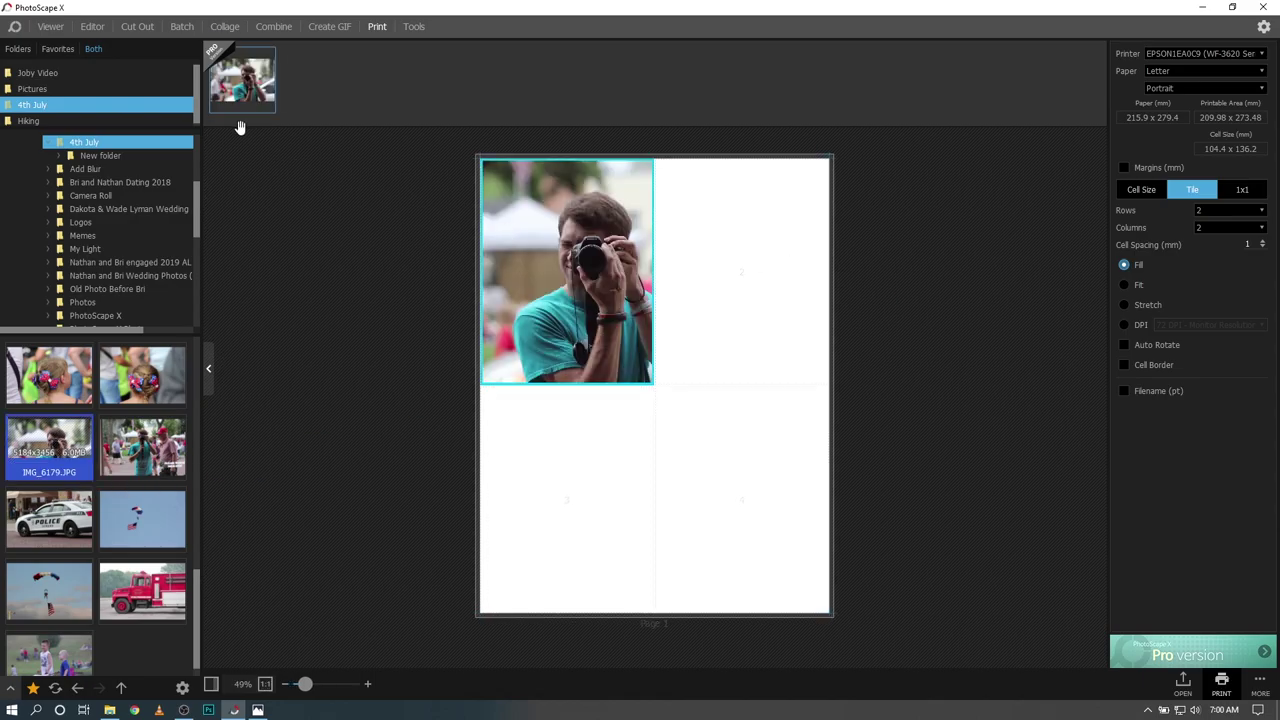
drag(143, 440, 515, 498)
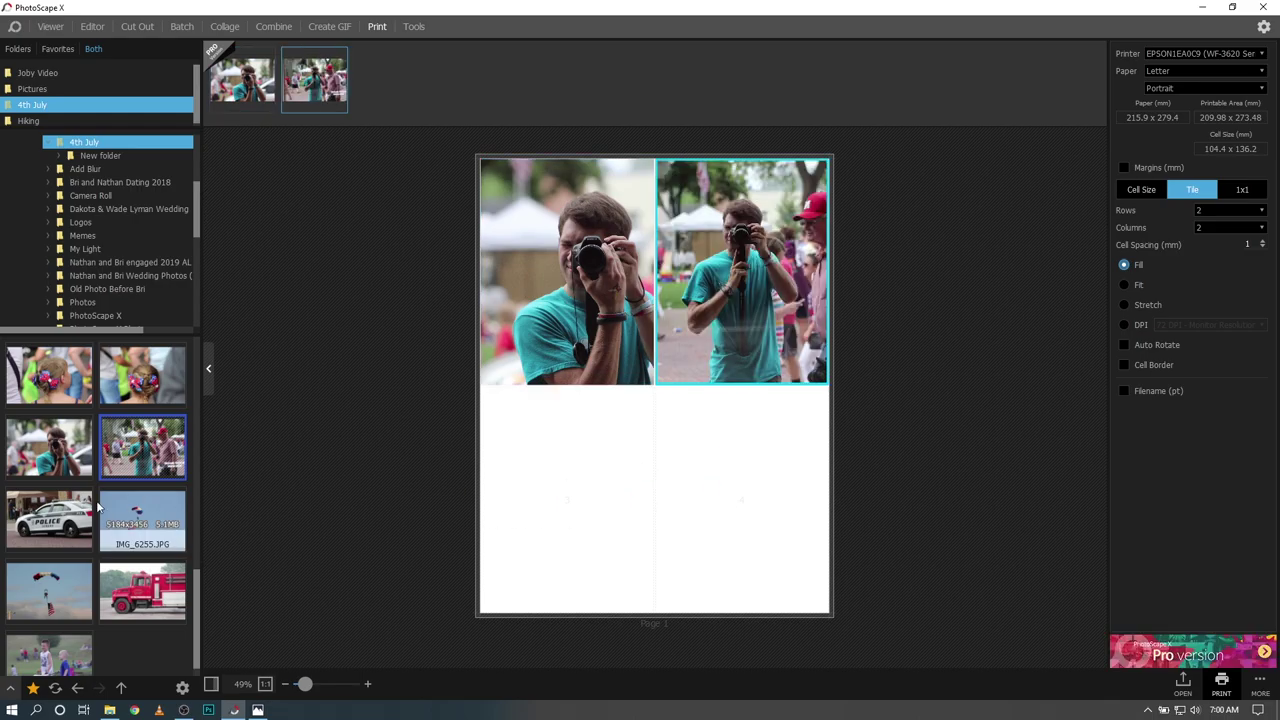
drag(50, 515, 484, 72)
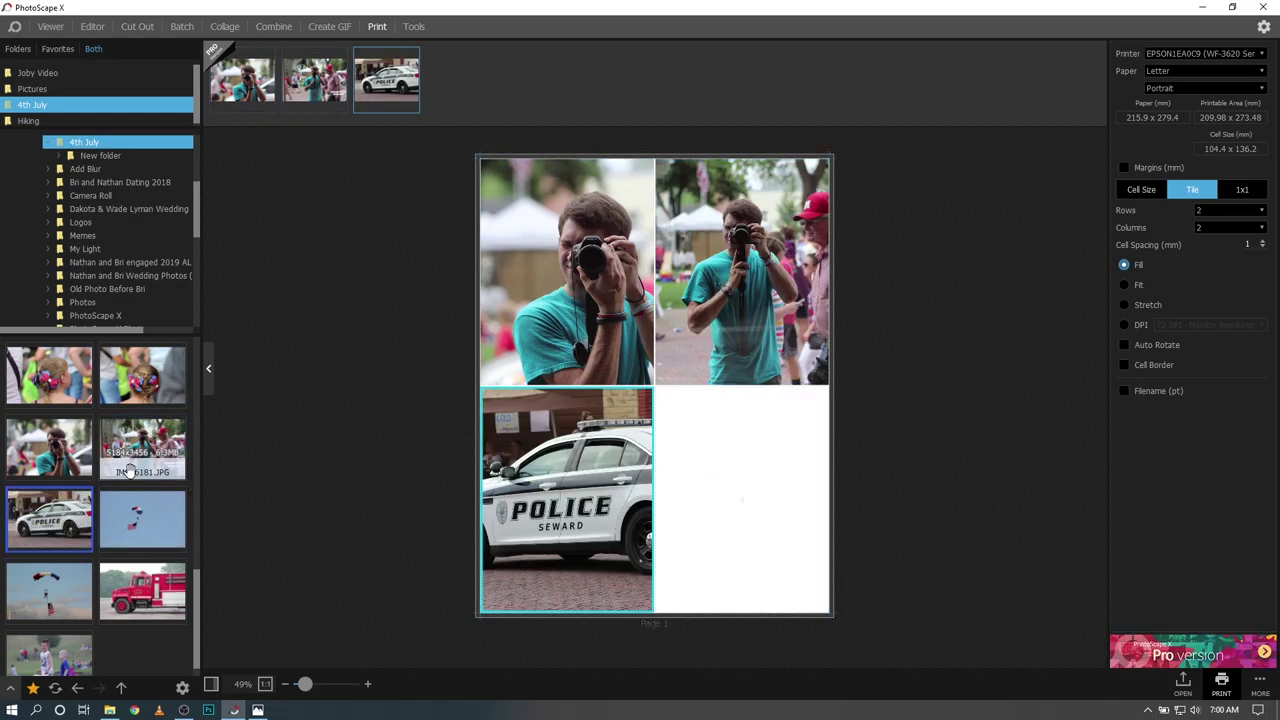
drag(142, 518, 592, 101)
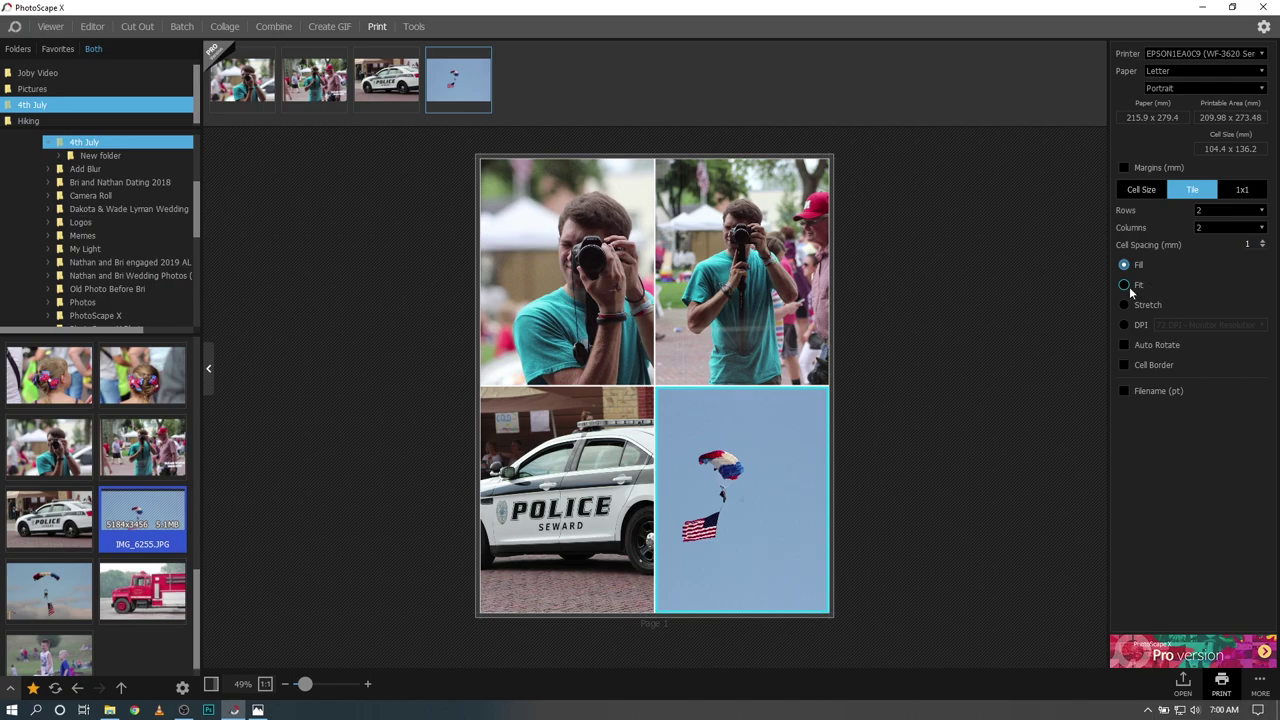
Check the paper orientation and printer choices, and compare the Fit option with Fill for the print cells
click(1178, 90)
click(1193, 47)
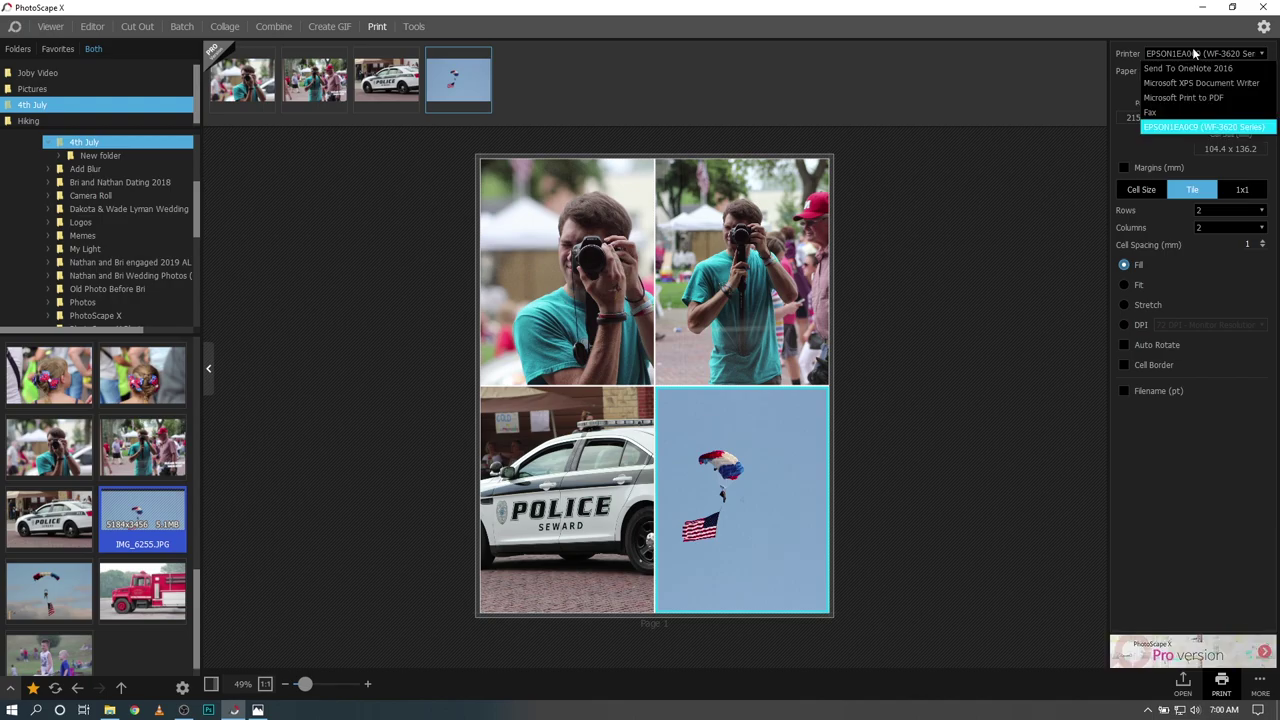
click(1103, 168)
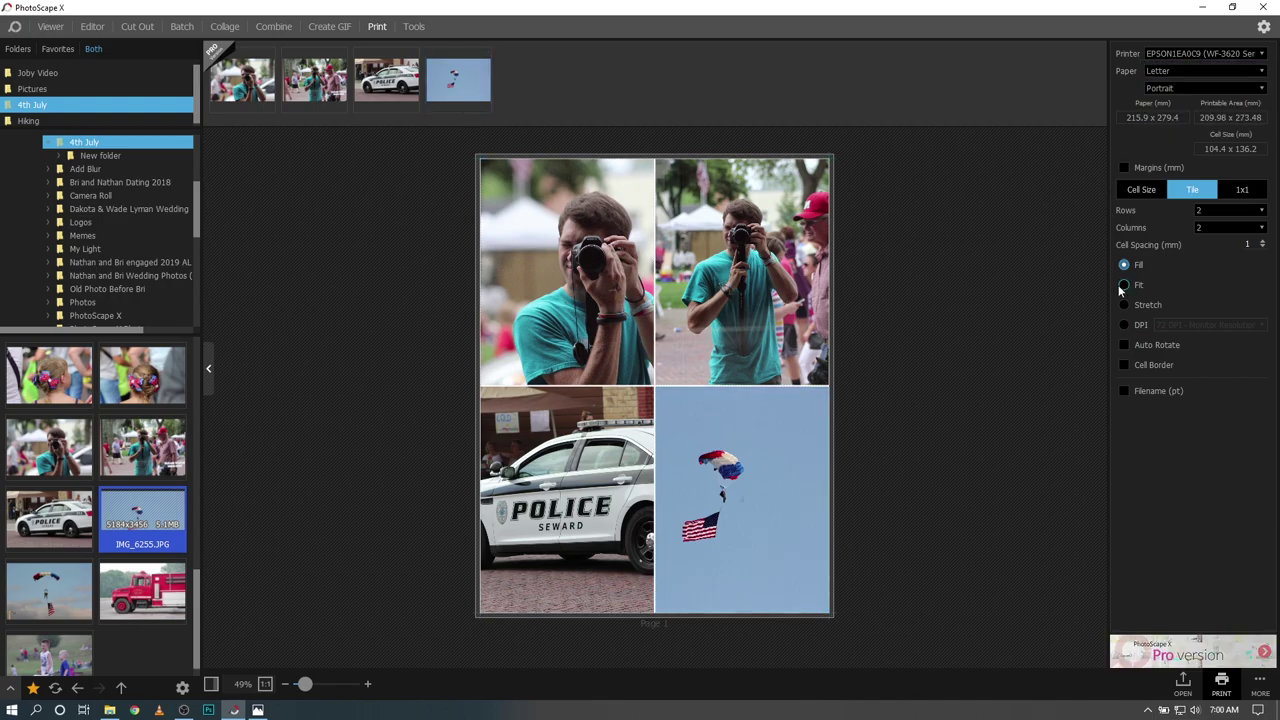
click(1123, 285)
click(1125, 266)
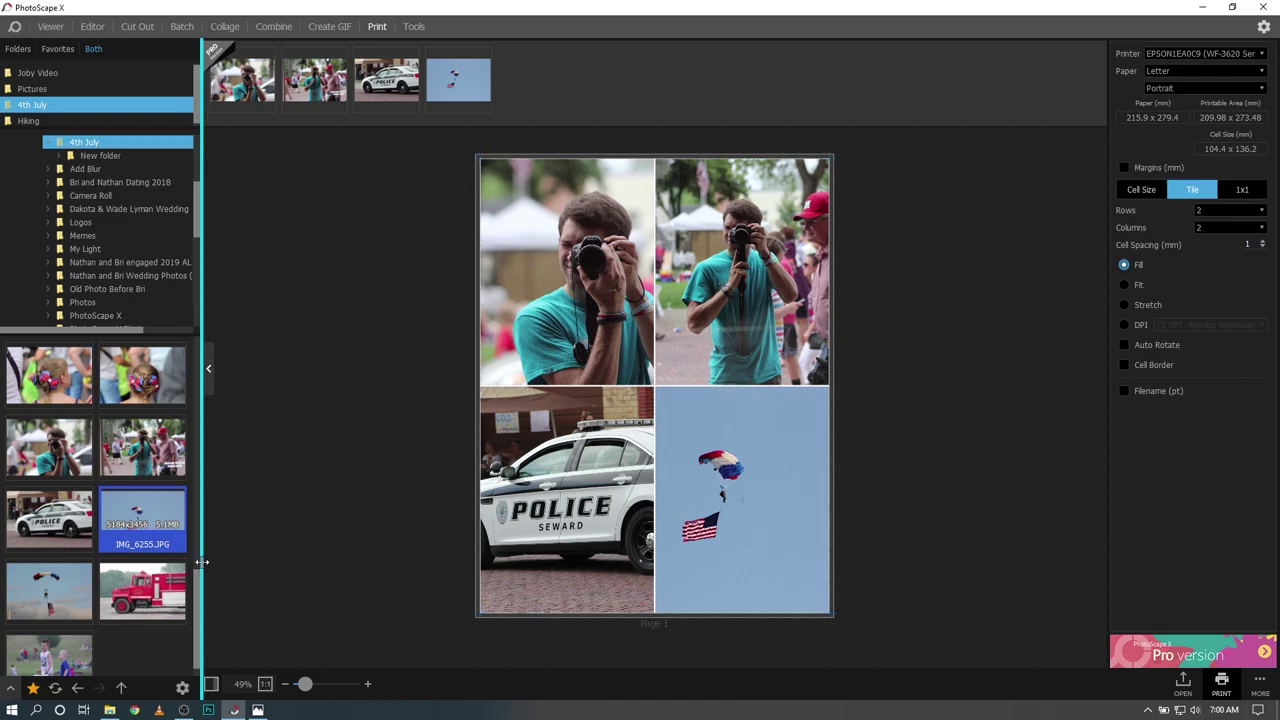
Try to capture the full screen into the Editor, cancelling the prompt to save the current photo
click(411, 28)
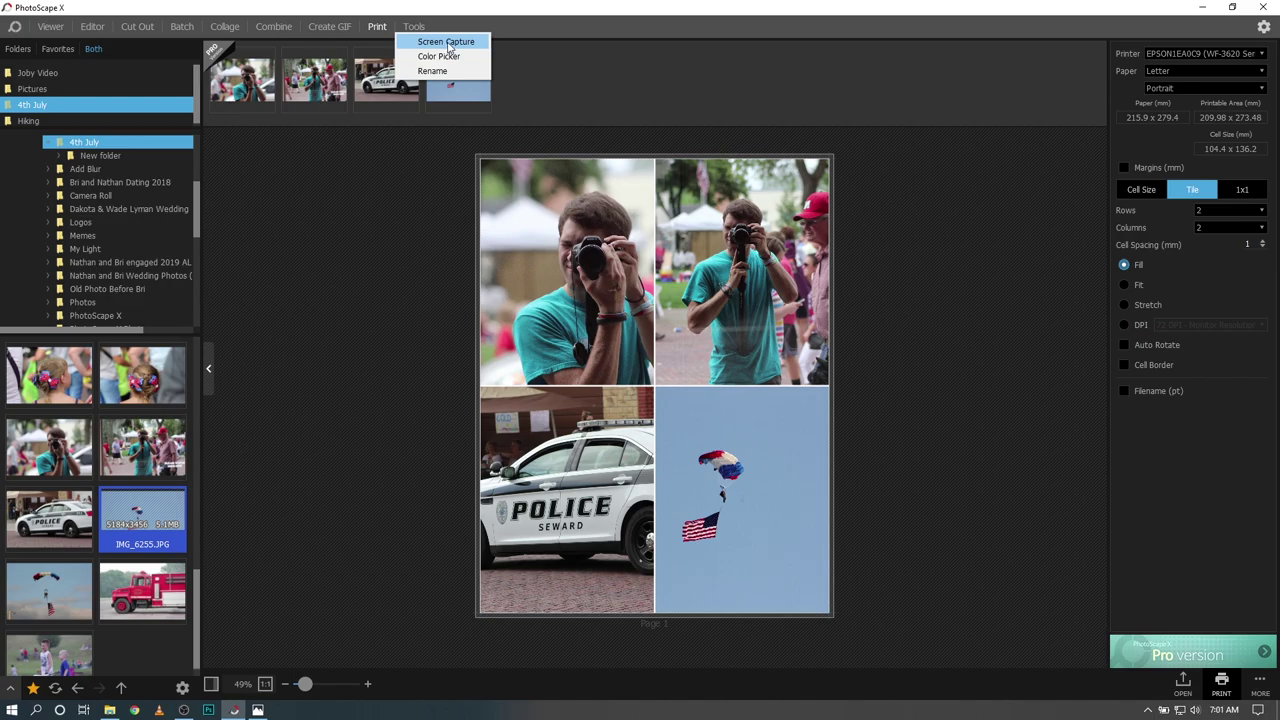
click(447, 42)
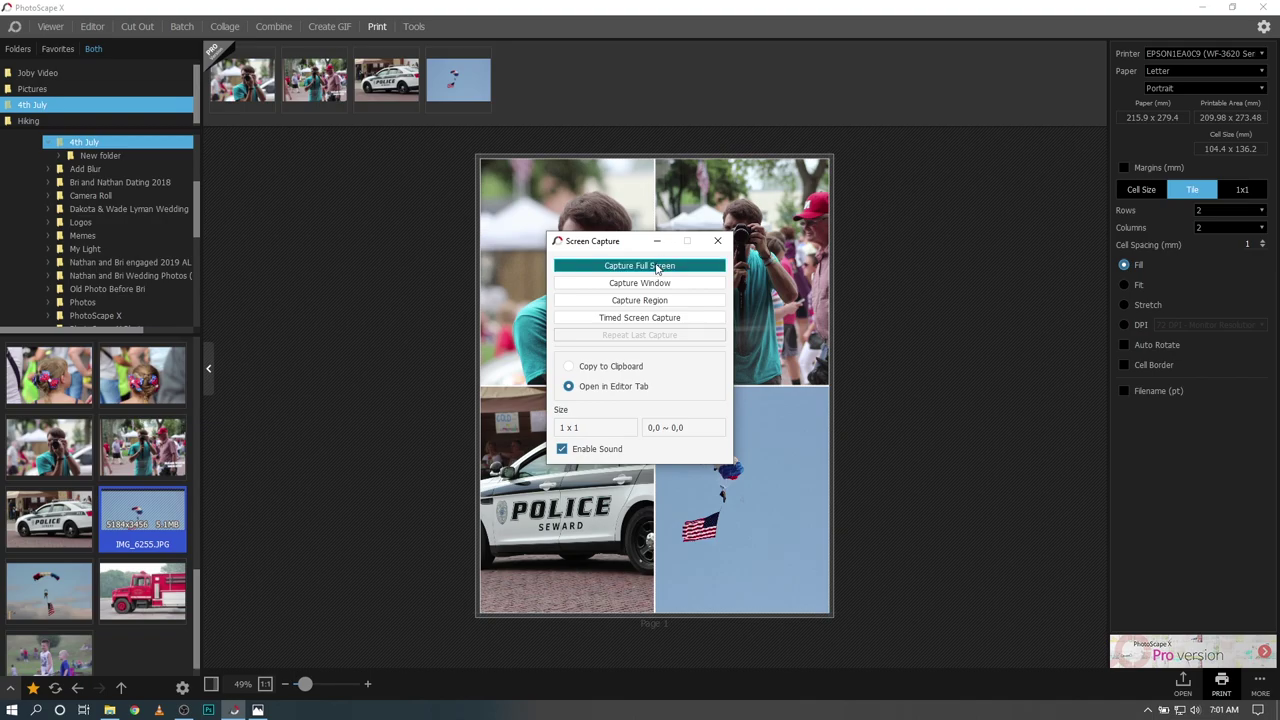
click(657, 266)
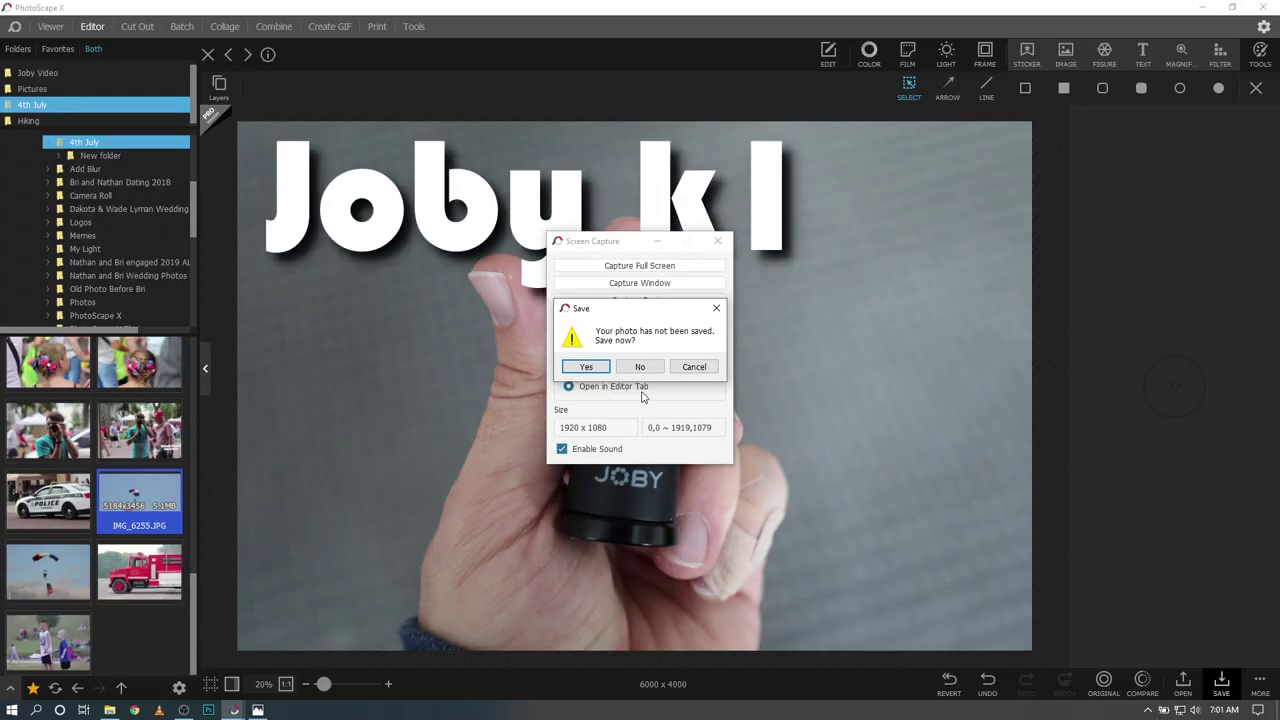
click(716, 308)
Sample colours on the screen with the Color Picker, and close it together with the Screen Capture window
click(419, 29)
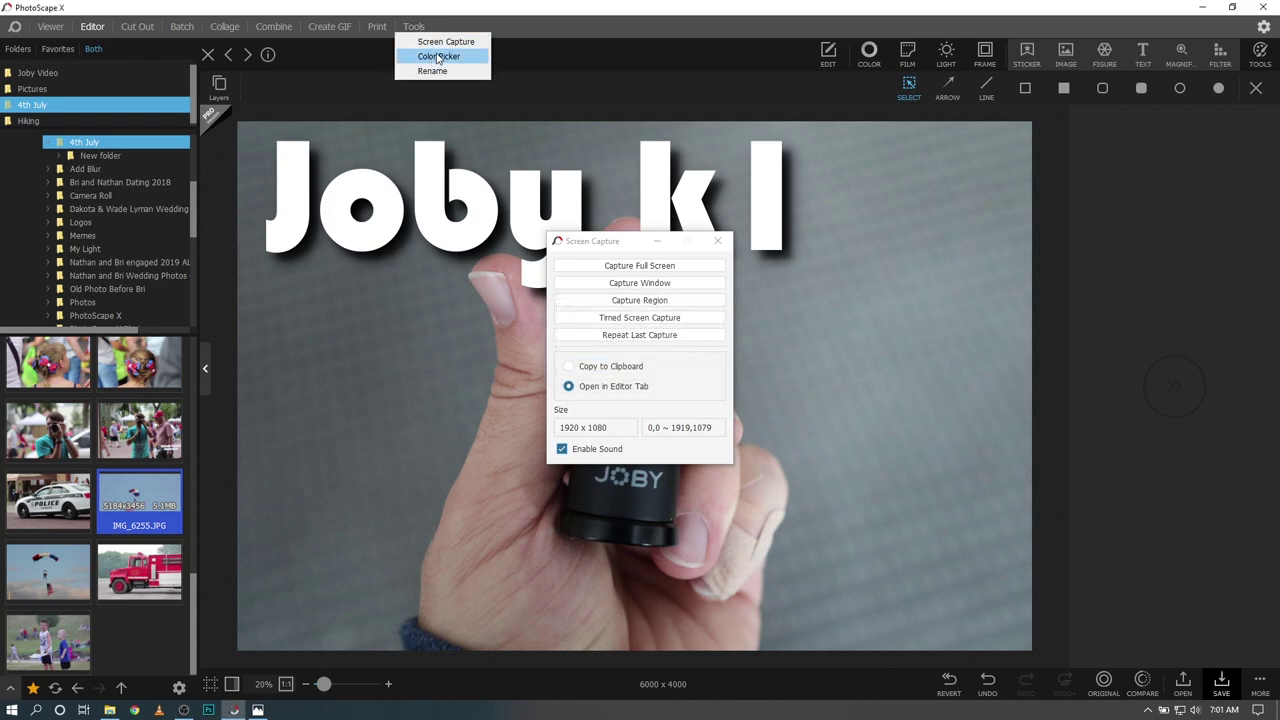
click(437, 57)
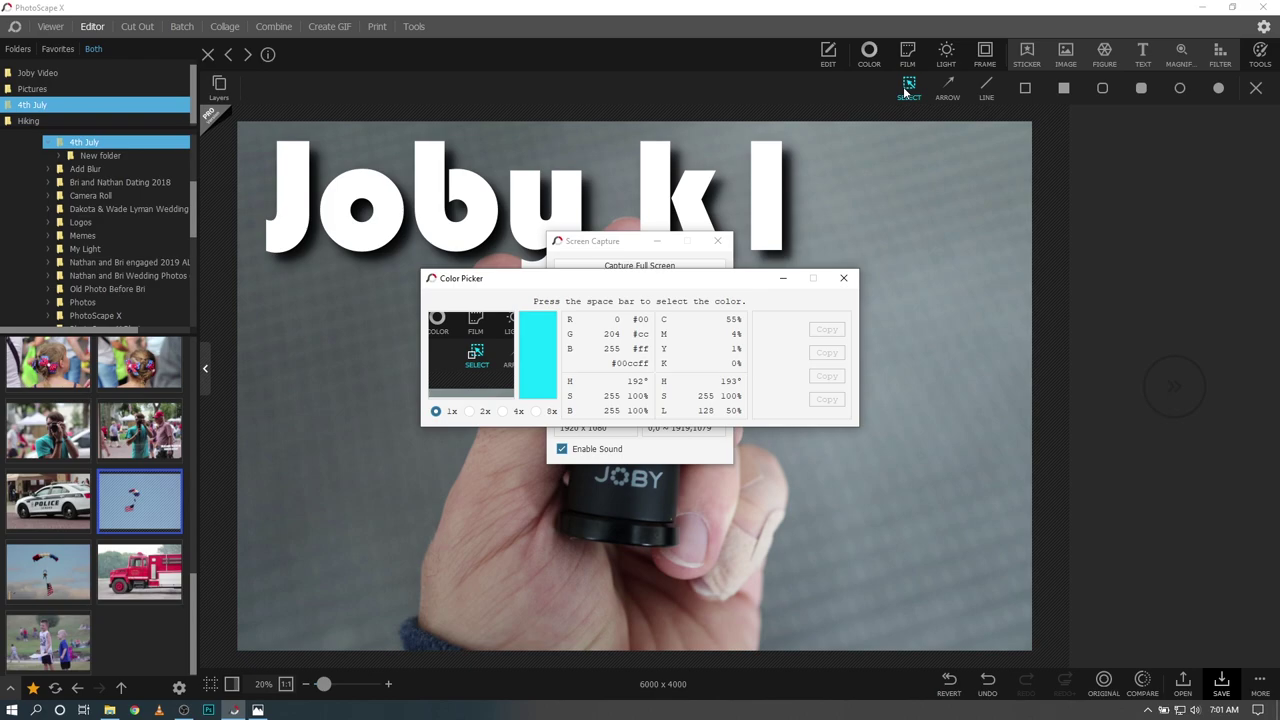
key(space)
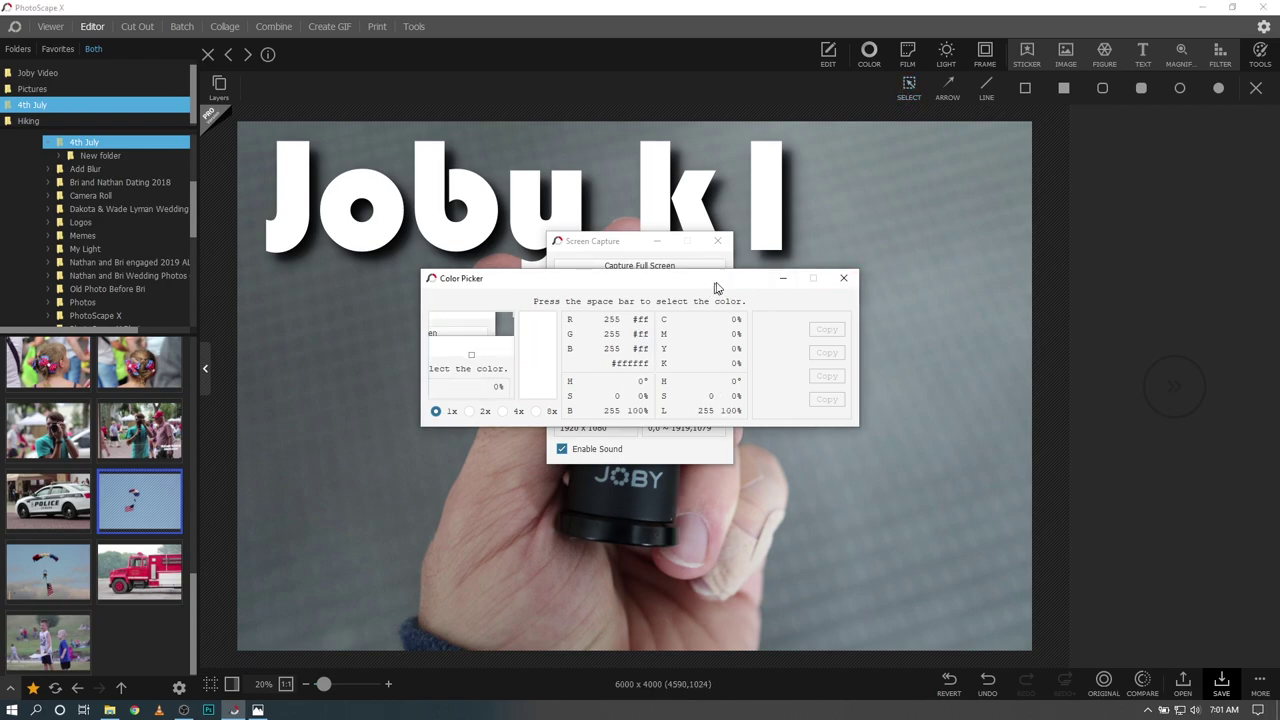
drag(714, 280, 1073, 273)
click(716, 243)
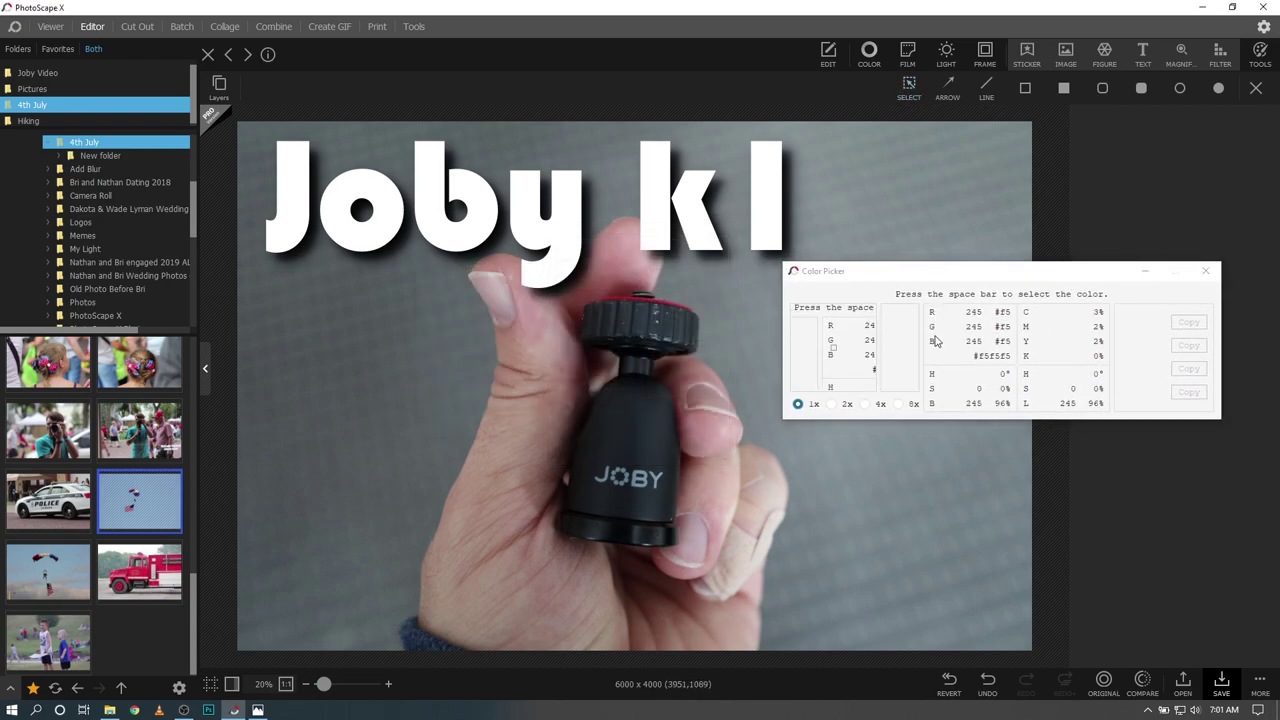
click(1206, 275)
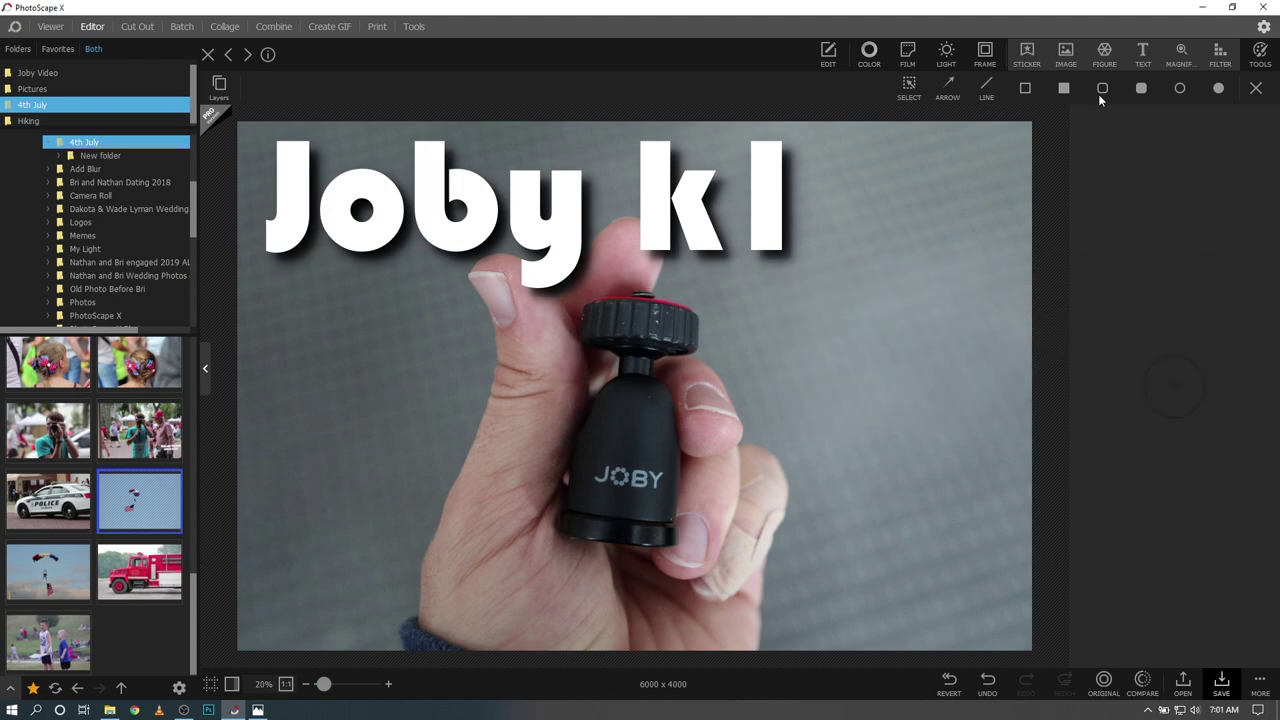
Examine the file naming options of the Rename tool and close it without adding files
click(417, 30)
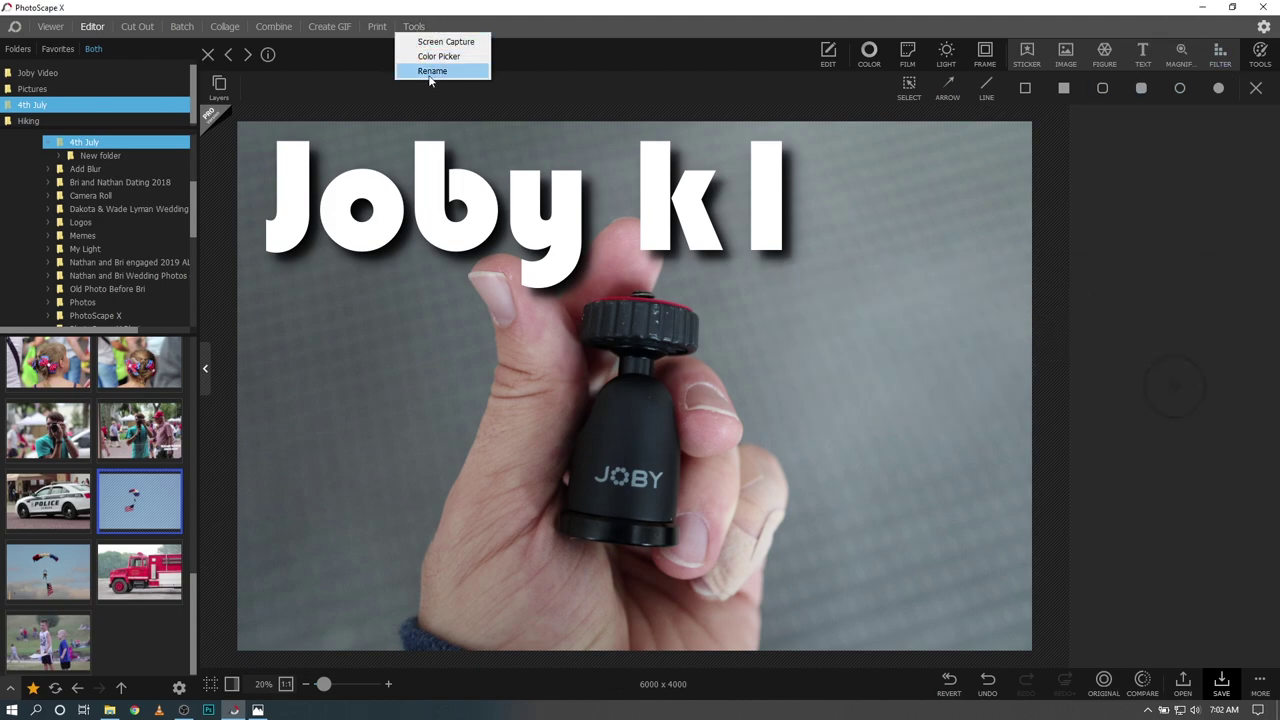
click(429, 74)
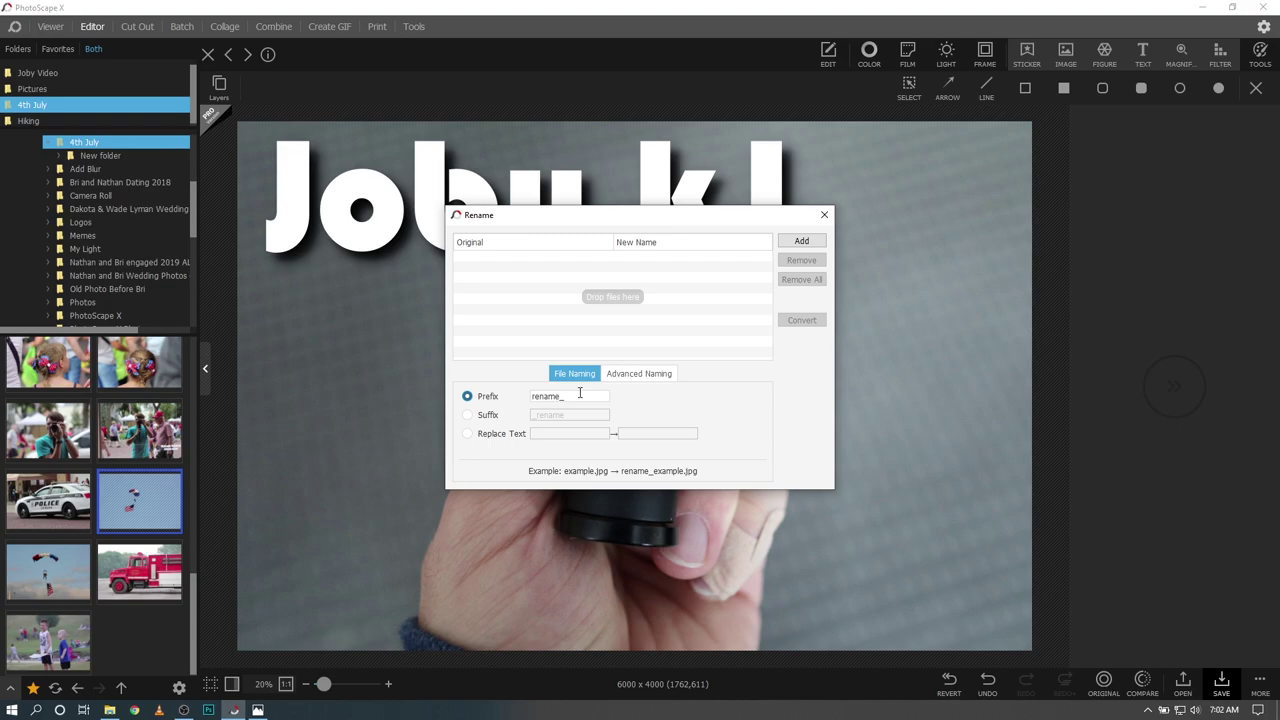
click(824, 214)
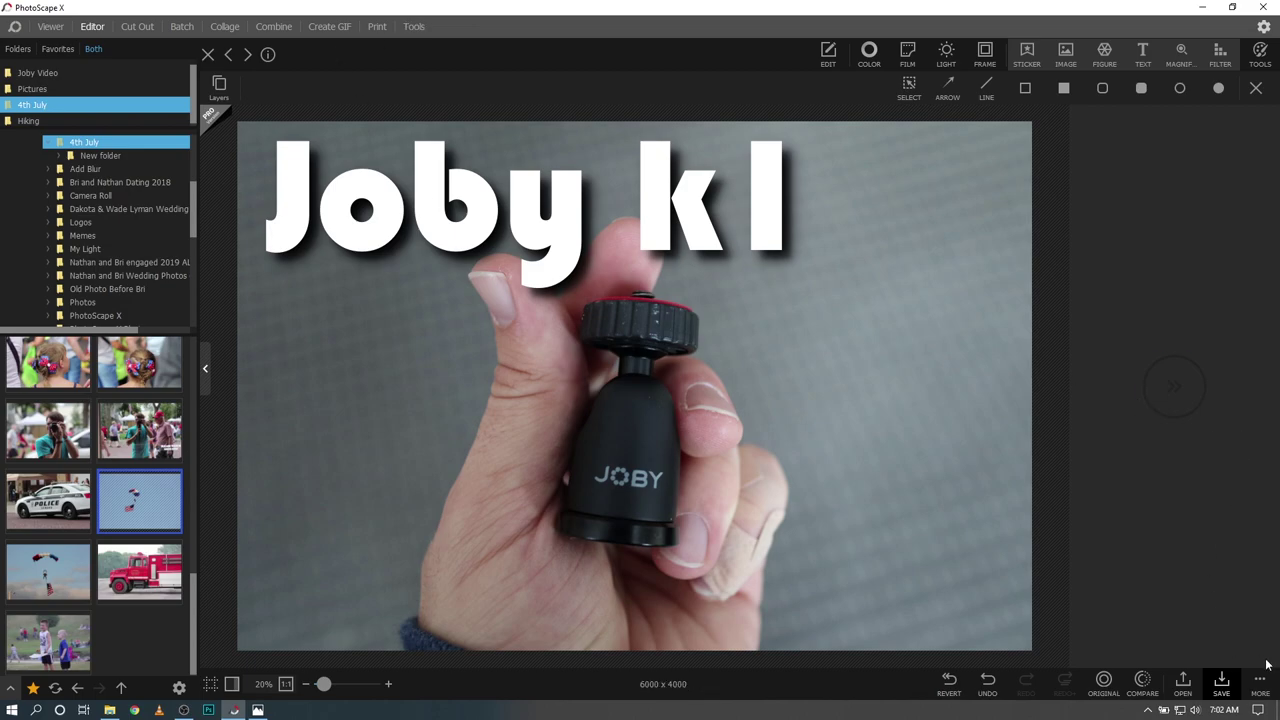
Change the interface theme to Light from the Viewer's preferences, discarding the unsaved Editor photo
click(15, 26)
click(58, 28)
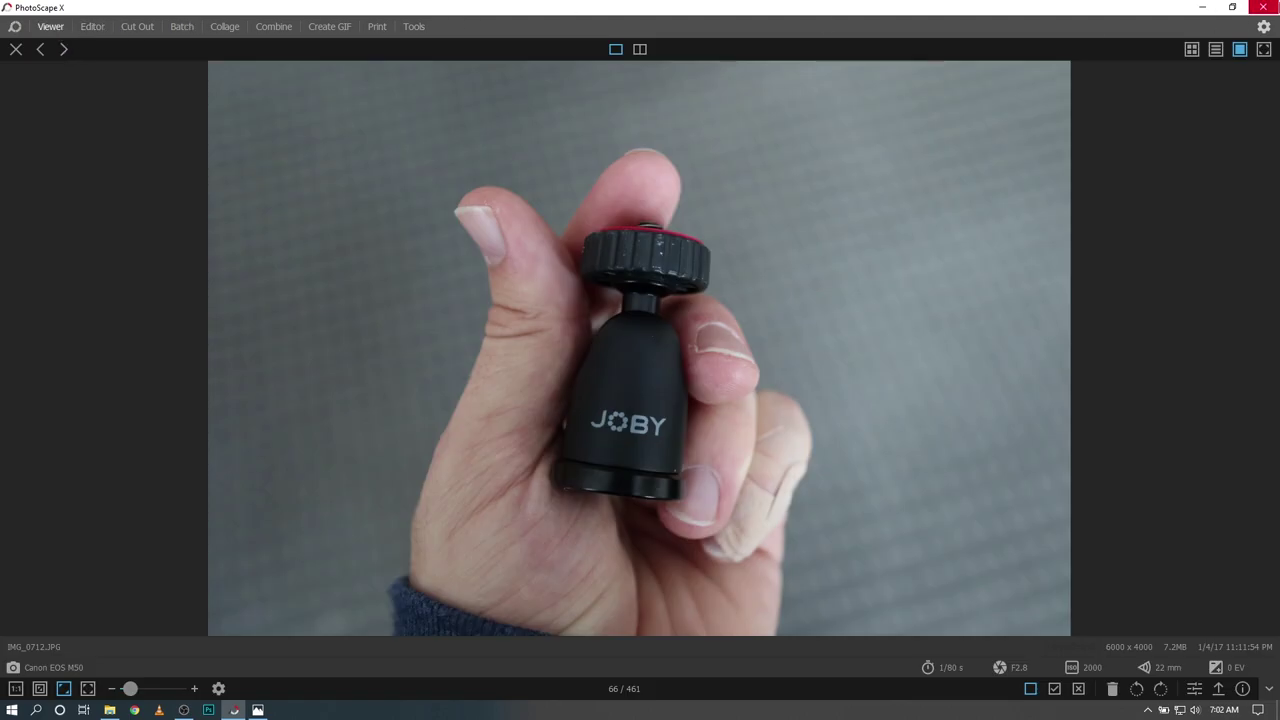
click(1266, 28)
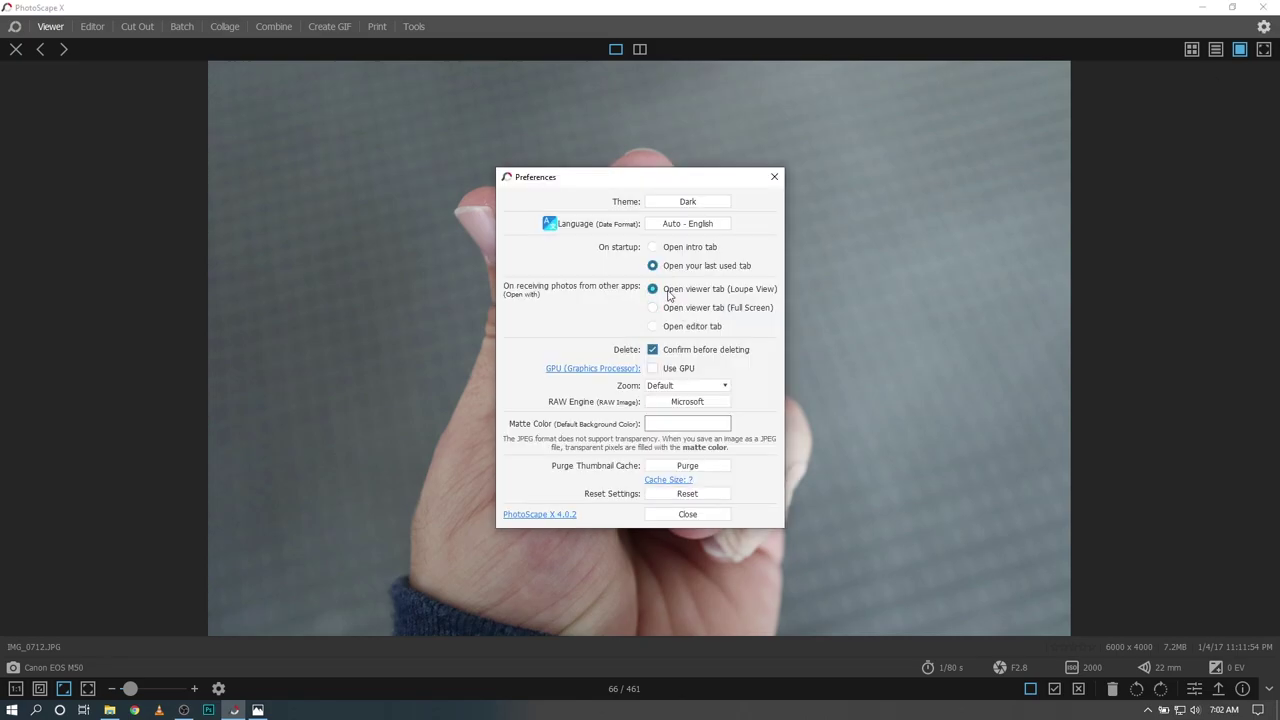
click(679, 203)
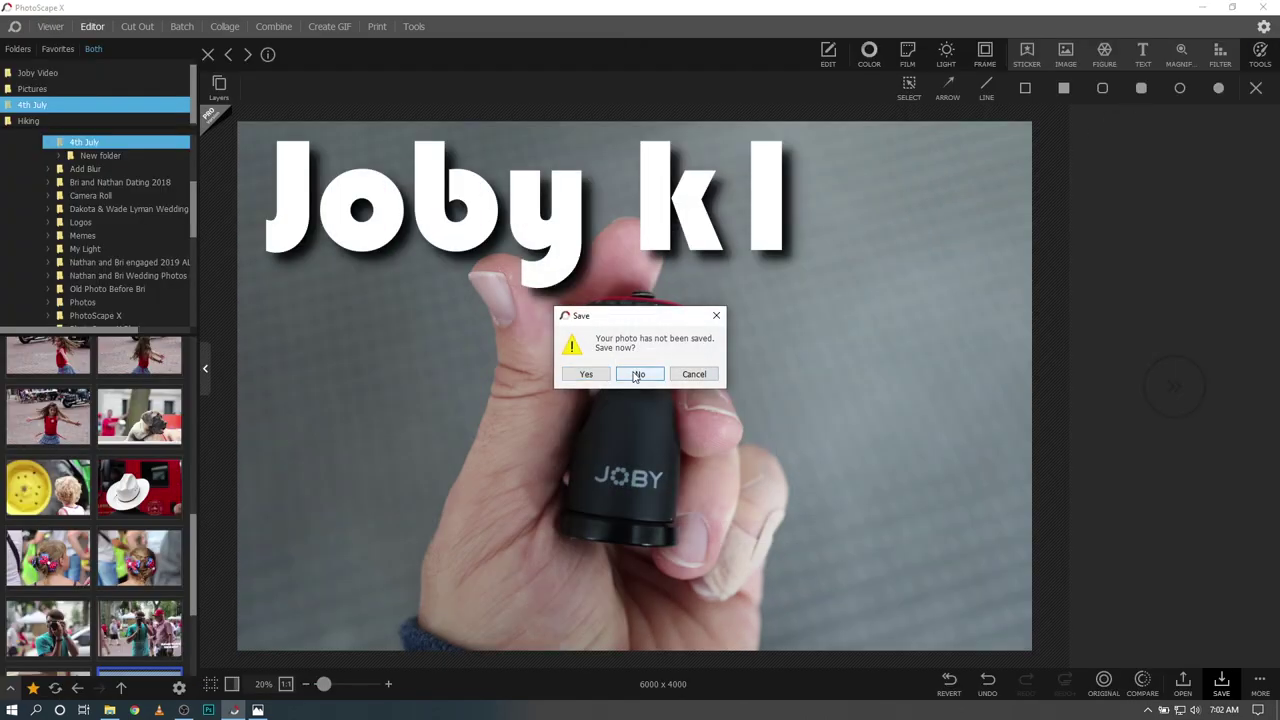
click(633, 376)
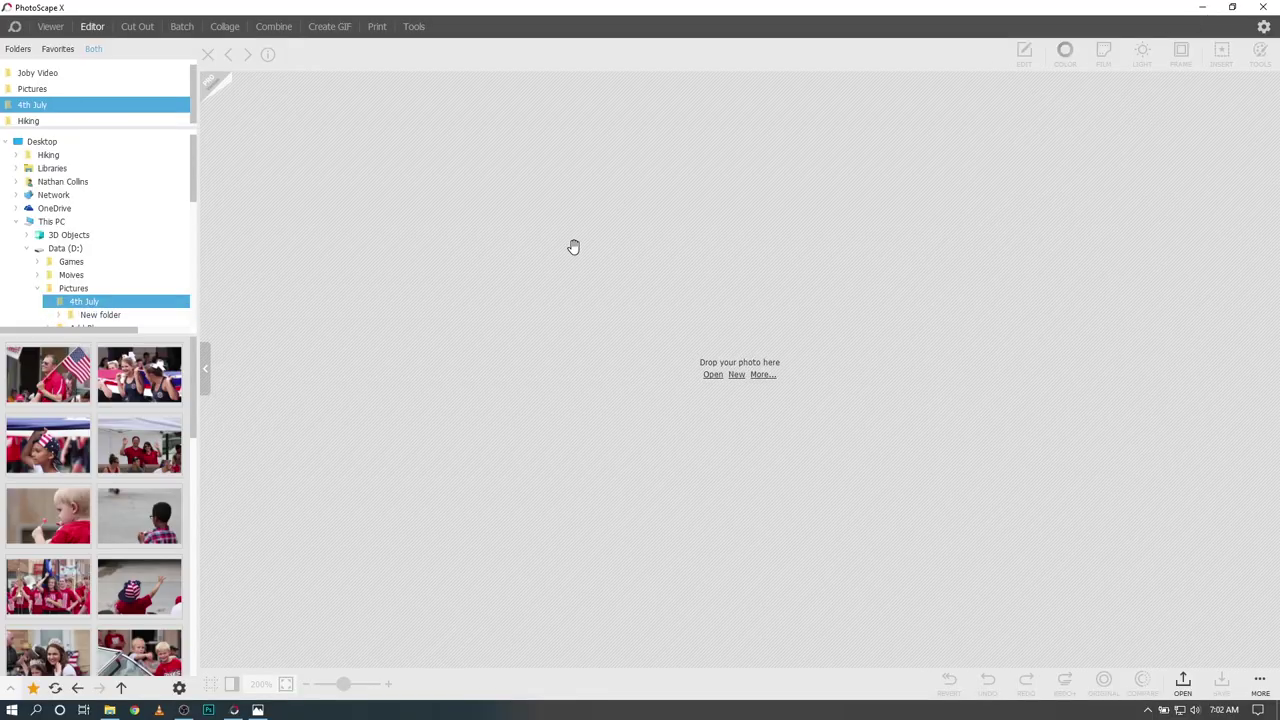
Set the interface theme back to Dark and look over the language choices and other preferences
click(1264, 26)
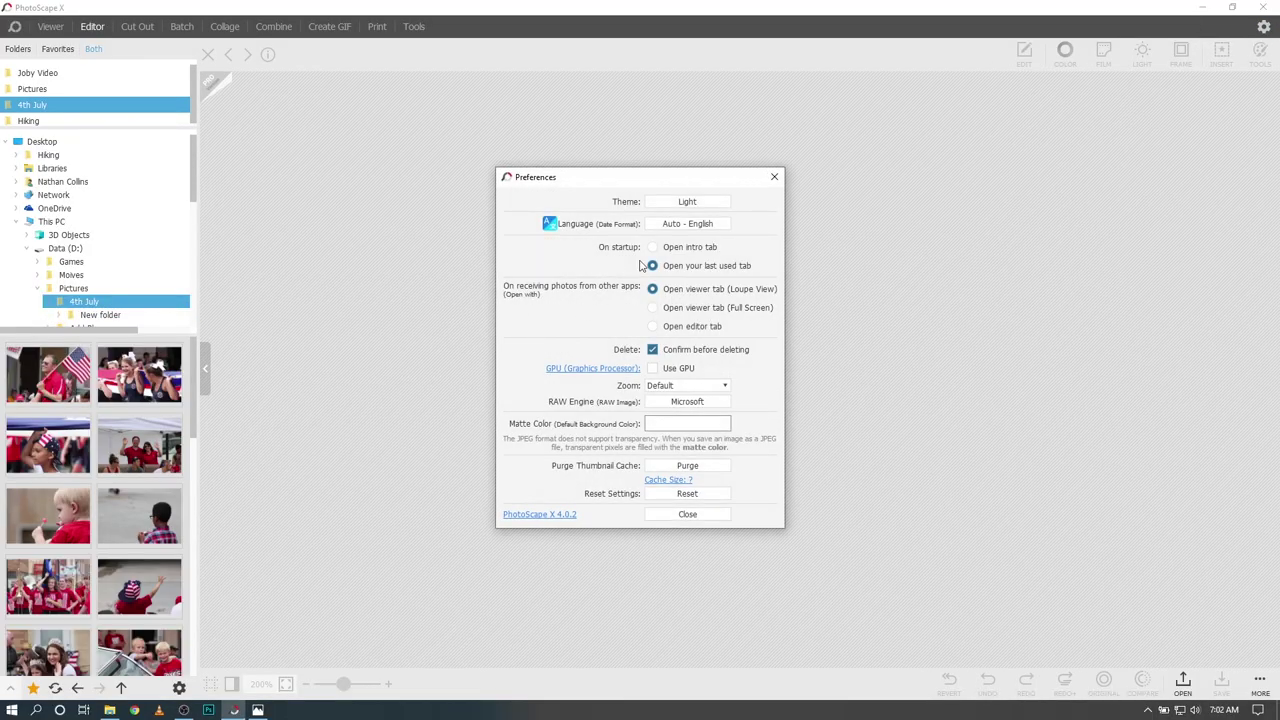
click(675, 224)
click(686, 203)
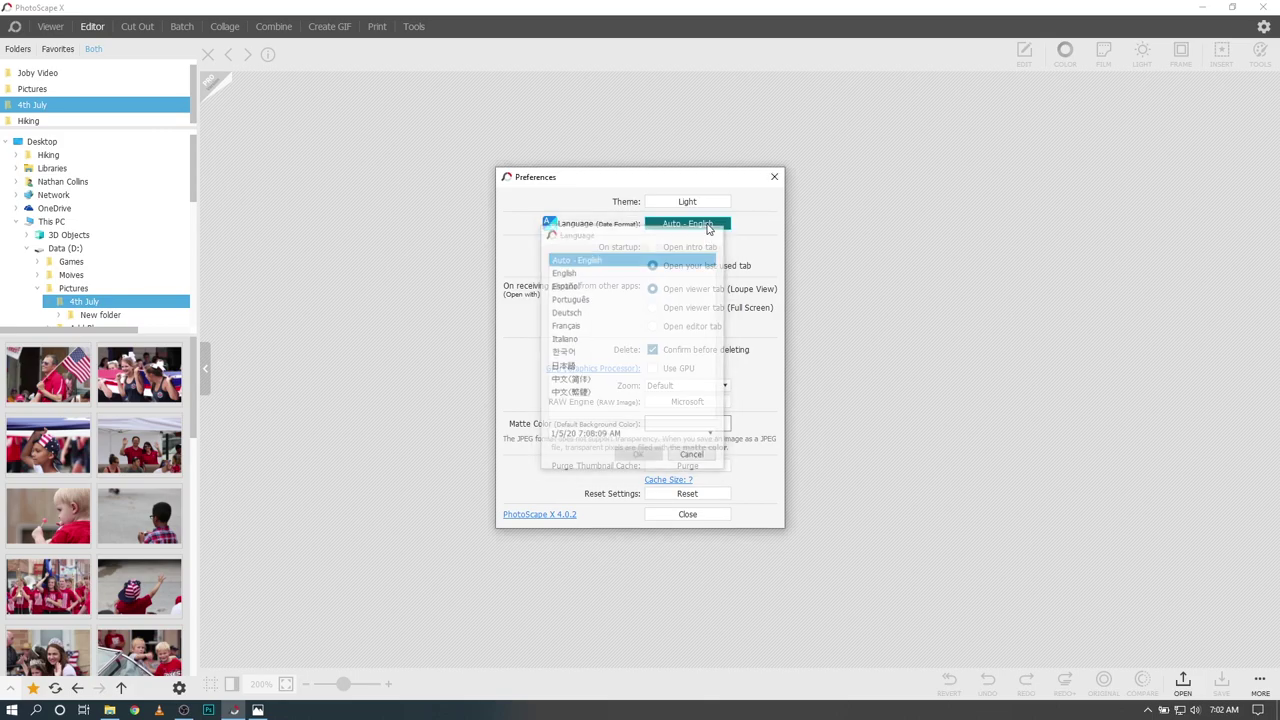
click(712, 380)
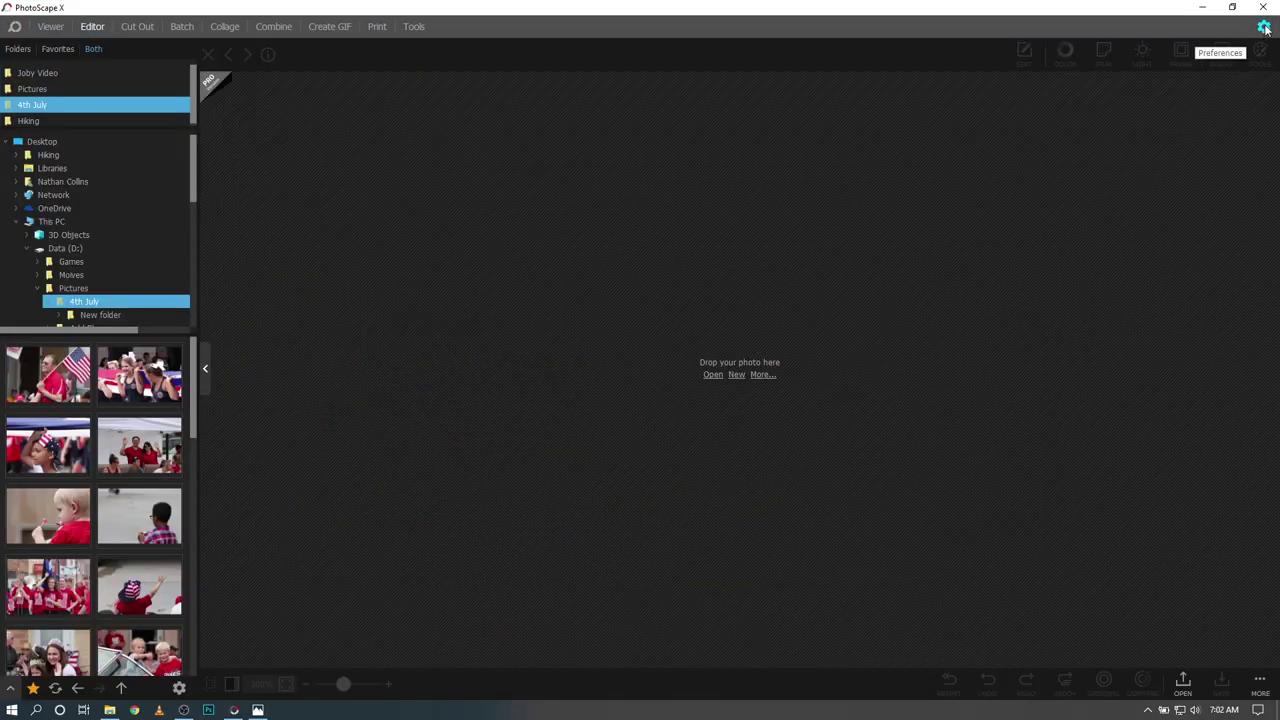
click(1264, 27)
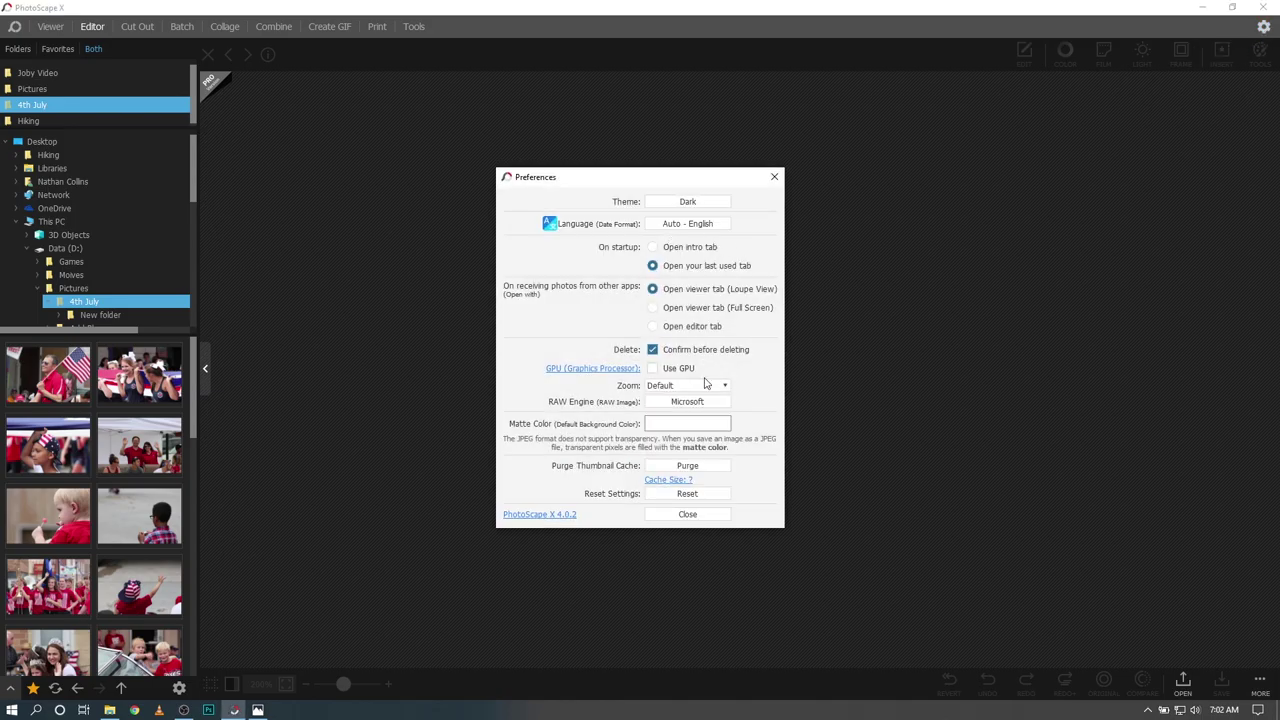
click(774, 179)
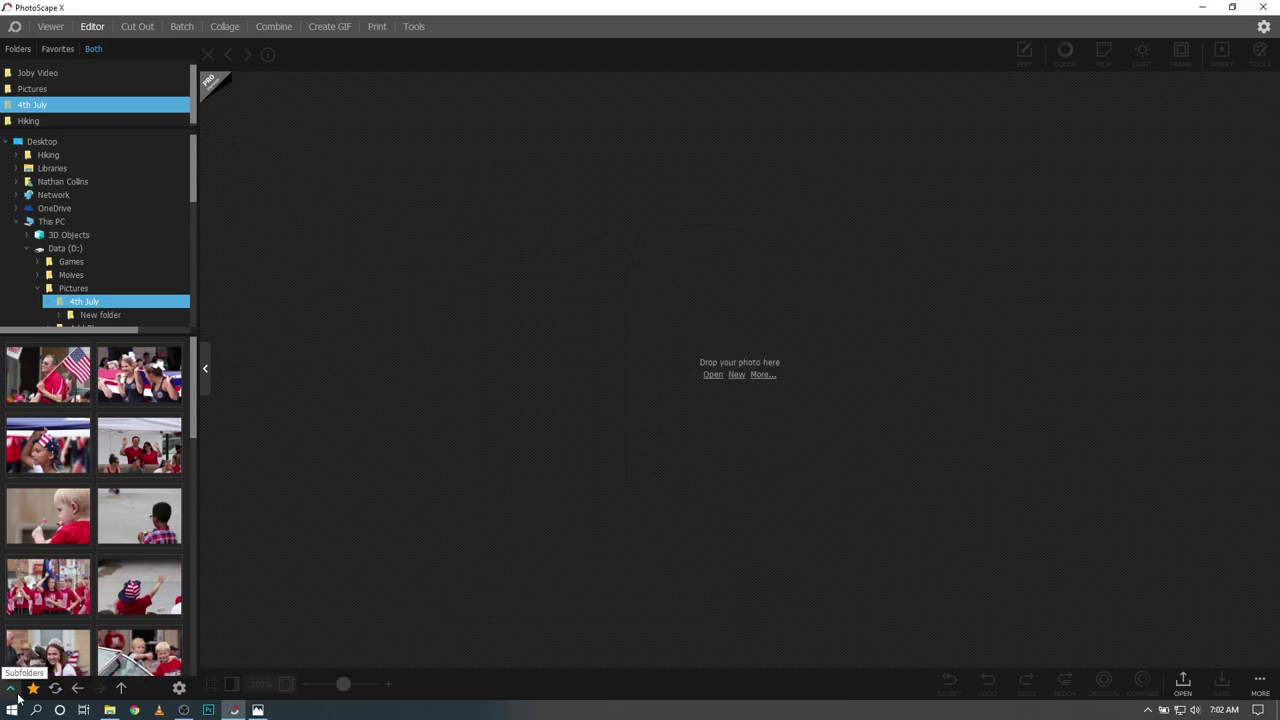